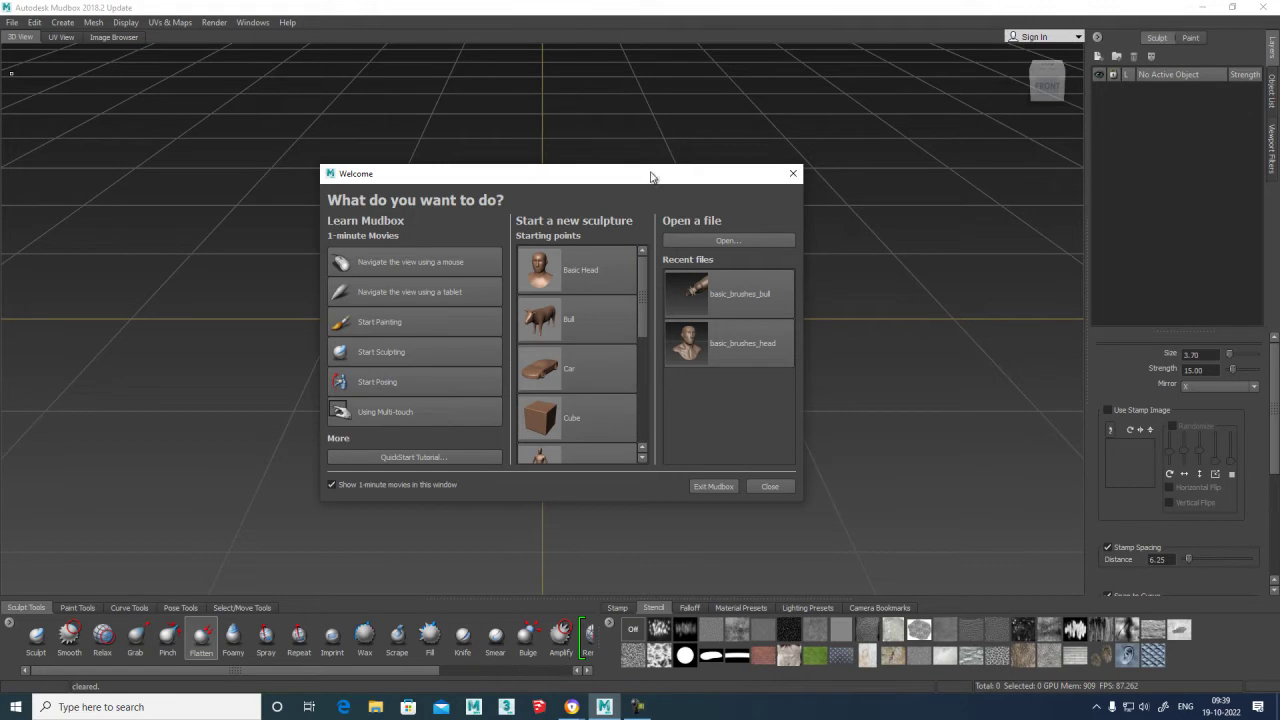
# Browse the available starting-point meshes and start a new sculpture from Basic Head.
pyautogui.moveTo(646, 177); pyautogui.dragTo(621, 166)
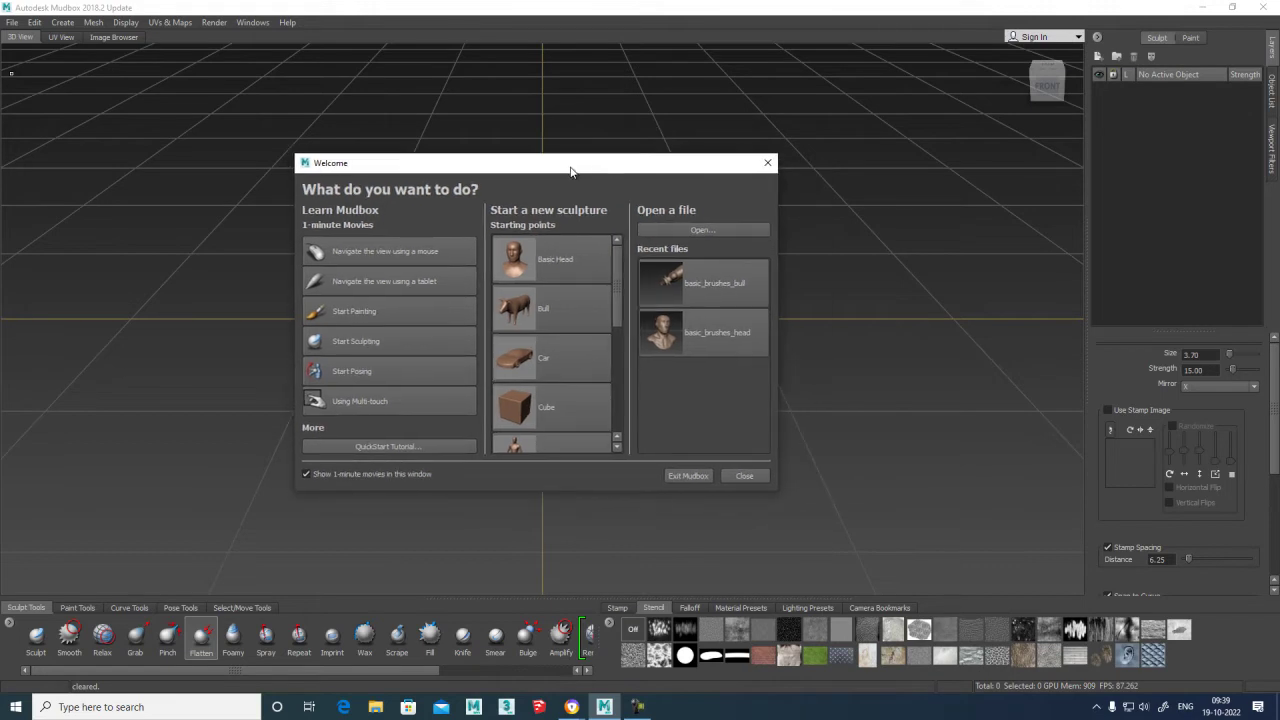
pyautogui.moveTo(566, 172)
pyautogui.mouseDown()
pyautogui.moveTo(585, 165)
pyautogui.moveTo(559, 168)
pyautogui.mouseUp()
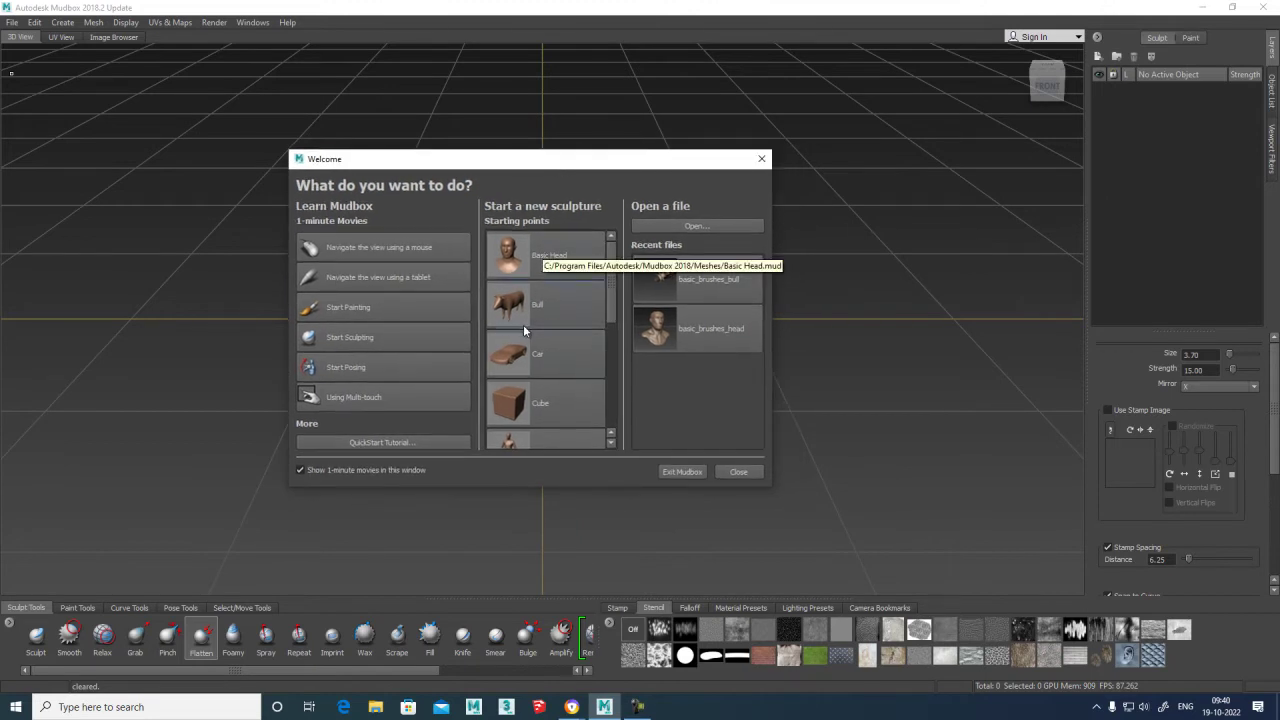
pyautogui.moveTo(610, 268)
pyautogui.mouseDown()
pyautogui.moveTo(613, 410)
pyautogui.moveTo(607, 244)
pyautogui.mouseUp()
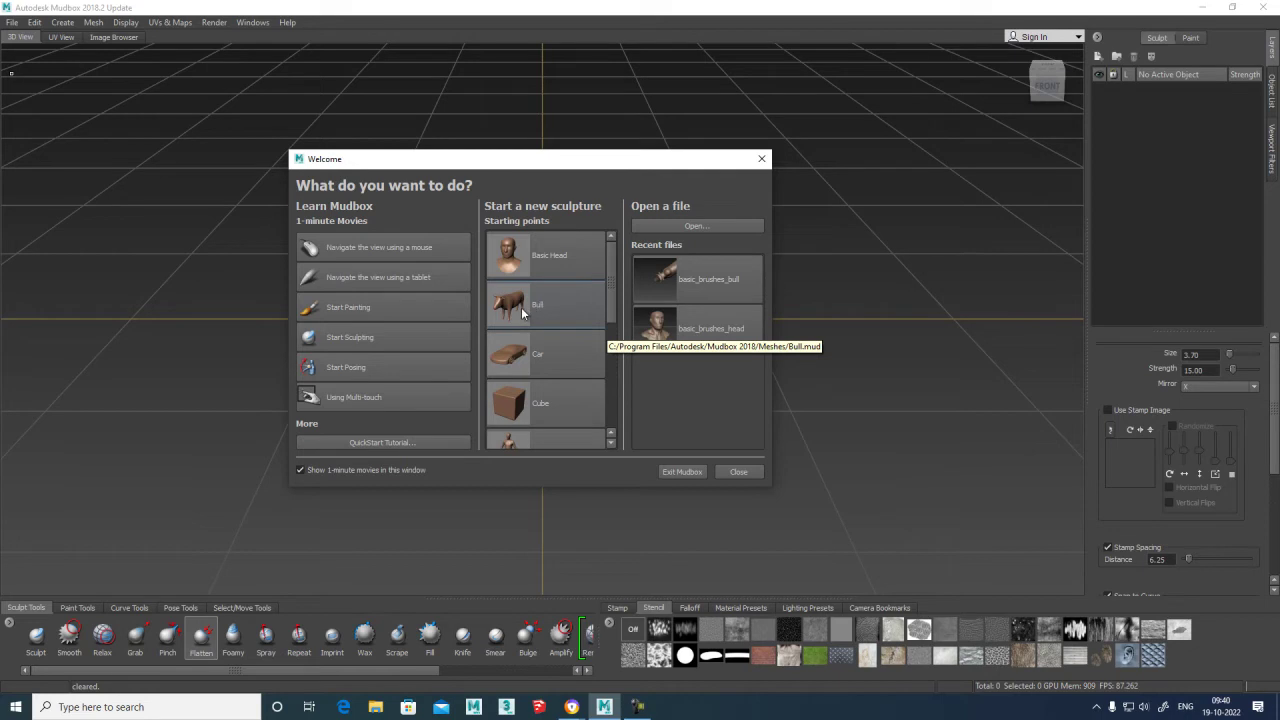
pyautogui.scroll(-1, 537, 296)
pyautogui.scroll(-2, 560, 331)
pyautogui.scroll(-3, 540, 328)
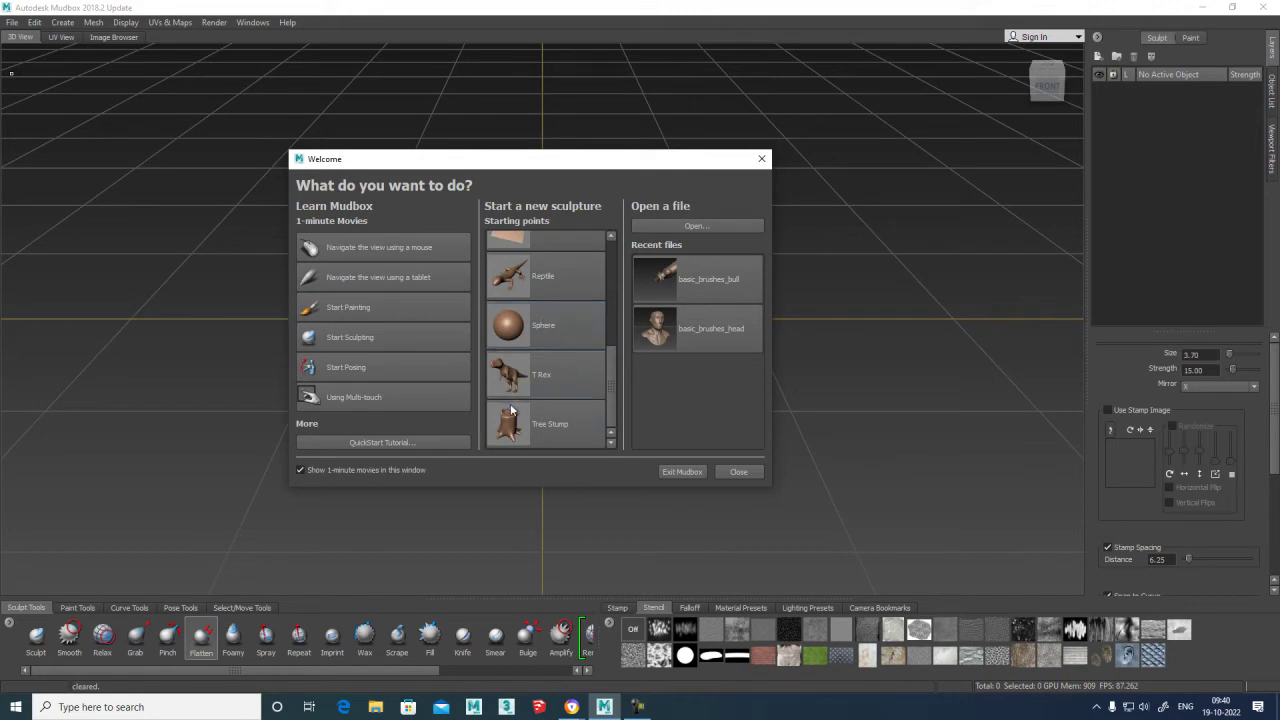
pyautogui.scroll(3, 539, 290)
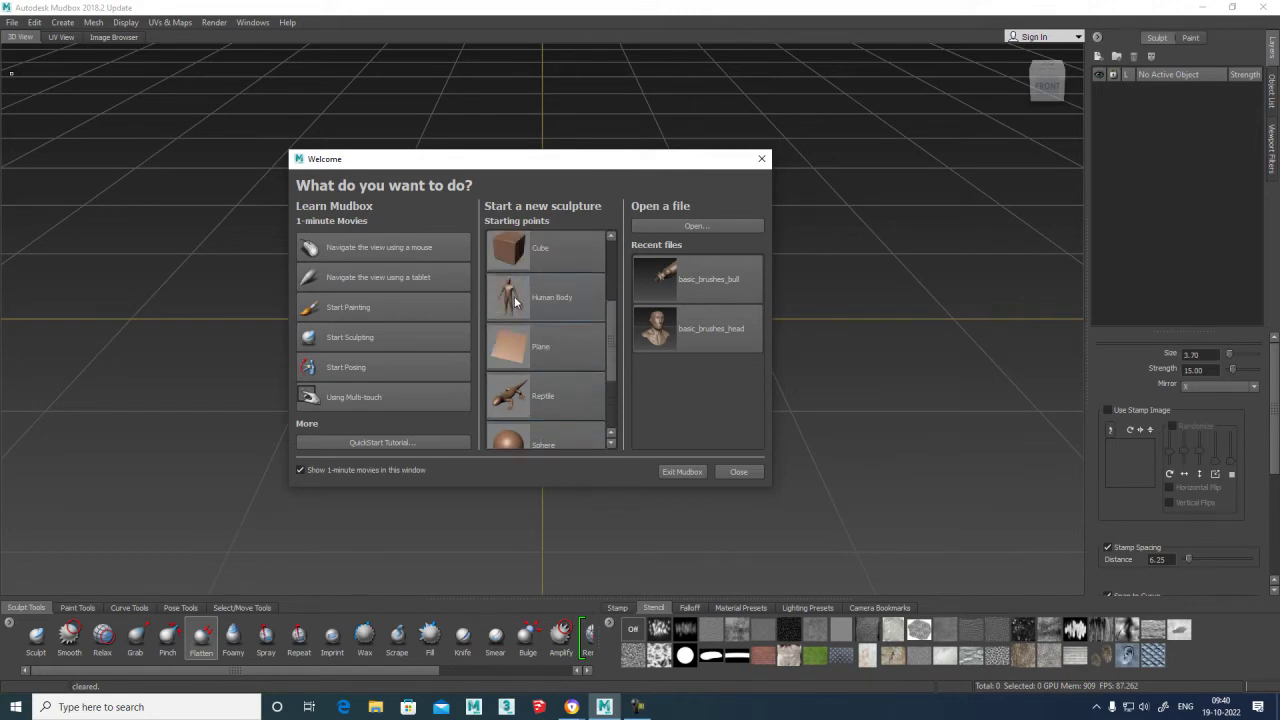
pyautogui.scroll(1, 520, 298)
pyautogui.scroll(3, 545, 310)
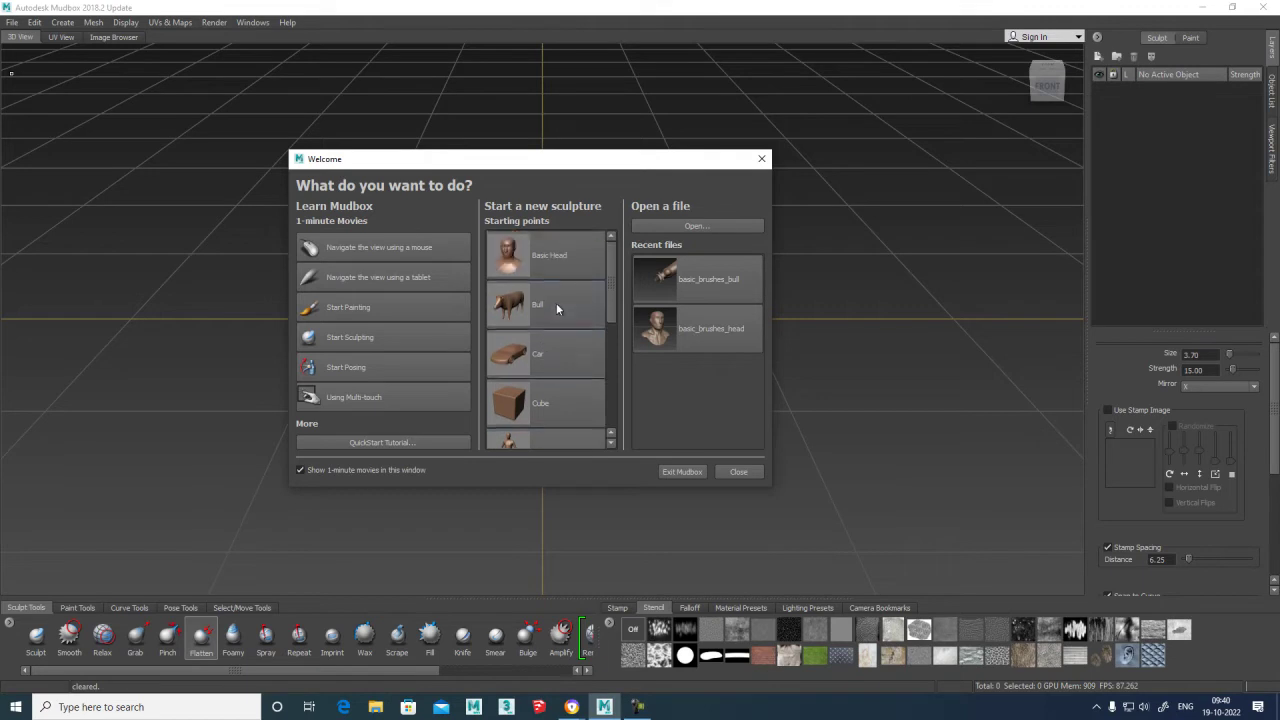
pyautogui.click(518, 252)
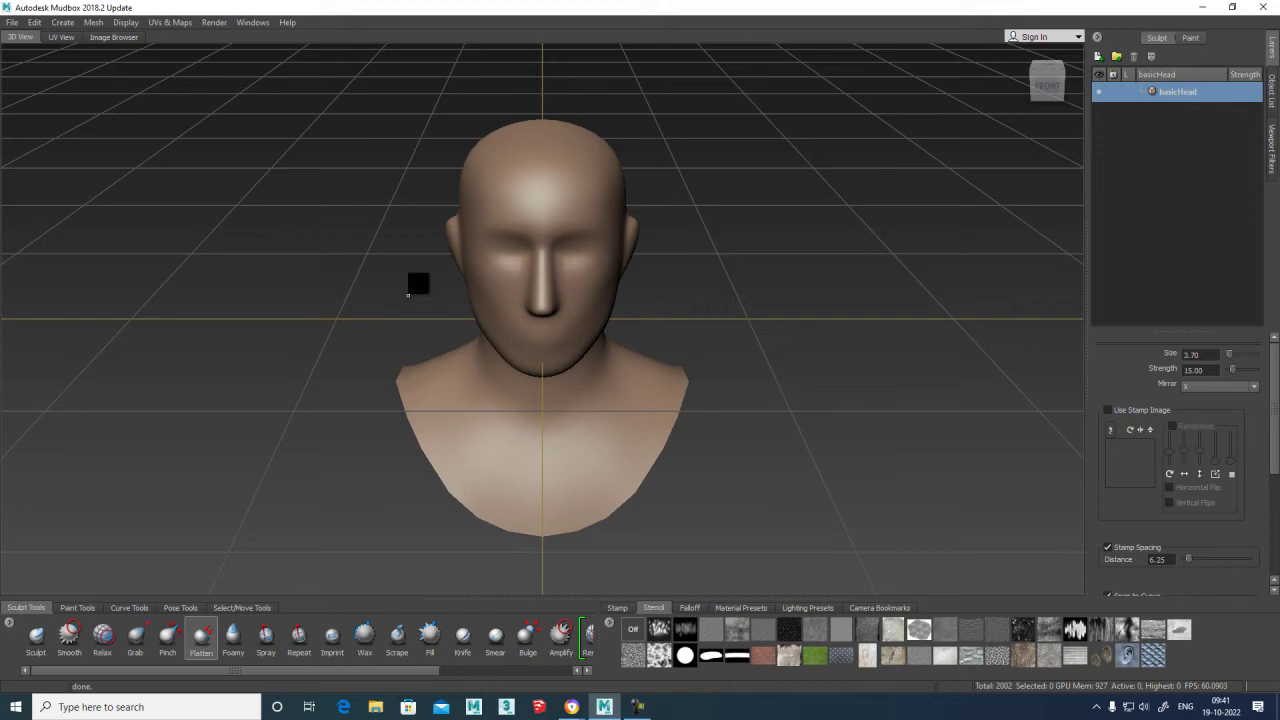
# Examine the head model from different angles and distances.
pyautogui.click(568, 209)
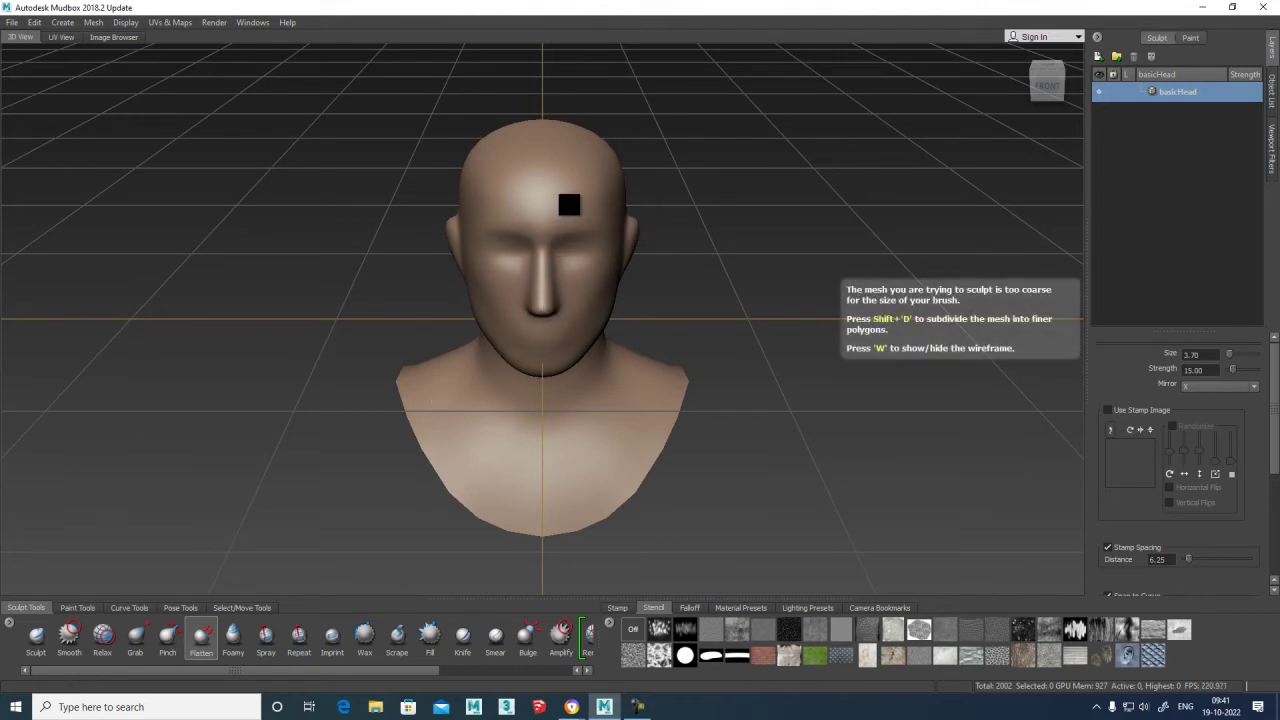
pyautogui.keyDown('alt'); pyautogui.moveTo(646, 260); pyautogui.dragTo(516, 278); pyautogui.keyUp('alt')
pyautogui.keyDown('alt'); pyautogui.moveTo(516, 278); pyautogui.dragTo(513, 241, button='right'); pyautogui.keyUp('alt')
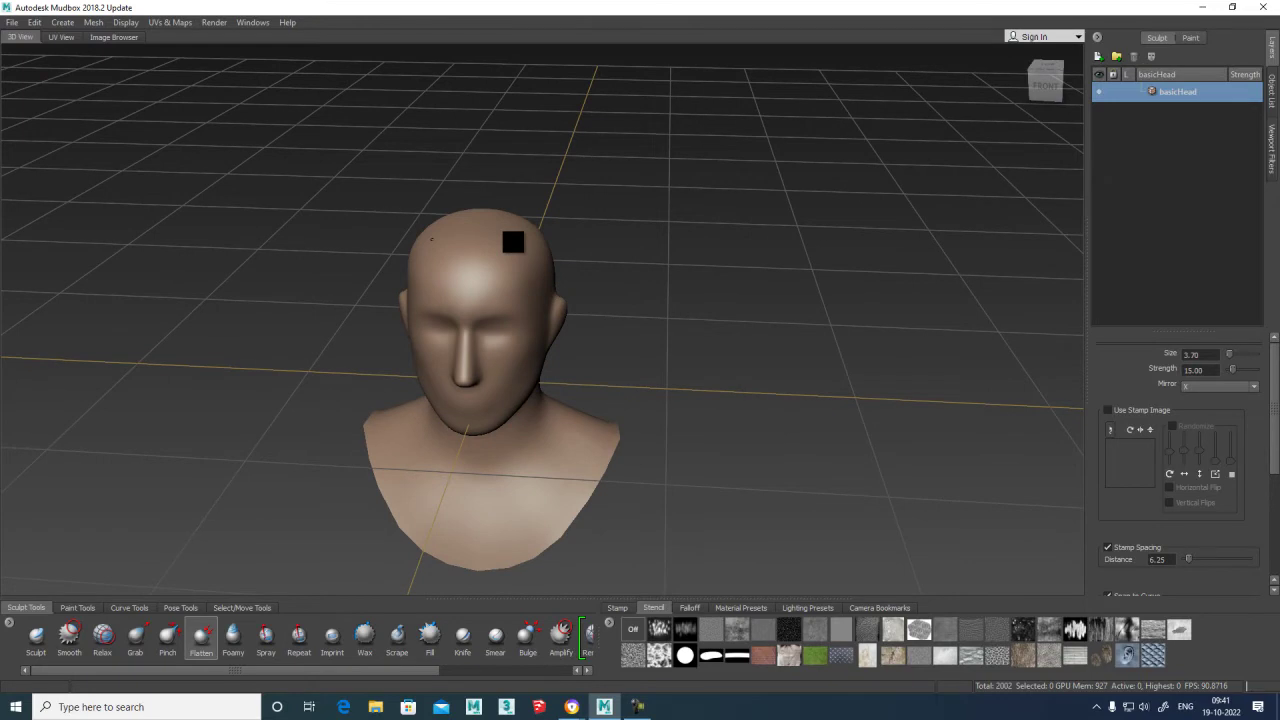
pyautogui.keyDown('alt'); pyautogui.moveTo(500, 410); pyautogui.dragTo(470, 324); pyautogui.keyUp('alt')
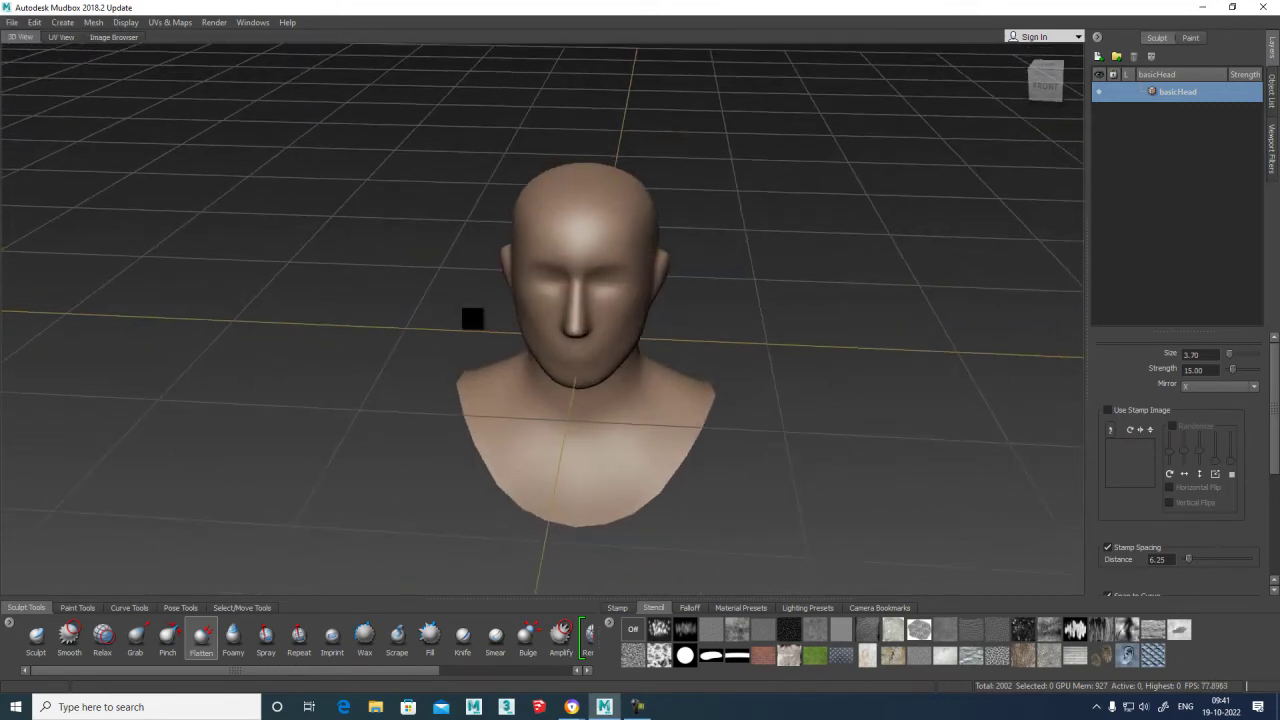
pyautogui.moveTo(491, 241)
pyautogui.keyDown('alt'); pyautogui.mouseDown()
pyautogui.moveTo(494, 280)
pyautogui.moveTo(397, 249)
pyautogui.moveTo(509, 266)
pyautogui.moveTo(357, 280)
pyautogui.moveTo(491, 246)
pyautogui.moveTo(543, 289)
pyautogui.moveTo(462, 245)
pyautogui.mouseUp(); pyautogui.keyUp('alt')
pyautogui.press('Home')
pyautogui.moveTo(538, 284)
pyautogui.keyDown('alt'); pyautogui.mouseDown(button='right')
pyautogui.moveTo(346, 271)
pyautogui.moveTo(291, 300)
pyautogui.moveTo(317, 274)
pyautogui.moveTo(500, 319)
pyautogui.moveTo(266, 220)
pyautogui.moveTo(560, 320)
pyautogui.moveTo(243, 260)
pyautogui.moveTo(251, 279)
pyautogui.mouseUp(button='right'); pyautogui.keyUp('alt')
pyautogui.moveTo(346, 244)
pyautogui.keyDown('alt'); pyautogui.mouseDown()
pyautogui.moveTo(380, 286)
pyautogui.moveTo(489, 231)
pyautogui.mouseUp(); pyautogui.keyUp('alt')
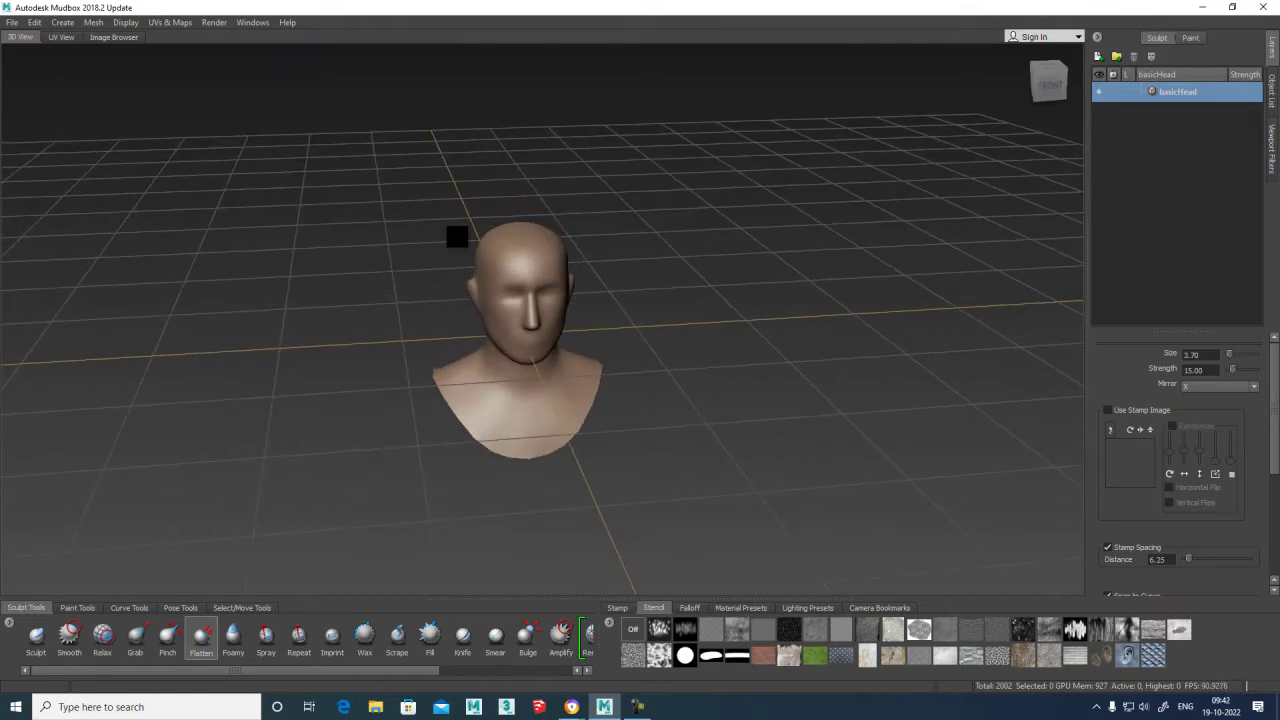
pyautogui.moveTo(513, 281)
pyautogui.keyDown('alt'); pyautogui.mouseDown()
pyautogui.moveTo(469, 283)
pyautogui.moveTo(531, 271)
pyautogui.moveTo(491, 266)
pyautogui.moveTo(521, 286)
pyautogui.moveTo(526, 271)
pyautogui.mouseUp(); pyautogui.keyUp('alt')
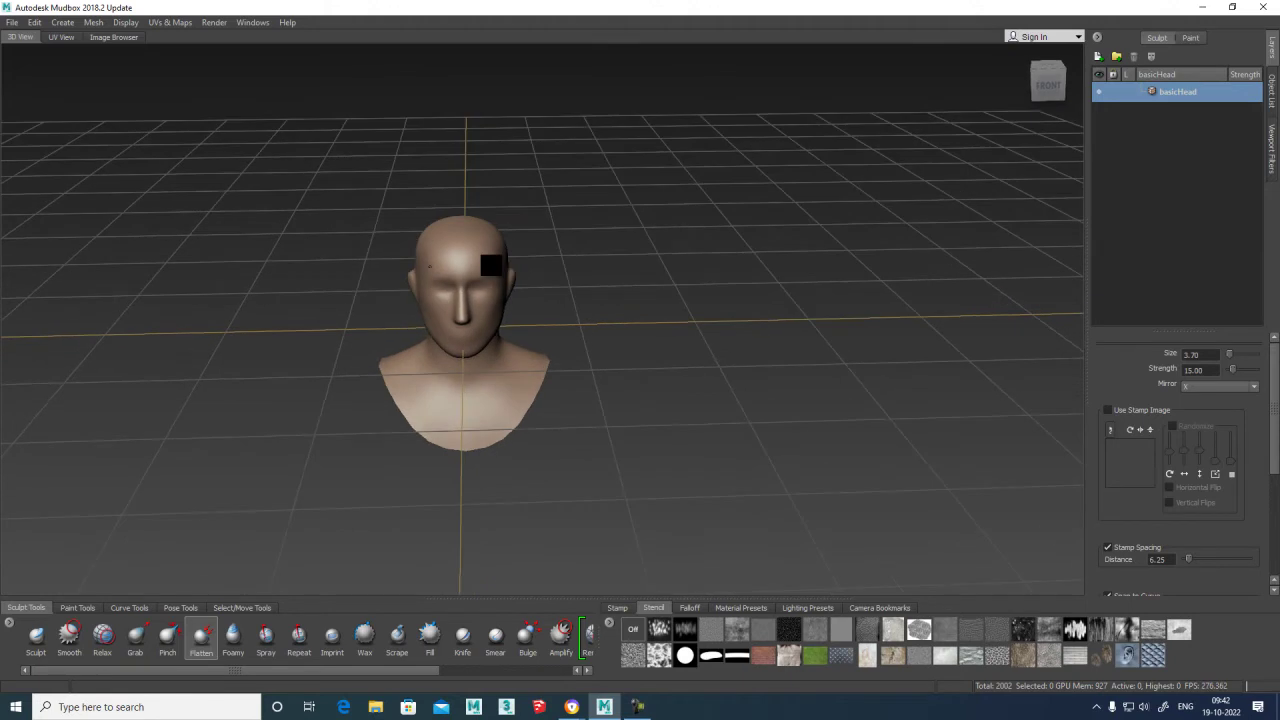
pyautogui.moveTo(527, 241)
pyautogui.keyDown('alt'); pyautogui.mouseDown()
pyautogui.moveTo(543, 260)
pyautogui.moveTo(554, 214)
pyautogui.moveTo(549, 229)
pyautogui.moveTo(579, 260)
pyautogui.moveTo(586, 229)
pyautogui.moveTo(577, 357)
pyautogui.moveTo(484, 274)
pyautogui.mouseUp(); pyautogui.keyUp('alt')
pyautogui.moveTo(484, 274)
pyautogui.keyDown('alt'); pyautogui.mouseDown(button='right')
pyautogui.moveTo(646, 377)
pyautogui.moveTo(434, 291)
pyautogui.moveTo(574, 360)
pyautogui.moveTo(591, 382)
pyautogui.mouseUp(button='right'); pyautogui.keyUp('alt')
pyautogui.moveTo(549, 239)
pyautogui.keyDown('alt'); pyautogui.mouseDown()
pyautogui.moveTo(577, 289)
pyautogui.moveTo(554, 271)
pyautogui.moveTo(509, 269)
pyautogui.moveTo(510, 231)
pyautogui.moveTo(583, 246)
pyautogui.moveTo(600, 269)
pyautogui.moveTo(569, 297)
pyautogui.moveTo(597, 303)
pyautogui.moveTo(617, 279)
pyautogui.moveTo(626, 329)
pyautogui.moveTo(634, 297)
pyautogui.moveTo(638, 320)
pyautogui.moveTo(643, 306)
pyautogui.mouseUp(); pyautogui.keyUp('alt')
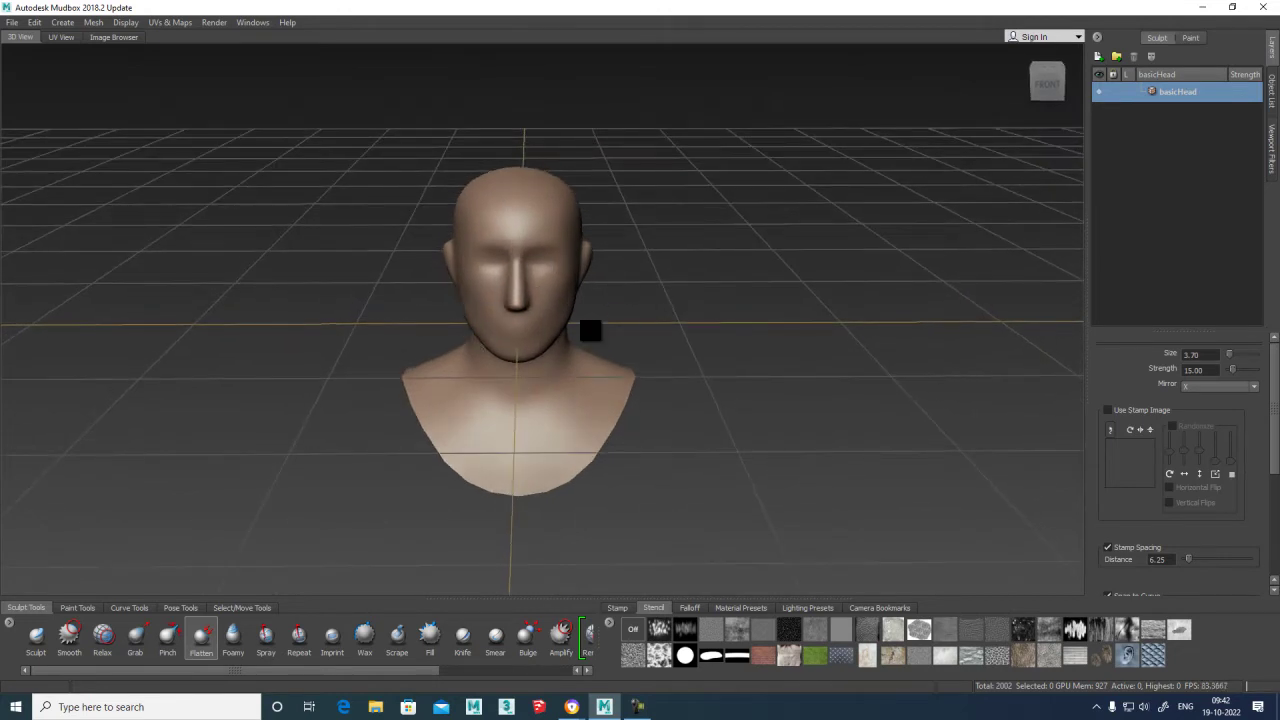
pyautogui.keyDown('alt'); pyautogui.moveTo(609, 297); pyautogui.dragTo(597, 323); pyautogui.keyUp('alt')
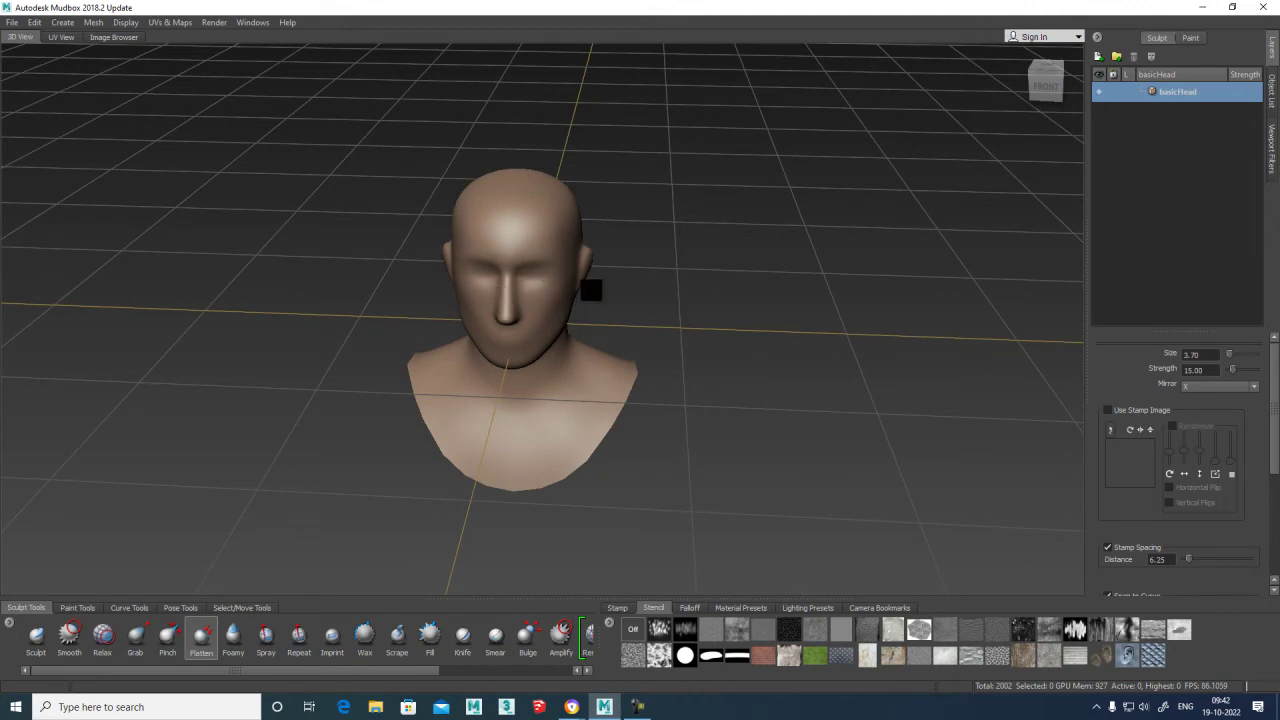
# Choose the Sculpt brush and look through the other available sculpting brushes.
pyautogui.click(38, 638)
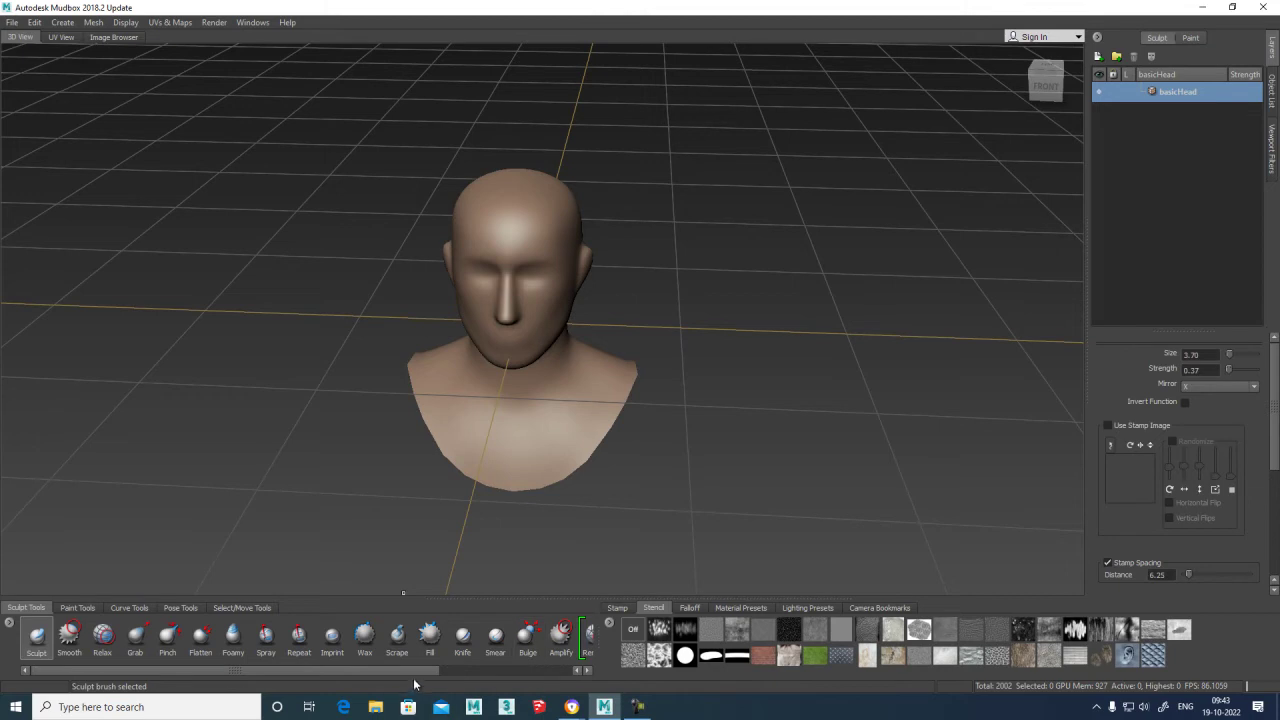
pyautogui.moveTo(440, 673); pyautogui.dragTo(558, 660)
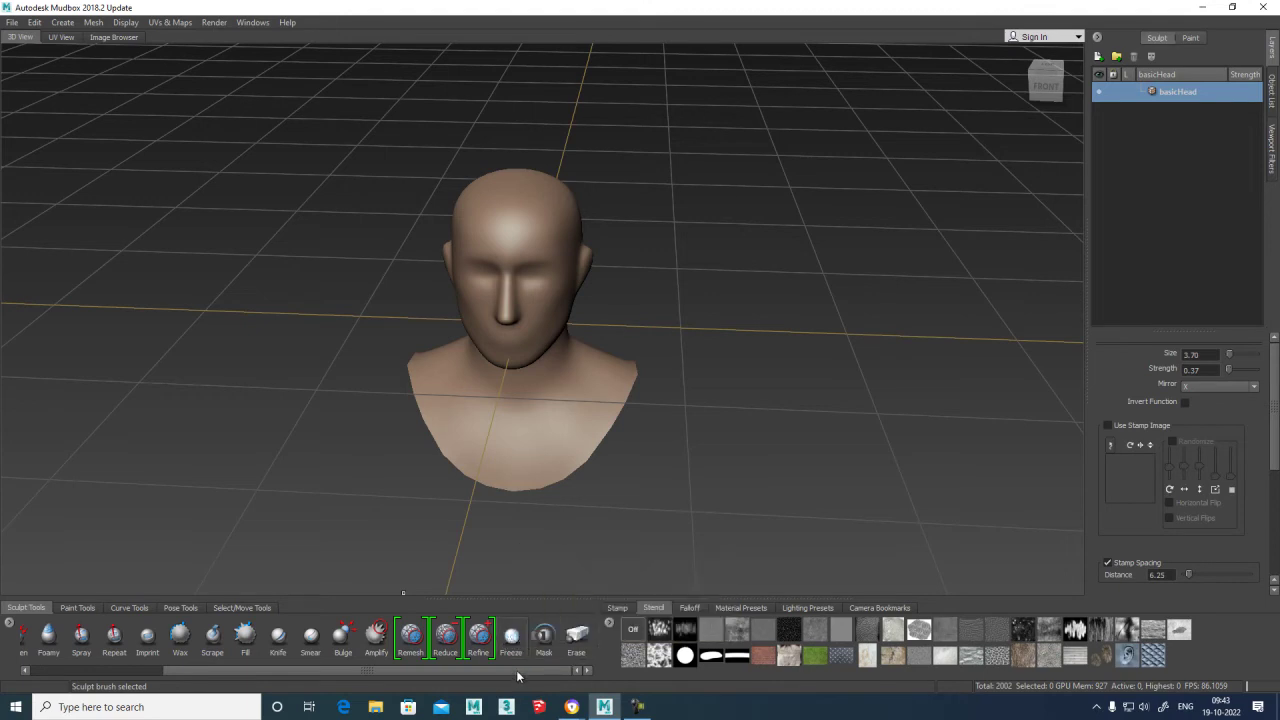
pyautogui.moveTo(515, 671); pyautogui.dragTo(297, 707)
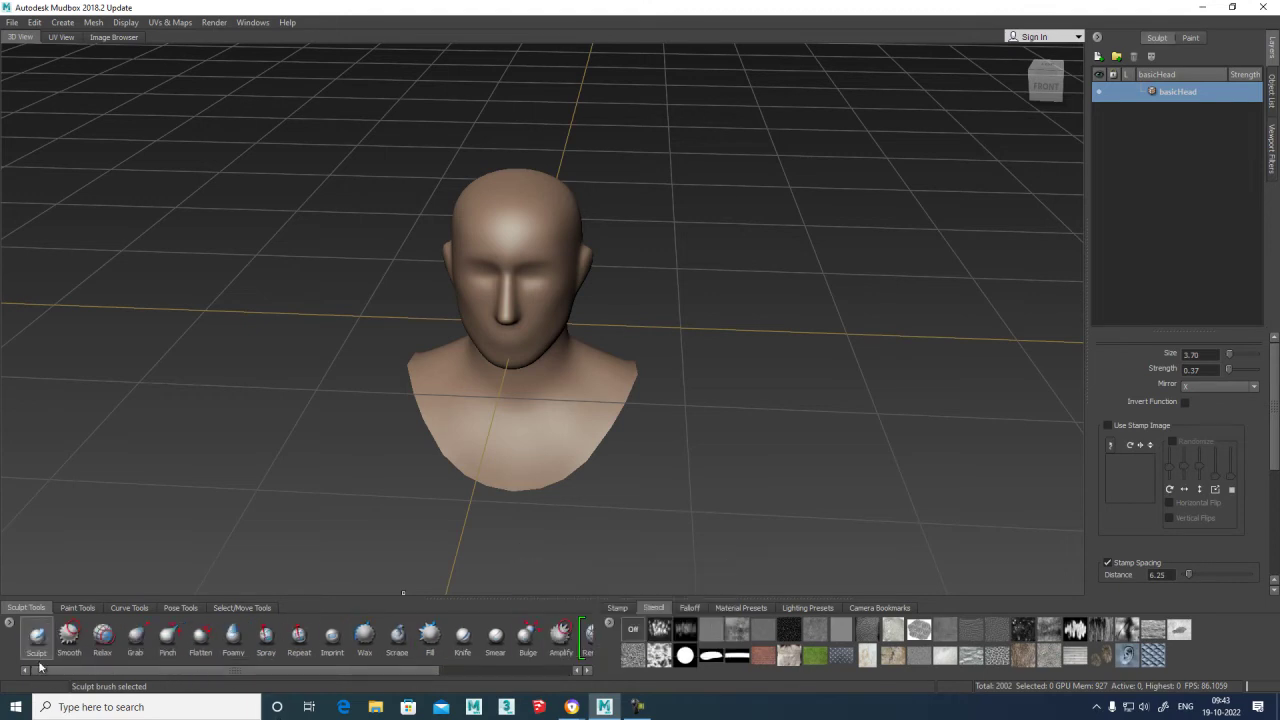
pyautogui.keyDown('alt'); pyautogui.moveTo(572, 290); pyautogui.dragTo(463, 295); pyautogui.keyUp('alt')
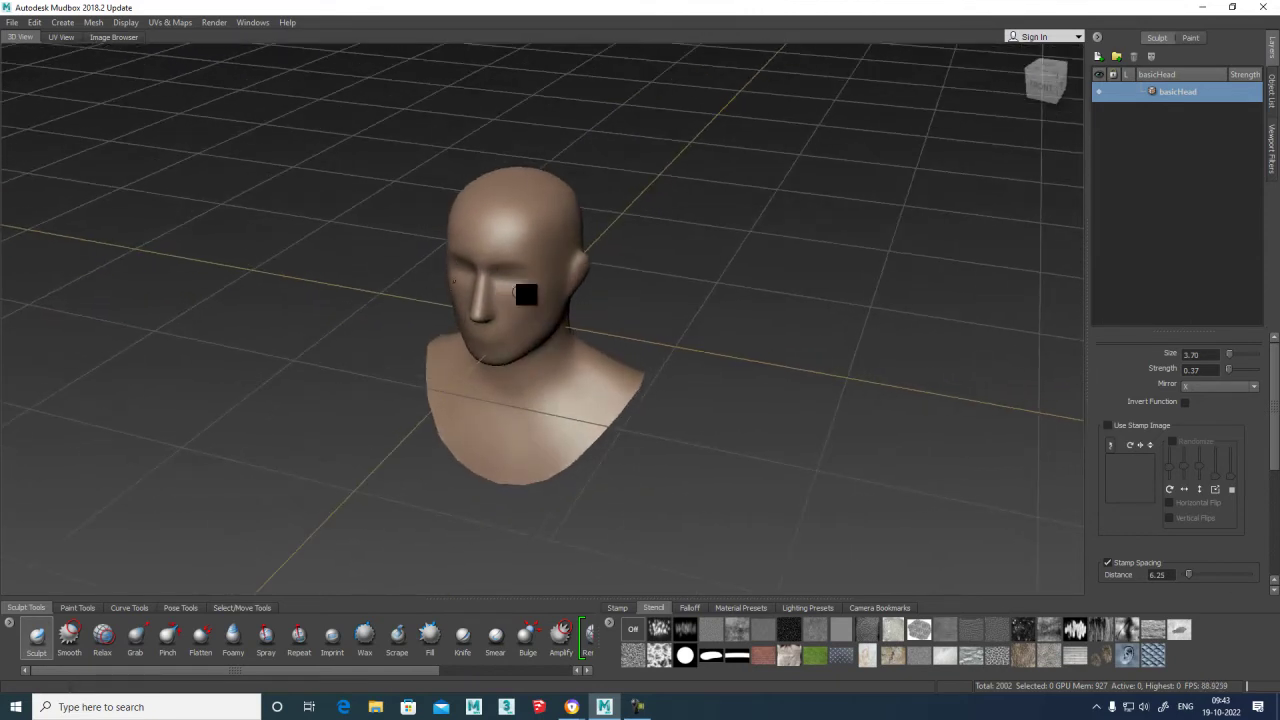
# Set the Sculpt brush to size 14.60 and strength 9.80, with mirroring across X.
pyautogui.click(1215, 387)
pyautogui.click(1215, 390)
pyautogui.click(1206, 388)
pyautogui.click(1204, 386)
pyautogui.click(1202, 386)
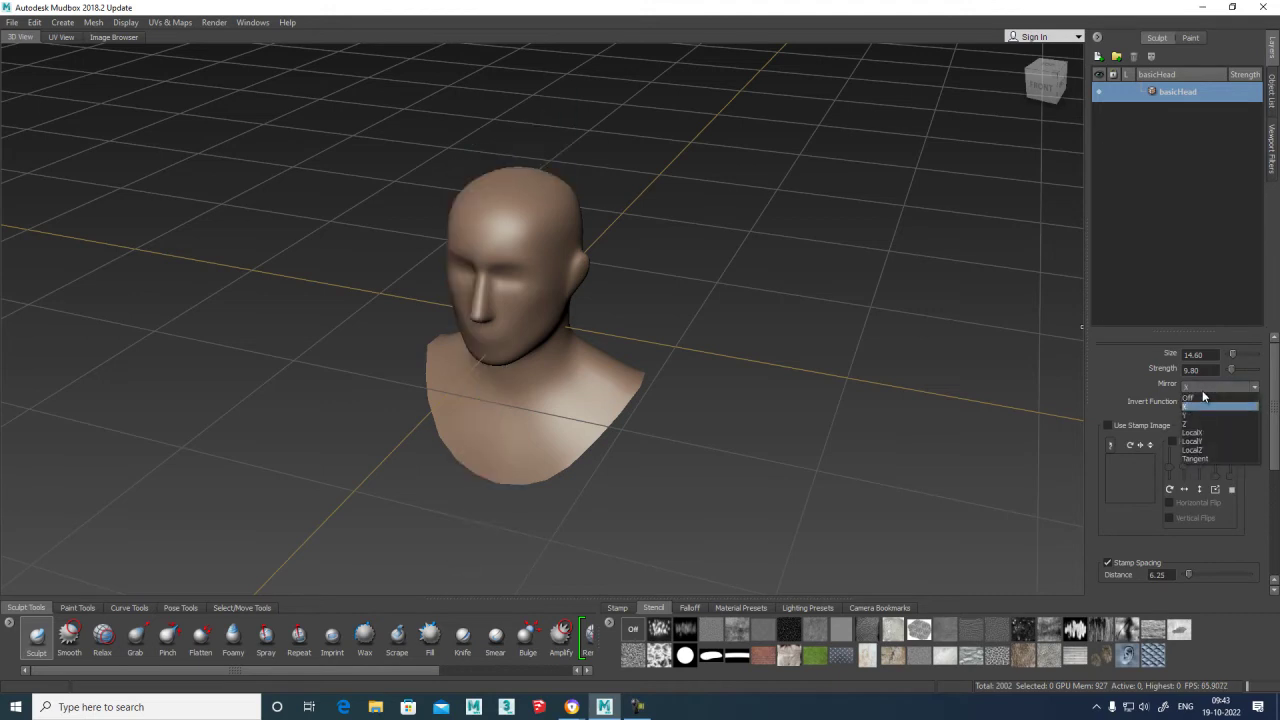
pyautogui.click(1200, 392)
pyautogui.click(1199, 388)
pyautogui.click(1197, 393)
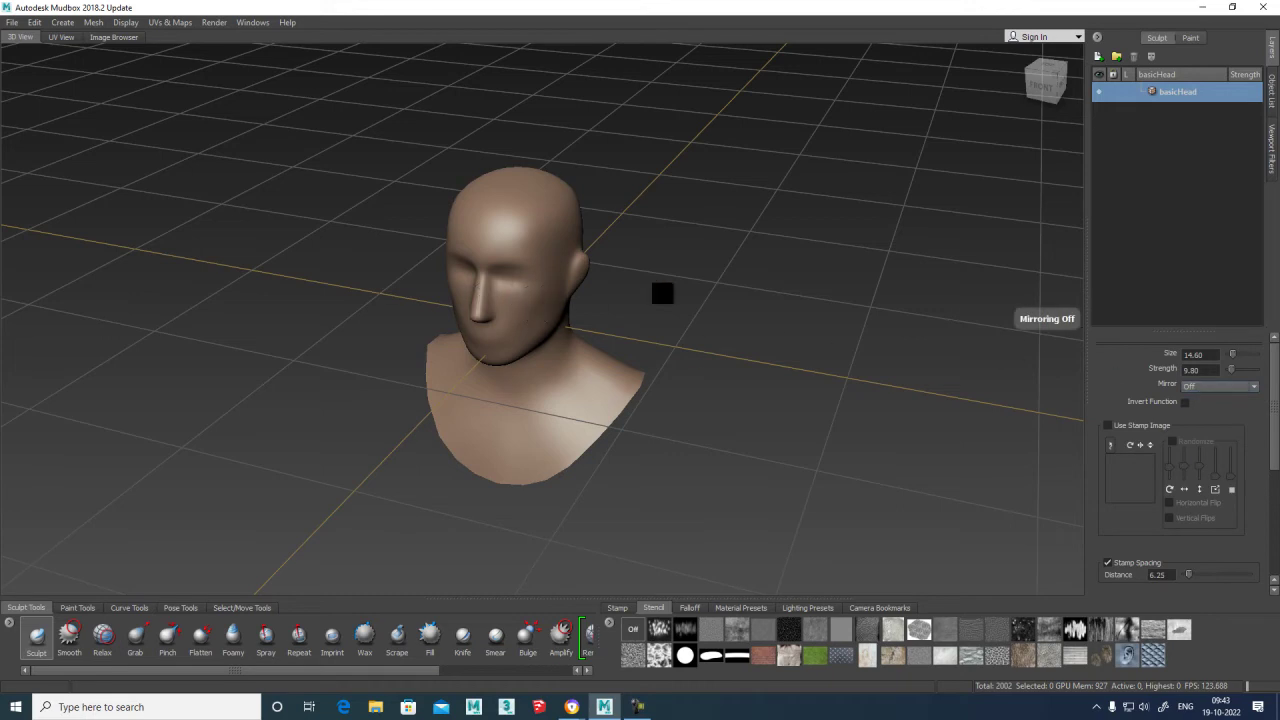
pyautogui.click(1211, 388)
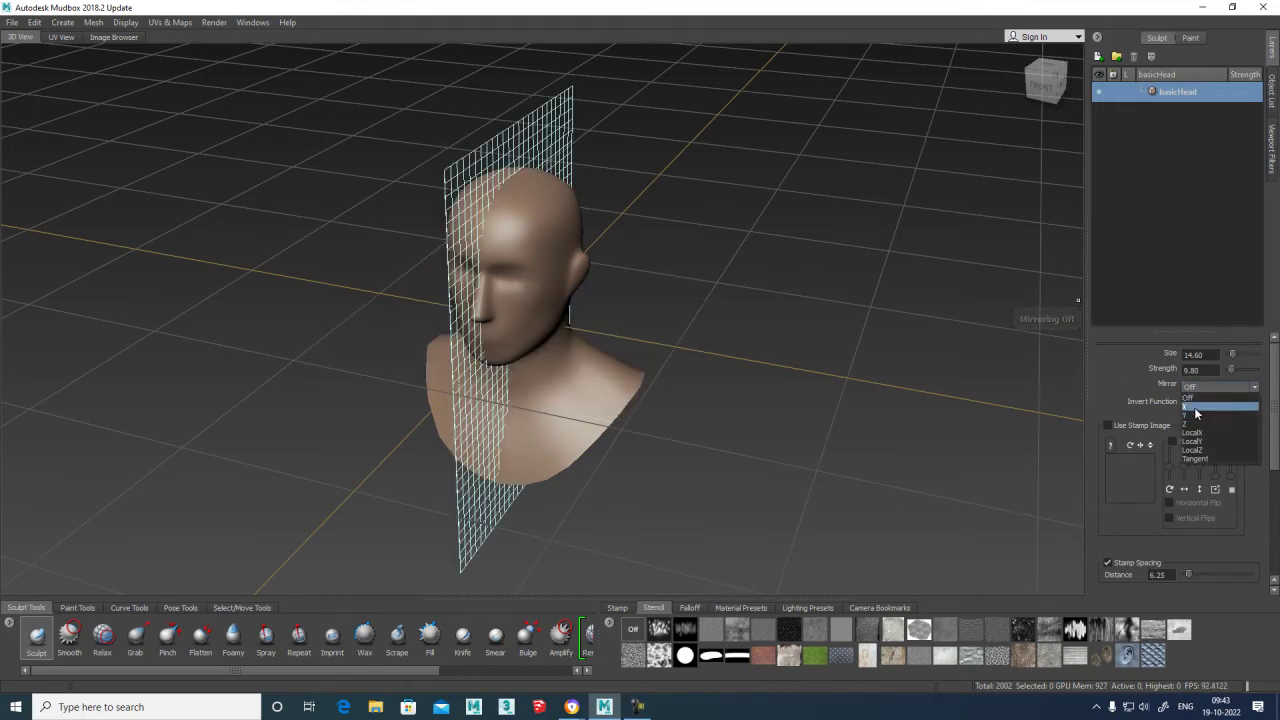
pyautogui.click(1192, 406)
# Sculpt a mirrored stroke from the side of the forehead down along the temple.
pyautogui.moveTo(626, 337)
pyautogui.keyDown('alt'); pyautogui.mouseDown()
pyautogui.moveTo(663, 329)
pyautogui.moveTo(644, 325)
pyautogui.mouseUp(); pyautogui.keyUp('alt')
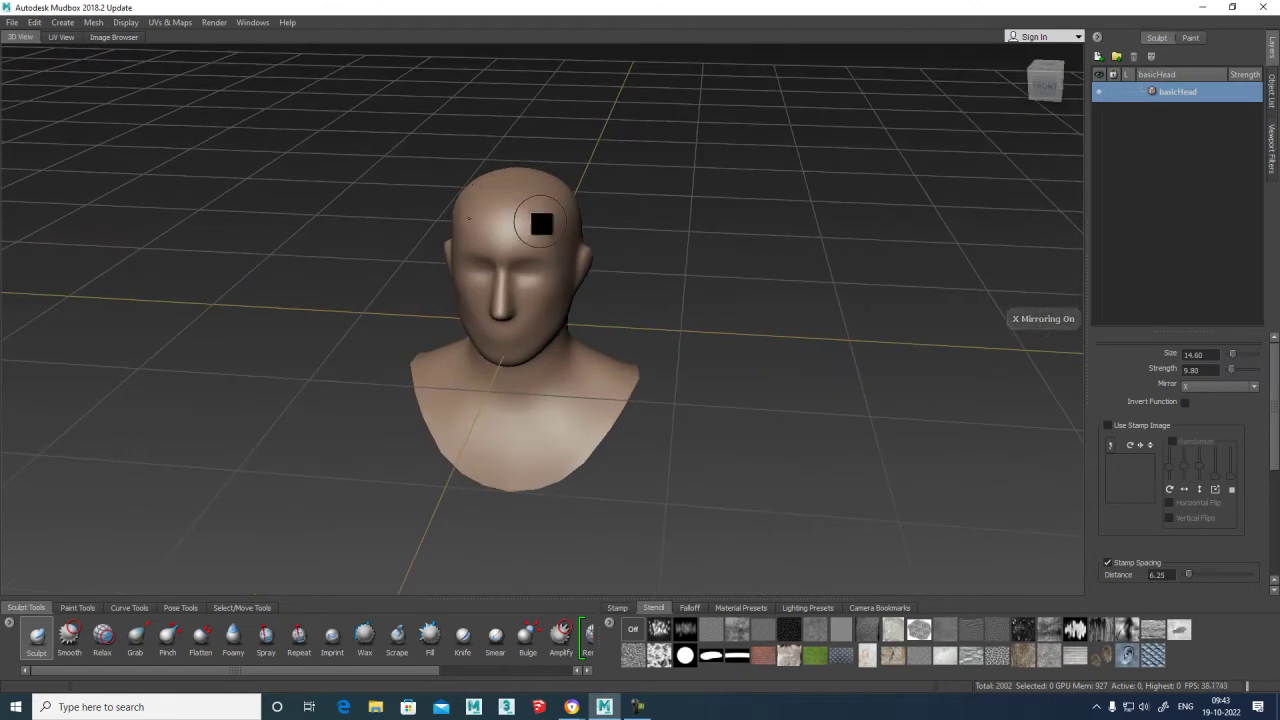
pyautogui.moveTo(540, 203); pyautogui.dragTo(561, 260)
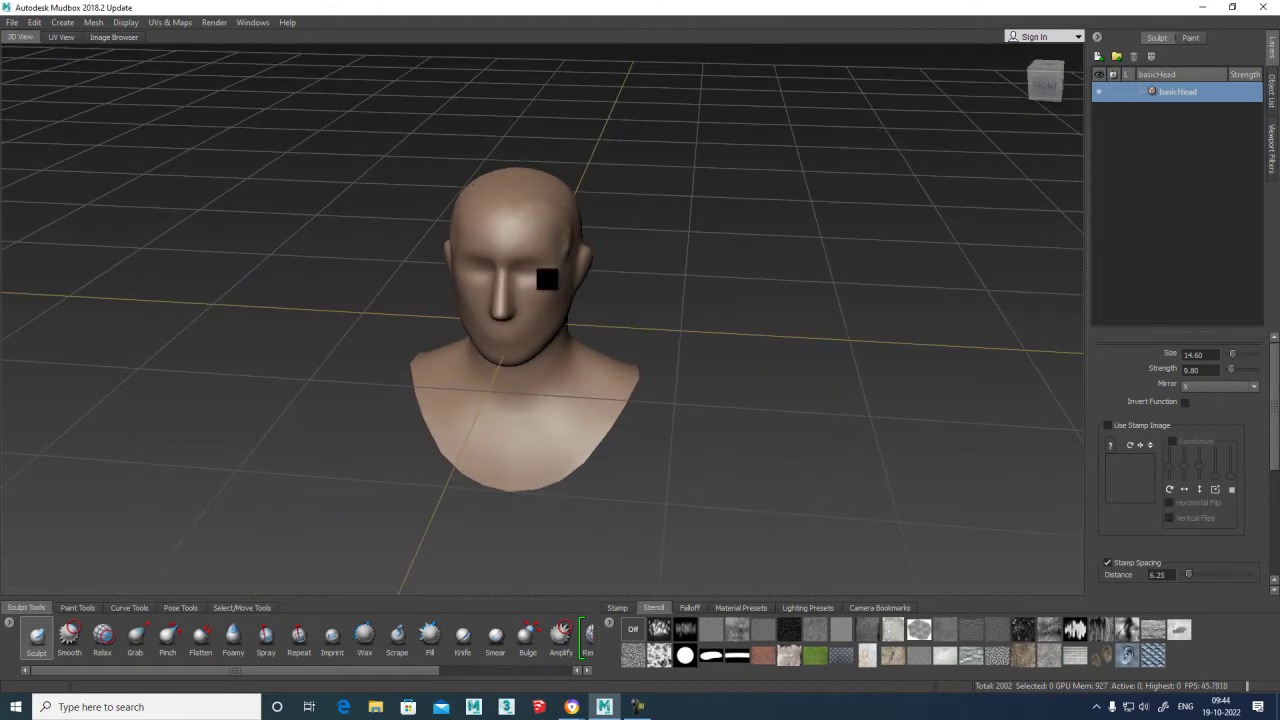
pyautogui.keyDown('alt'); pyautogui.moveTo(651, 303); pyautogui.dragTo(662, 278); pyautogui.keyUp('alt')
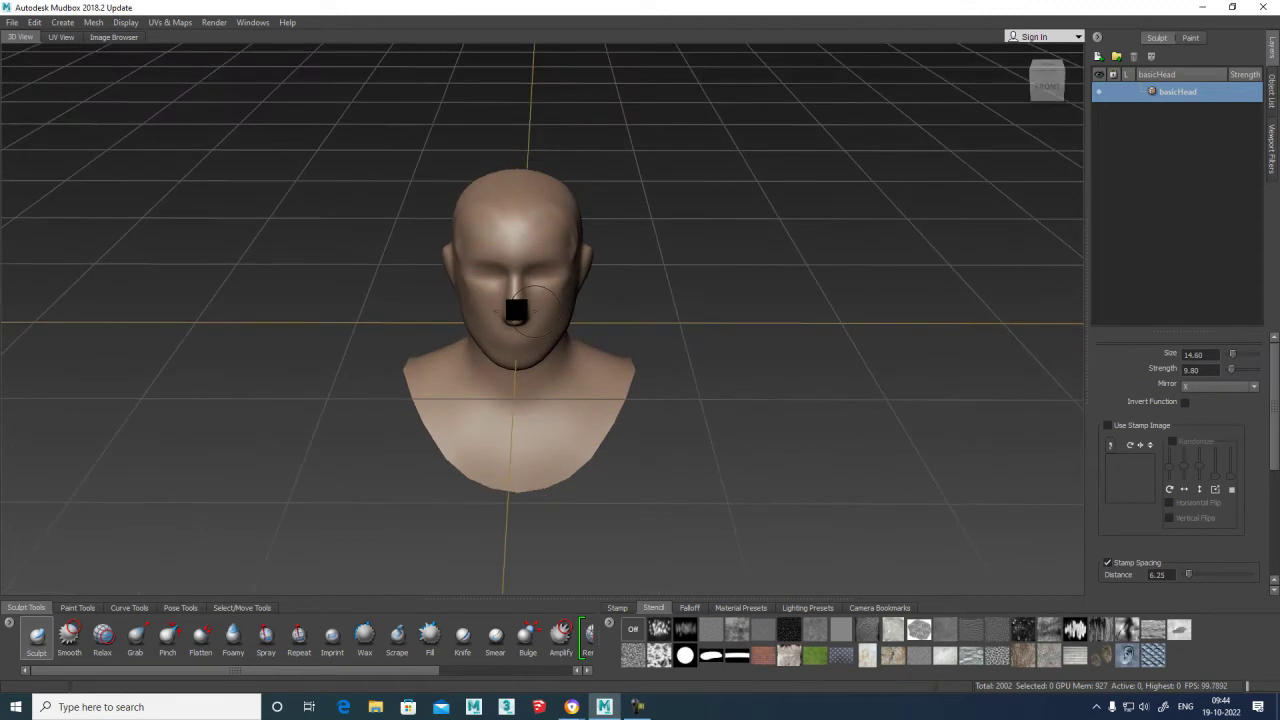
# Show the wireframe on the head and inspect its polygons up close.
pyautogui.hotkey('shift', 'w')
pyautogui.moveTo(600, 220)
pyautogui.keyDown('alt'); pyautogui.mouseDown()
pyautogui.moveTo(603, 231)
pyautogui.moveTo(612, 219)
pyautogui.mouseUp(); pyautogui.keyUp('alt')
pyautogui.keyDown('alt'); pyautogui.moveTo(635, 275); pyautogui.dragTo(576, 270); pyautogui.keyUp('alt')
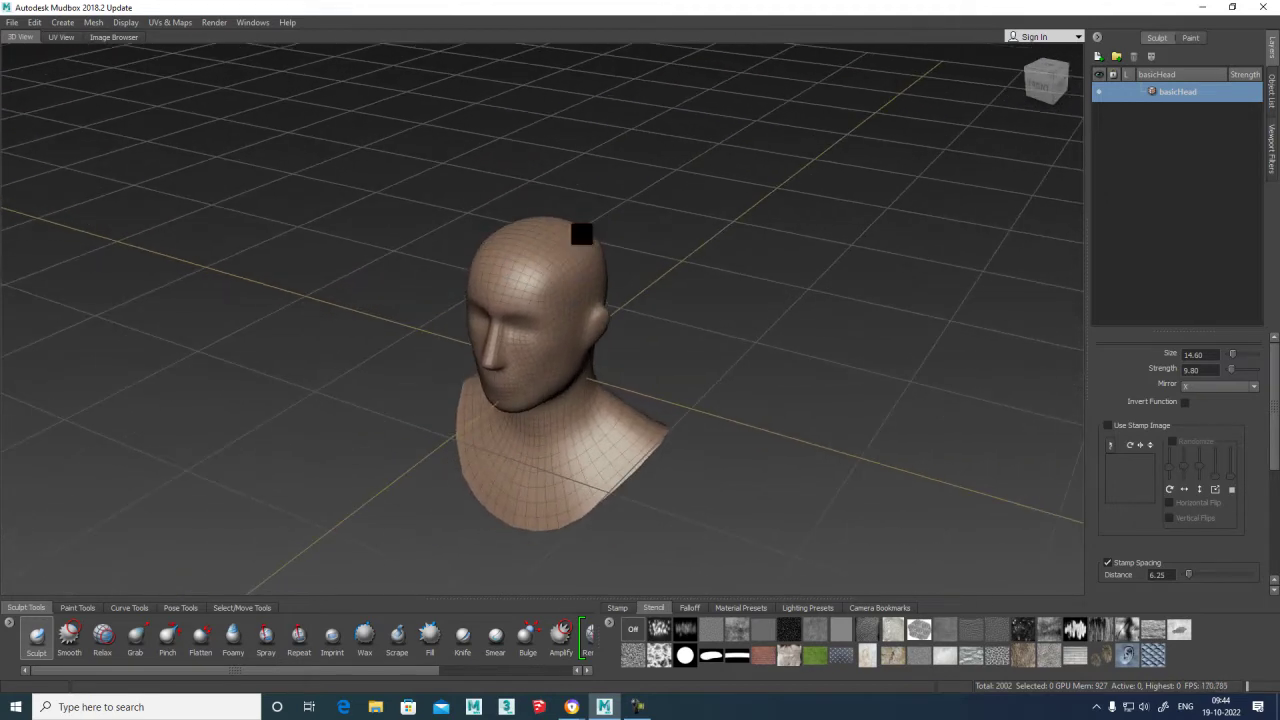
pyautogui.keyDown('alt'); pyautogui.moveTo(571, 251); pyautogui.dragTo(634, 317, button='right'); pyautogui.keyUp('alt')
pyautogui.keyDown('alt'); pyautogui.moveTo(659, 338); pyautogui.dragTo(611, 266); pyautogui.keyUp('alt')
pyautogui.keyDown('alt'); pyautogui.moveTo(660, 329); pyautogui.dragTo(619, 344); pyautogui.keyUp('alt')
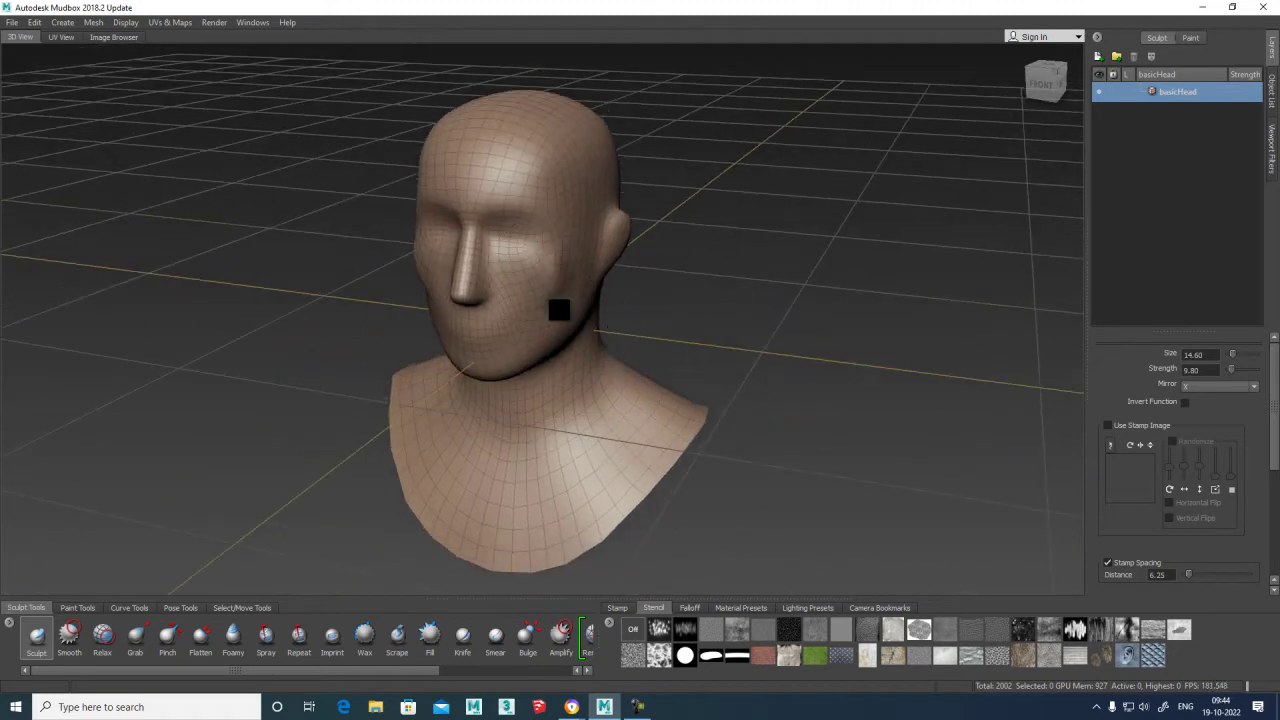
# Build up the muscles on both sides of the neck with mirrored Sculpt strokes and smooth them.
pyautogui.moveTo(655, 313)
pyautogui.keyDown('alt'); pyautogui.mouseDown()
pyautogui.moveTo(700, 296)
pyautogui.moveTo(659, 333)
pyautogui.mouseUp(); pyautogui.keyUp('alt')
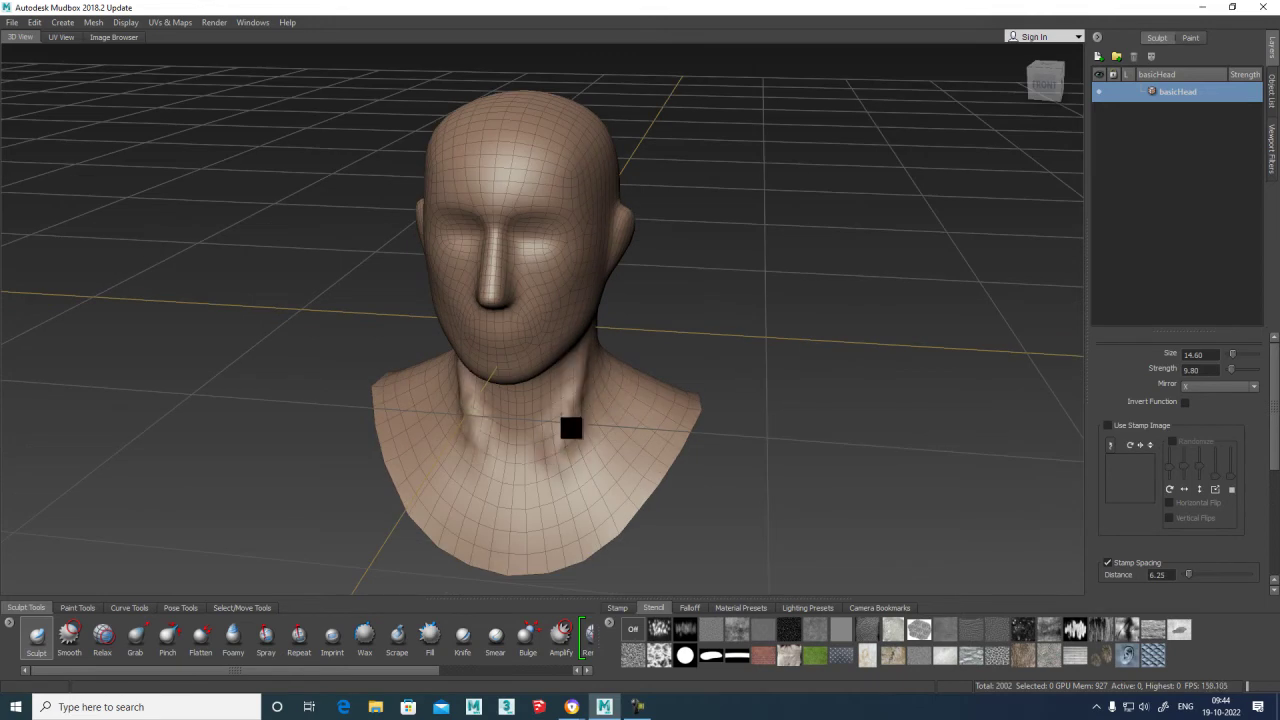
pyautogui.keyDown('alt'); pyautogui.moveTo(690, 302); pyautogui.dragTo(553, 282); pyautogui.keyUp('alt')
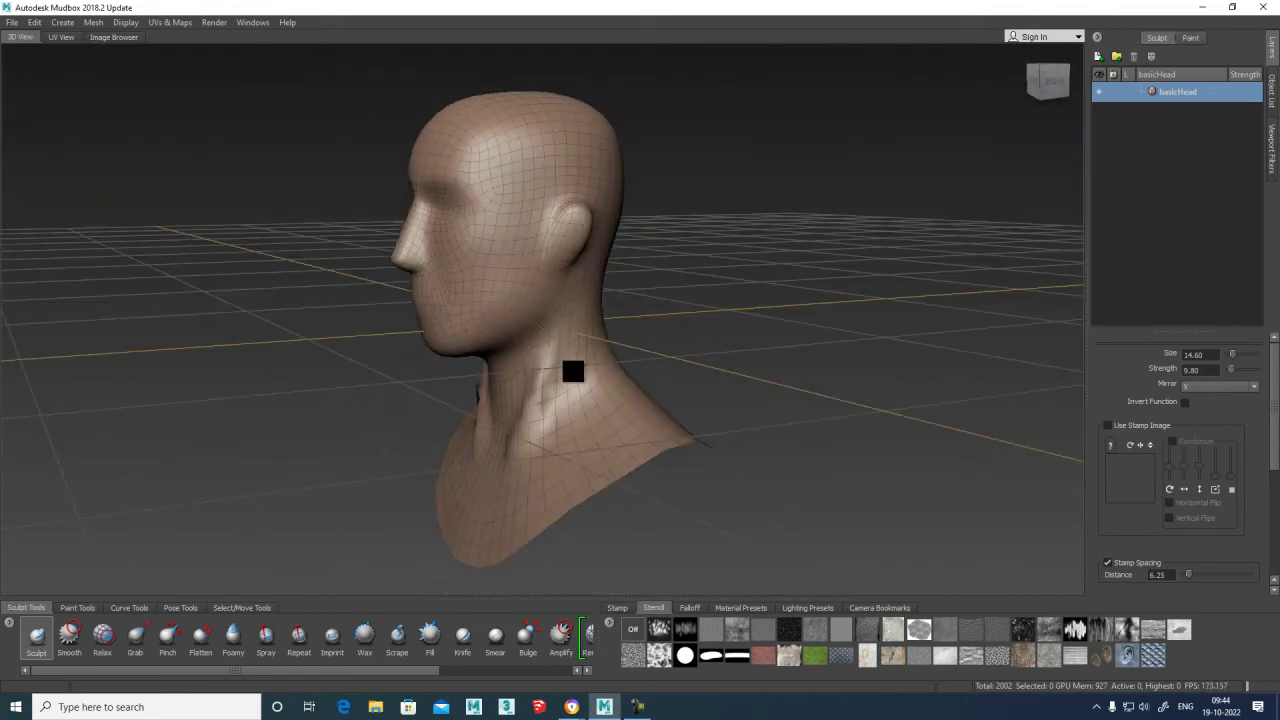
pyautogui.keyDown('alt'); pyautogui.moveTo(665, 318); pyautogui.dragTo(573, 329); pyautogui.keyUp('alt')
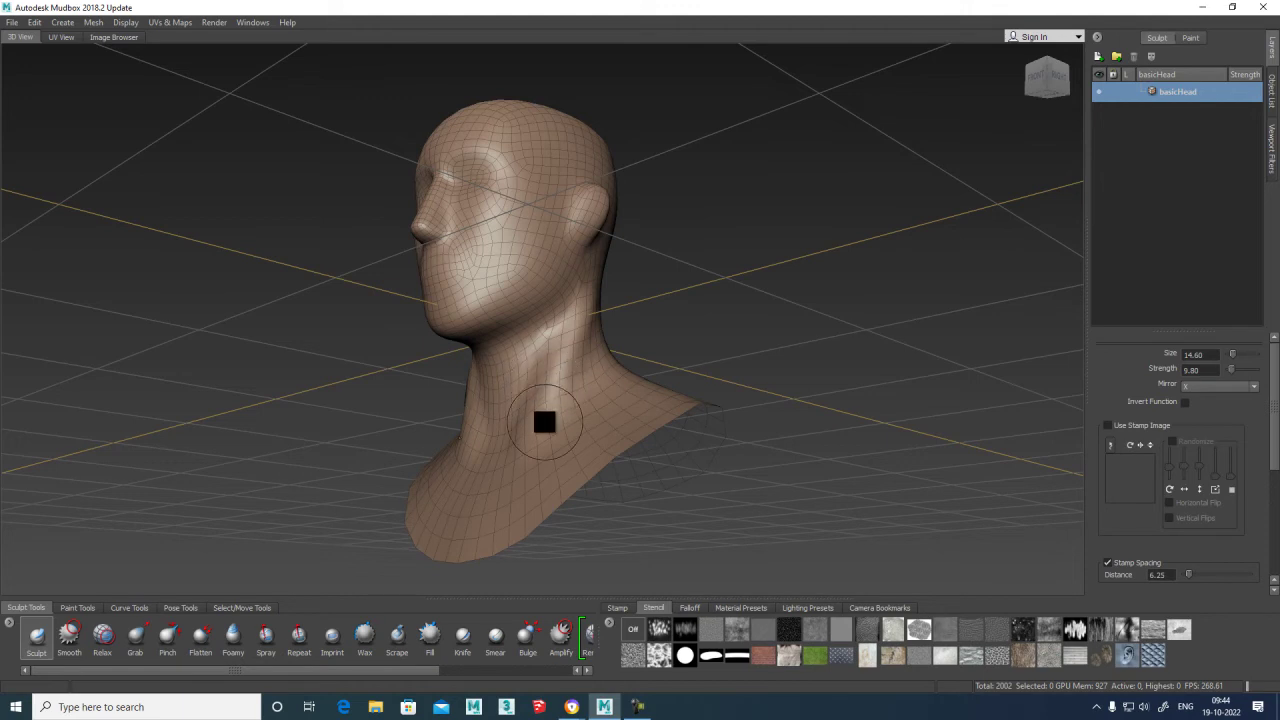
pyautogui.moveTo(562, 345)
pyautogui.mouseDown()
pyautogui.moveTo(554, 320)
pyautogui.moveTo(571, 297)
pyautogui.moveTo(551, 394)
pyautogui.moveTo(626, 282)
pyautogui.moveTo(586, 374)
pyautogui.moveTo(534, 434)
pyautogui.moveTo(549, 367)
pyautogui.moveTo(573, 355)
pyautogui.mouseUp()
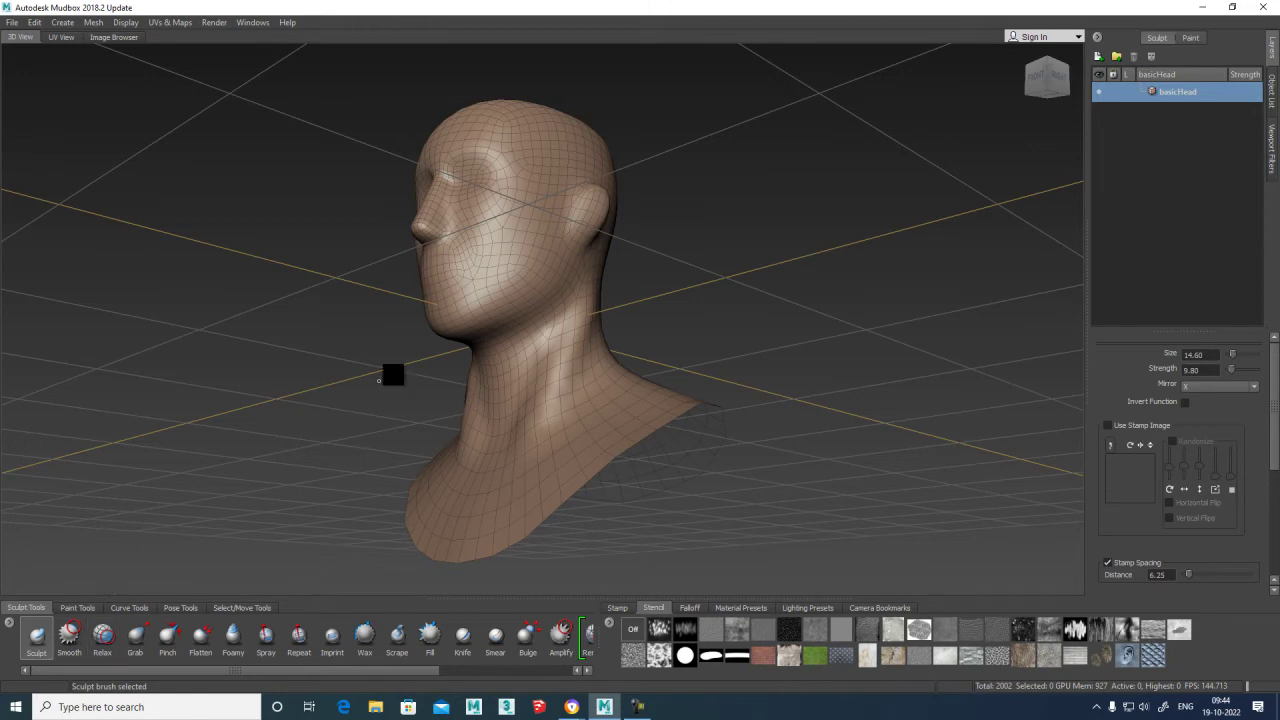
pyautogui.keyDown('alt'); pyautogui.moveTo(620, 291); pyautogui.dragTo(566, 366); pyautogui.keyUp('alt')
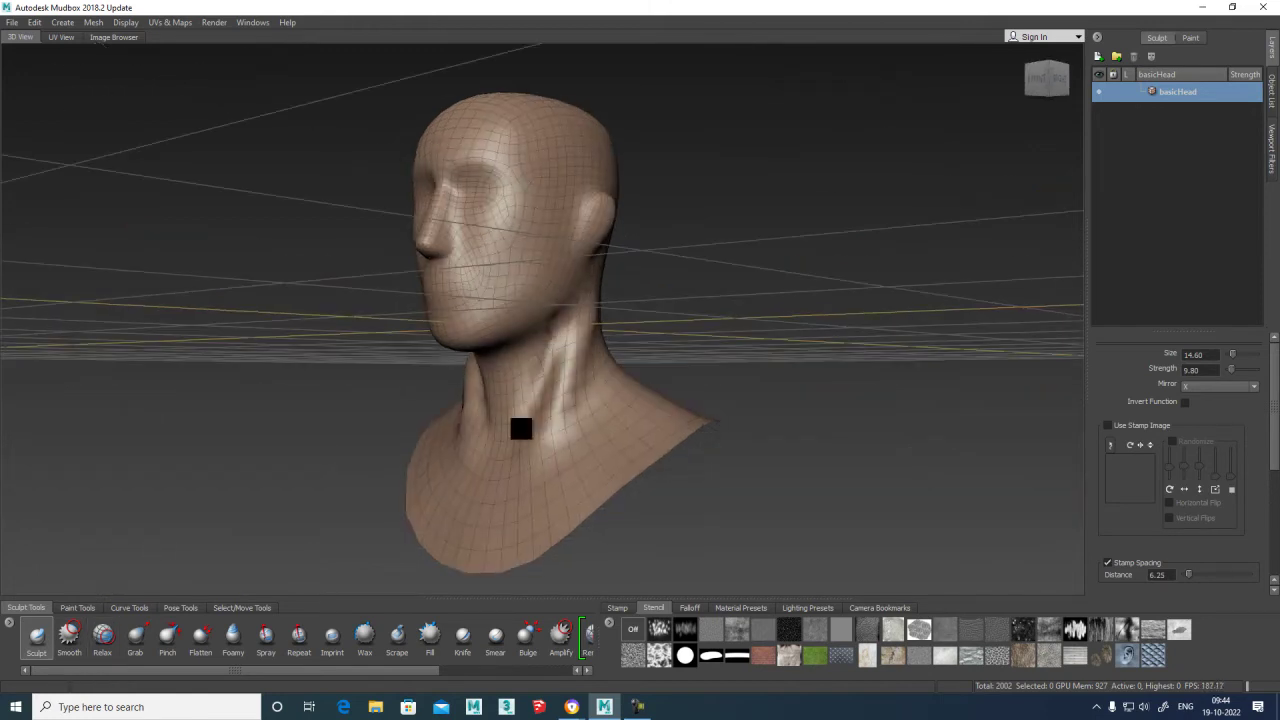
pyautogui.press('shift')
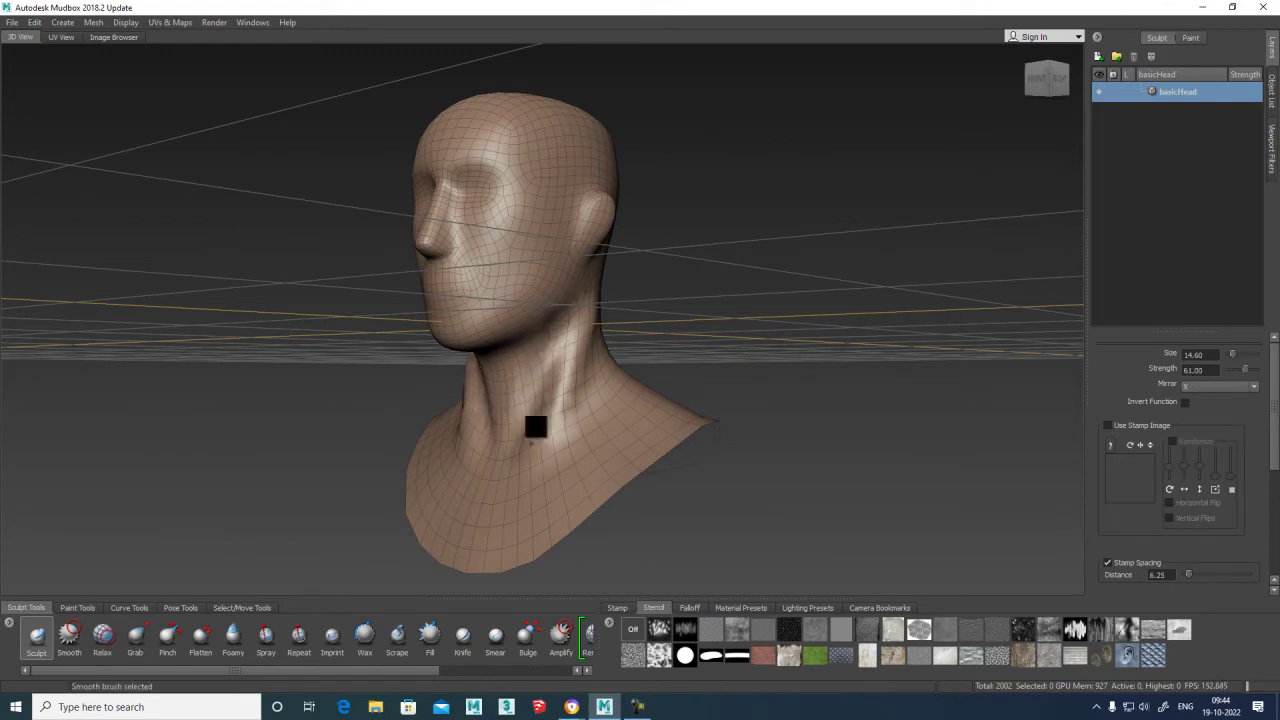
# Raise the shoulders beside the neck with mirrored Sculpt strokes and smooth the shoulder and upper chest surfaces.
pyautogui.keyDown('alt'); pyautogui.moveTo(589, 303); pyautogui.dragTo(554, 343); pyautogui.keyUp('alt')
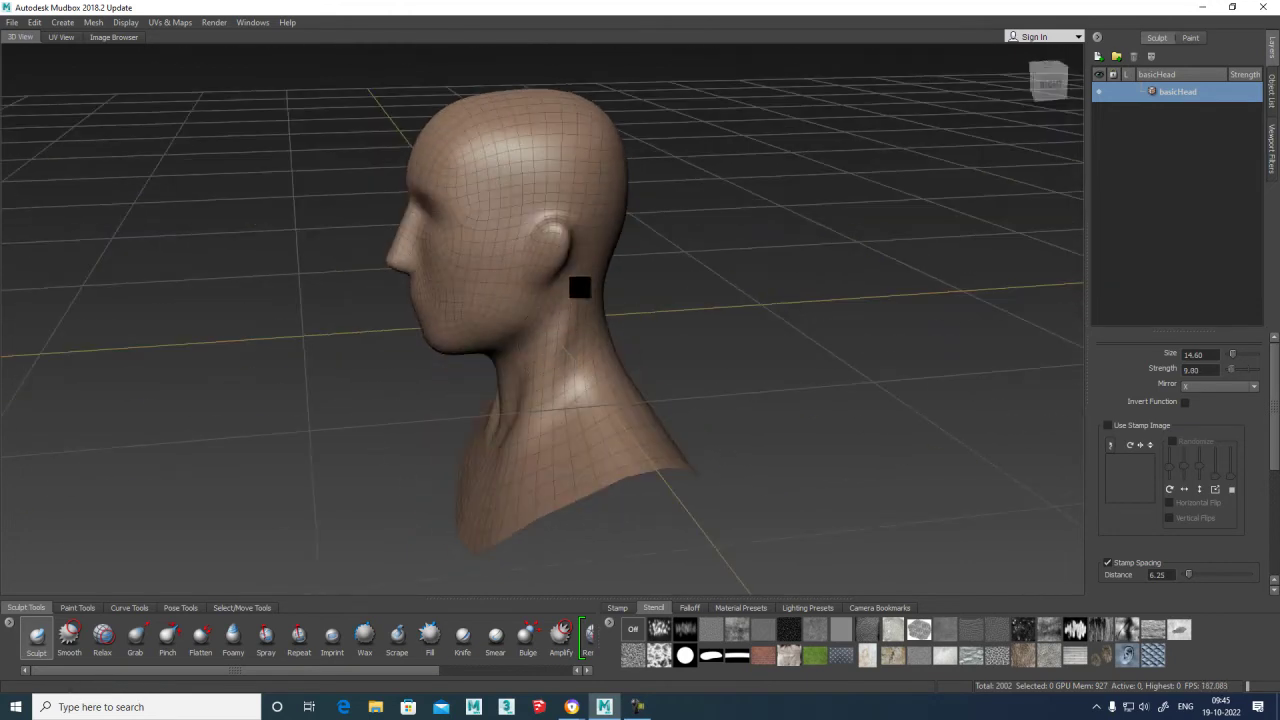
pyautogui.moveTo(554, 396)
pyautogui.keyDown('alt'); pyautogui.mouseDown()
pyautogui.moveTo(786, 371)
pyautogui.moveTo(738, 347)
pyautogui.moveTo(606, 389)
pyautogui.moveTo(680, 423)
pyautogui.moveTo(657, 440)
pyautogui.moveTo(706, 400)
pyautogui.mouseUp(); pyautogui.keyUp('alt')
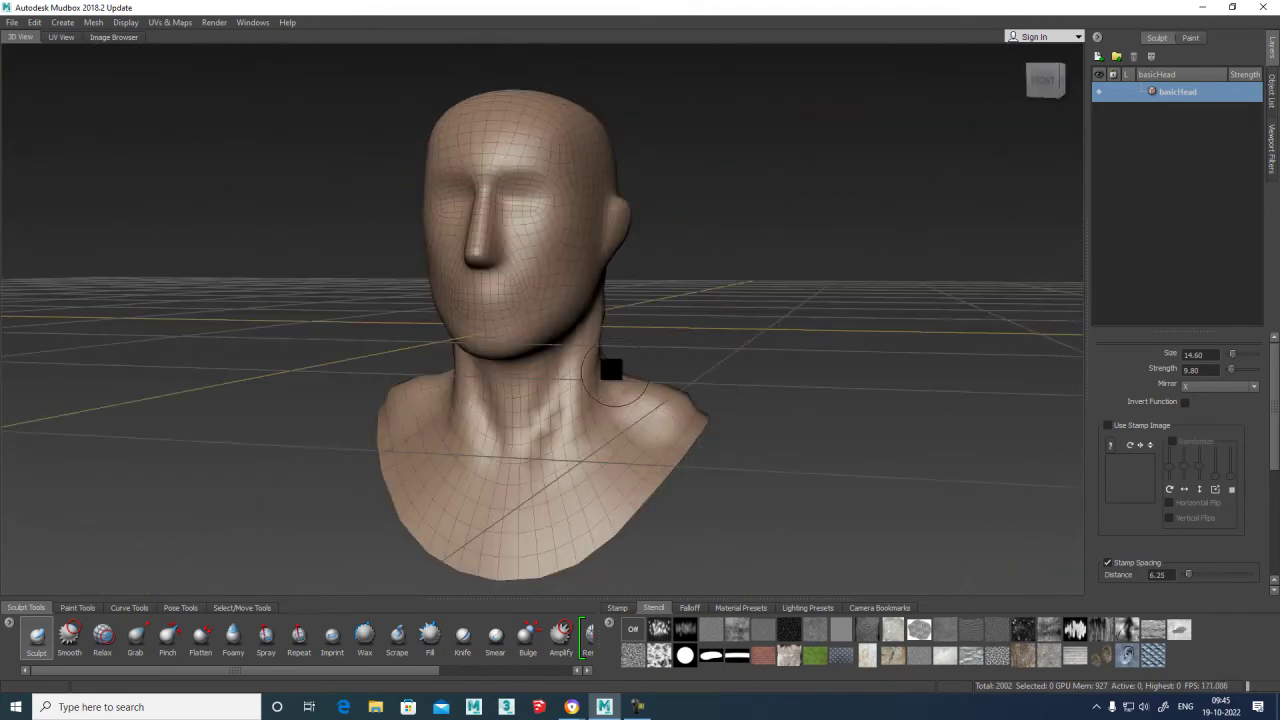
pyautogui.press('shift')
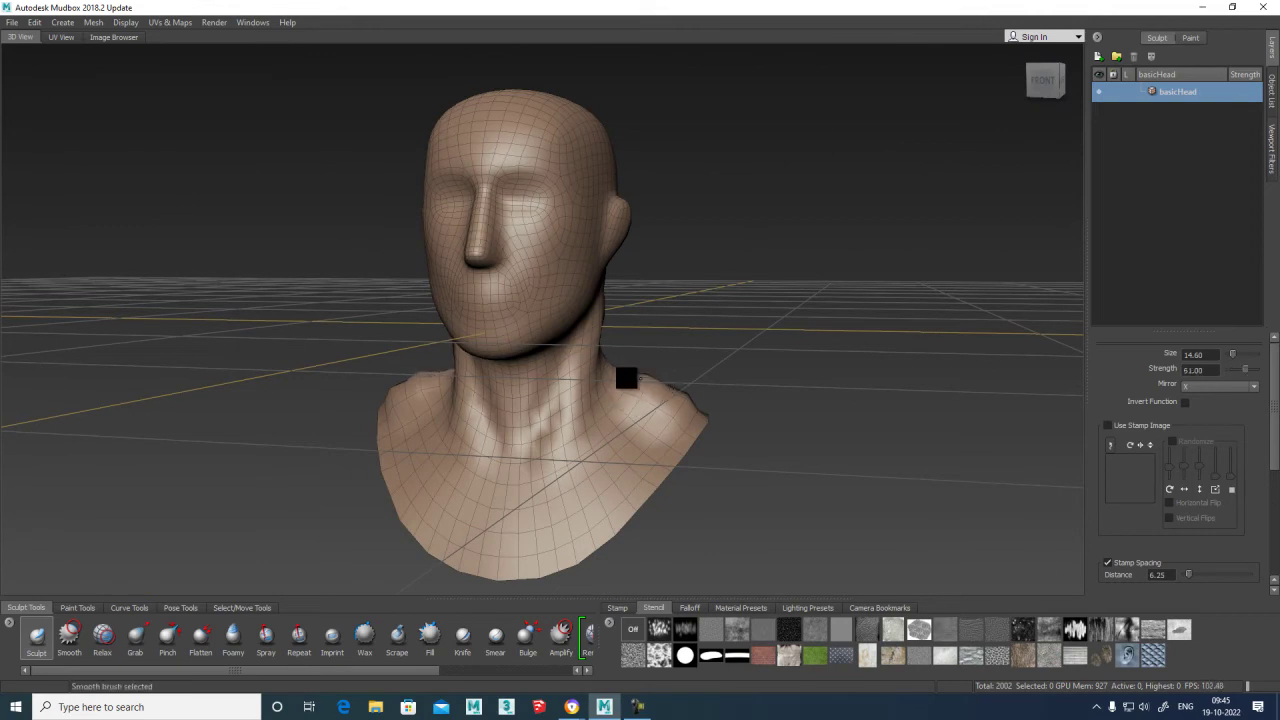
pyautogui.keyDown('alt'); pyautogui.moveTo(669, 380); pyautogui.dragTo(666, 417); pyautogui.keyUp('alt')
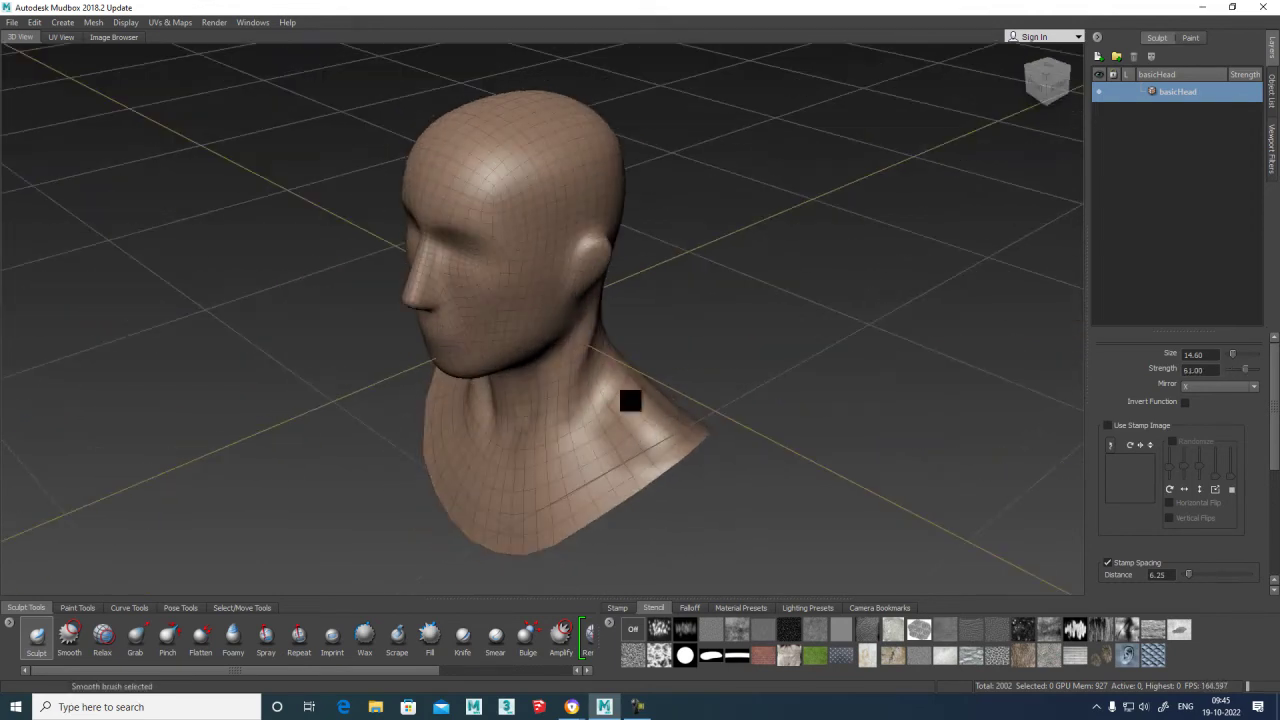
pyautogui.moveTo(606, 460)
pyautogui.keyDown('shift'); pyautogui.mouseDown()
pyautogui.moveTo(661, 439)
pyautogui.moveTo(619, 473)
pyautogui.mouseUp(); pyautogui.keyUp('shift')
pyautogui.moveTo(653, 432)
pyautogui.keyDown('alt'); pyautogui.mouseDown()
pyautogui.moveTo(700, 426)
pyautogui.moveTo(731, 386)
pyautogui.moveTo(577, 331)
pyautogui.mouseUp(); pyautogui.keyUp('alt')
pyautogui.press('shift')
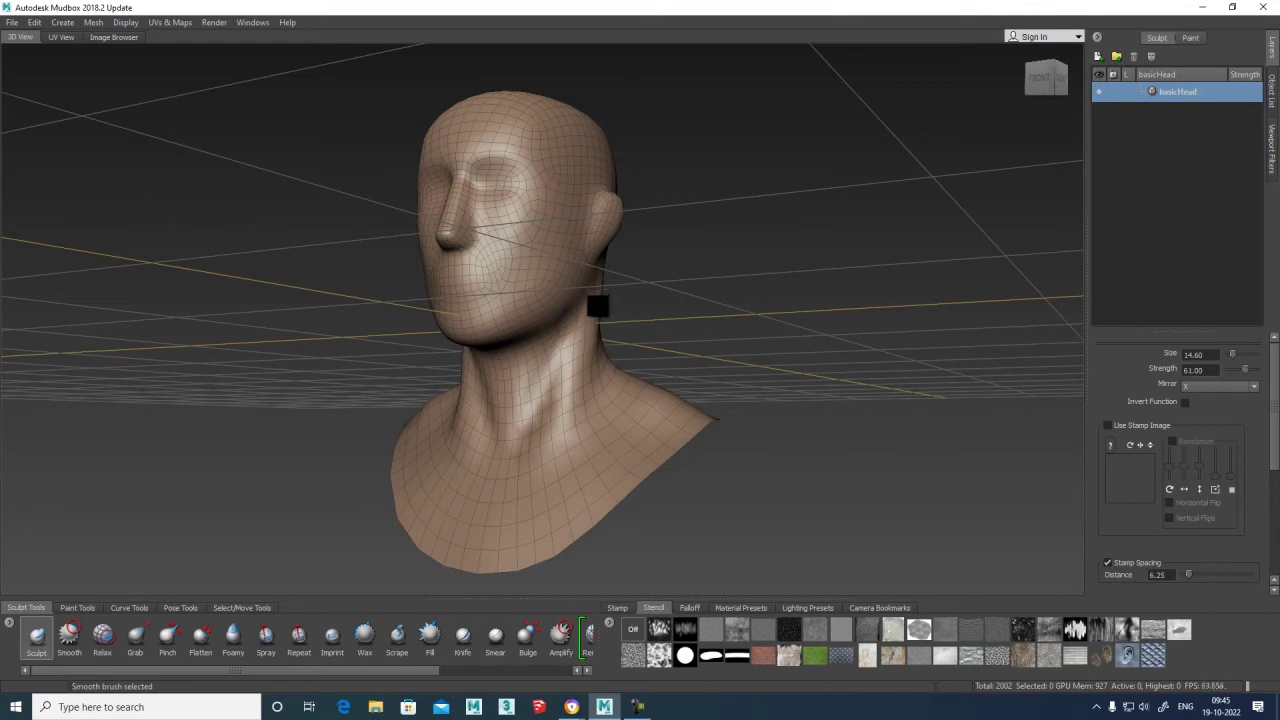
# Pull both shoulders outward with the mirrored Grab brush at size 43.83 and strength 100.
pyautogui.keyDown('alt'); pyautogui.moveTo(734, 377); pyautogui.dragTo(751, 403); pyautogui.keyUp('alt')
pyautogui.keyDown('alt'); pyautogui.moveTo(751, 403); pyautogui.dragTo(697, 347, button='right'); pyautogui.keyUp('alt')
pyautogui.keyDown('alt'); pyautogui.moveTo(697, 347); pyautogui.dragTo(539, 430); pyautogui.keyUp('alt')
pyautogui.click(135, 636)
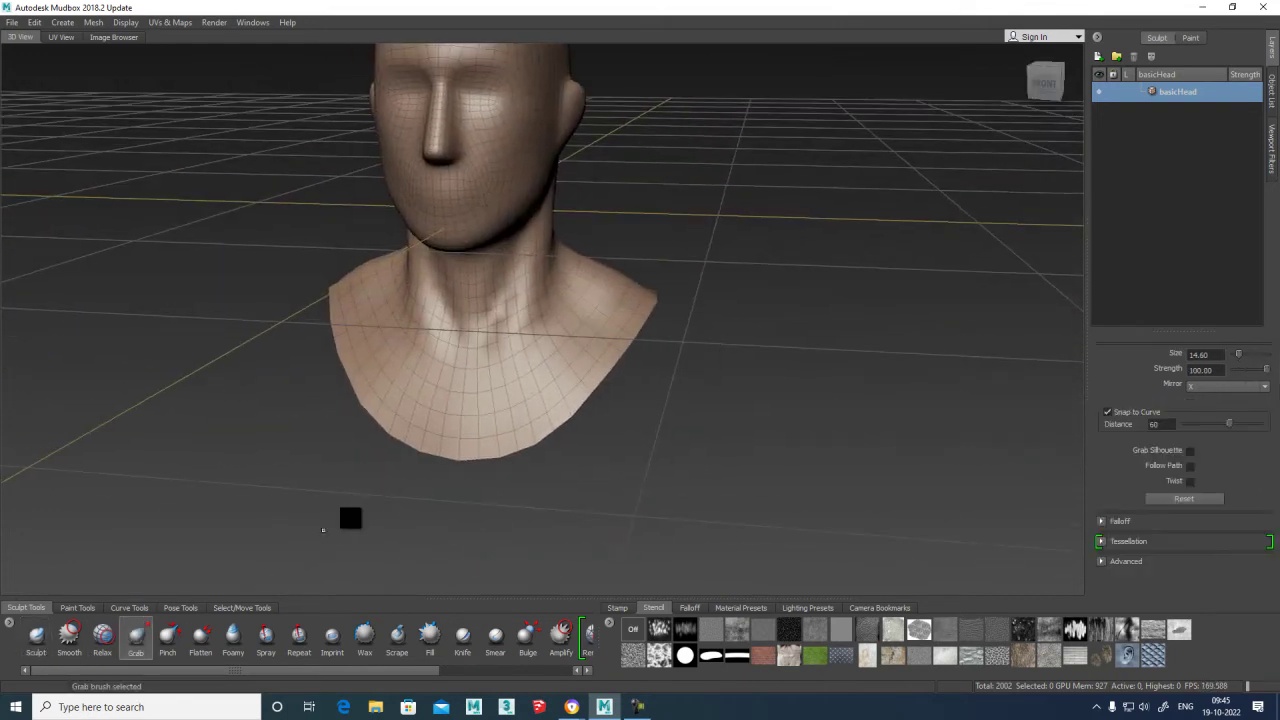
pyautogui.moveTo(704, 323)
pyautogui.keyDown('alt'); pyautogui.mouseDown()
pyautogui.moveTo(691, 343)
pyautogui.moveTo(689, 300)
pyautogui.mouseUp(); pyautogui.keyUp('alt')
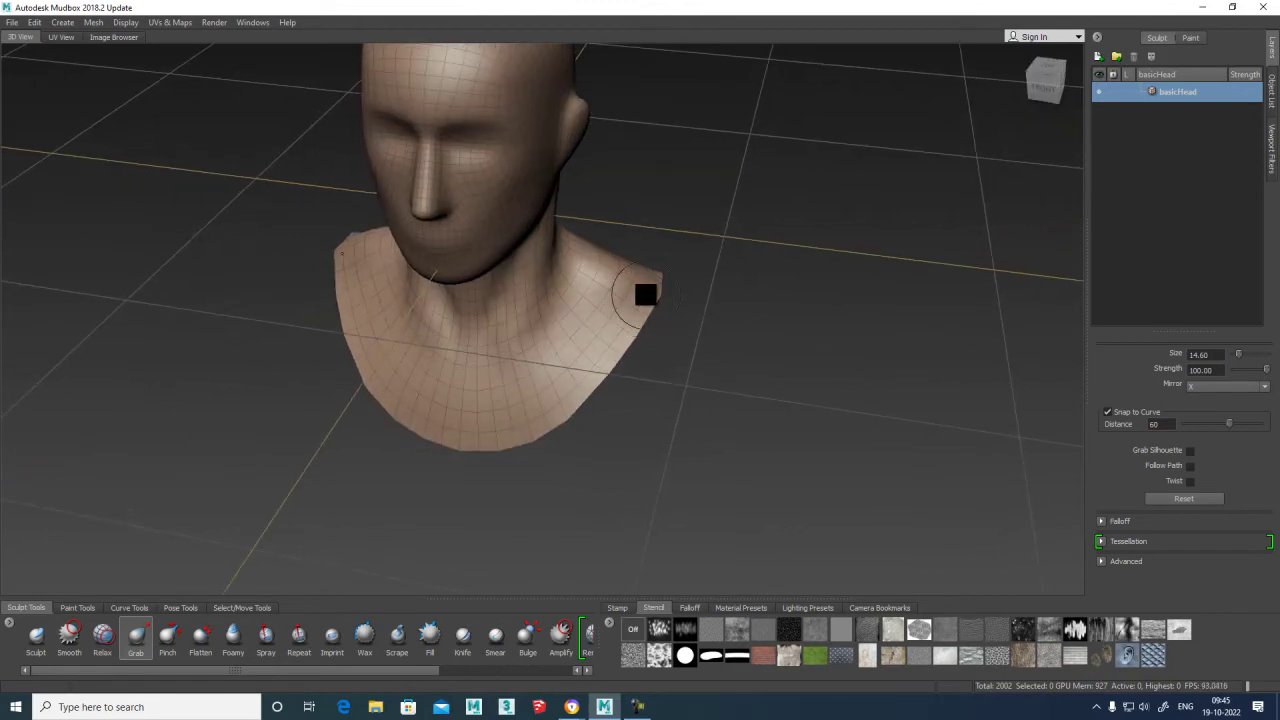
pyautogui.moveTo(597, 314)
pyautogui.mouseDown()
pyautogui.moveTo(614, 294)
pyautogui.moveTo(711, 266)
pyautogui.moveTo(646, 283)
pyautogui.moveTo(668, 284)
pyautogui.moveTo(654, 277)
pyautogui.moveTo(665, 267)
pyautogui.moveTo(685, 274)
pyautogui.mouseUp()
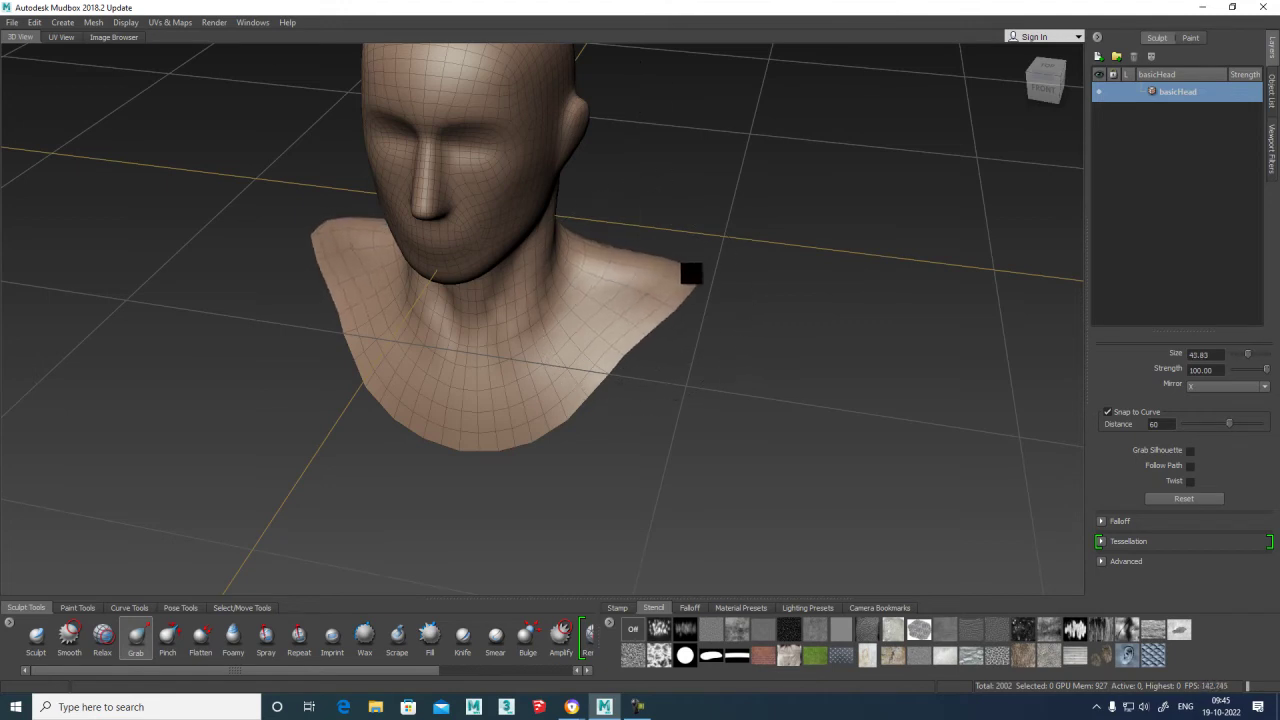
# Reshape the upper back and the rear of the shoulders with mirrored Grab strokes.
pyautogui.moveTo(677, 346)
pyautogui.keyDown('alt'); pyautogui.mouseDown()
pyautogui.moveTo(531, 380)
pyautogui.moveTo(591, 412)
pyautogui.moveTo(551, 423)
pyautogui.moveTo(563, 437)
pyautogui.mouseUp(); pyautogui.keyUp('alt')
pyautogui.moveTo(641, 416)
pyautogui.keyDown('alt'); pyautogui.mouseDown()
pyautogui.moveTo(494, 460)
pyautogui.moveTo(580, 431)
pyautogui.moveTo(569, 477)
pyautogui.moveTo(651, 434)
pyautogui.moveTo(607, 481)
pyautogui.moveTo(477, 471)
pyautogui.moveTo(517, 492)
pyautogui.moveTo(551, 434)
pyautogui.moveTo(579, 471)
pyautogui.mouseUp(); pyautogui.keyUp('alt')
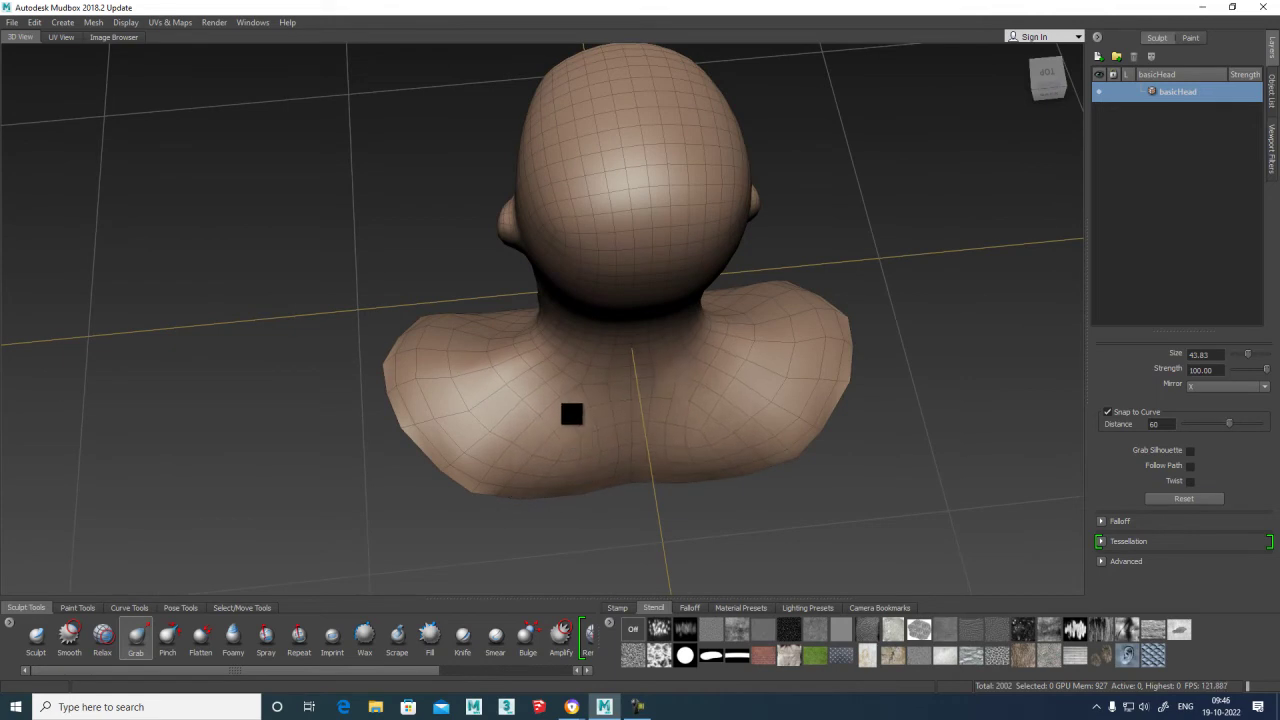
pyautogui.keyDown('alt'); pyautogui.moveTo(586, 400); pyautogui.dragTo(714, 214); pyautogui.keyUp('alt')
pyautogui.keyDown('alt'); pyautogui.moveTo(666, 160); pyautogui.dragTo(663, 203); pyautogui.keyUp('alt')
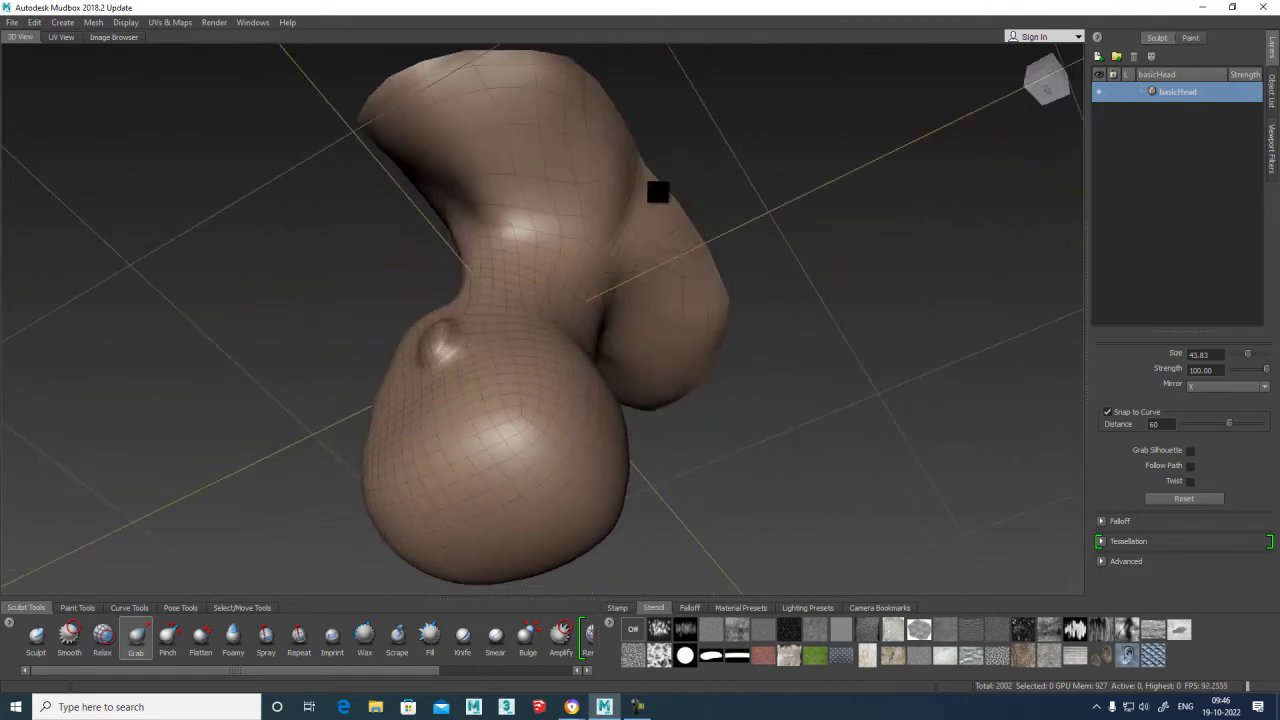
pyautogui.moveTo(524, 90)
pyautogui.mouseDown()
pyautogui.moveTo(537, 77)
pyautogui.moveTo(586, 94)
pyautogui.mouseUp()
# Pull the front chest area into a fuller, wider form with mirrored Grab strokes.
pyautogui.moveTo(771, 320)
pyautogui.keyDown('alt'); pyautogui.mouseDown()
pyautogui.moveTo(789, 166)
pyautogui.moveTo(831, 251)
pyautogui.moveTo(634, 431)
pyautogui.moveTo(577, 377)
pyautogui.moveTo(514, 437)
pyautogui.moveTo(576, 418)
pyautogui.mouseUp(); pyautogui.keyUp('alt')
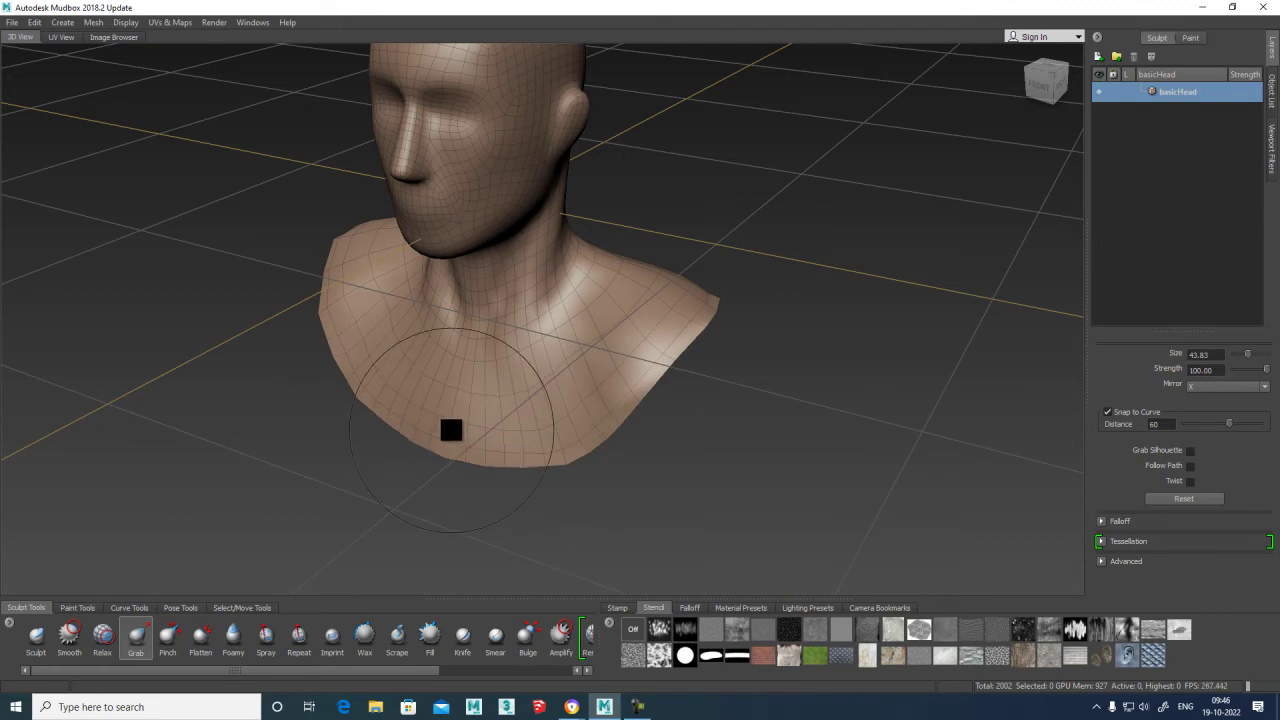
pyautogui.moveTo(558, 462)
pyautogui.keyDown('alt'); pyautogui.mouseDown()
pyautogui.moveTo(543, 496)
pyautogui.moveTo(507, 453)
pyautogui.mouseUp(); pyautogui.keyUp('alt')
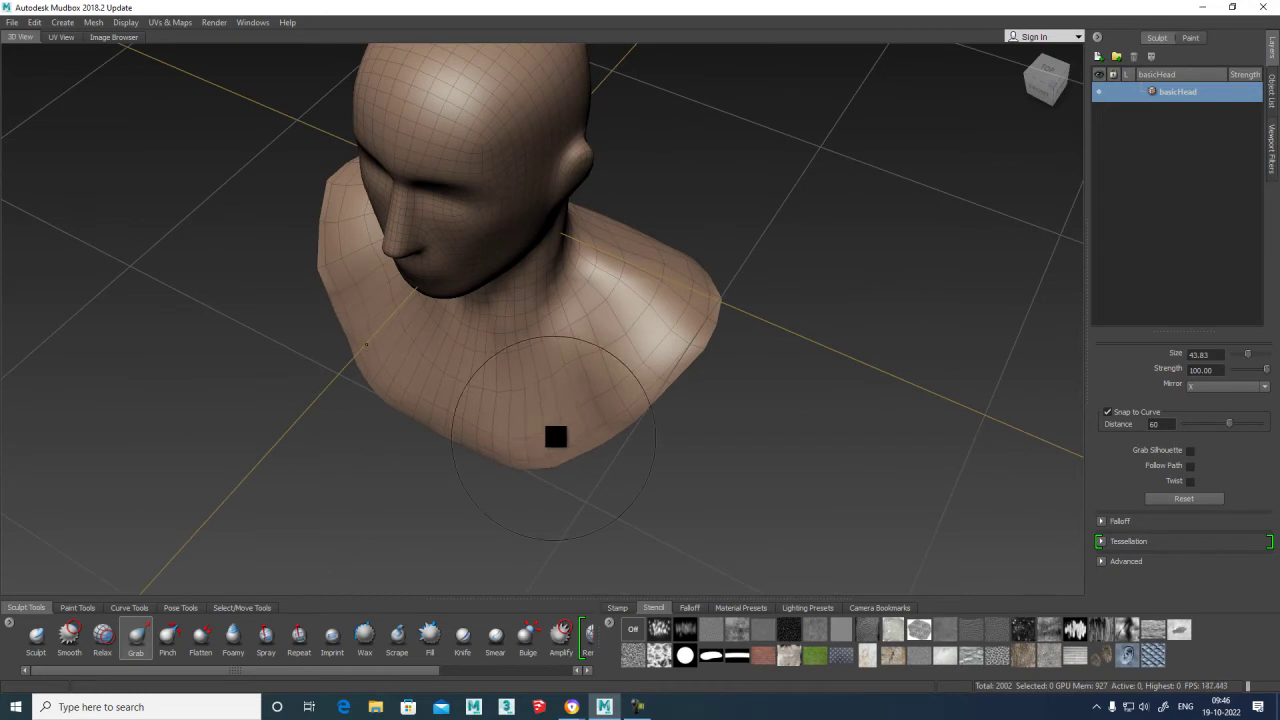
pyautogui.moveTo(567, 419)
pyautogui.keyDown('alt'); pyautogui.mouseDown()
pyautogui.moveTo(494, 403)
pyautogui.moveTo(711, 331)
pyautogui.moveTo(677, 354)
pyautogui.moveTo(600, 363)
pyautogui.moveTo(630, 371)
pyautogui.moveTo(603, 349)
pyautogui.moveTo(583, 354)
pyautogui.moveTo(680, 397)
pyautogui.moveTo(611, 334)
pyautogui.mouseUp(); pyautogui.keyUp('alt')
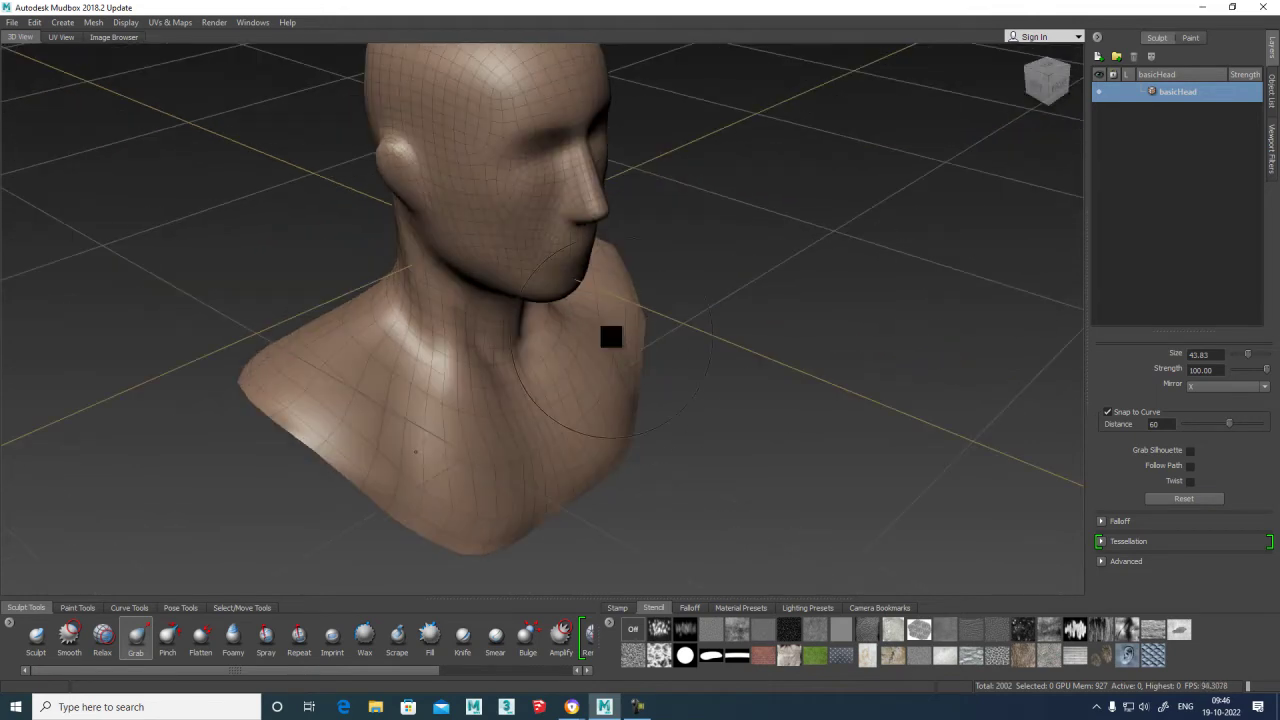
pyautogui.moveTo(634, 405)
pyautogui.keyDown('alt'); pyautogui.mouseDown()
pyautogui.moveTo(586, 374)
pyautogui.moveTo(626, 398)
pyautogui.moveTo(474, 437)
pyautogui.moveTo(541, 432)
pyautogui.moveTo(651, 360)
pyautogui.moveTo(567, 390)
pyautogui.mouseUp(); pyautogui.keyUp('alt')
pyautogui.moveTo(502, 395)
pyautogui.mouseDown()
pyautogui.moveTo(429, 420)
pyautogui.moveTo(457, 380)
pyautogui.mouseUp()
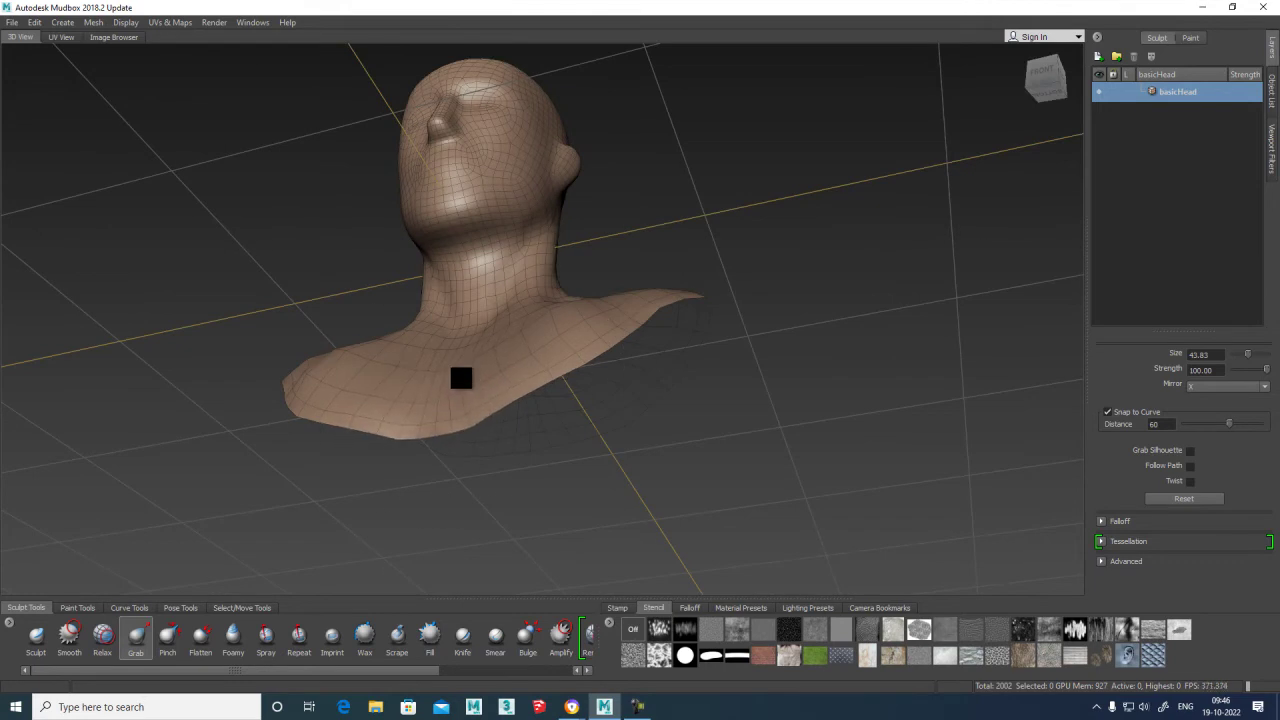
pyautogui.moveTo(569, 362)
pyautogui.keyDown('alt'); pyautogui.mouseDown()
pyautogui.moveTo(586, 422)
pyautogui.moveTo(574, 423)
pyautogui.mouseUp(); pyautogui.keyUp('alt')
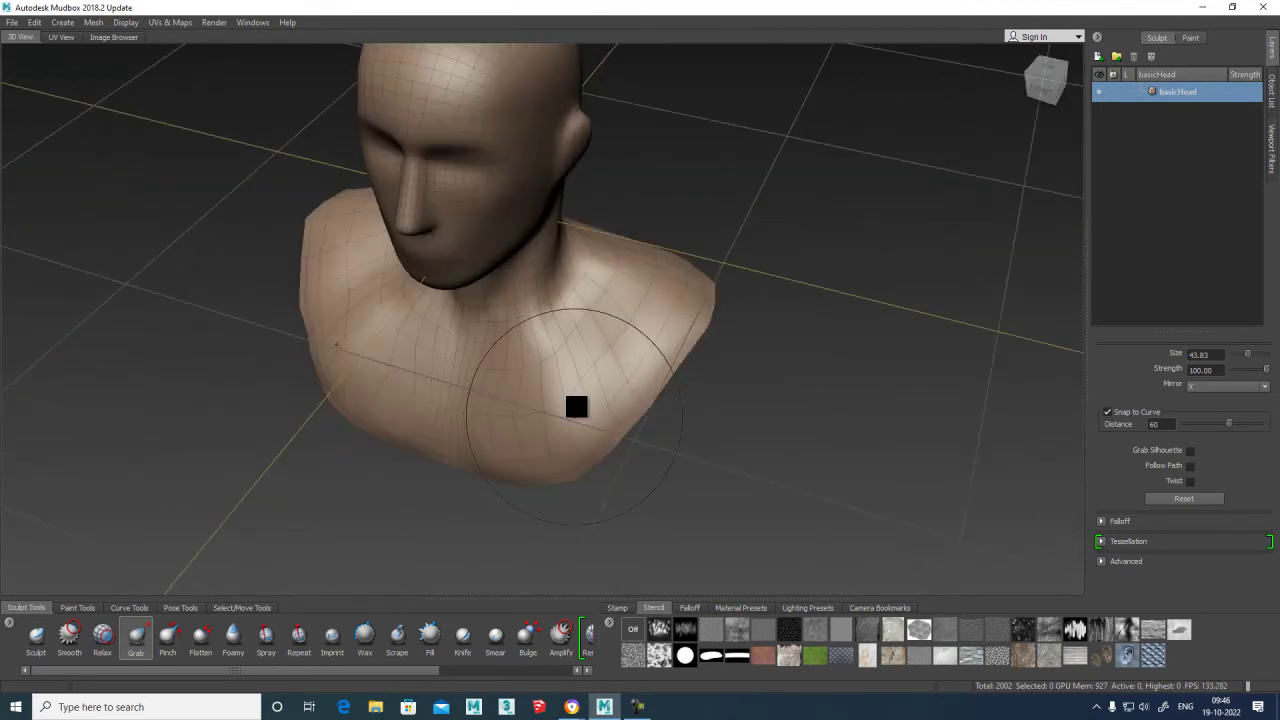
# Set the Grab brush size to 21.35 and smooth the chest surface down to its lower edge.
pyautogui.press('b')
pyautogui.moveTo(574, 366)
pyautogui.mouseDown()
pyautogui.moveTo(537, 391)
pyautogui.moveTo(555, 384)
pyautogui.mouseUp()
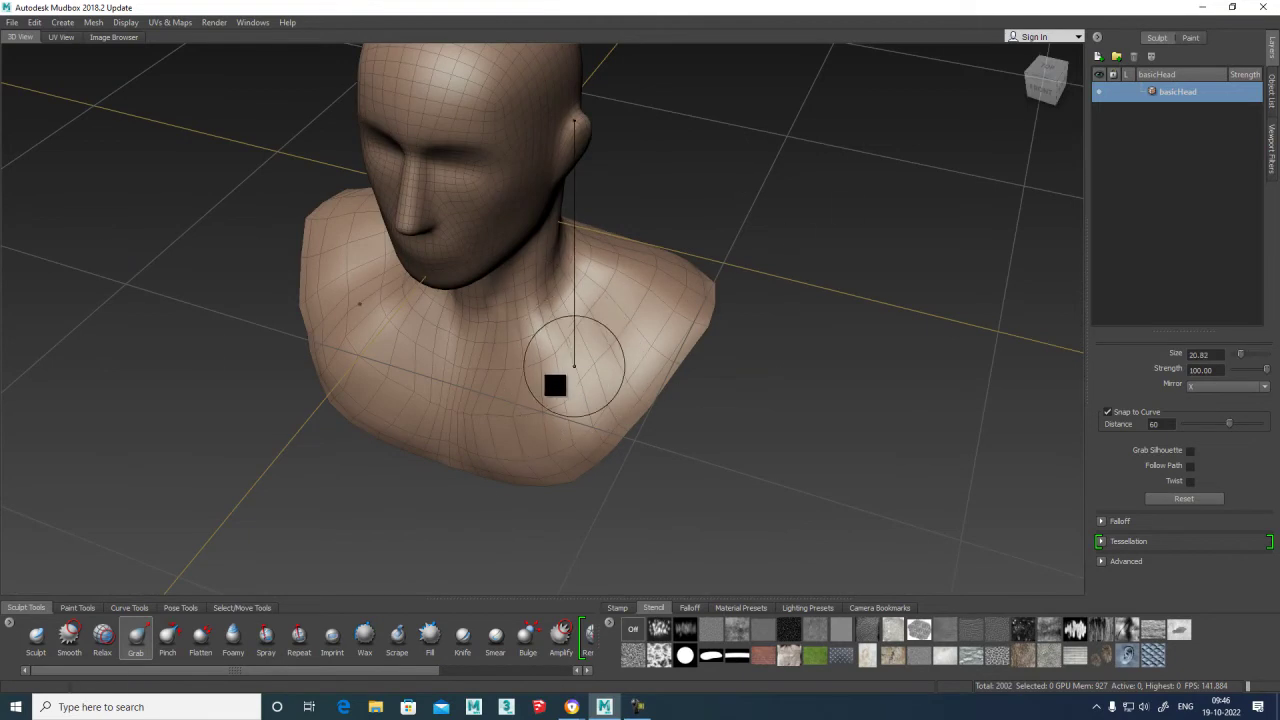
pyautogui.press('shift')
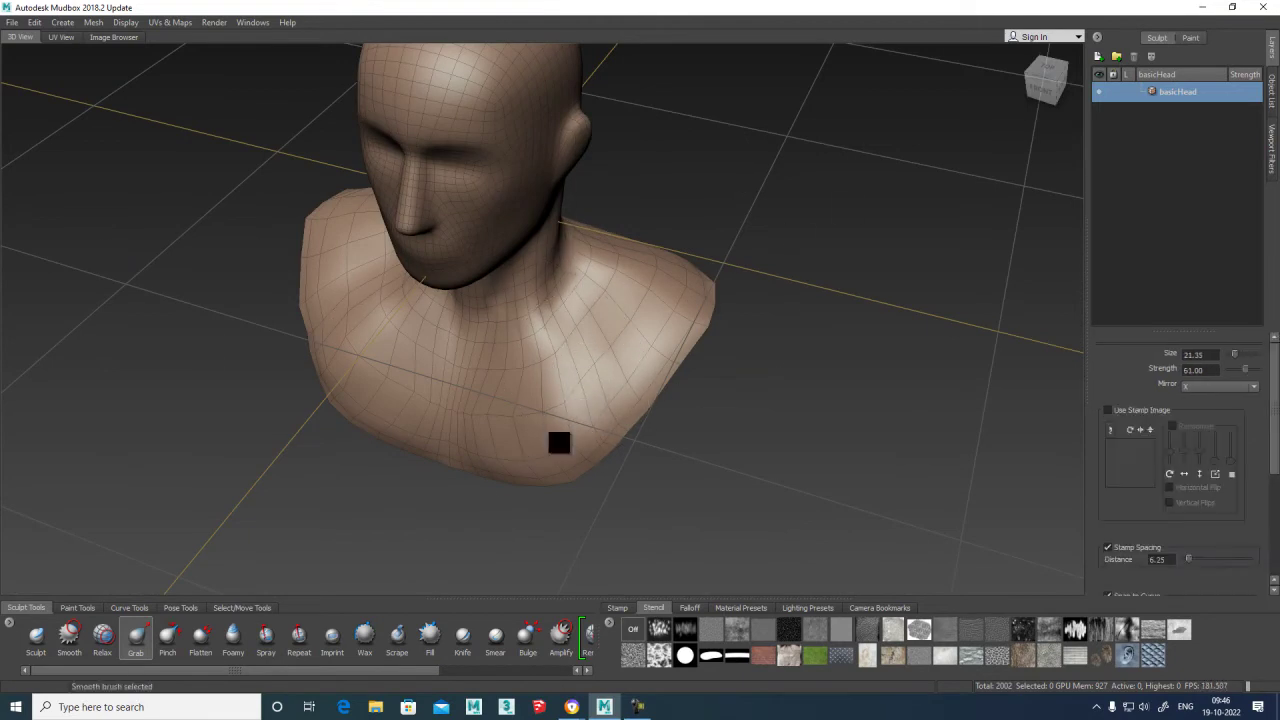
pyautogui.click(485, 368)
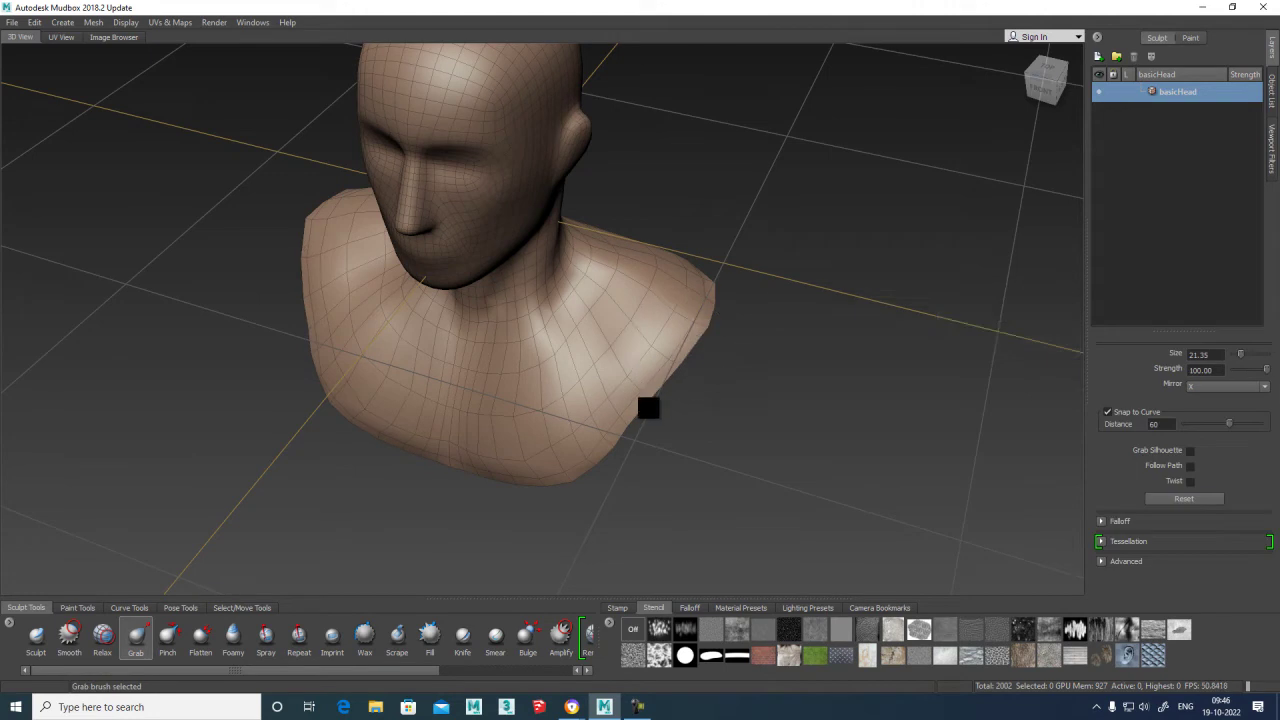
pyautogui.keyDown('alt'); pyautogui.moveTo(649, 394); pyautogui.dragTo(691, 365); pyautogui.keyUp('alt')
pyautogui.moveTo(617, 426)
pyautogui.keyDown('shift'); pyautogui.mouseDown()
pyautogui.moveTo(674, 346)
pyautogui.moveTo(640, 410)
pyautogui.mouseUp(); pyautogui.keyUp('shift')
# Smooth the centre of the upper chest and the base of the neck on both sides.
pyautogui.press('shift')
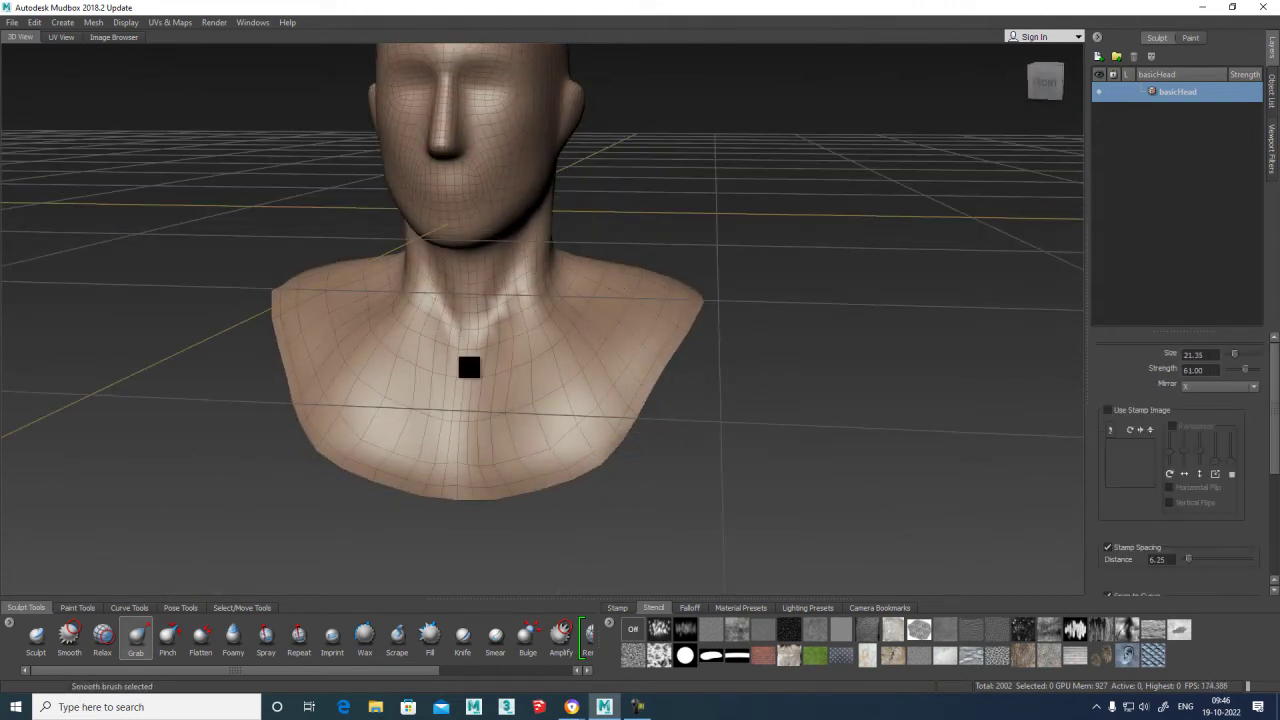
pyautogui.press('shift')
pyautogui.press('shift')
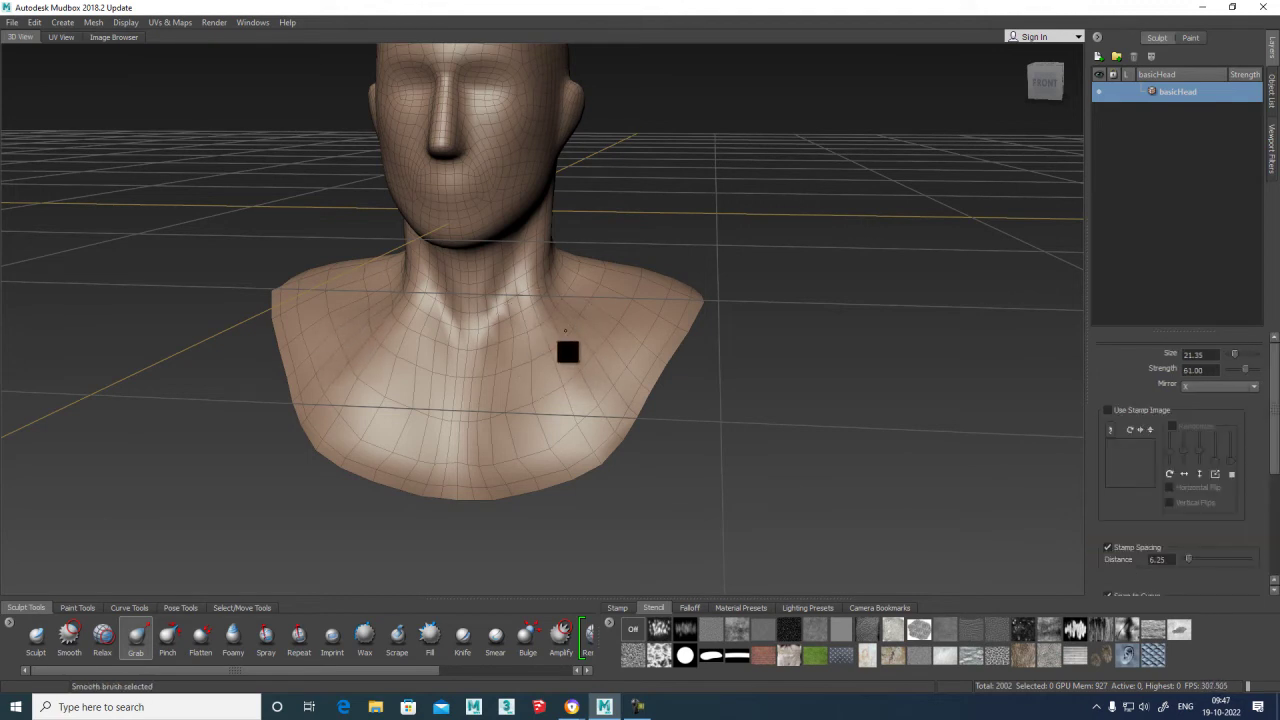
pyautogui.keyDown('alt'); pyautogui.moveTo(586, 317); pyautogui.dragTo(509, 337); pyautogui.keyUp('alt')
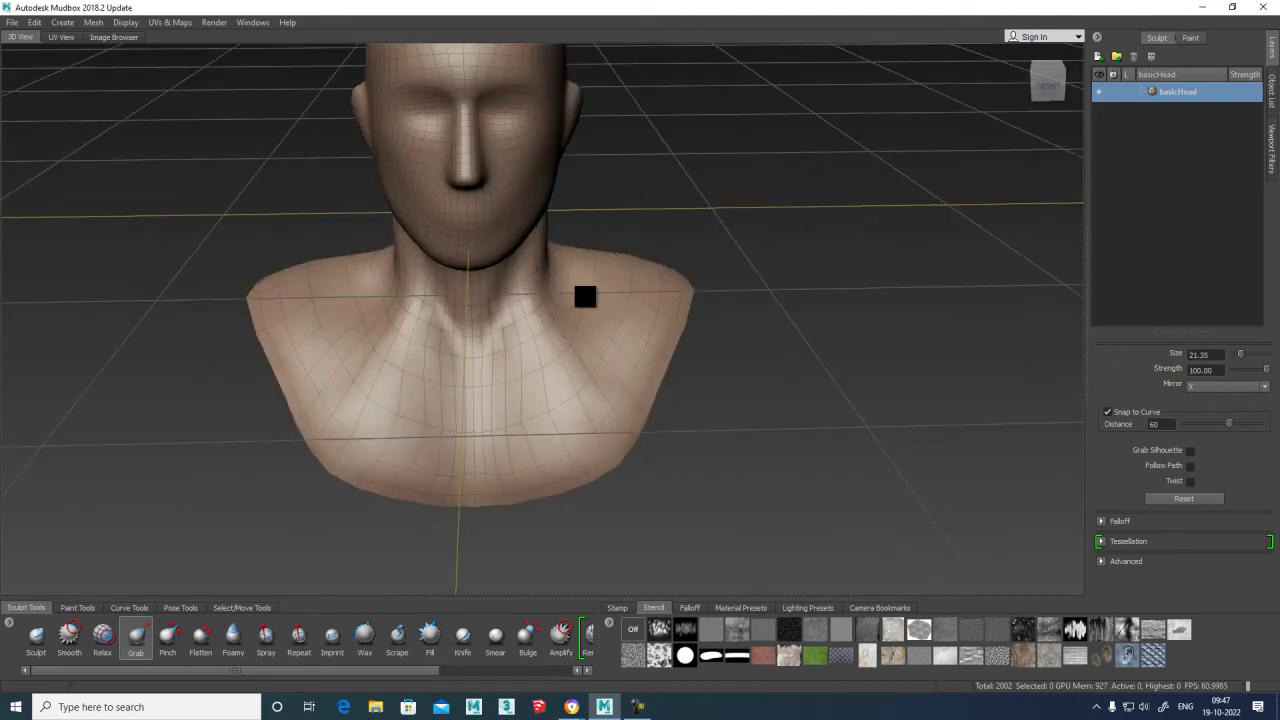
pyautogui.moveTo(588, 323)
pyautogui.keyDown('alt'); pyautogui.mouseDown()
pyautogui.moveTo(535, 341)
pyautogui.moveTo(714, 294)
pyautogui.moveTo(571, 318)
pyautogui.moveTo(443, 386)
pyautogui.moveTo(506, 354)
pyautogui.moveTo(469, 343)
pyautogui.moveTo(600, 371)
pyautogui.moveTo(576, 341)
pyautogui.moveTo(451, 386)
pyautogui.moveTo(489, 354)
pyautogui.moveTo(557, 340)
pyautogui.moveTo(523, 354)
pyautogui.moveTo(543, 346)
pyautogui.moveTo(574, 361)
pyautogui.moveTo(510, 350)
pyautogui.moveTo(506, 366)
pyautogui.moveTo(491, 330)
pyautogui.moveTo(458, 339)
pyautogui.moveTo(496, 347)
pyautogui.moveTo(617, 294)
pyautogui.moveTo(517, 314)
pyautogui.mouseUp(); pyautogui.keyUp('alt')
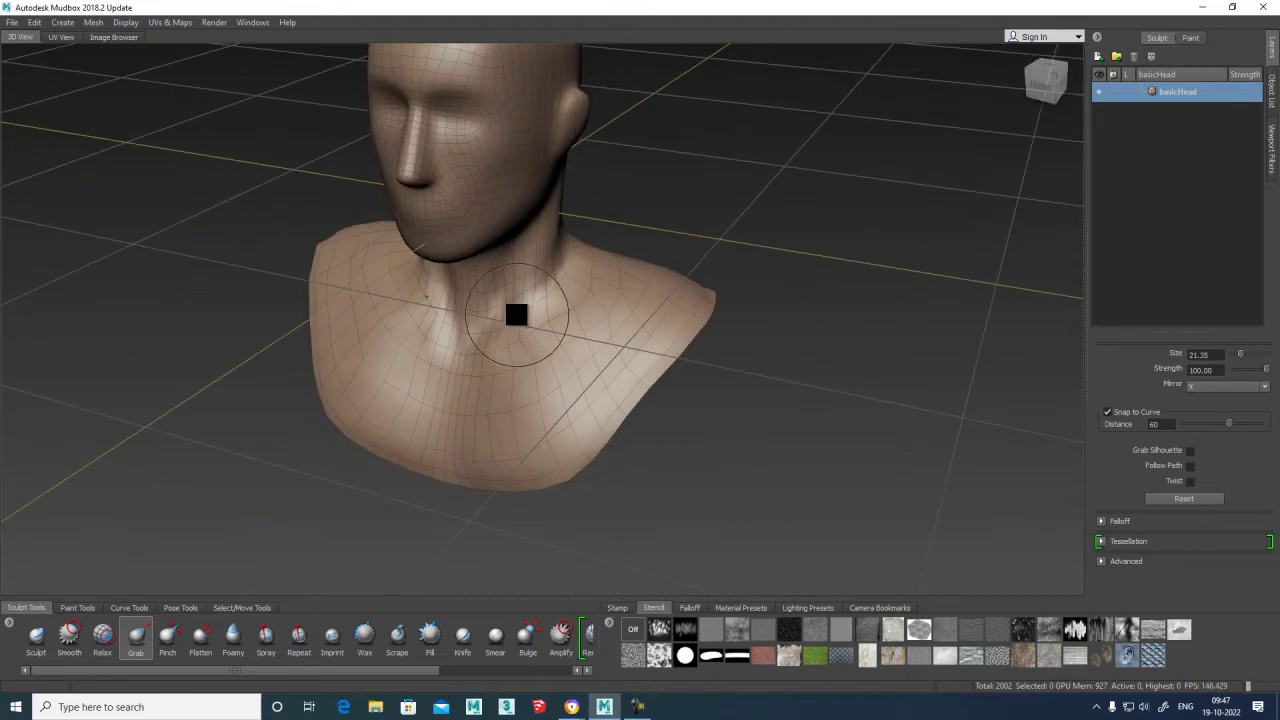
pyautogui.press('shift')
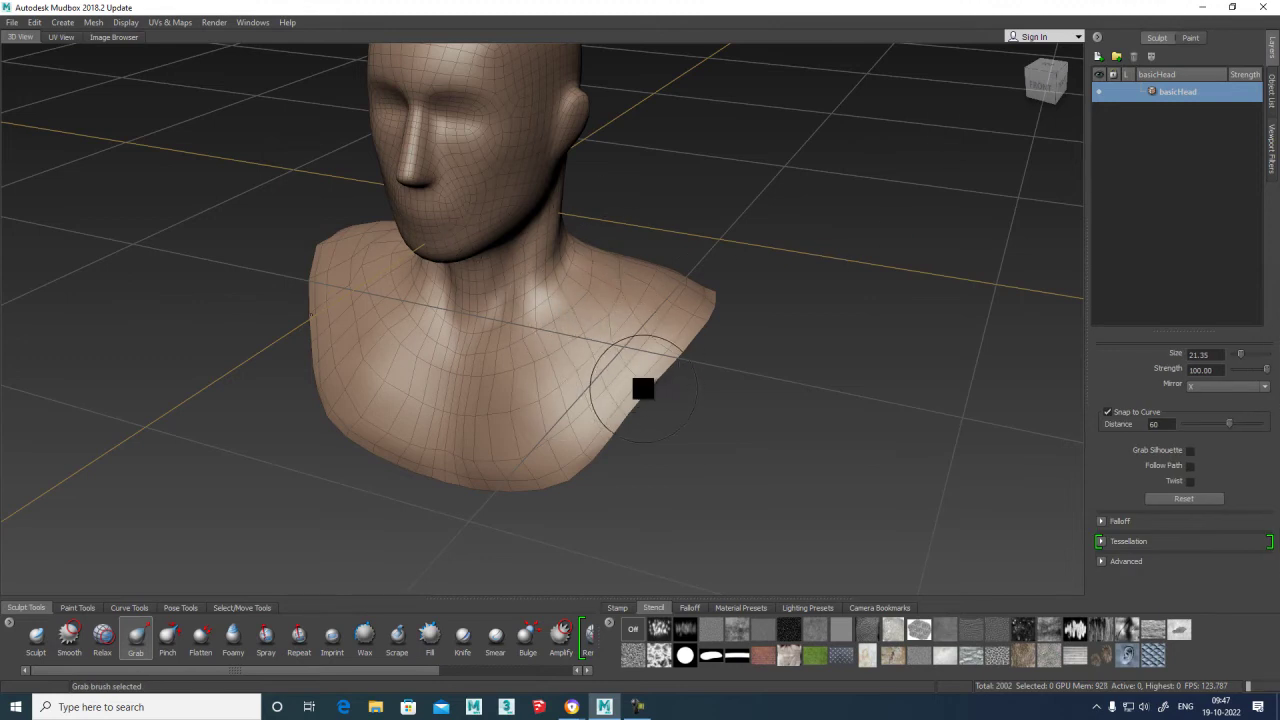
# Subdivide the bust once to level 1 and examine the denser mesh around the shoulders and head.
pyautogui.hotkey('shift', 'd')
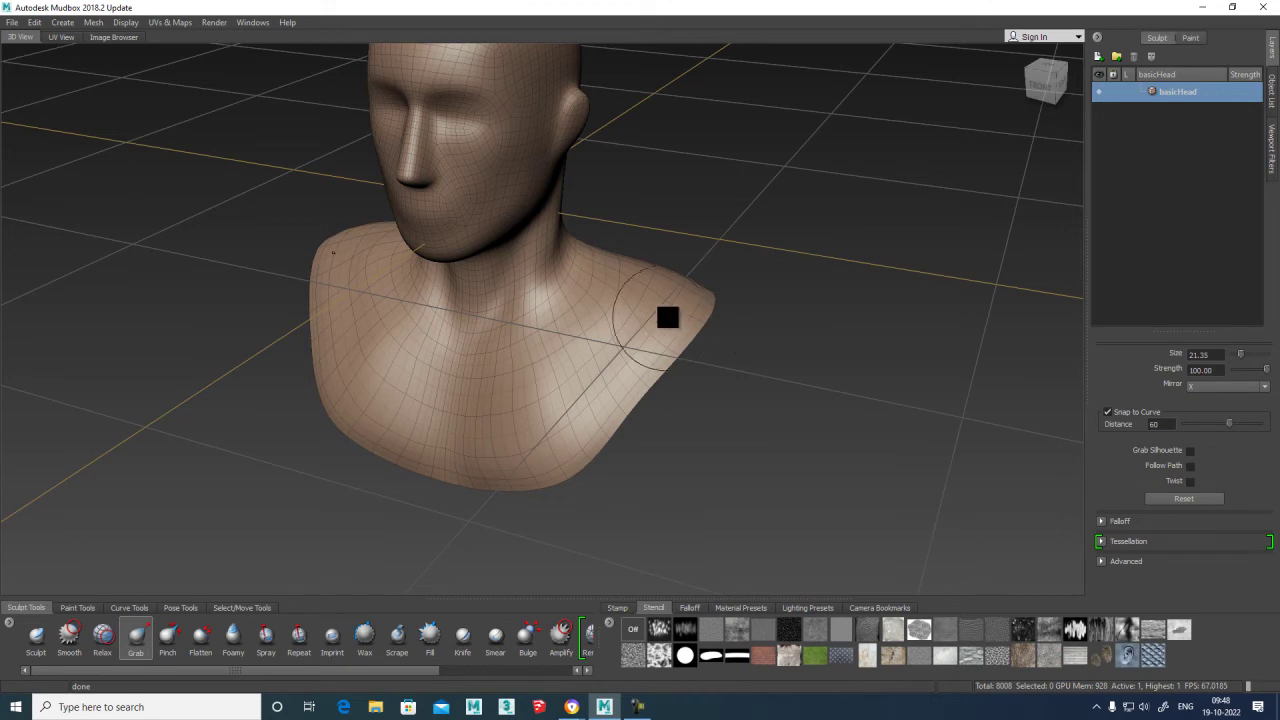
pyautogui.moveTo(699, 372)
pyautogui.keyDown('alt'); pyautogui.mouseDown()
pyautogui.moveTo(726, 366)
pyautogui.moveTo(690, 358)
pyautogui.mouseUp(); pyautogui.keyUp('alt')
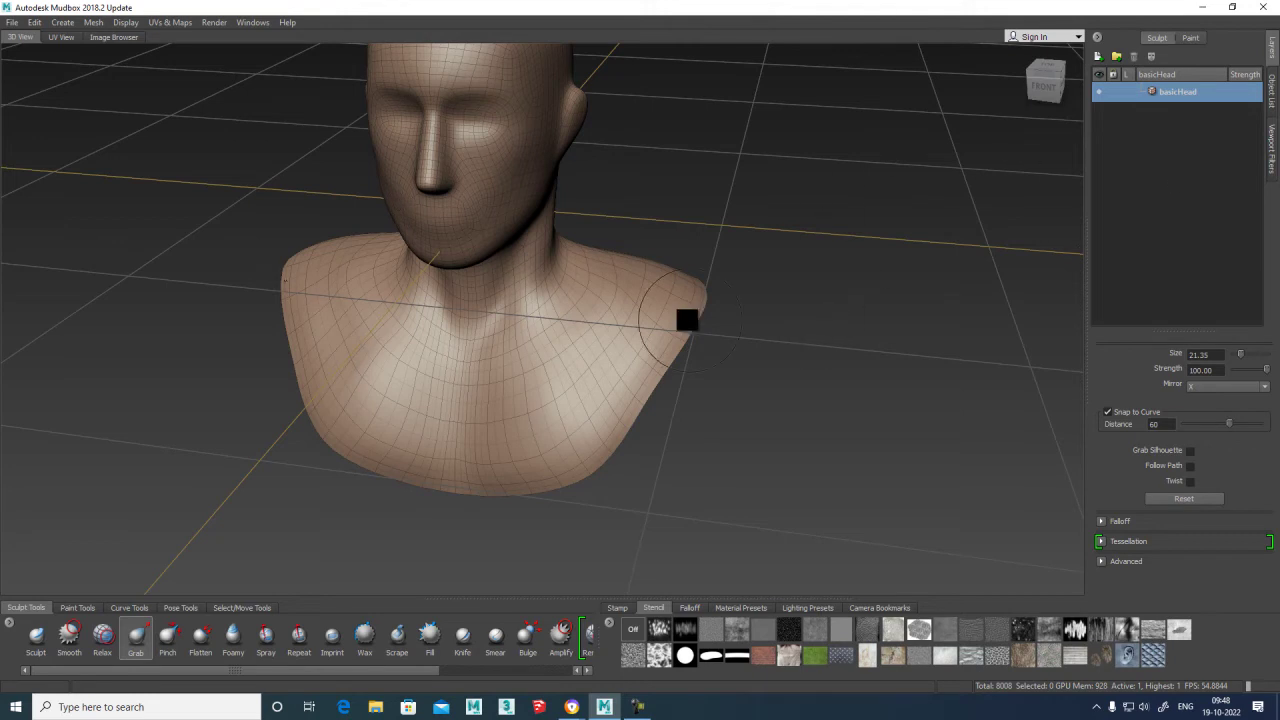
pyautogui.keyDown('alt'); pyautogui.moveTo(709, 357); pyautogui.dragTo(660, 340); pyautogui.keyUp('alt')
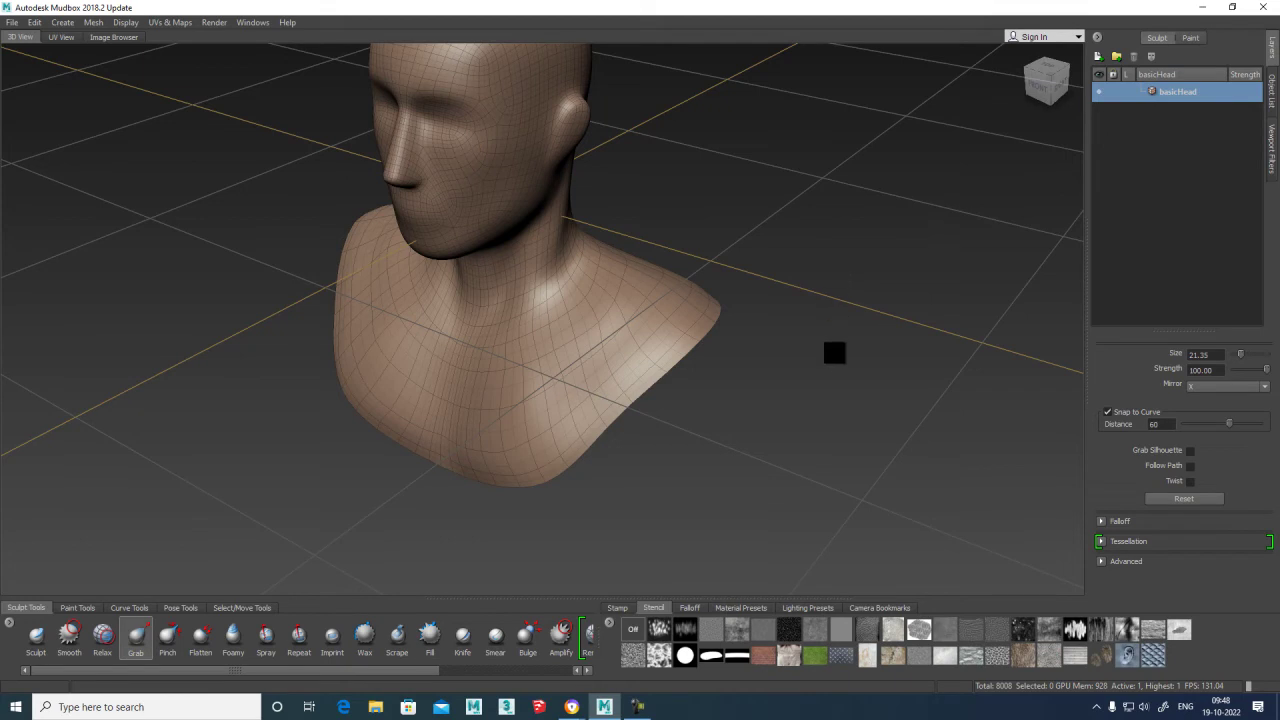
pyautogui.keyDown('alt'); pyautogui.moveTo(766, 354); pyautogui.dragTo(726, 334); pyautogui.keyUp('alt')
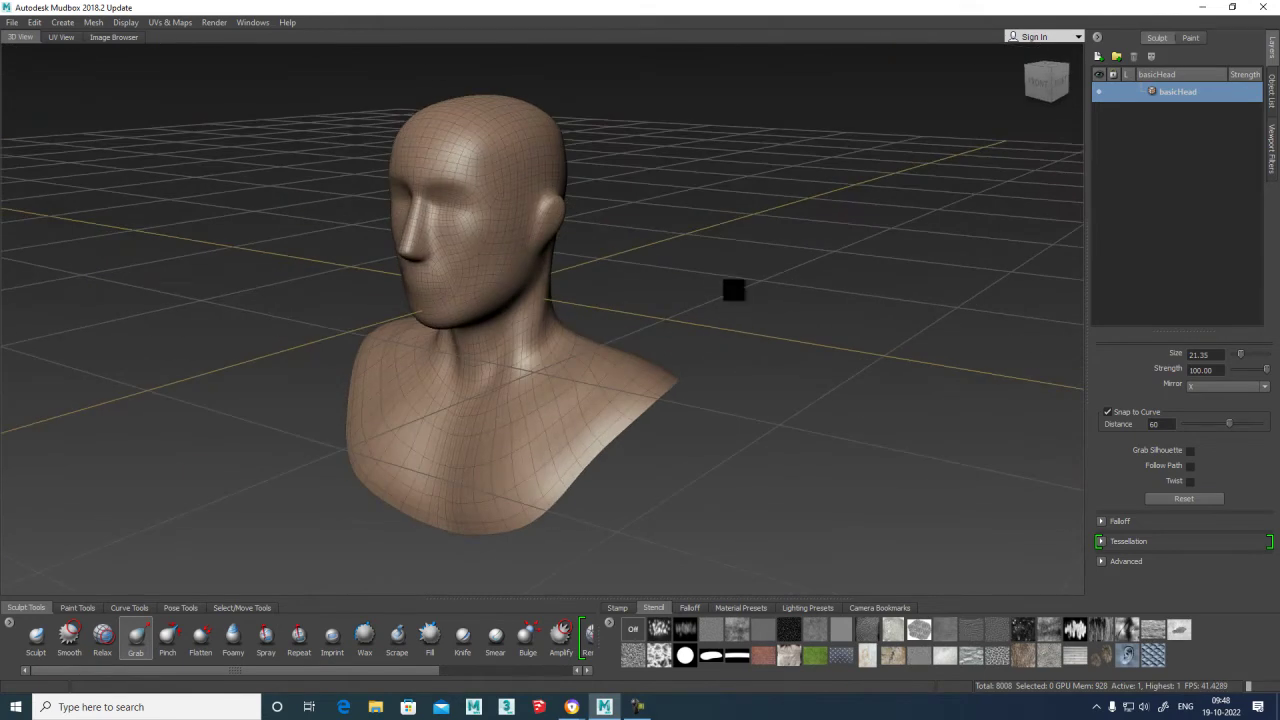
# Add a new sculpt layer at subdivision level 0 and subdivide the bust up to level 3.
pyautogui.press('pagedown')
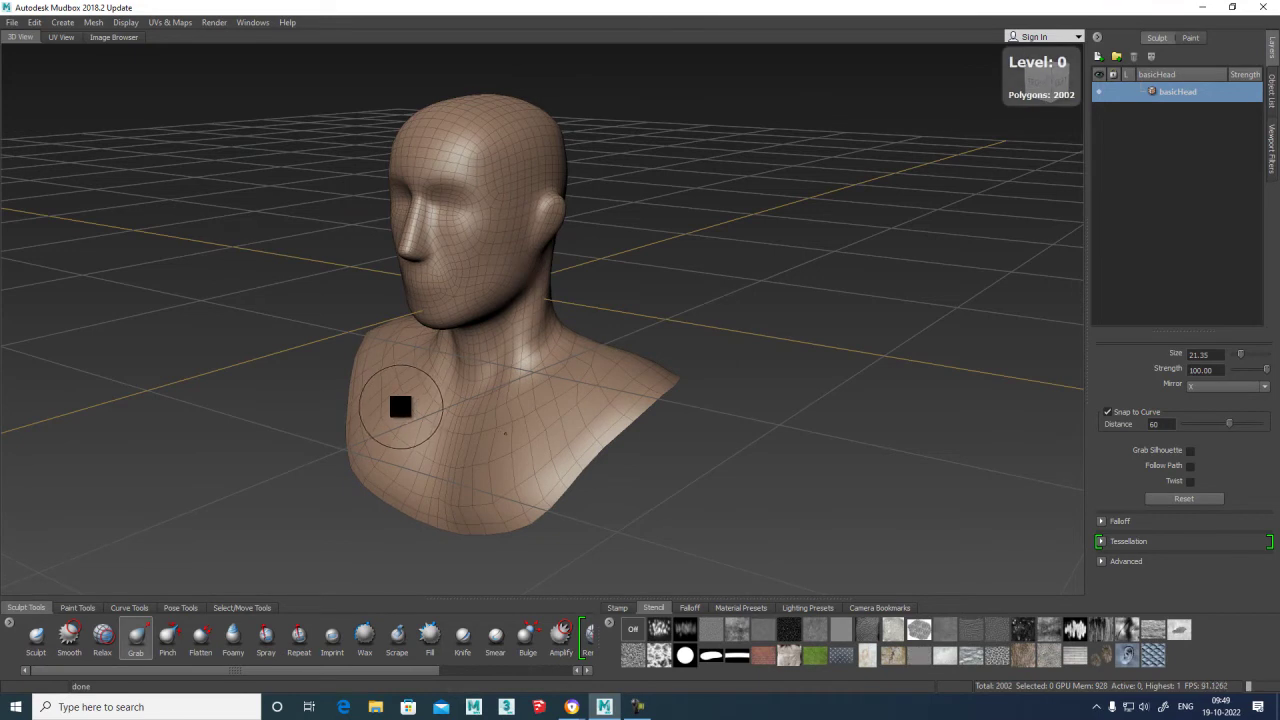
pyautogui.click(1099, 57)
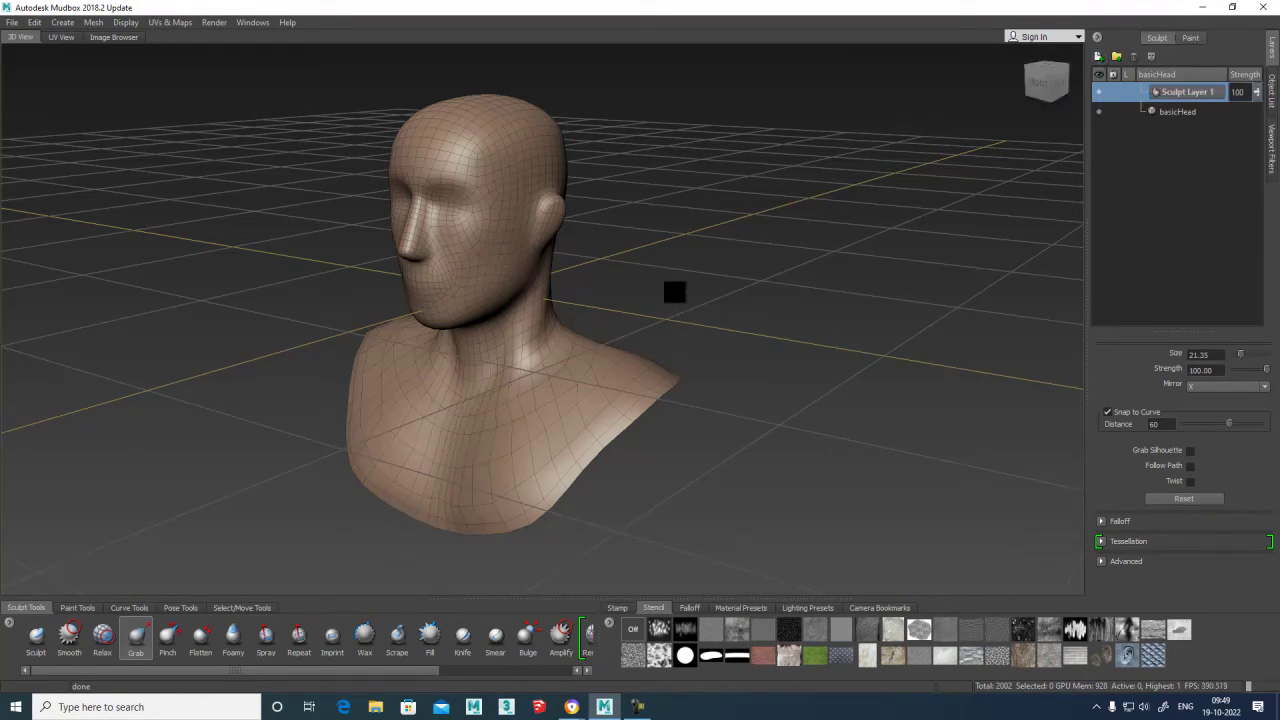
pyautogui.hotkey('shift', 'd')
pyautogui.hotkey('shift', 'd')
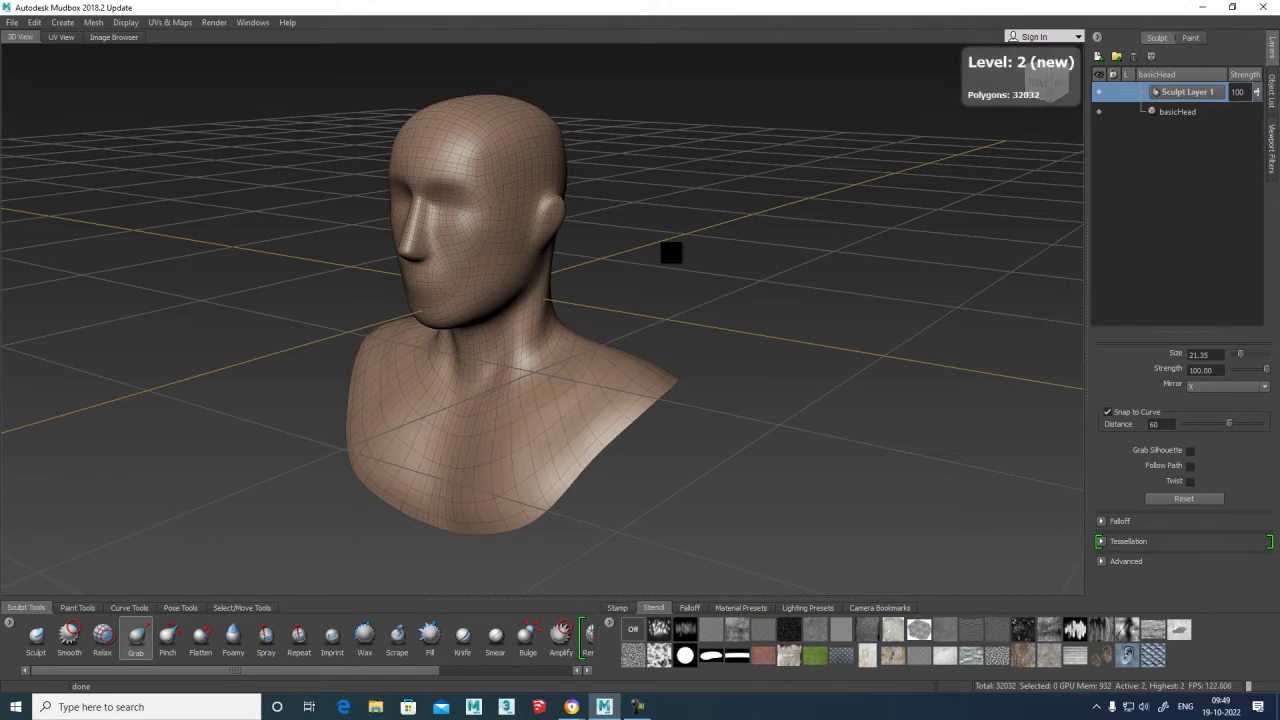
pyautogui.click(1180, 93)
pyautogui.hotkey('shift', 'd')
pyautogui.moveTo(551, 420)
pyautogui.keyDown('alt'); pyautogui.mouseDown()
pyautogui.moveTo(591, 408)
pyautogui.moveTo(534, 426)
pyautogui.mouseUp(); pyautogui.keyUp('alt')
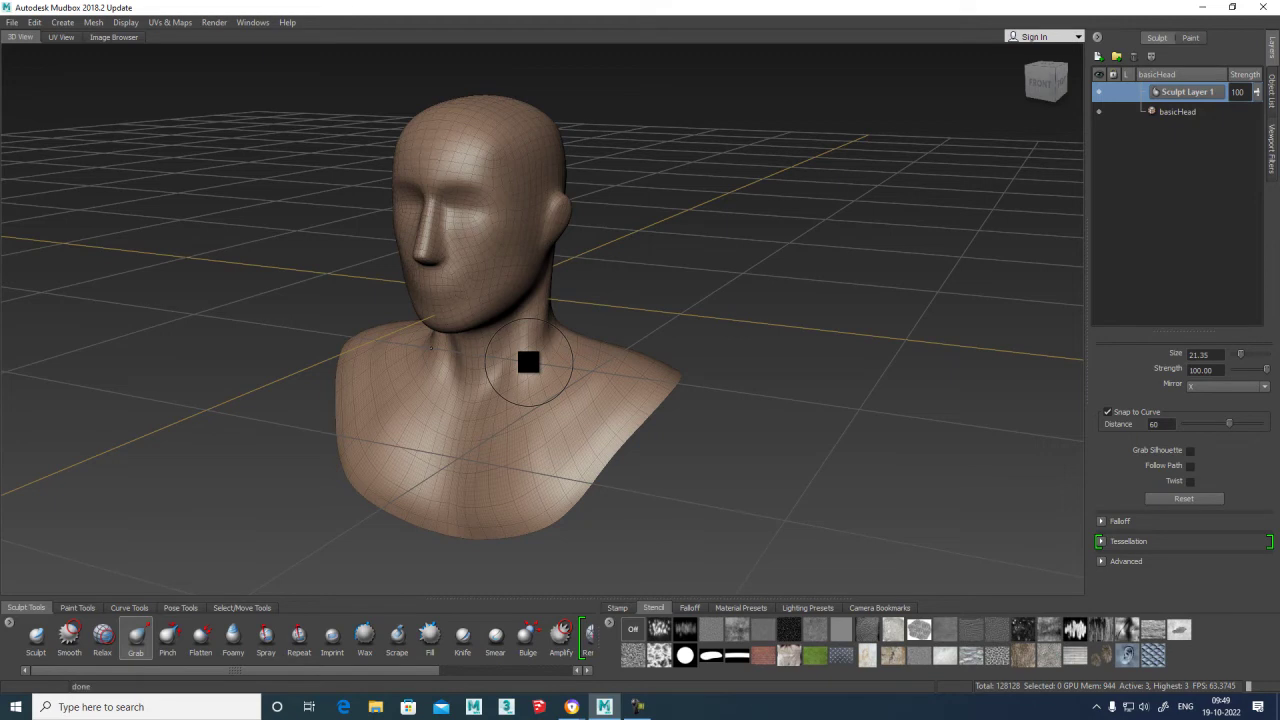
# Switch the bust up and down between its subdivision levels, finishing on level 1.
pyautogui.press('pagedown')
pyautogui.press('pagedown')
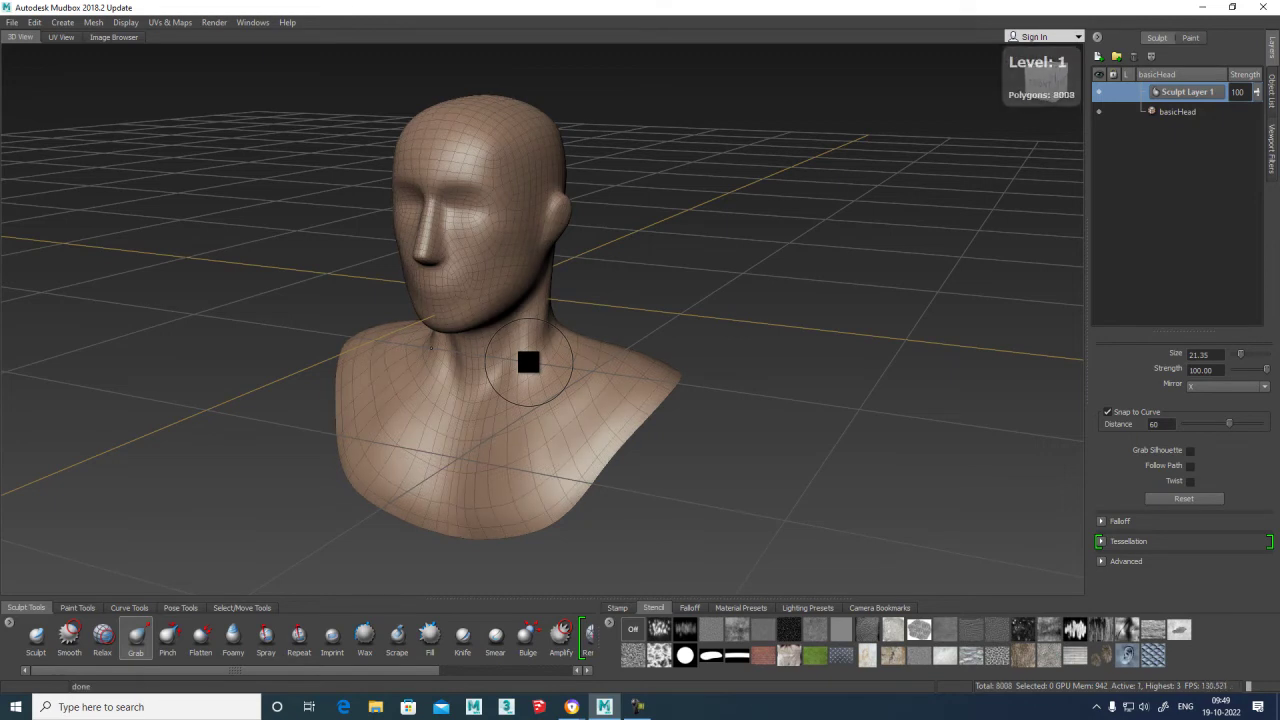
pyautogui.press('pagedown')
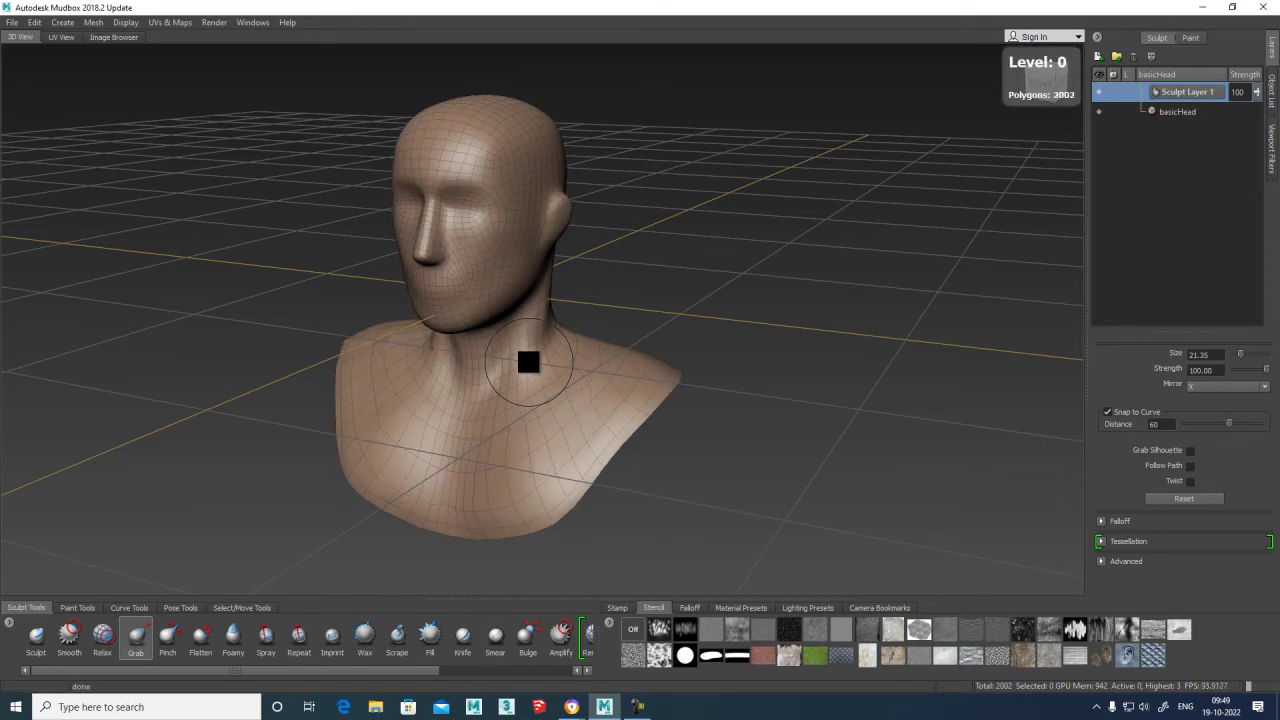
pyautogui.press('pageup')
pyautogui.press('pageup')
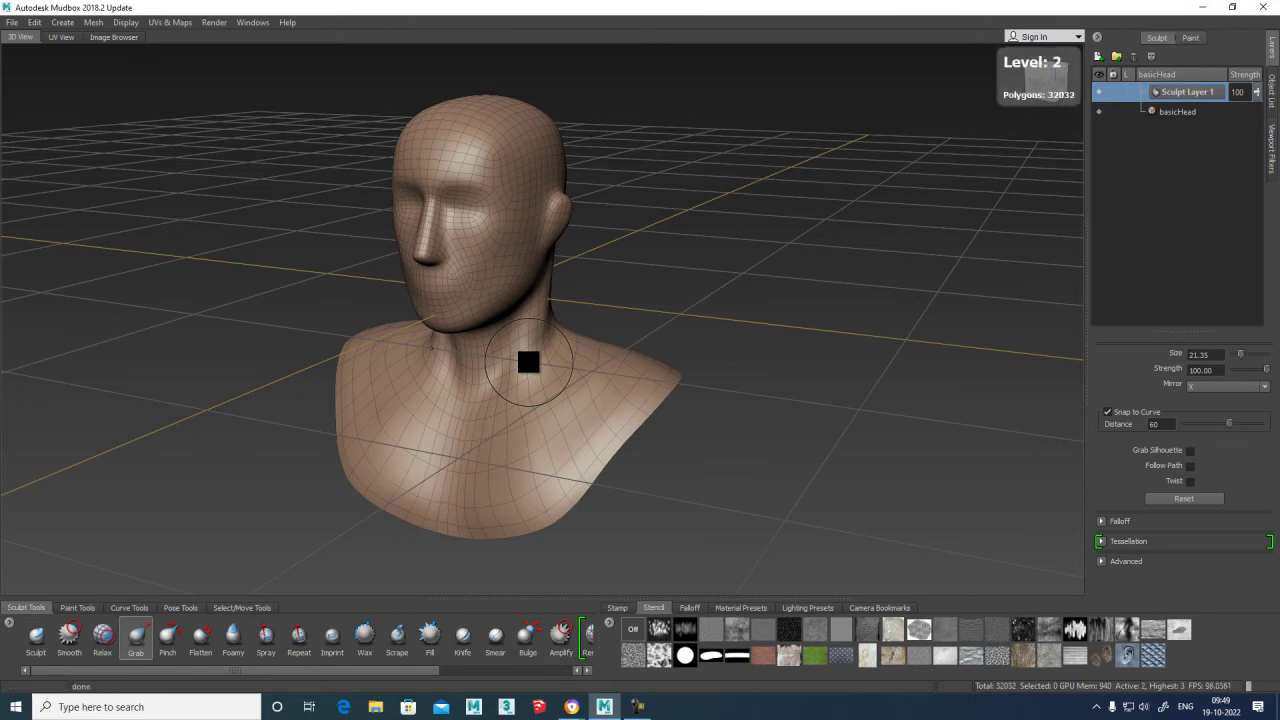
pyautogui.press('pagedown')
pyautogui.press('pagedown')
pyautogui.press('pageup')
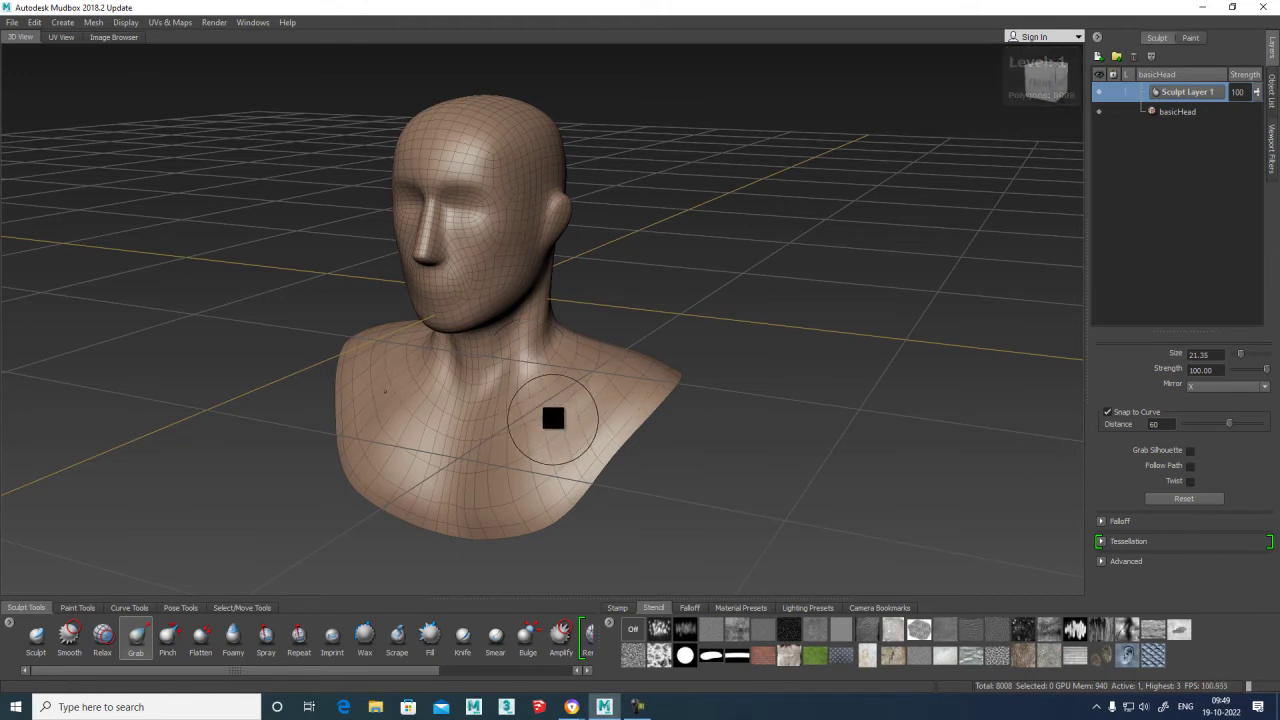
# Sculpt a ridge down the chest's centre line and rough in the collarbones on Sculpt Layer 1 with the Sculpt brush.
pyautogui.click(38, 638)
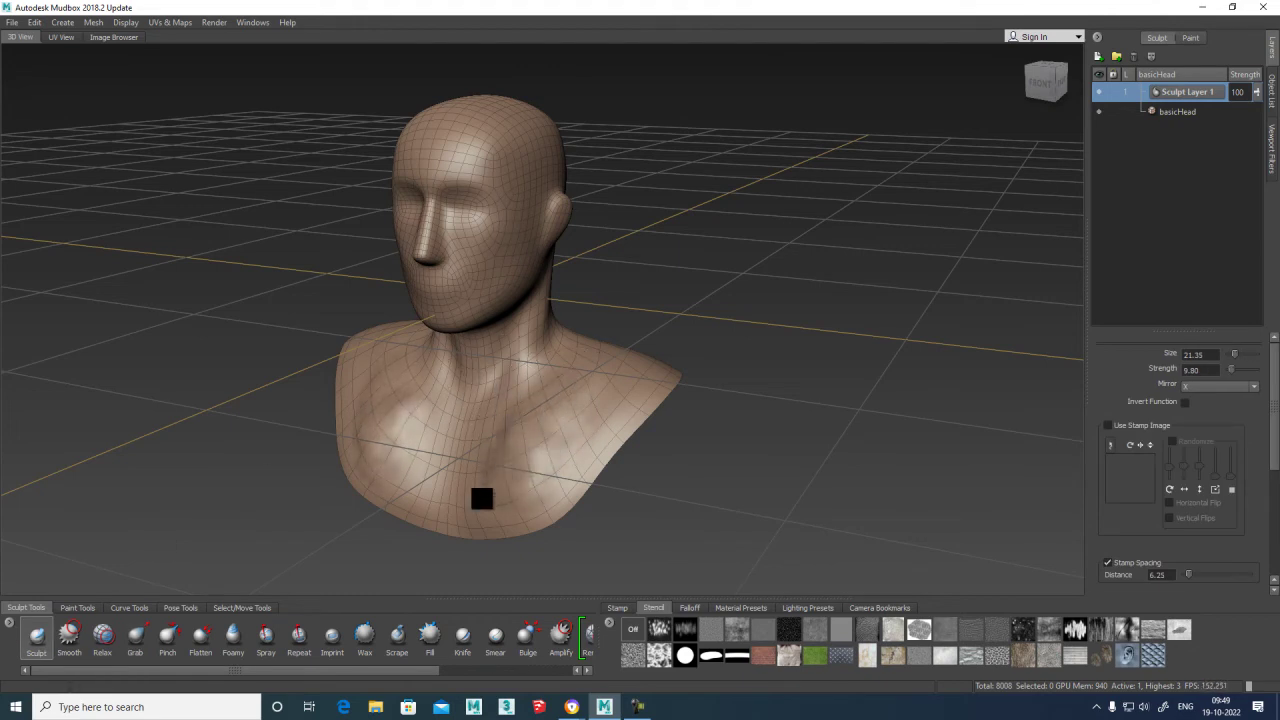
pyautogui.press('shift')
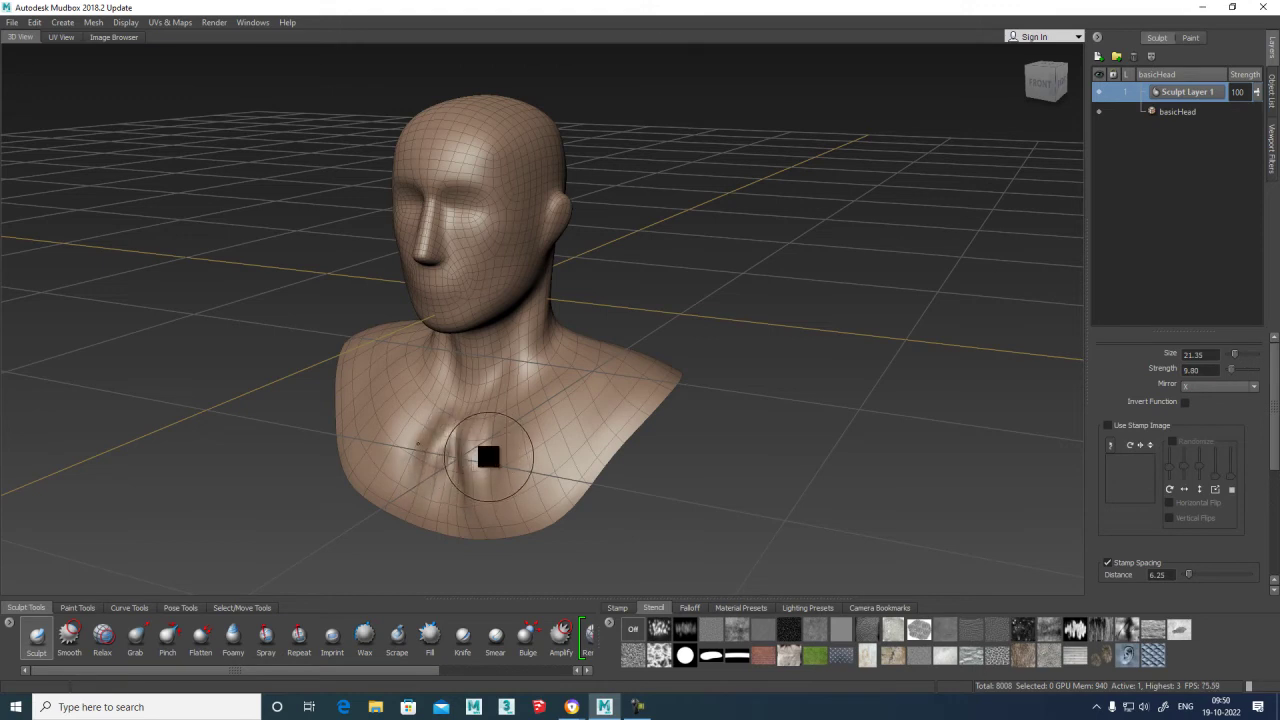
pyautogui.hotkey('ctrl', 'z')
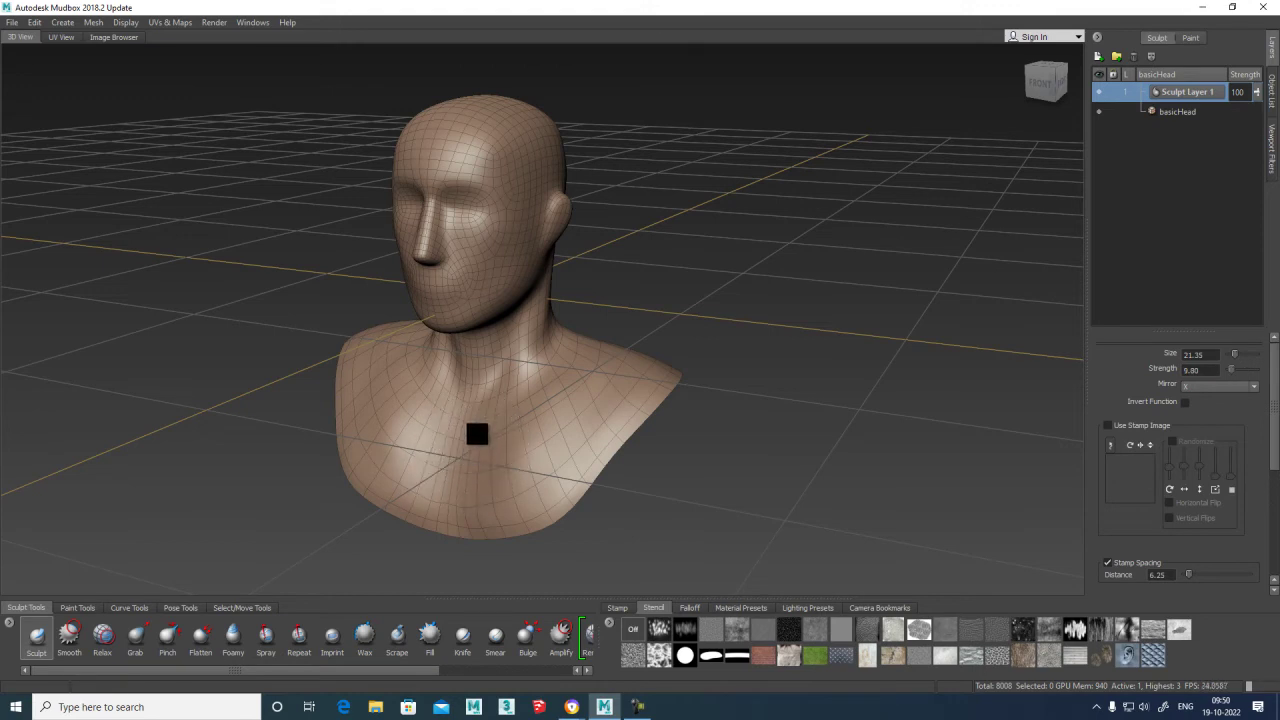
pyautogui.moveTo(477, 431); pyautogui.dragTo(476, 484)
pyautogui.moveTo(492, 431); pyautogui.dragTo(458, 529)
pyautogui.moveTo(475, 452)
pyautogui.keyDown('shift'); pyautogui.mouseDown()
pyautogui.moveTo(489, 443)
pyautogui.moveTo(457, 509)
pyautogui.moveTo(497, 471)
pyautogui.moveTo(455, 518)
pyautogui.moveTo(471, 434)
pyautogui.moveTo(514, 443)
pyautogui.moveTo(502, 449)
pyautogui.mouseUp(); pyautogui.keyUp('shift')
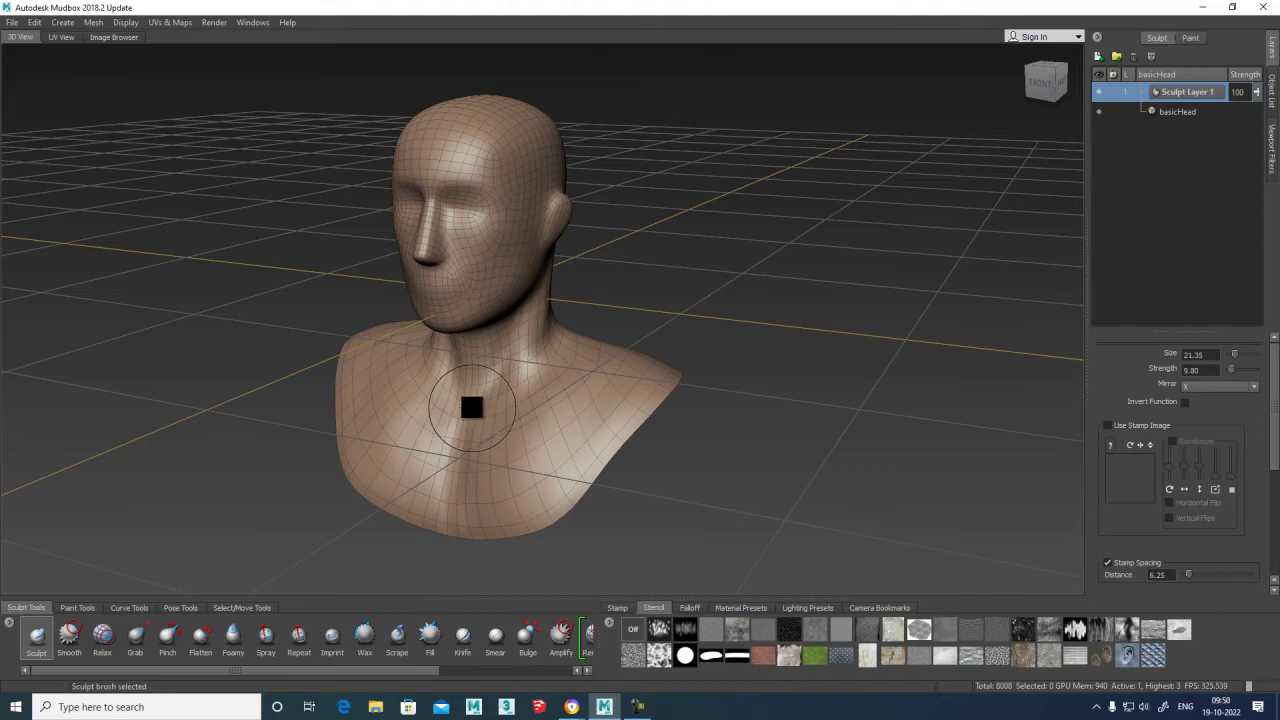
pyautogui.moveTo(490, 392)
pyautogui.mouseDown()
pyautogui.moveTo(503, 380)
pyautogui.moveTo(477, 399)
pyautogui.moveTo(600, 383)
pyautogui.moveTo(586, 400)
pyautogui.moveTo(554, 390)
pyautogui.moveTo(583, 417)
pyautogui.moveTo(589, 406)
pyautogui.moveTo(620, 416)
pyautogui.moveTo(606, 409)
pyautogui.moveTo(620, 397)
pyautogui.moveTo(549, 391)
pyautogui.moveTo(574, 420)
pyautogui.moveTo(566, 383)
pyautogui.mouseUp()
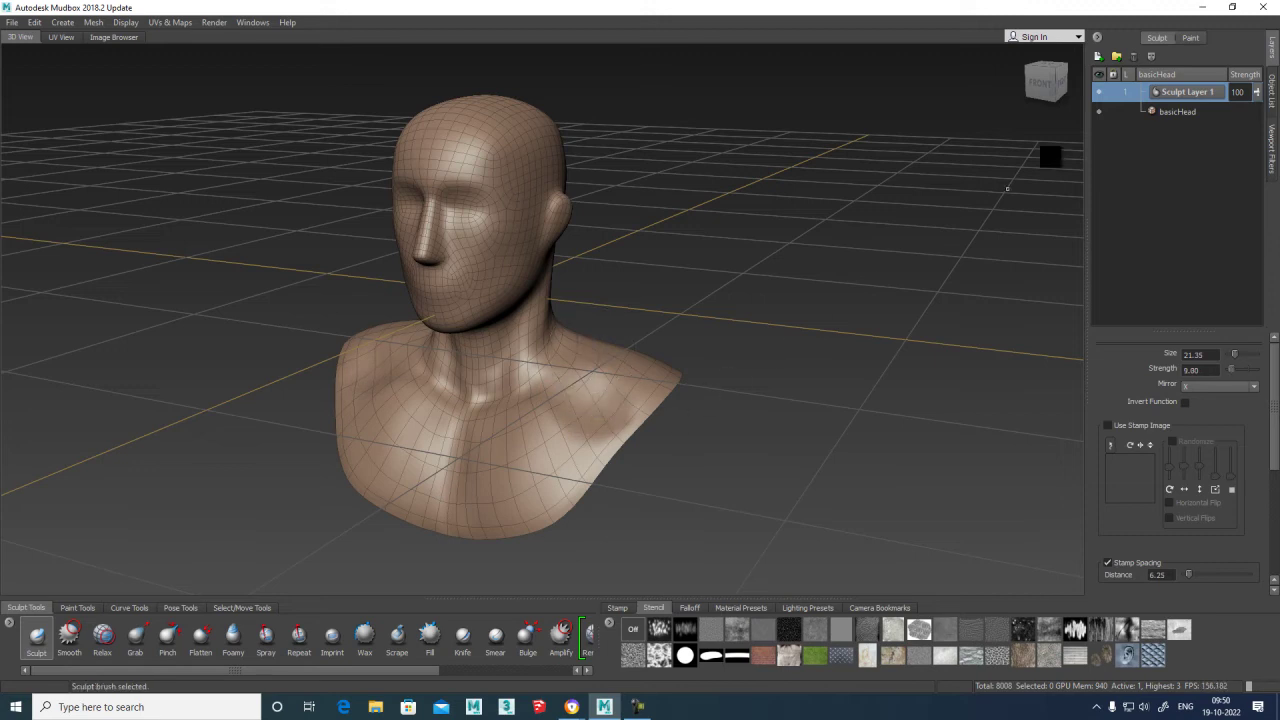
# Toggle the visibility of Sculpt Layer 1 repeatedly to compare the bust with and without its sculpting, leaving the layer visible.
pyautogui.click(1100, 92)
pyautogui.click(1101, 93)
pyautogui.click(1101, 93)
pyautogui.click(1101, 93)
pyautogui.click(1101, 93)
pyautogui.click(1101, 93)
pyautogui.click(1101, 93)
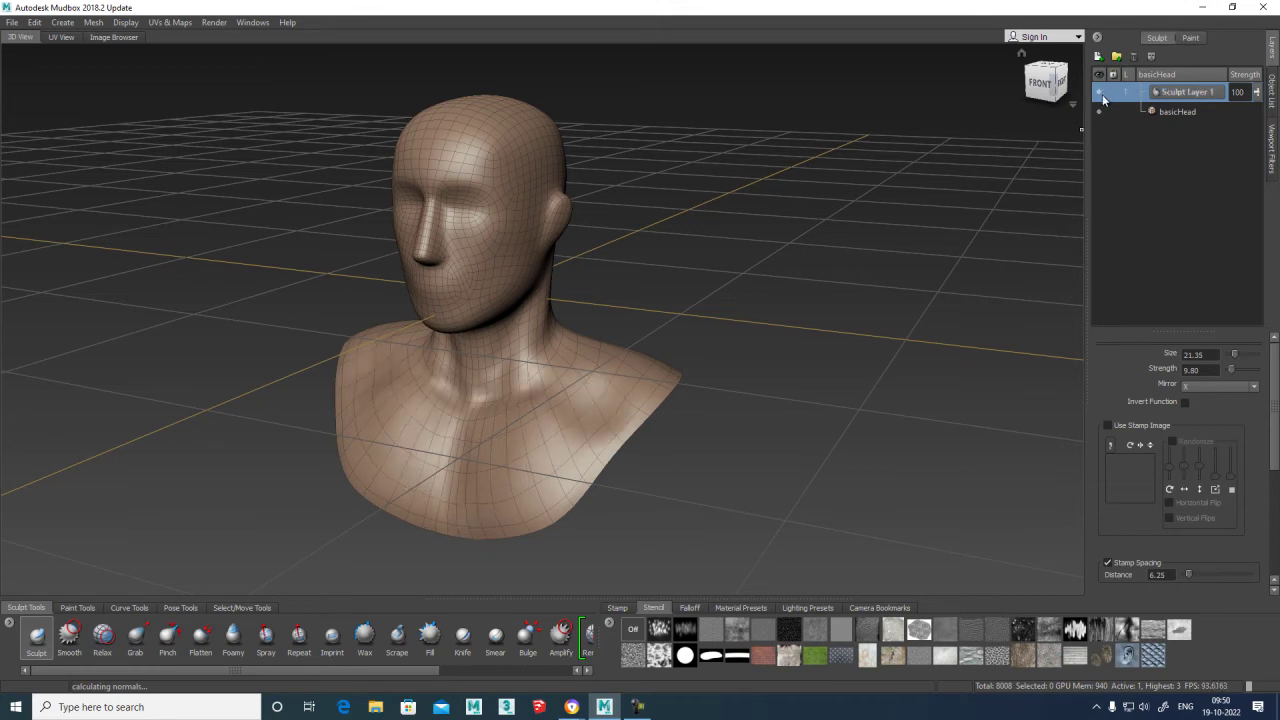
# Compare the sculpted chest at subdivision levels 2, 1 and 0, returning to level 1.
pyautogui.press('pageup')
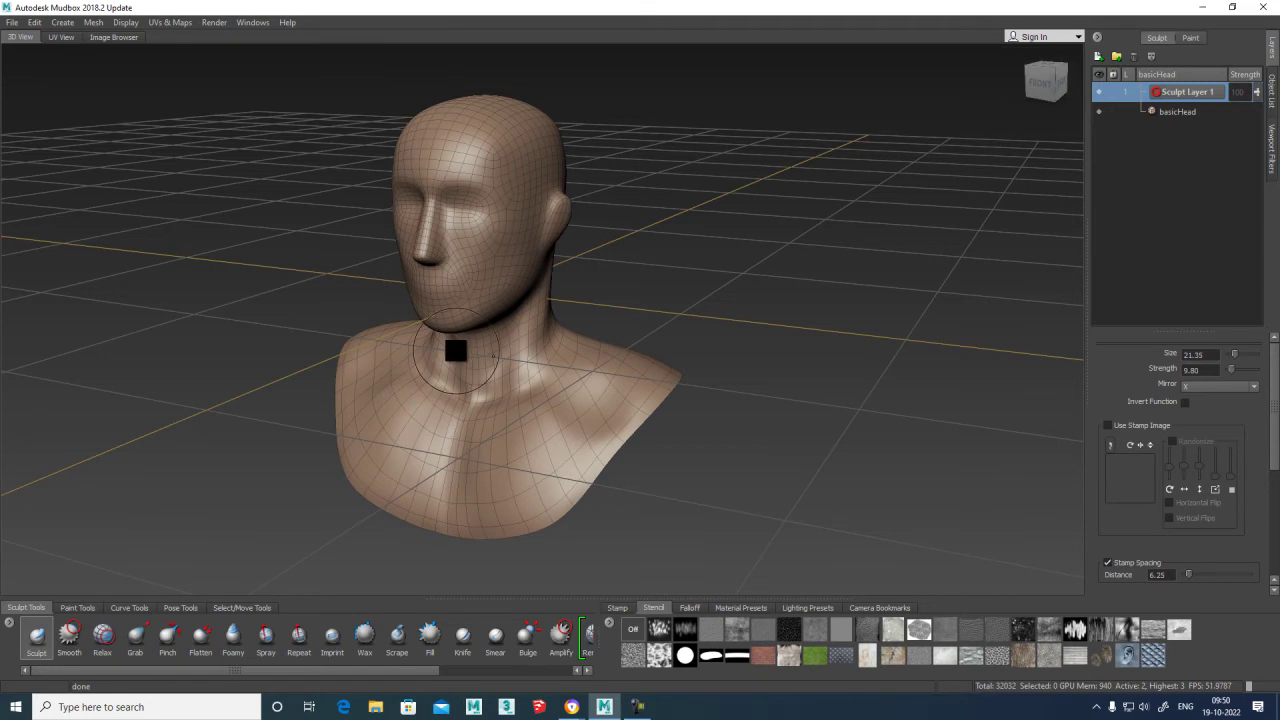
pyautogui.press('pagedown')
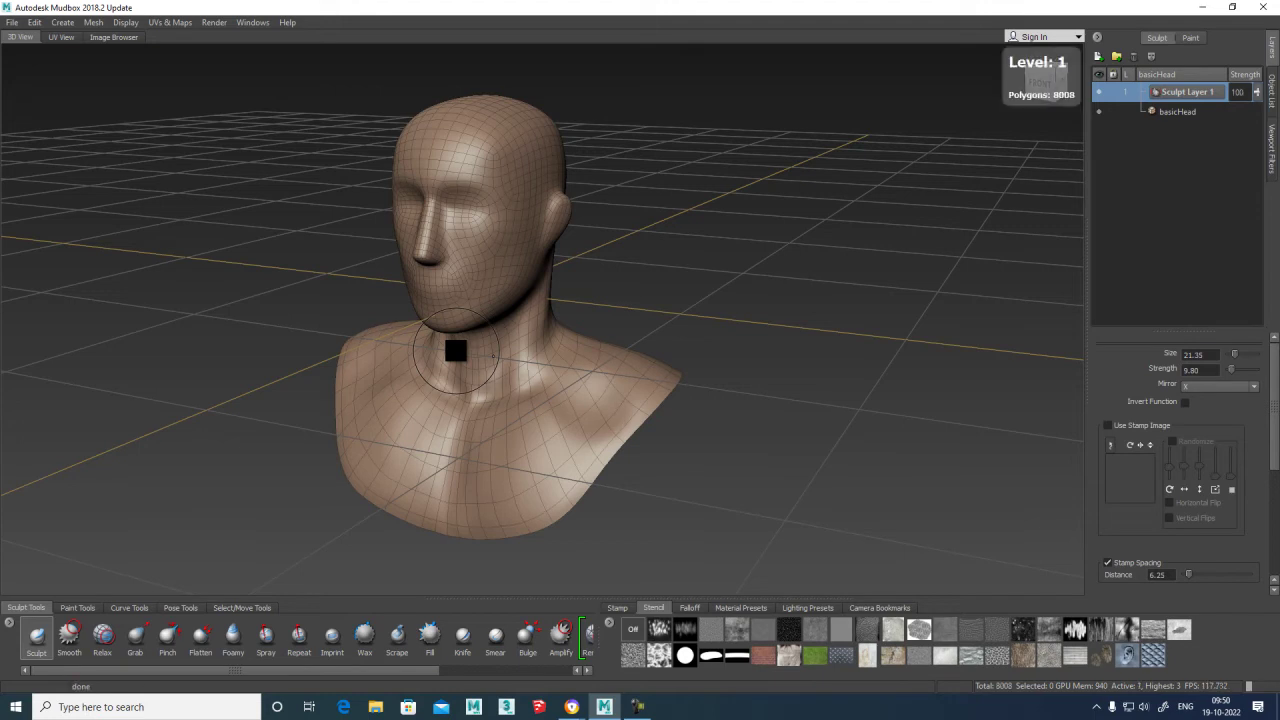
pyautogui.press('pagedown')
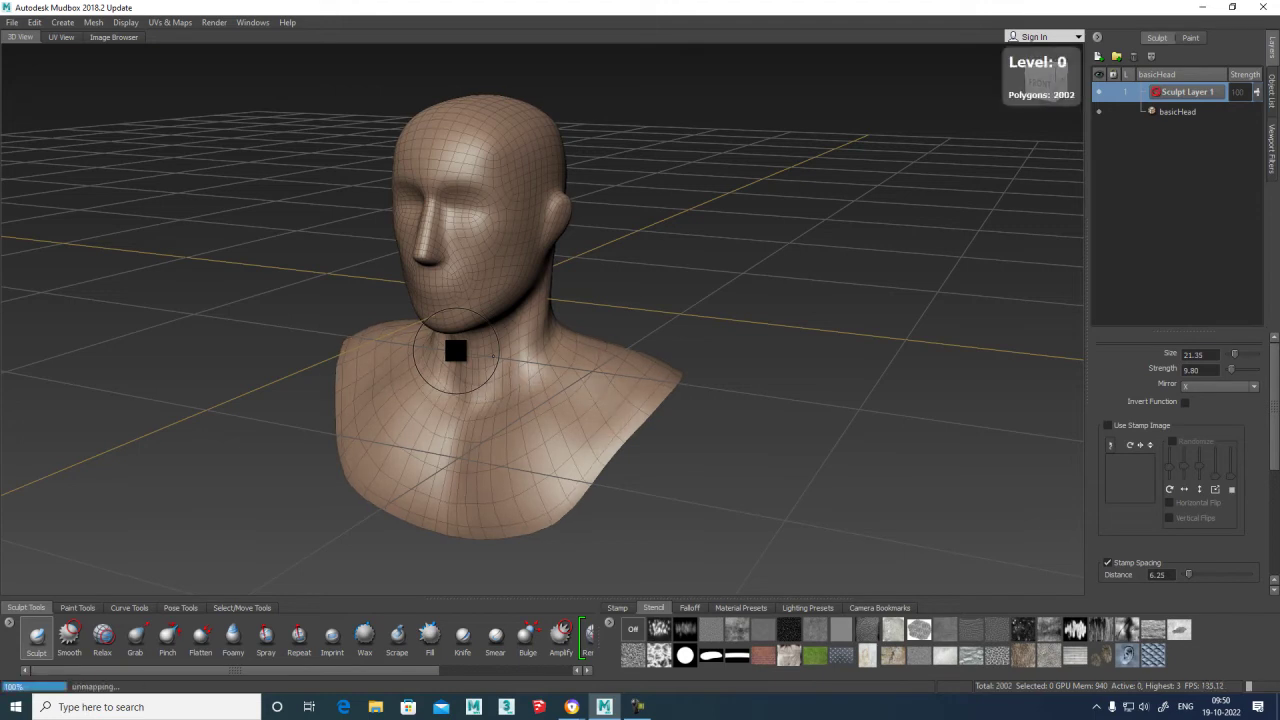
pyautogui.press('pageup')
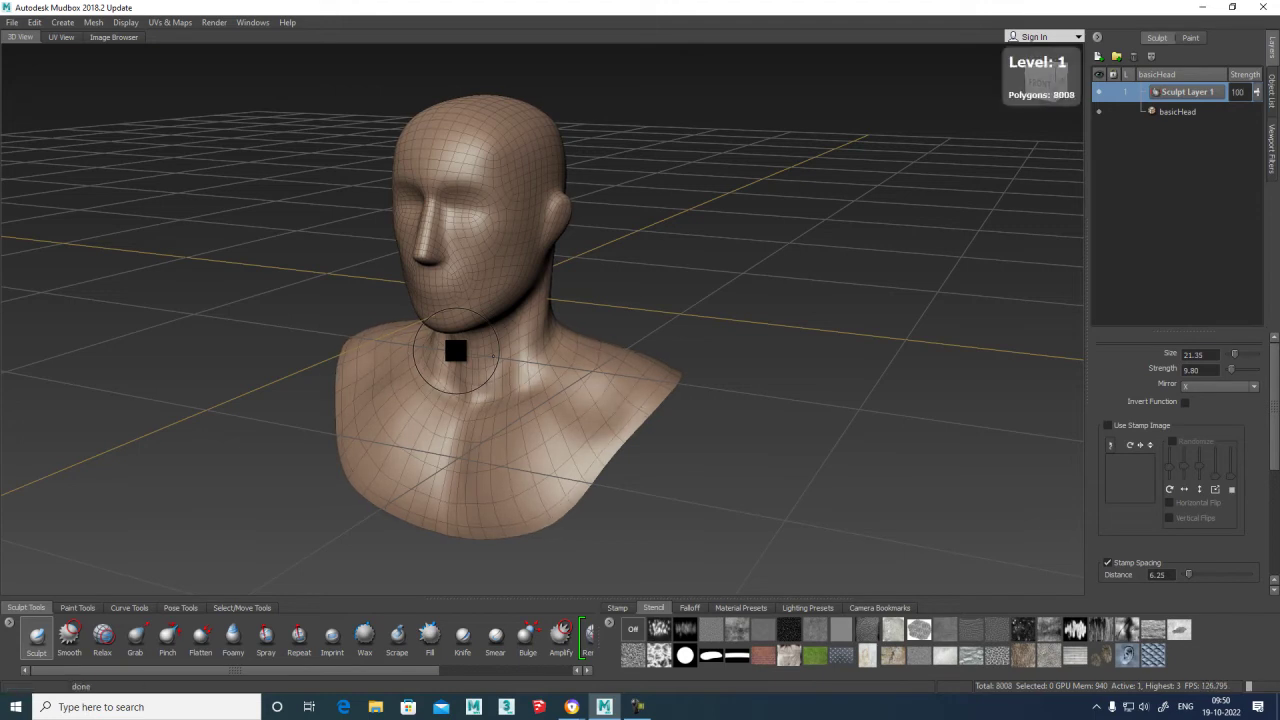
pyautogui.press('pageup')
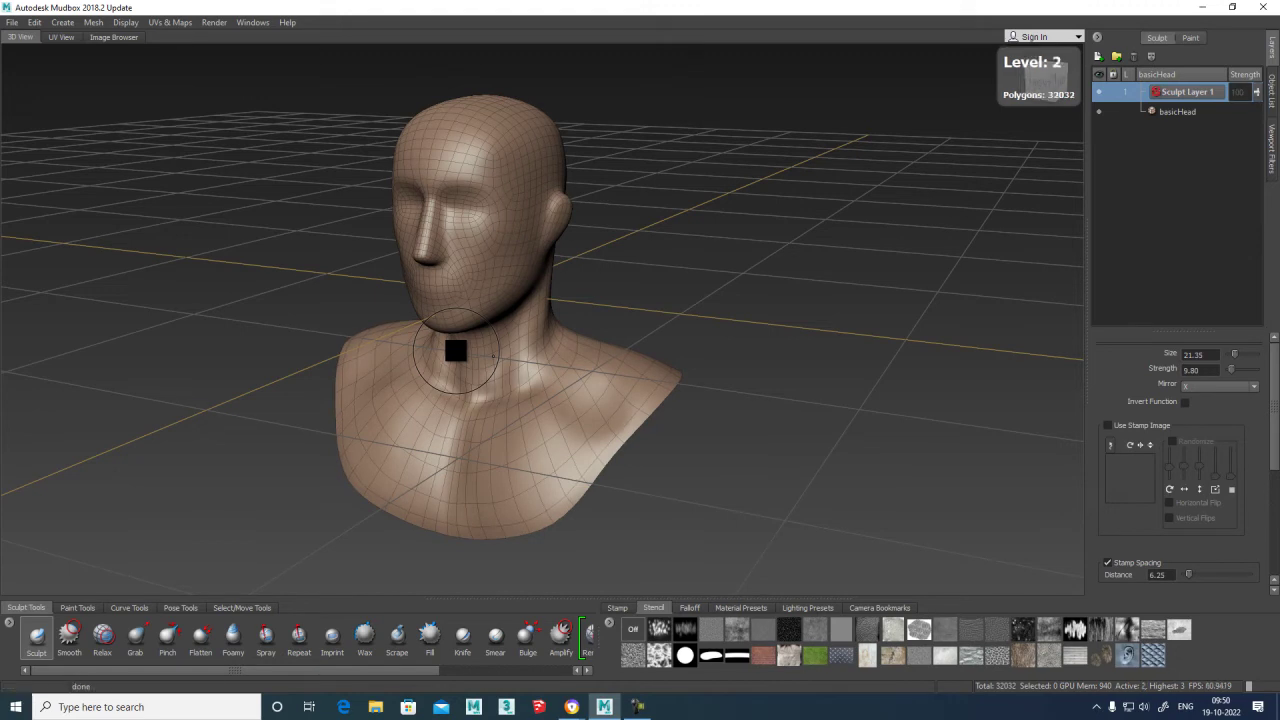
pyautogui.press('pagedown')
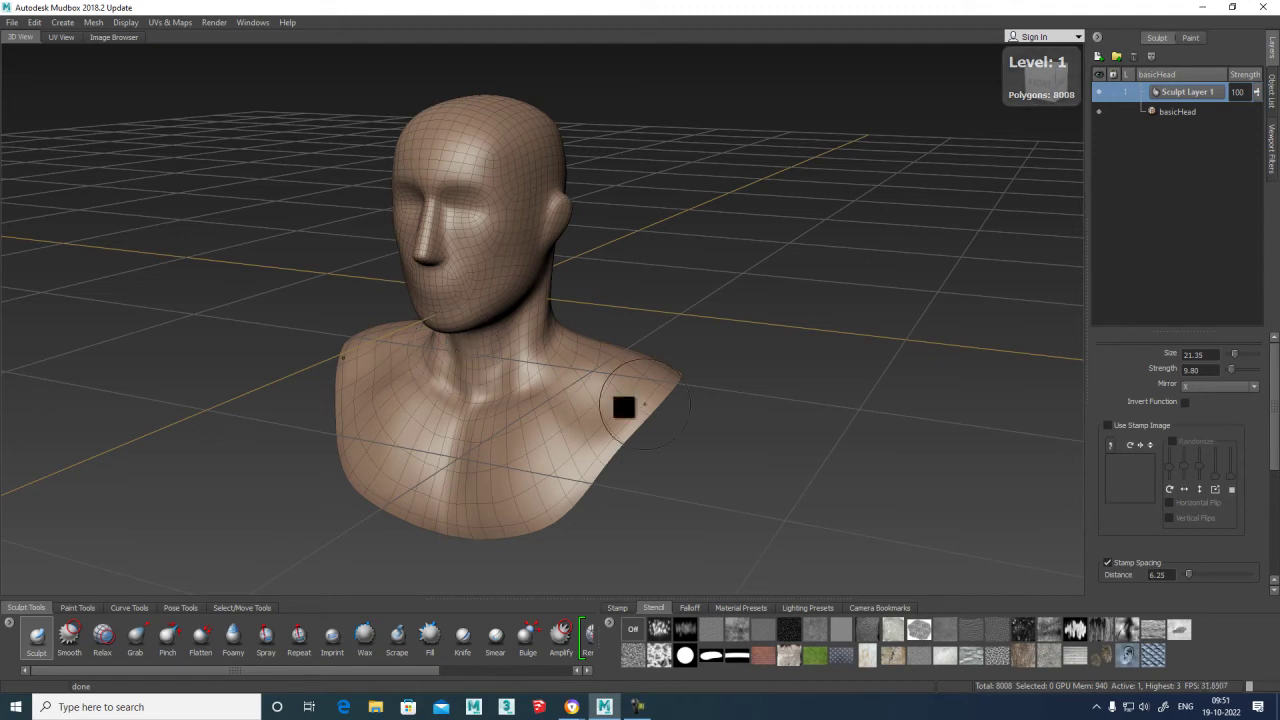
# Smooth the outer chest and build up the base of the neck at subdivision level 1.
pyautogui.press('shift')
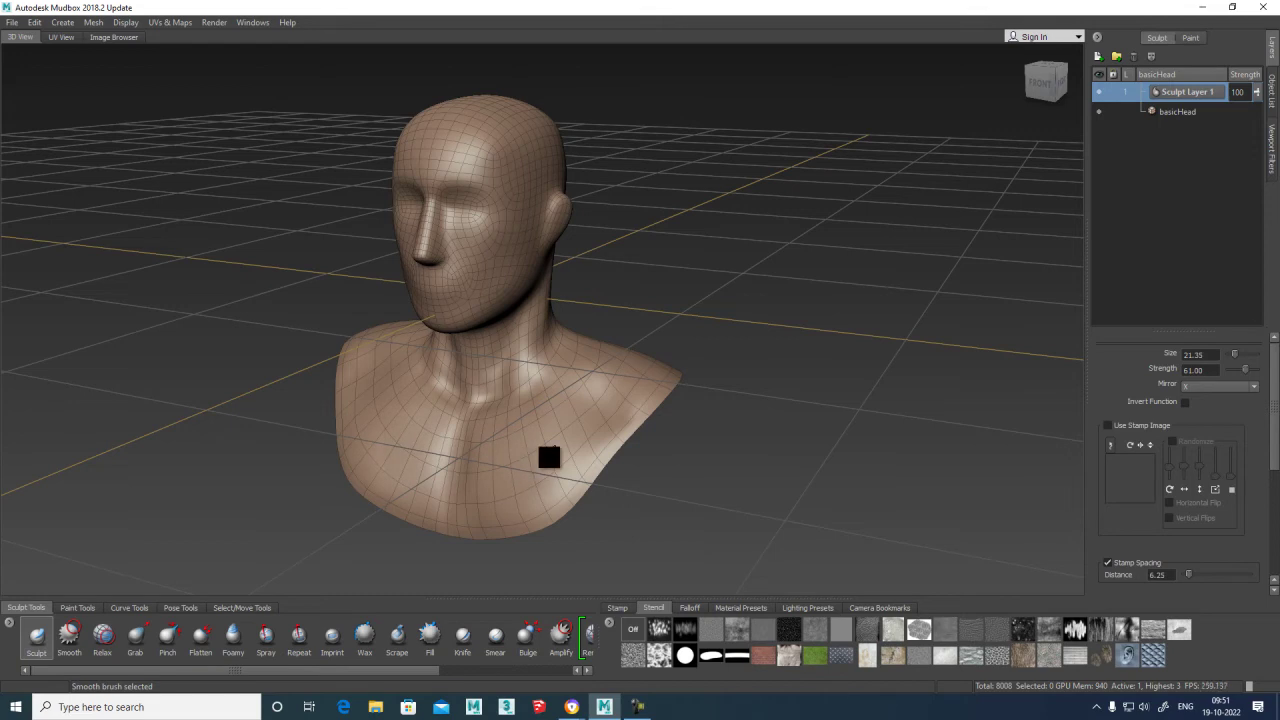
pyautogui.moveTo(551, 374)
pyautogui.mouseDown()
pyautogui.moveTo(486, 409)
pyautogui.moveTo(460, 389)
pyautogui.moveTo(523, 366)
pyautogui.moveTo(491, 380)
pyautogui.mouseUp()
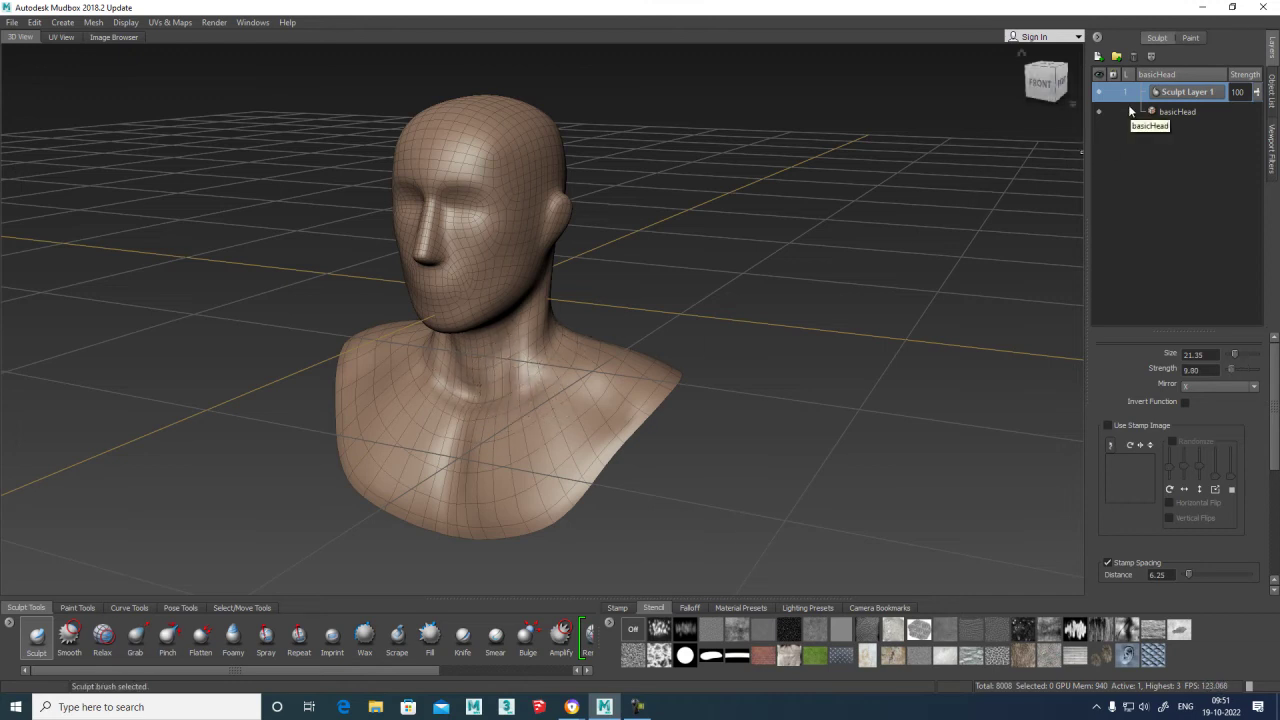
# Step down from editing level 1 by raising the bust to subdivision level 2, and add a second sculpt layer there.
pyautogui.hotkey('shift', 'd')
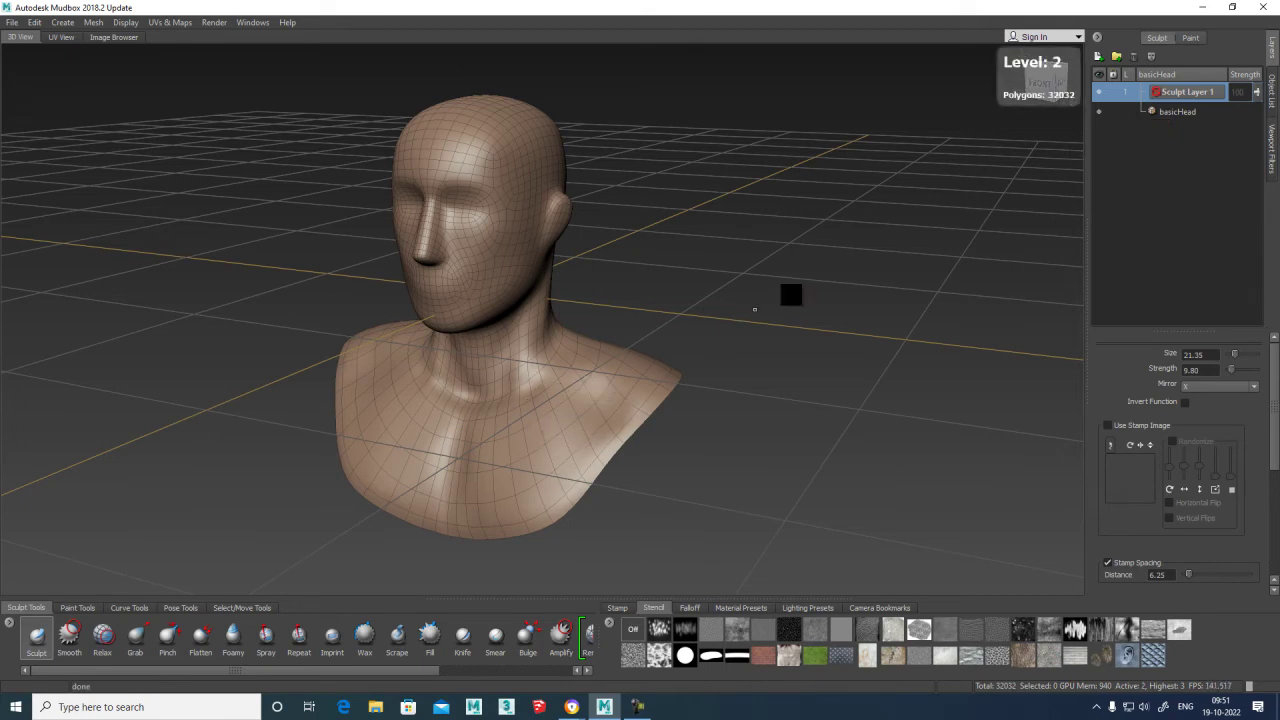
pyautogui.click(1098, 57)
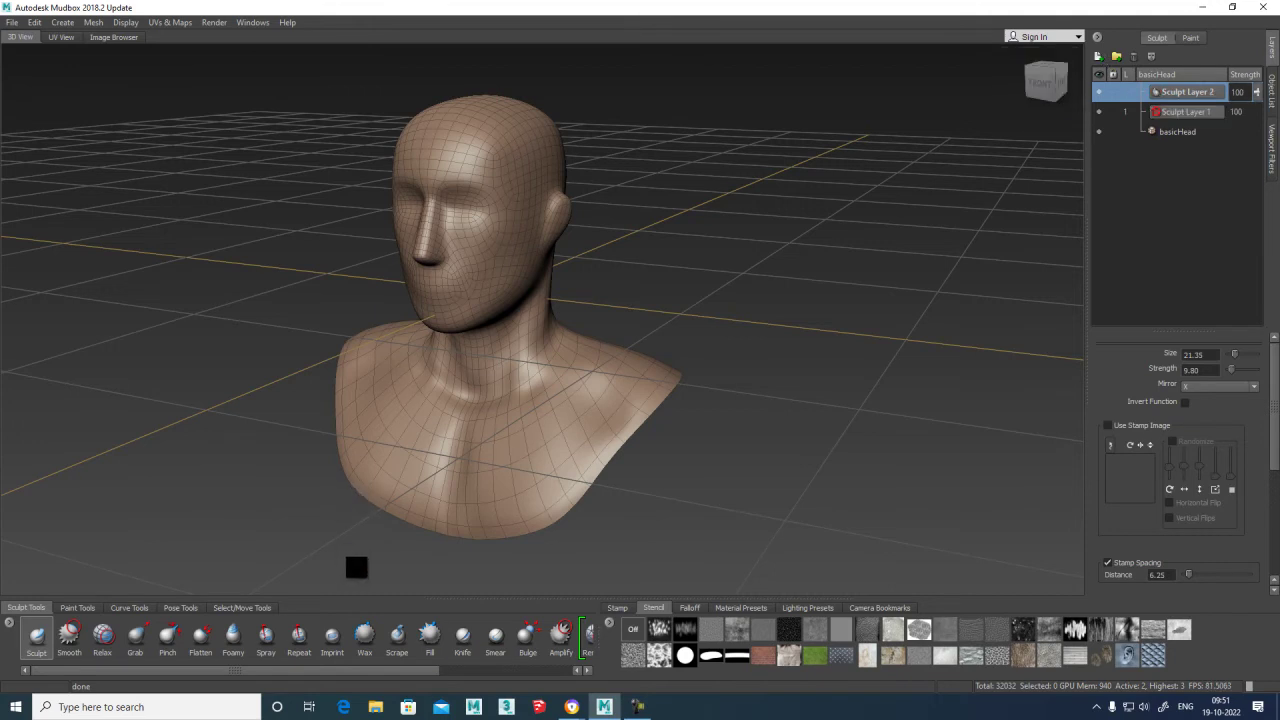
# Sculpt a narrow ridge down the centre of the chest from the throat on Sculpt Layer 2, using a smaller brush, and smooth it.
pyautogui.moveTo(463, 380)
pyautogui.keyDown('alt'); pyautogui.mouseDown()
pyautogui.moveTo(480, 409)
pyautogui.moveTo(443, 389)
pyautogui.mouseUp(); pyautogui.keyUp('alt')
pyautogui.keyDown('alt'); pyautogui.moveTo(443, 389); pyautogui.dragTo(581, 316, button='right'); pyautogui.keyUp('alt')
pyautogui.moveTo(581, 316)
pyautogui.keyDown('alt'); pyautogui.mouseDown()
pyautogui.moveTo(543, 369)
pyautogui.moveTo(569, 380)
pyautogui.moveTo(503, 331)
pyautogui.moveTo(510, 367)
pyautogui.moveTo(500, 352)
pyautogui.moveTo(508, 366)
pyautogui.moveTo(492, 379)
pyautogui.mouseUp(); pyautogui.keyUp('alt')
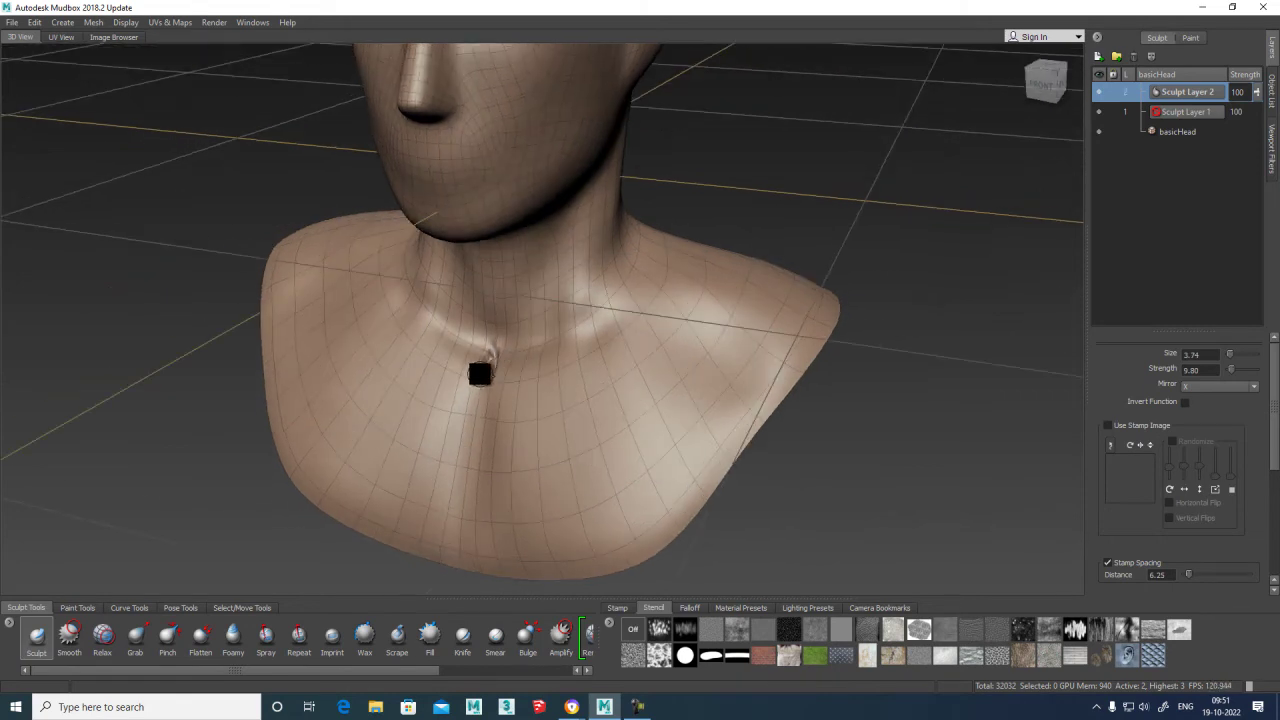
pyautogui.press('shift')
pyautogui.moveTo(490, 364); pyautogui.dragTo(463, 481)
pyautogui.moveTo(479, 404)
pyautogui.mouseDown()
pyautogui.moveTo(466, 471)
pyautogui.moveTo(495, 365)
pyautogui.moveTo(475, 425)
pyautogui.mouseUp()
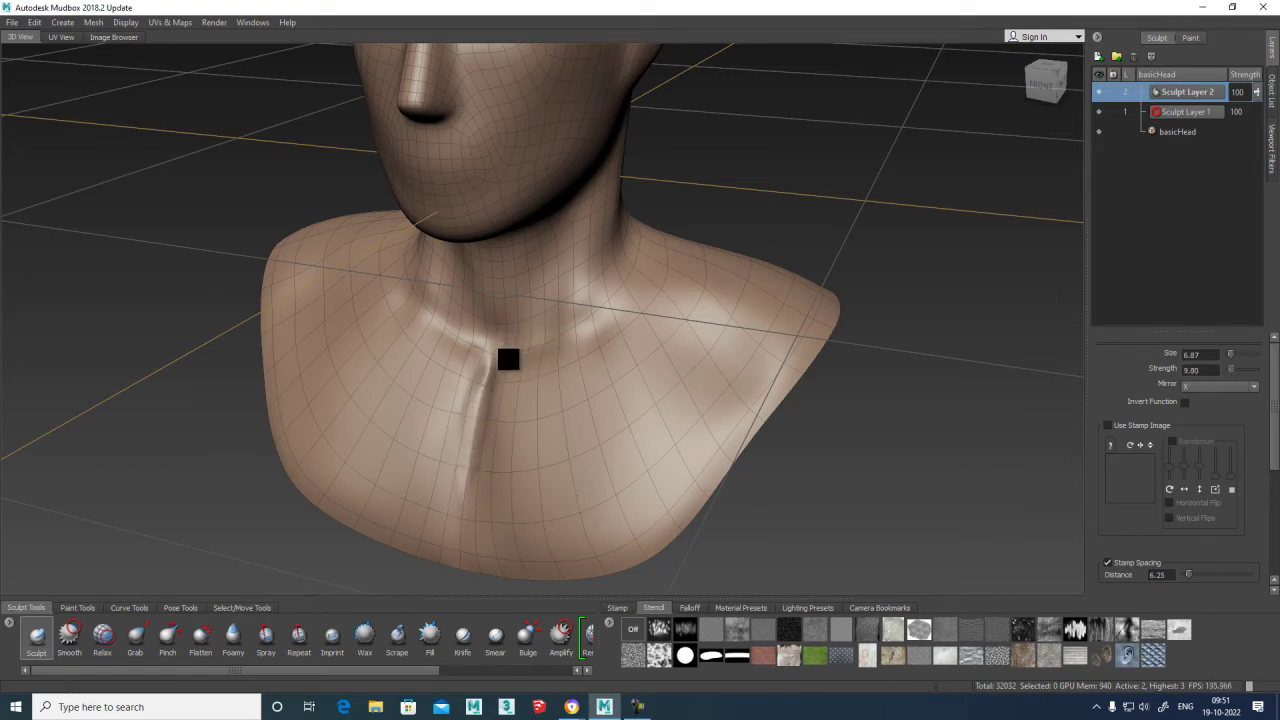
# Sculpt both collarbones from the throat towards the shoulders and the lower neck above them, and smooth the bumpy strokes.
pyautogui.moveTo(514, 370); pyautogui.dragTo(631, 320)
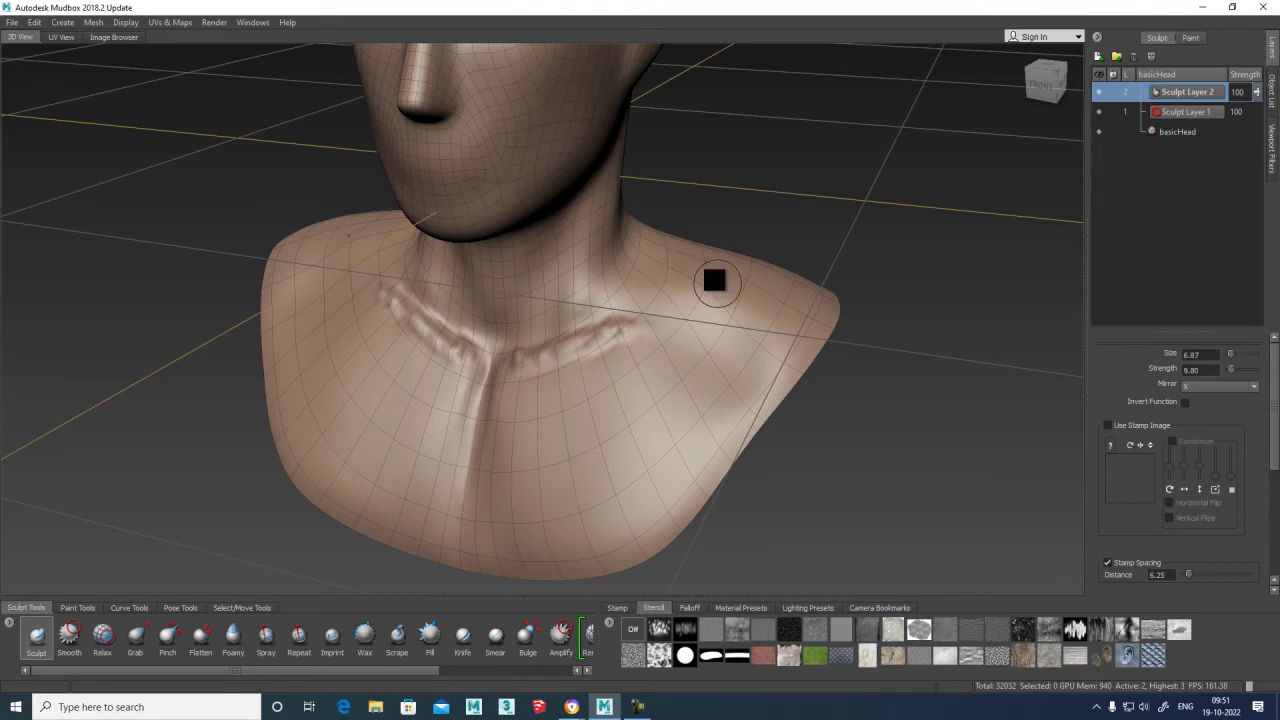
pyautogui.moveTo(686, 289)
pyautogui.mouseDown()
pyautogui.moveTo(651, 320)
pyautogui.moveTo(729, 336)
pyautogui.mouseUp()
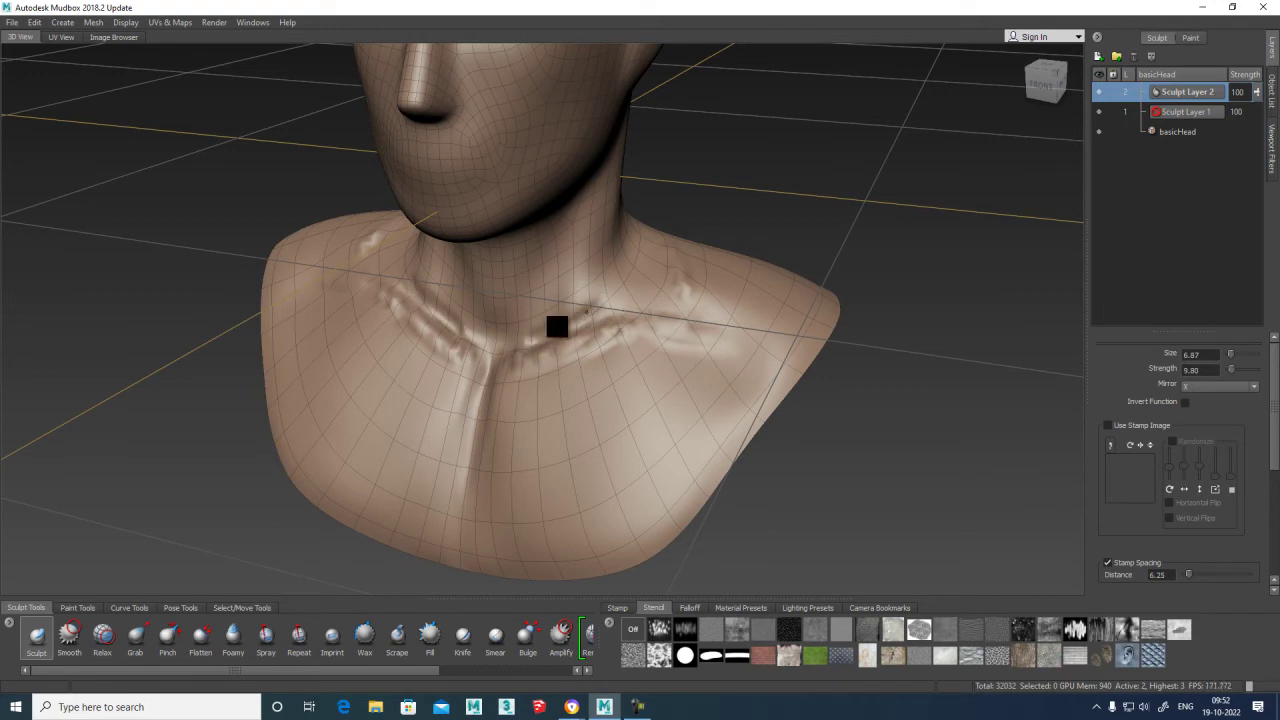
pyautogui.moveTo(553, 325); pyautogui.dragTo(555, 253)
pyautogui.moveTo(543, 303)
pyautogui.mouseDown()
pyautogui.moveTo(543, 277)
pyautogui.moveTo(540, 301)
pyautogui.moveTo(534, 291)
pyautogui.moveTo(558, 236)
pyautogui.moveTo(529, 303)
pyautogui.moveTo(537, 274)
pyautogui.moveTo(563, 280)
pyautogui.moveTo(544, 318)
pyautogui.moveTo(543, 249)
pyautogui.moveTo(549, 277)
pyautogui.moveTo(529, 331)
pyautogui.moveTo(586, 303)
pyautogui.moveTo(589, 266)
pyautogui.moveTo(609, 328)
pyautogui.moveTo(523, 346)
pyautogui.moveTo(566, 331)
pyautogui.moveTo(529, 357)
pyautogui.moveTo(614, 343)
pyautogui.moveTo(566, 331)
pyautogui.mouseUp()
pyautogui.press('shift')
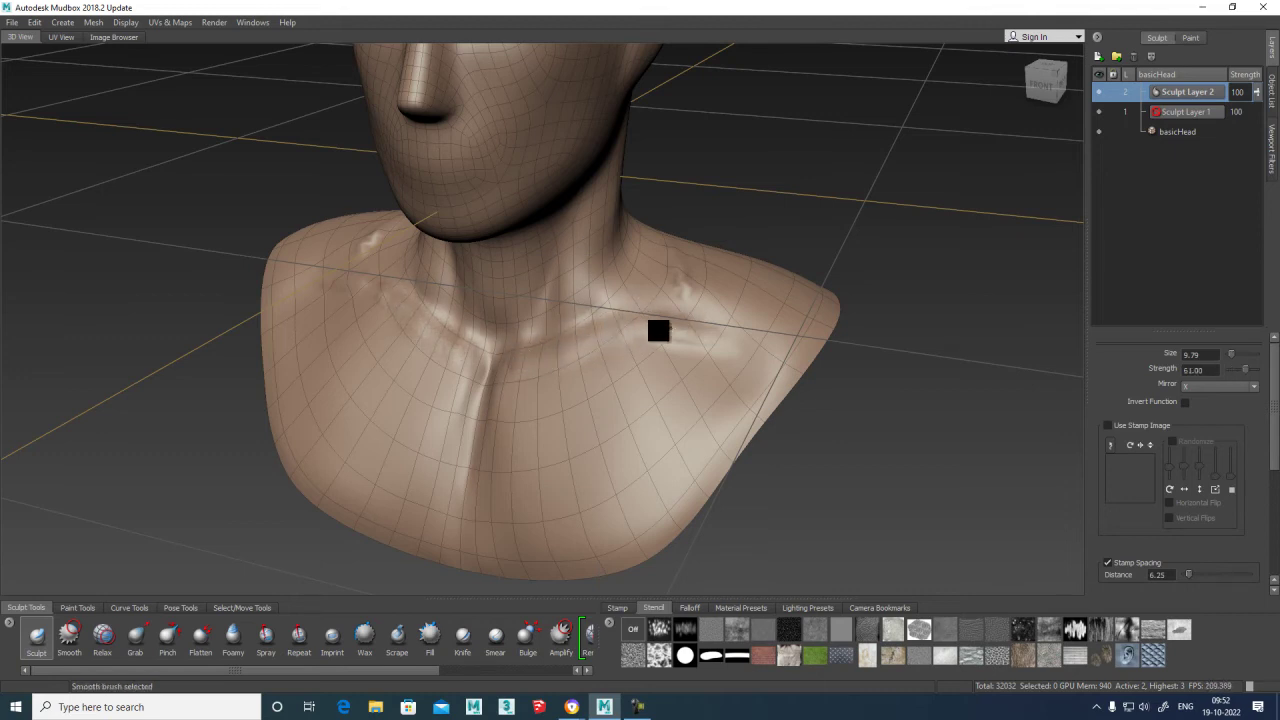
# Sharpen the inner collarbone ridges towards the throat and smooth their outer ends near the shoulders.
pyautogui.press('shift')
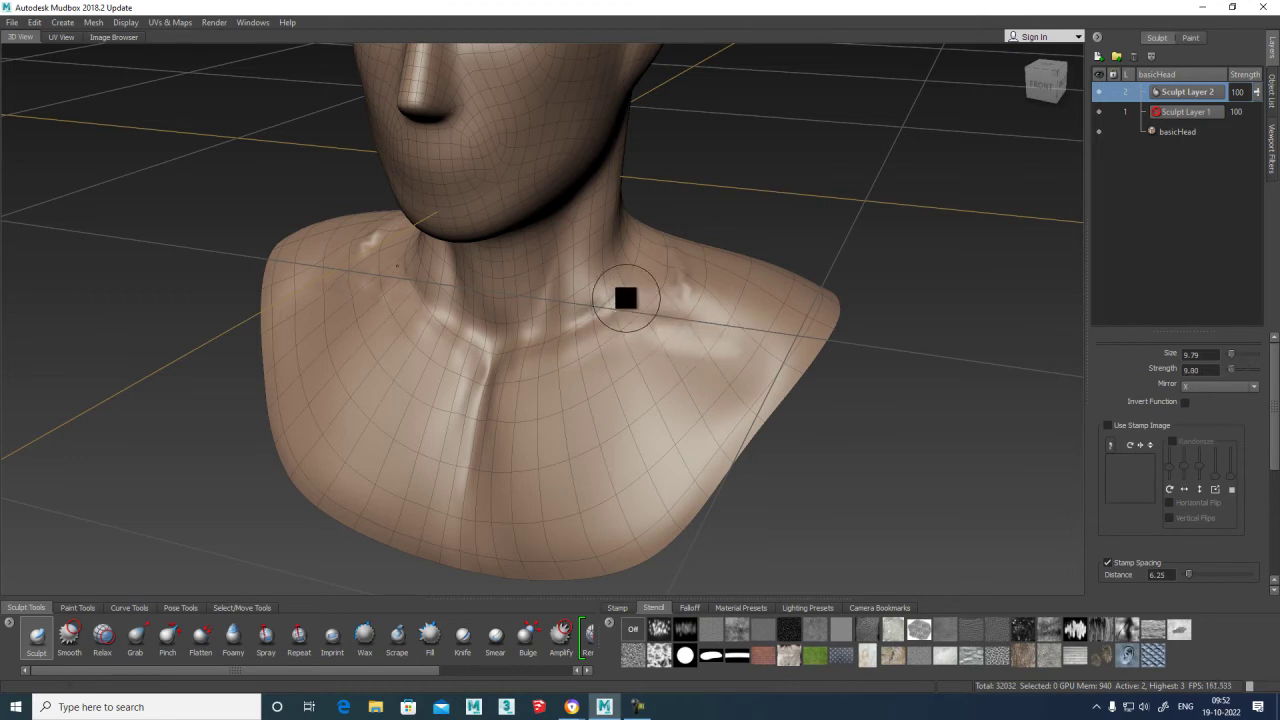
pyautogui.moveTo(625, 307)
pyautogui.mouseDown()
pyautogui.moveTo(606, 300)
pyautogui.moveTo(525, 341)
pyautogui.mouseUp()
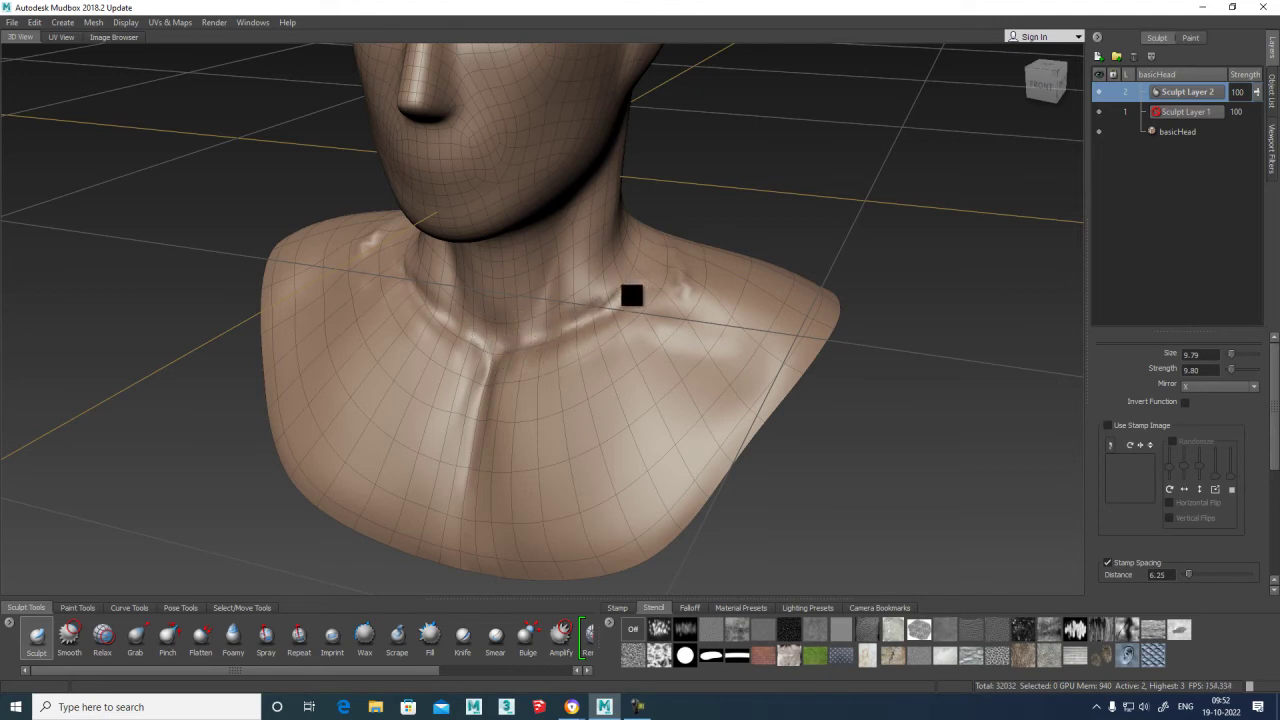
pyautogui.moveTo(689, 286)
pyautogui.keyDown('alt'); pyautogui.mouseDown()
pyautogui.moveTo(700, 303)
pyautogui.moveTo(649, 289)
pyautogui.moveTo(679, 273)
pyautogui.mouseUp(); pyautogui.keyUp('alt')
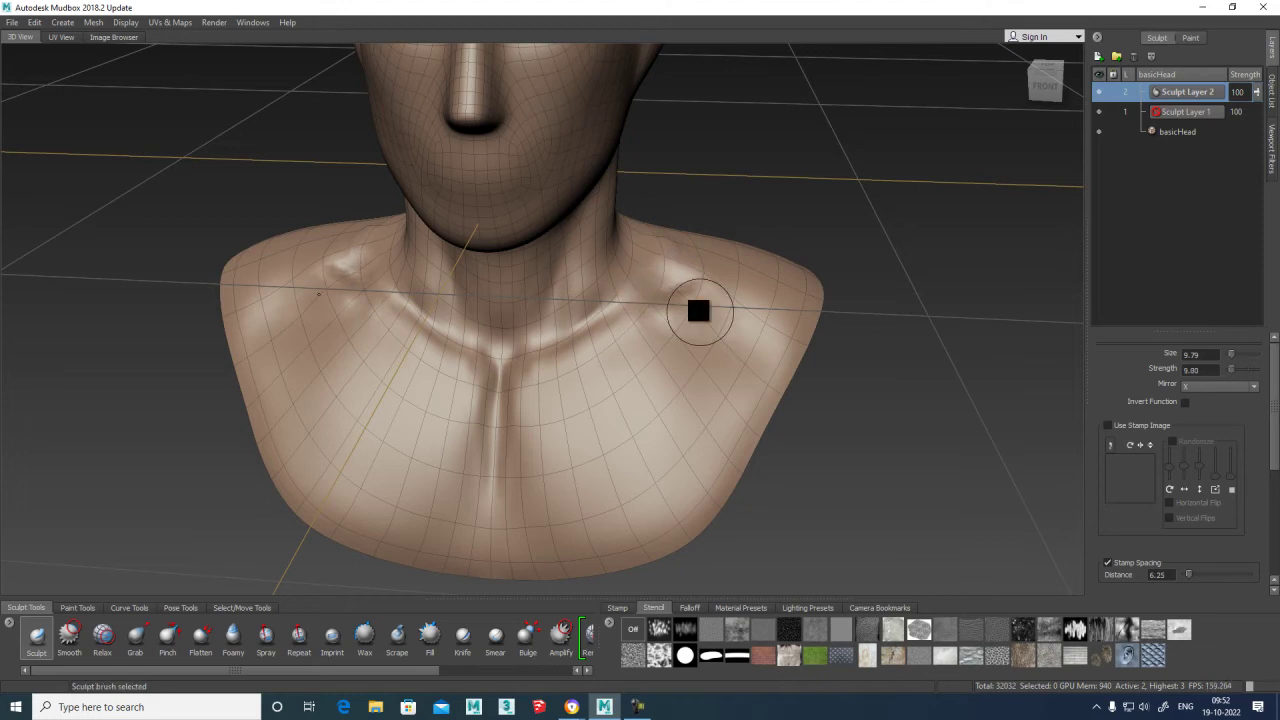
pyautogui.moveTo(777, 337)
pyautogui.keyDown('alt'); pyautogui.mouseDown()
pyautogui.moveTo(746, 346)
pyautogui.moveTo(786, 317)
pyautogui.moveTo(771, 331)
pyautogui.moveTo(786, 320)
pyautogui.moveTo(766, 319)
pyautogui.moveTo(777, 334)
pyautogui.moveTo(786, 329)
pyautogui.moveTo(703, 326)
pyautogui.moveTo(759, 317)
pyautogui.moveTo(769, 329)
pyautogui.moveTo(701, 327)
pyautogui.mouseUp(); pyautogui.keyUp('alt')
pyautogui.press('shift')
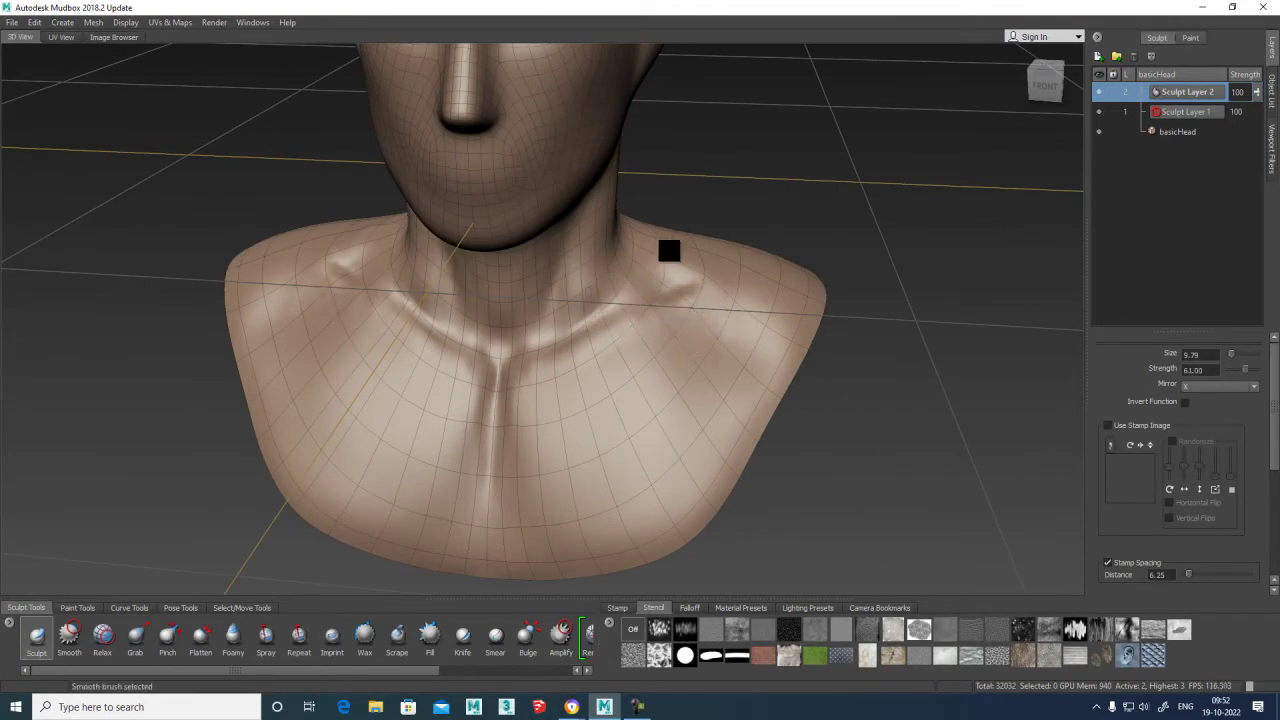
# Shape the muscle along the side of the neck down to the collarbone and smooth it.
pyautogui.moveTo(766, 277)
pyautogui.keyDown('alt'); pyautogui.mouseDown()
pyautogui.moveTo(674, 287)
pyautogui.moveTo(596, 270)
pyautogui.mouseUp(); pyautogui.keyUp('alt')
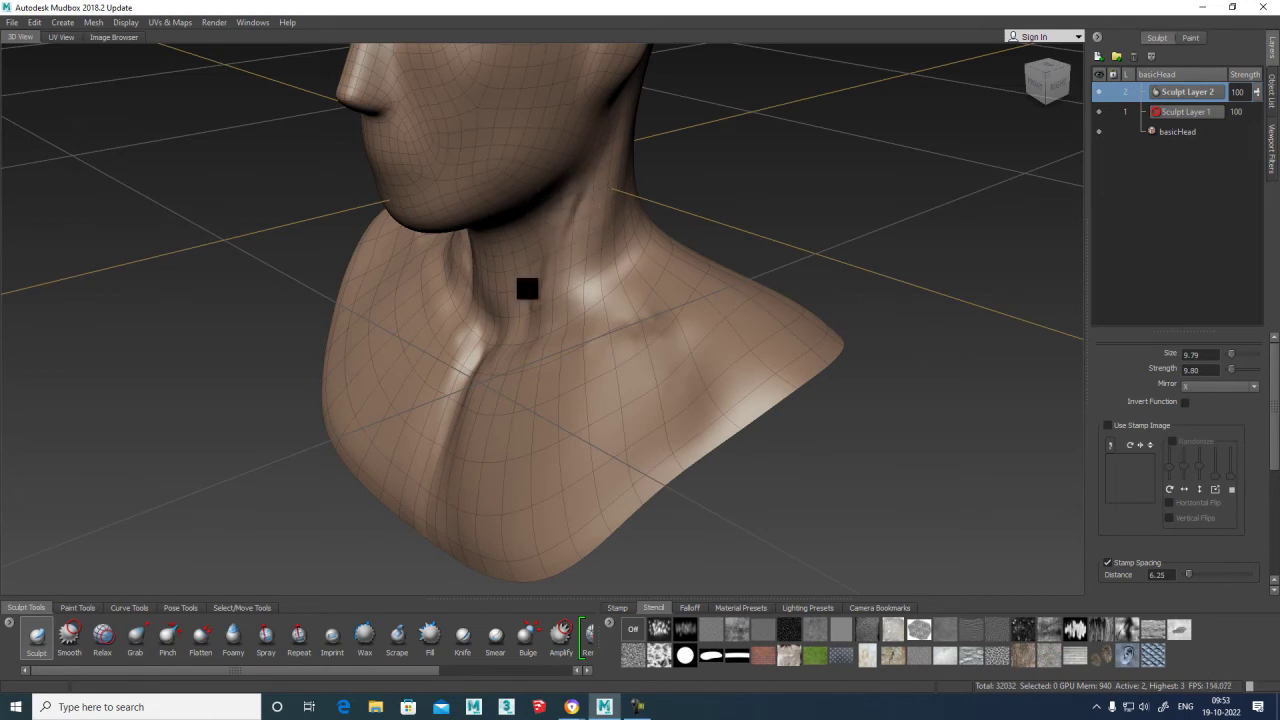
pyautogui.moveTo(563, 236)
pyautogui.keyDown('shift'); pyautogui.mouseDown()
pyautogui.moveTo(560, 217)
pyautogui.moveTo(537, 270)
pyautogui.mouseUp(); pyautogui.keyUp('shift')
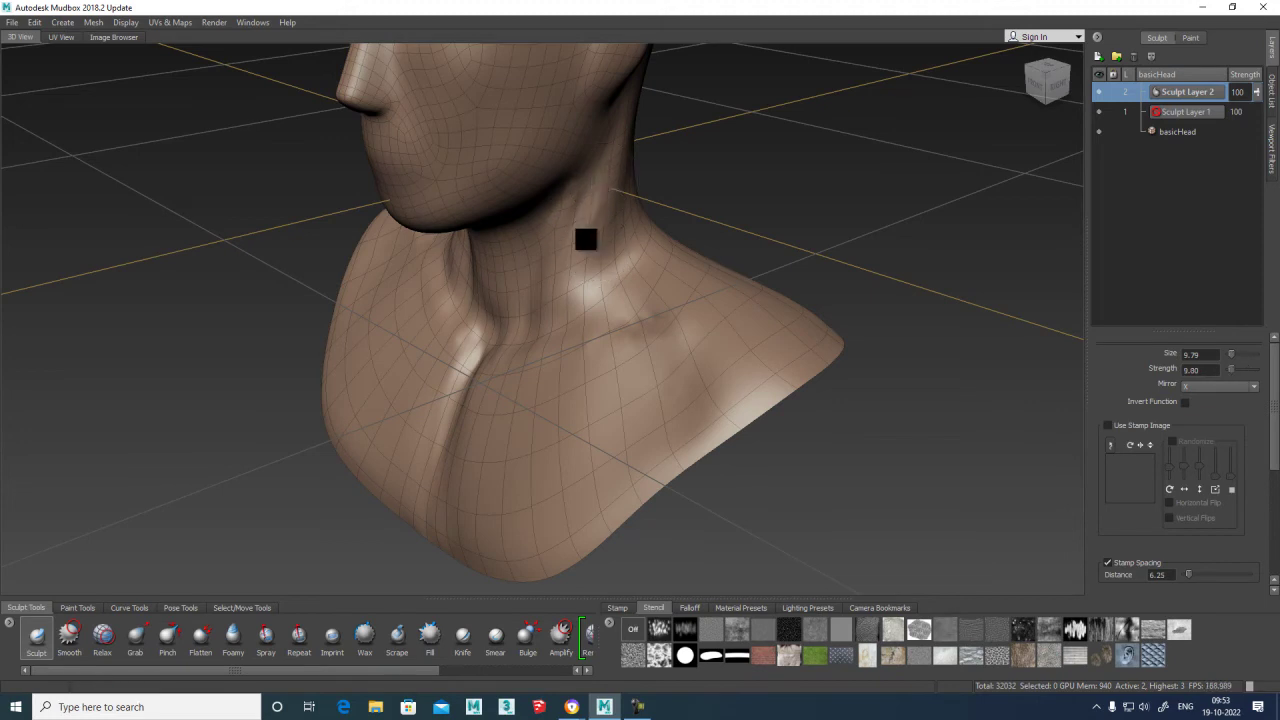
pyautogui.keyDown('alt'); pyautogui.moveTo(609, 197); pyautogui.dragTo(631, 235); pyautogui.keyUp('alt')
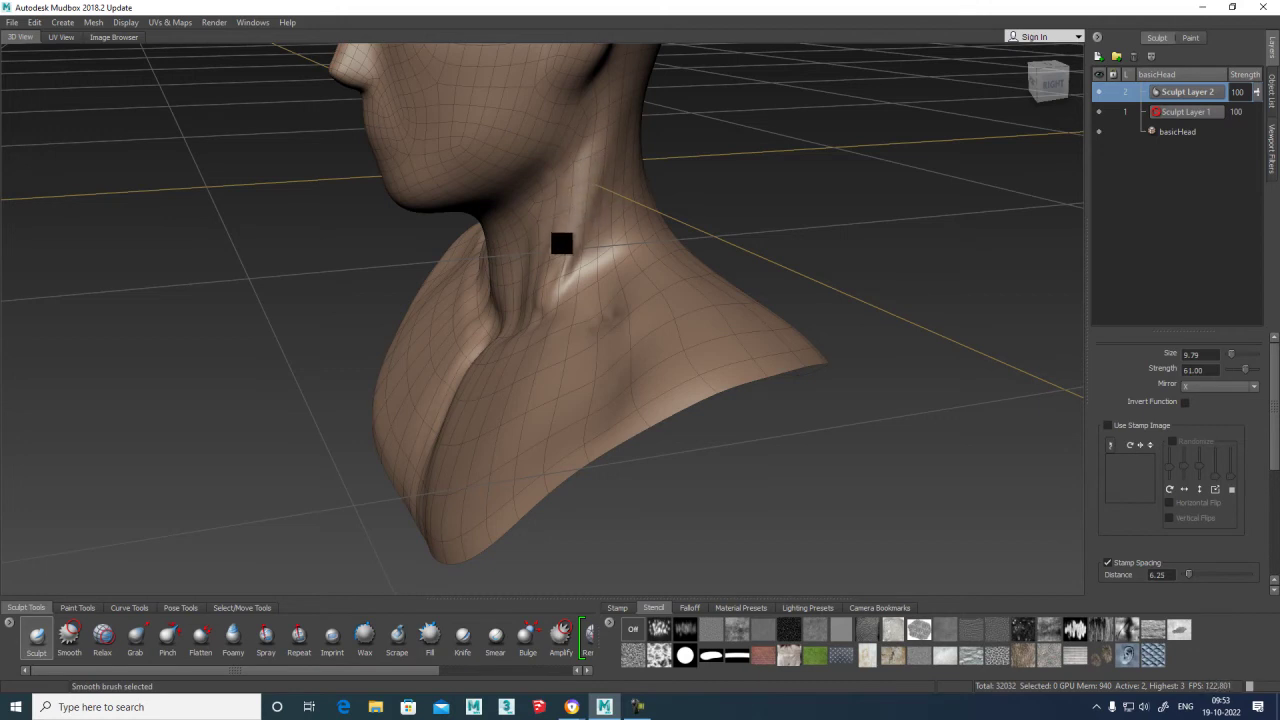
pyautogui.keyDown('shift'); pyautogui.moveTo(570, 236); pyautogui.dragTo(557, 226); pyautogui.keyUp('shift')
pyautogui.press('shift')
# Sculpt the side of the neck below the ear, undo the last stroke there and smooth the area.
pyautogui.keyDown('alt'); pyautogui.moveTo(569, 273); pyautogui.dragTo(611, 214); pyautogui.keyUp('alt')
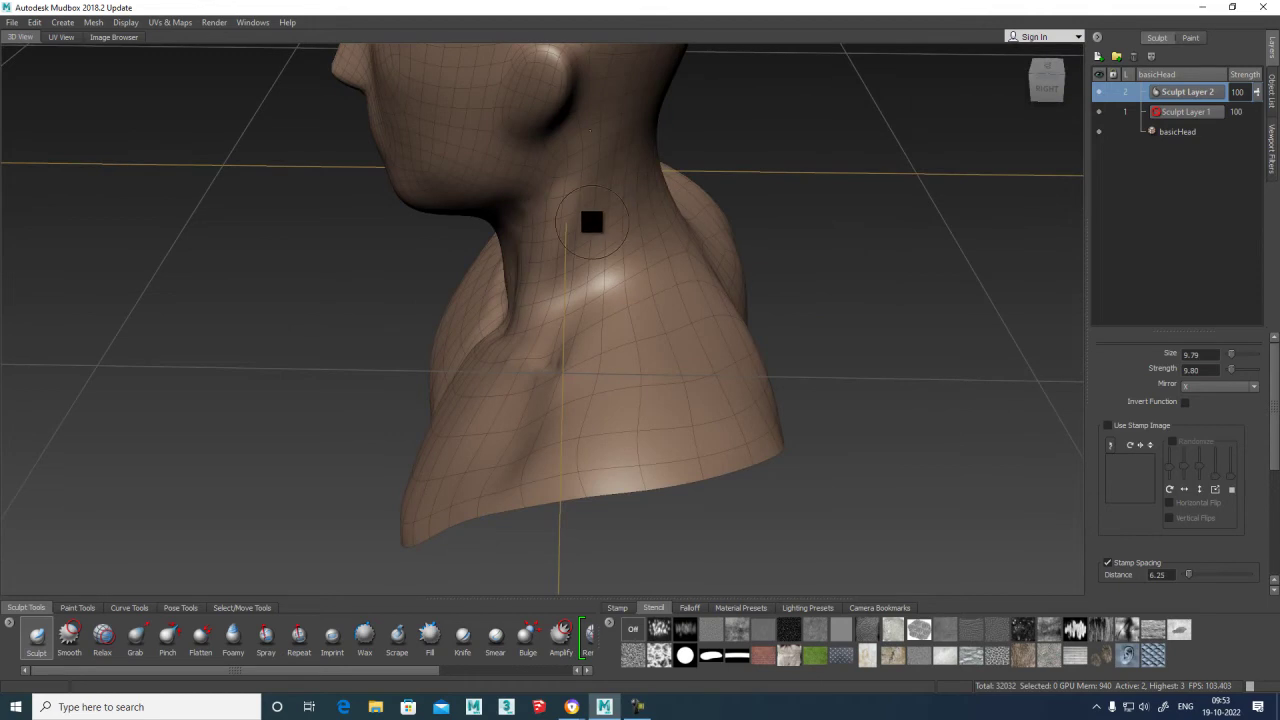
pyautogui.moveTo(615, 159); pyautogui.dragTo(612, 190)
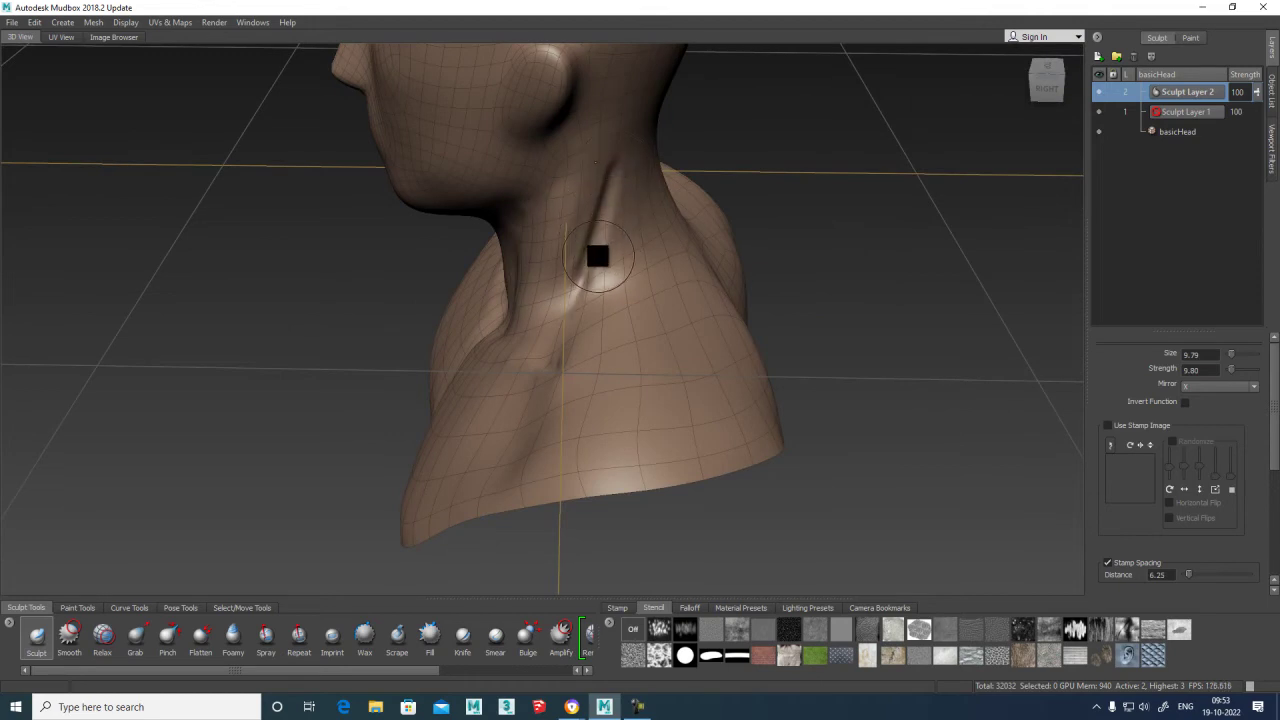
pyautogui.hotkey('ctrl', 'z')
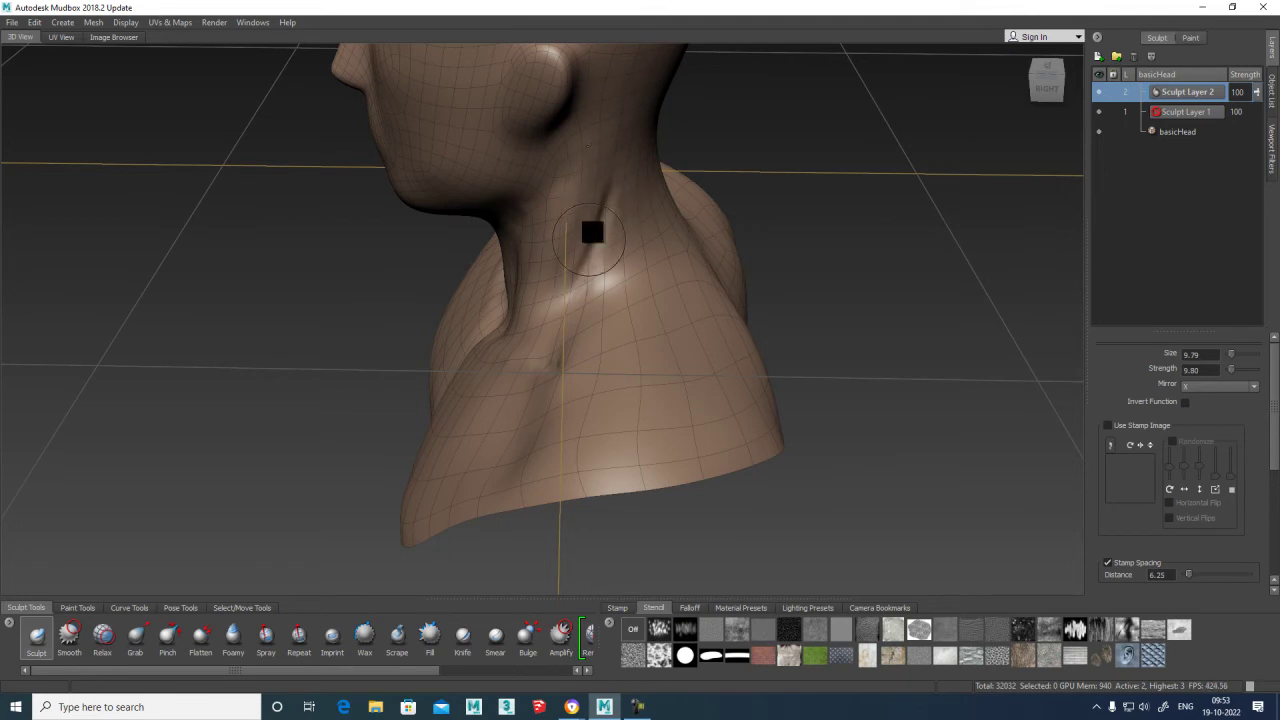
pyautogui.keyDown('shift'); pyautogui.moveTo(592, 247); pyautogui.dragTo(598, 188); pyautogui.keyUp('shift')
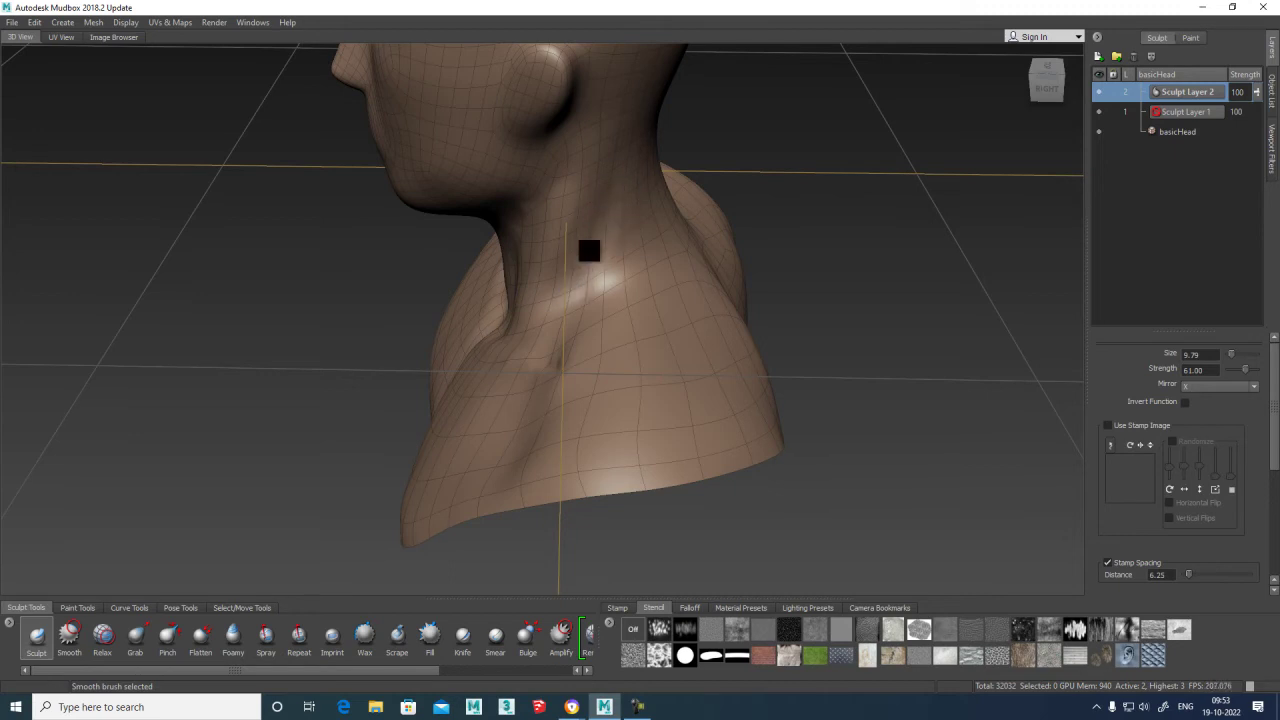
# Build up the collarbones and the front neck muscles down to the throat with a slightly smaller brush, and smooth the transitions.
pyautogui.hotkey('alt', 'shift')
pyautogui.moveTo(714, 314)
pyautogui.keyDown('alt'); pyautogui.mouseDown()
pyautogui.moveTo(620, 366)
pyautogui.moveTo(723, 346)
pyautogui.moveTo(651, 343)
pyautogui.moveTo(609, 289)
pyautogui.moveTo(569, 297)
pyautogui.moveTo(611, 304)
pyautogui.moveTo(572, 328)
pyautogui.mouseUp(); pyautogui.keyUp('alt')
pyautogui.moveTo(635, 306); pyautogui.dragTo(550, 339)
pyautogui.moveTo(617, 294)
pyautogui.mouseDown()
pyautogui.moveTo(566, 331)
pyautogui.moveTo(529, 331)
pyautogui.mouseUp()
pyautogui.moveTo(546, 277); pyautogui.dragTo(532, 325)
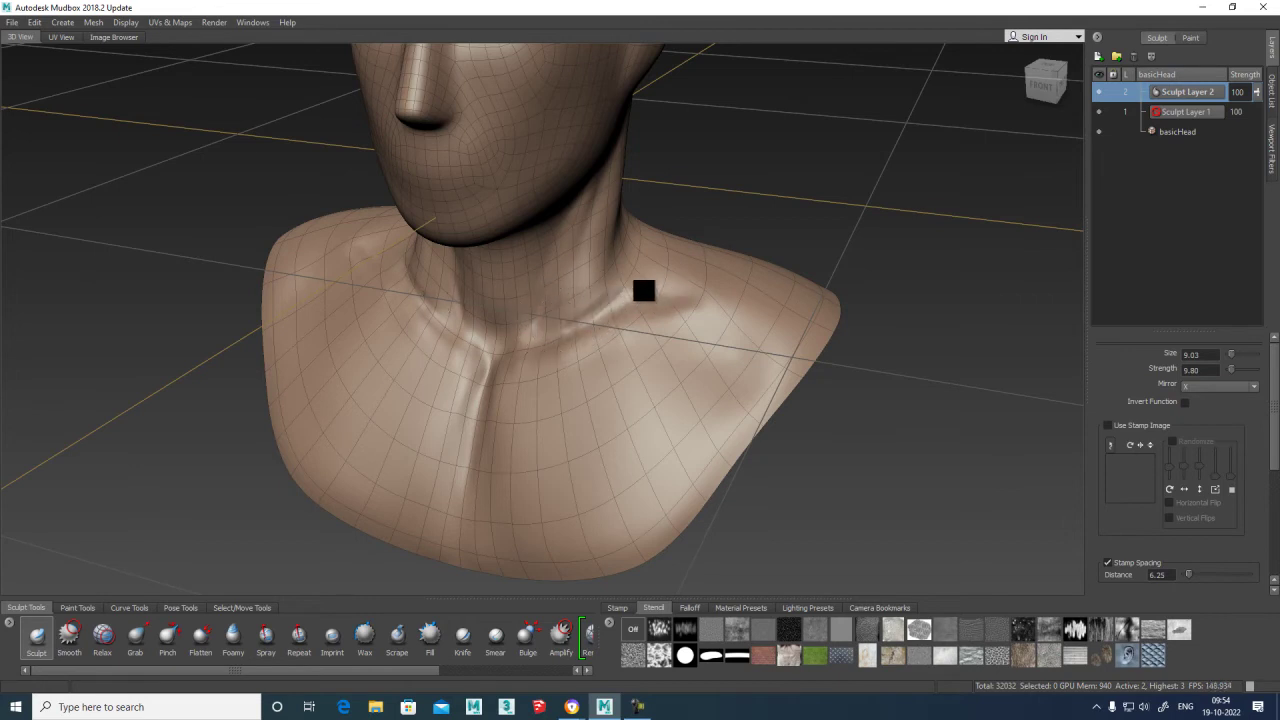
pyautogui.moveTo(629, 289)
pyautogui.keyDown('shift'); pyautogui.mouseDown()
pyautogui.moveTo(594, 300)
pyautogui.moveTo(666, 274)
pyautogui.moveTo(523, 349)
pyautogui.moveTo(510, 415)
pyautogui.moveTo(477, 409)
pyautogui.moveTo(472, 455)
pyautogui.moveTo(560, 425)
pyautogui.moveTo(503, 449)
pyautogui.mouseUp(); pyautogui.keyUp('shift')
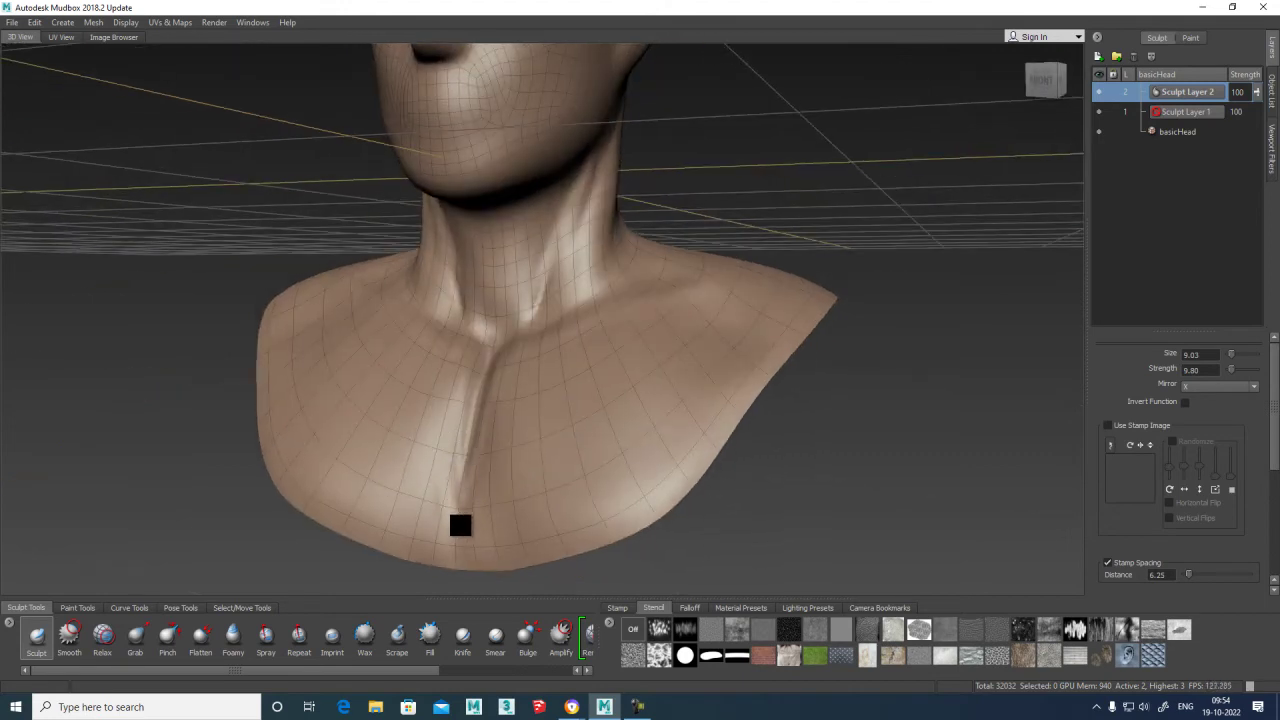
# Extend the chest's central ridge down to the bust's lower edge and smooth it.
pyautogui.moveTo(458, 498); pyautogui.dragTo(457, 543)
pyautogui.press('shift')
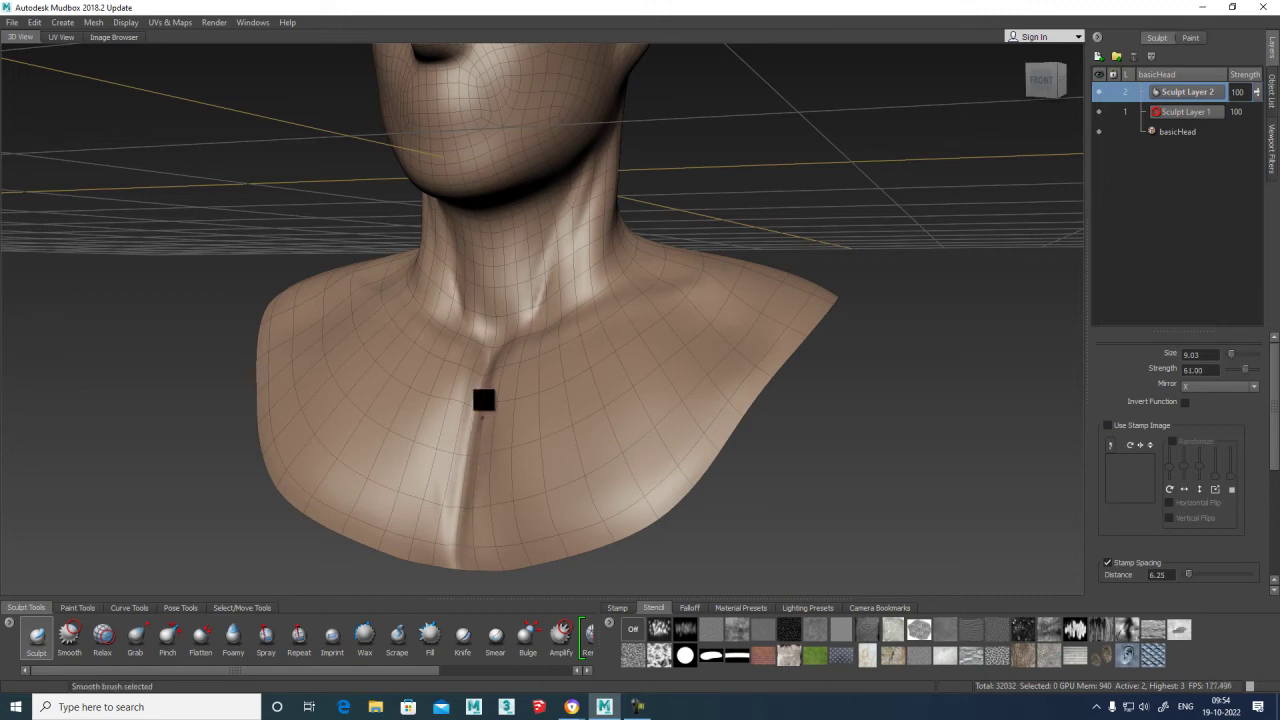
# Sculpt the chest muscles beside the breastbone and along the lower chest, and smooth the strokes into the surface.
pyautogui.keyDown('alt'); pyautogui.moveTo(780, 394); pyautogui.dragTo(851, 434); pyautogui.keyUp('alt')
pyautogui.moveTo(778, 405)
pyautogui.keyDown('alt'); pyautogui.mouseDown(button='right')
pyautogui.moveTo(803, 289)
pyautogui.moveTo(780, 309)
pyautogui.moveTo(766, 246)
pyautogui.moveTo(745, 256)
pyautogui.mouseUp(button='right'); pyautogui.keyUp('alt')
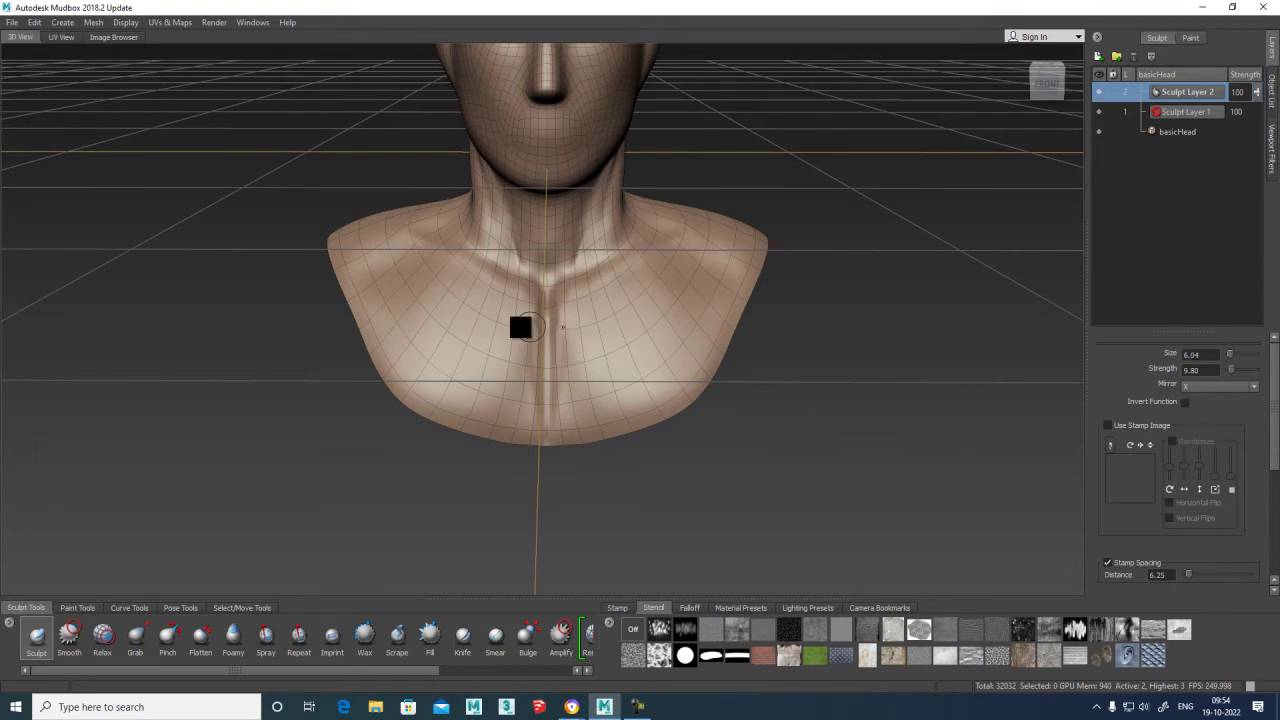
pyautogui.moveTo(509, 328)
pyautogui.mouseDown()
pyautogui.moveTo(574, 337)
pyautogui.moveTo(637, 314)
pyautogui.mouseUp()
pyautogui.moveTo(557, 414)
pyautogui.mouseDown()
pyautogui.moveTo(603, 398)
pyautogui.moveTo(573, 402)
pyautogui.mouseUp()
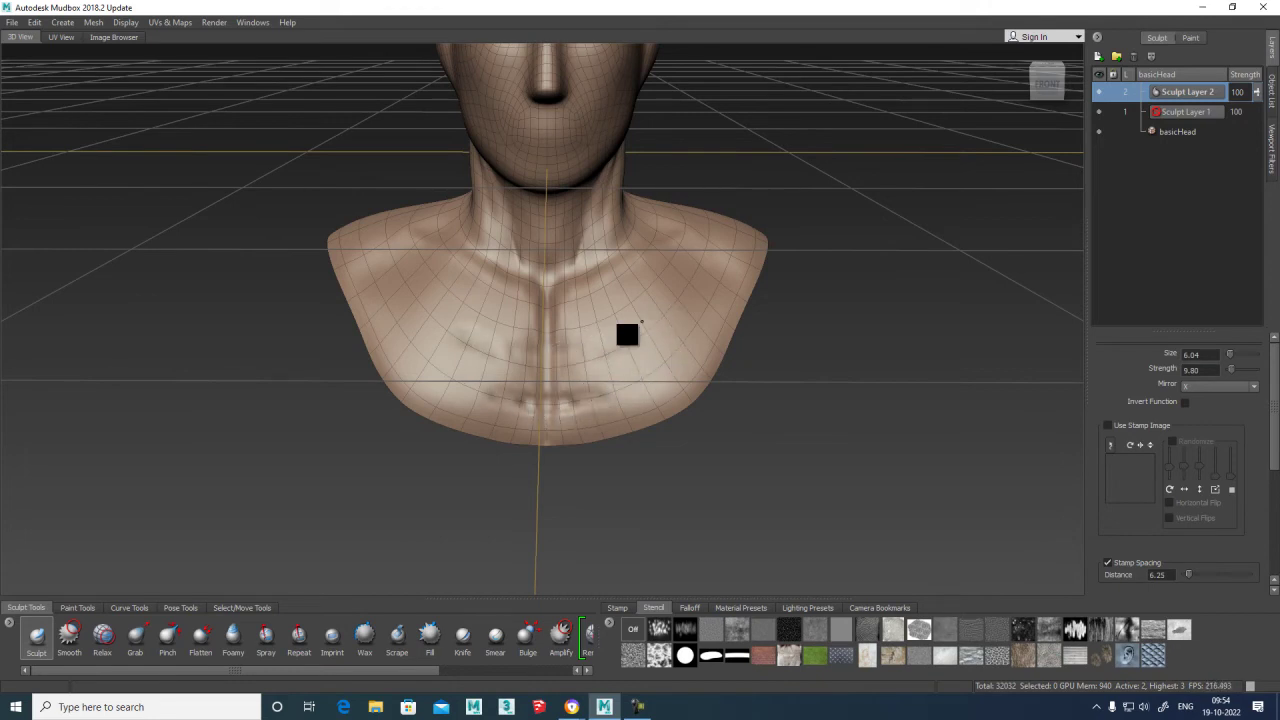
pyautogui.press('shift')
pyautogui.moveTo(574, 380); pyautogui.dragTo(574, 374)
pyautogui.press('shift')
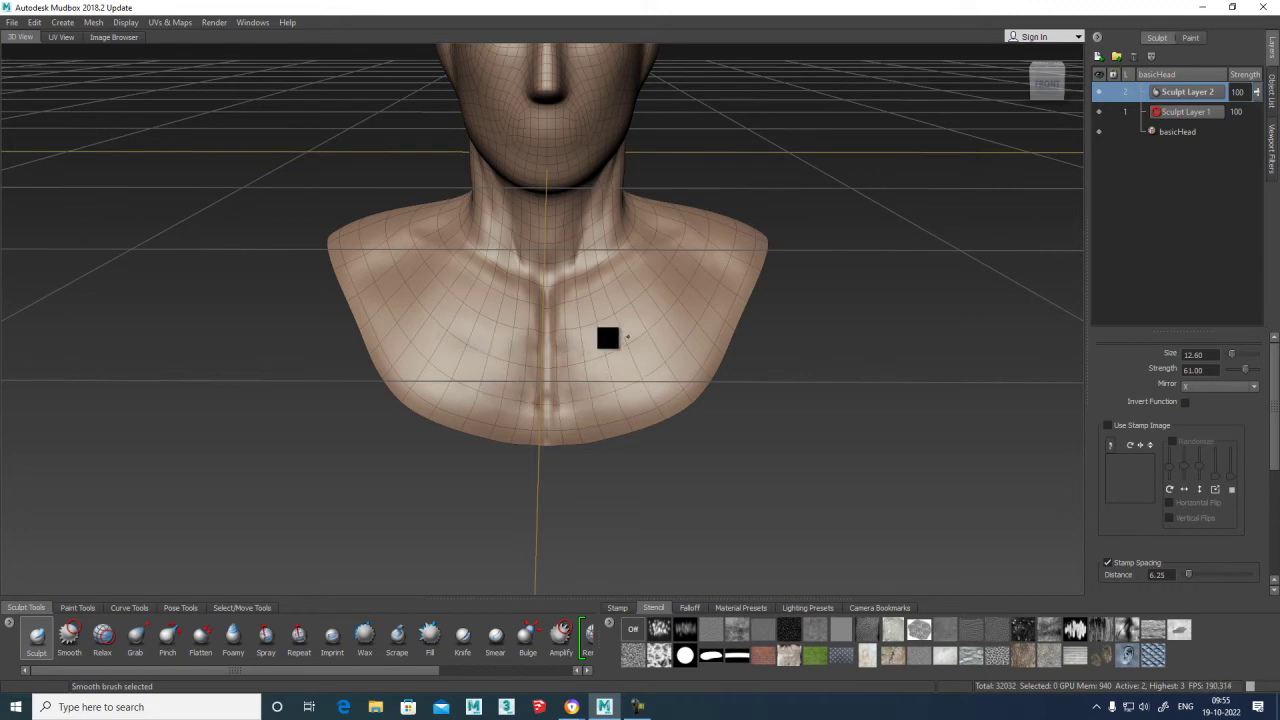
pyautogui.press('shift')
pyautogui.press('shift')
pyautogui.press('shift')
# Turn off the wireframe display, build up the middle of the breastbone with a smaller sculpt brush and smooth it.
pyautogui.press('w')
pyautogui.moveTo(820, 306)
pyautogui.keyDown('alt'); pyautogui.mouseDown()
pyautogui.moveTo(741, 317)
pyautogui.moveTo(769, 303)
pyautogui.moveTo(760, 294)
pyautogui.moveTo(760, 334)
pyautogui.moveTo(709, 294)
pyautogui.moveTo(782, 384)
pyautogui.mouseUp(); pyautogui.keyUp('alt')
pyautogui.moveTo(580, 357); pyautogui.dragTo(517, 324)
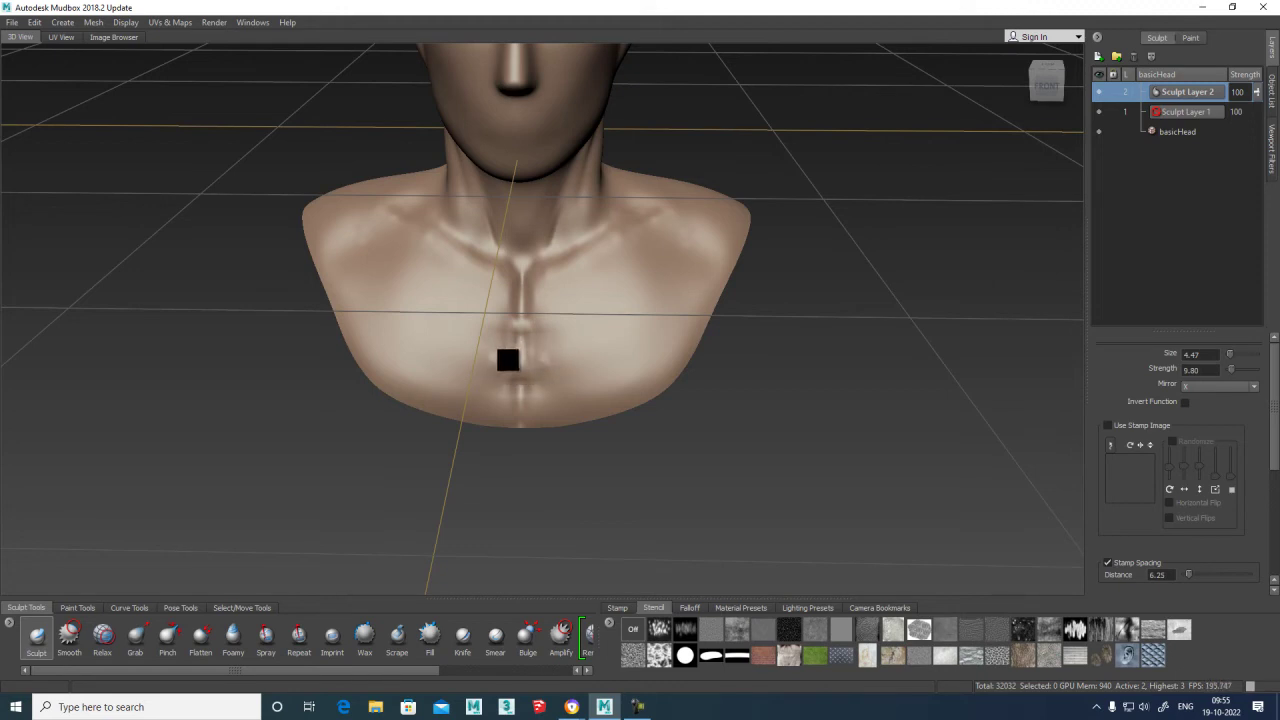
pyautogui.press('shift')
pyautogui.press('shift')
# Shape the front shoulder muscle from the collarbone to the outer chest edge with an 18.10 size brush and smooth it.
pyautogui.moveTo(417, 217)
pyautogui.mouseDown()
pyautogui.moveTo(411, 200)
pyautogui.moveTo(333, 273)
pyautogui.moveTo(354, 269)
pyautogui.moveTo(391, 220)
pyautogui.moveTo(346, 297)
pyautogui.moveTo(367, 268)
pyautogui.moveTo(363, 331)
pyautogui.moveTo(343, 306)
pyautogui.moveTo(351, 357)
pyautogui.moveTo(337, 291)
pyautogui.moveTo(371, 249)
pyautogui.moveTo(354, 293)
pyautogui.moveTo(366, 277)
pyautogui.moveTo(383, 234)
pyautogui.moveTo(346, 281)
pyautogui.moveTo(374, 223)
pyautogui.moveTo(377, 243)
pyautogui.moveTo(343, 280)
pyautogui.moveTo(370, 335)
pyautogui.moveTo(350, 338)
pyautogui.moveTo(354, 288)
pyautogui.mouseUp()
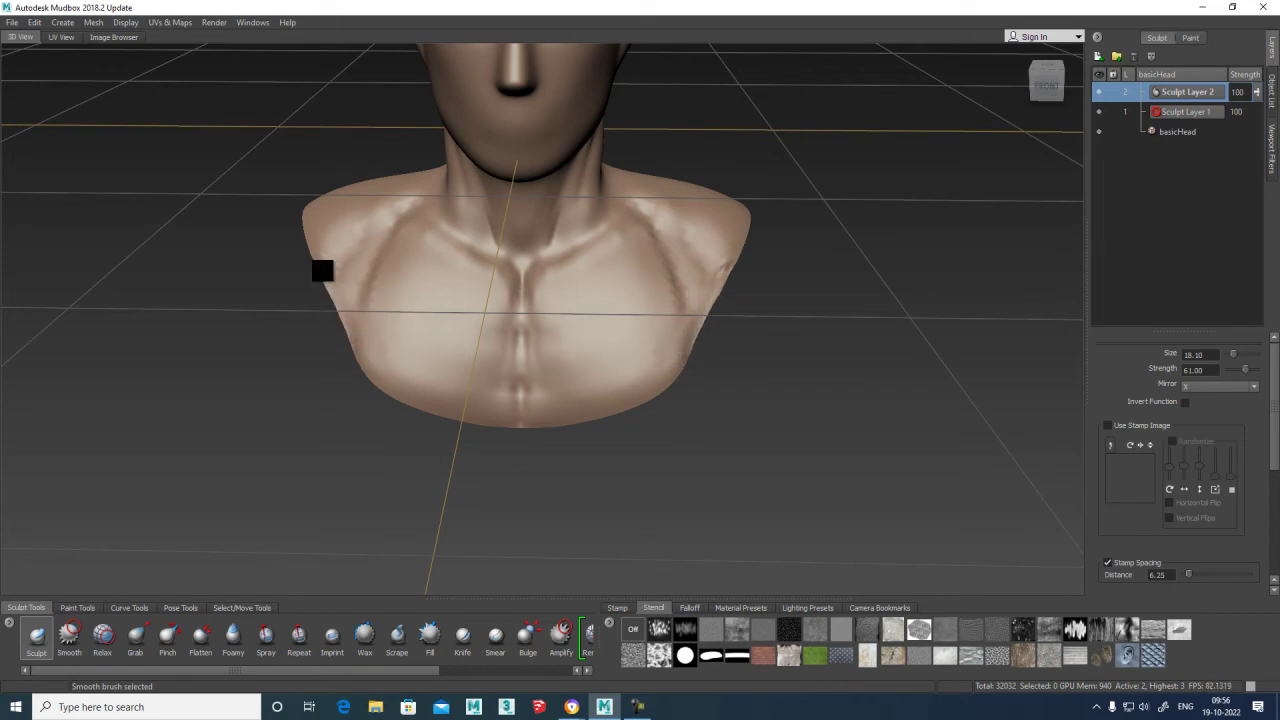
pyautogui.moveTo(391, 214)
pyautogui.keyDown('alt'); pyautogui.mouseDown()
pyautogui.moveTo(437, 314)
pyautogui.moveTo(358, 331)
pyautogui.moveTo(366, 363)
pyautogui.mouseUp(); pyautogui.keyUp('alt')
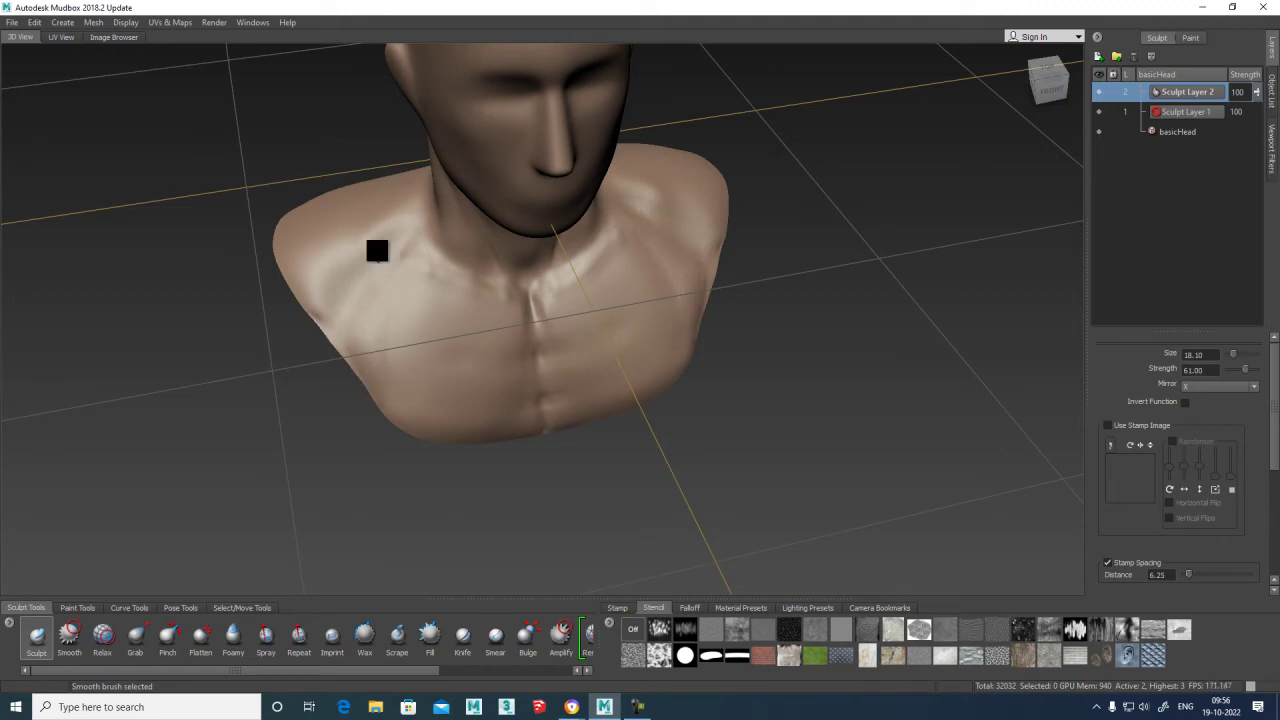
pyautogui.keyDown('alt'); pyautogui.moveTo(394, 197); pyautogui.dragTo(389, 251); pyautogui.keyUp('alt')
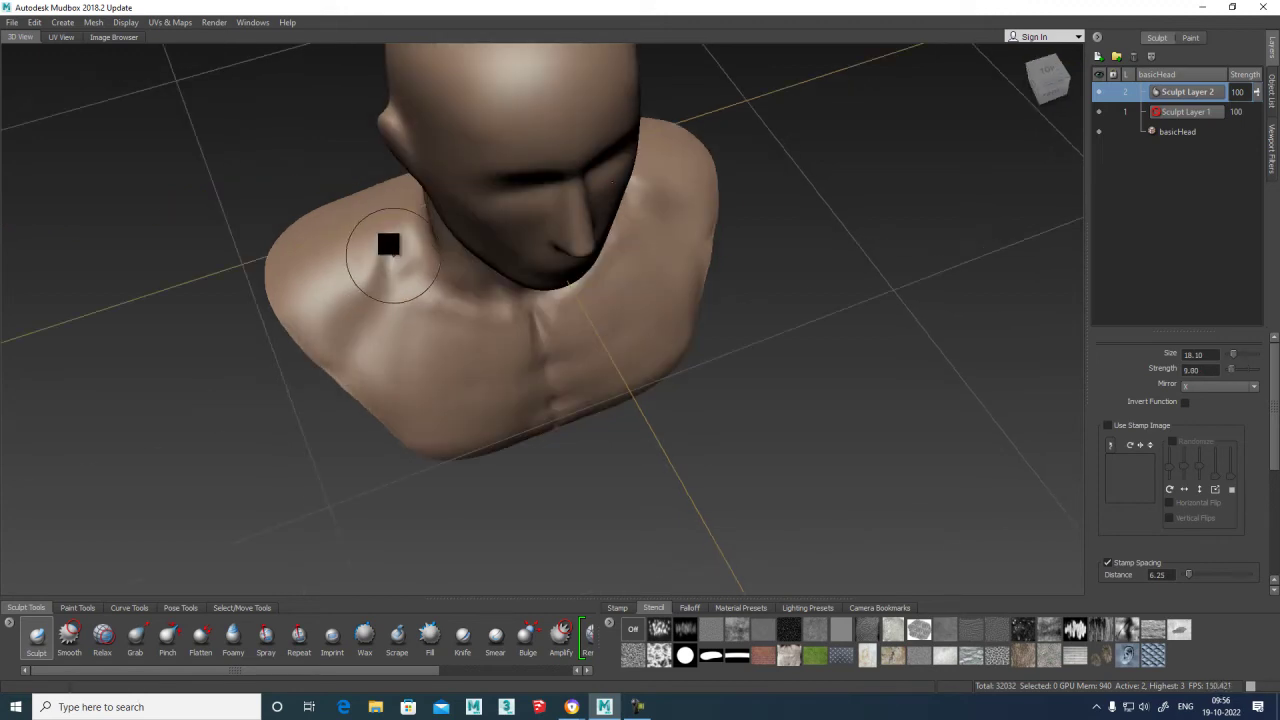
pyautogui.press('shift')
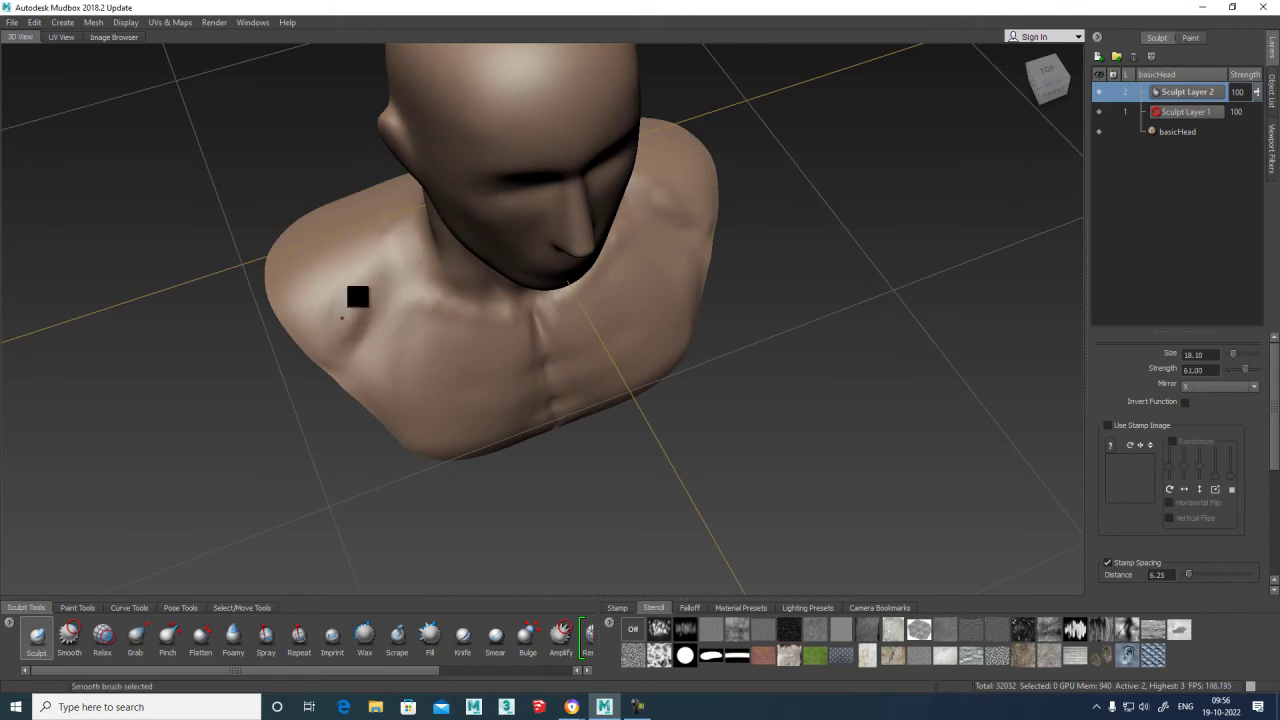
pyautogui.moveTo(354, 315)
pyautogui.mouseDown()
pyautogui.moveTo(366, 286)
pyautogui.moveTo(338, 325)
pyautogui.moveTo(346, 292)
pyautogui.moveTo(320, 317)
pyautogui.moveTo(320, 306)
pyautogui.mouseUp()
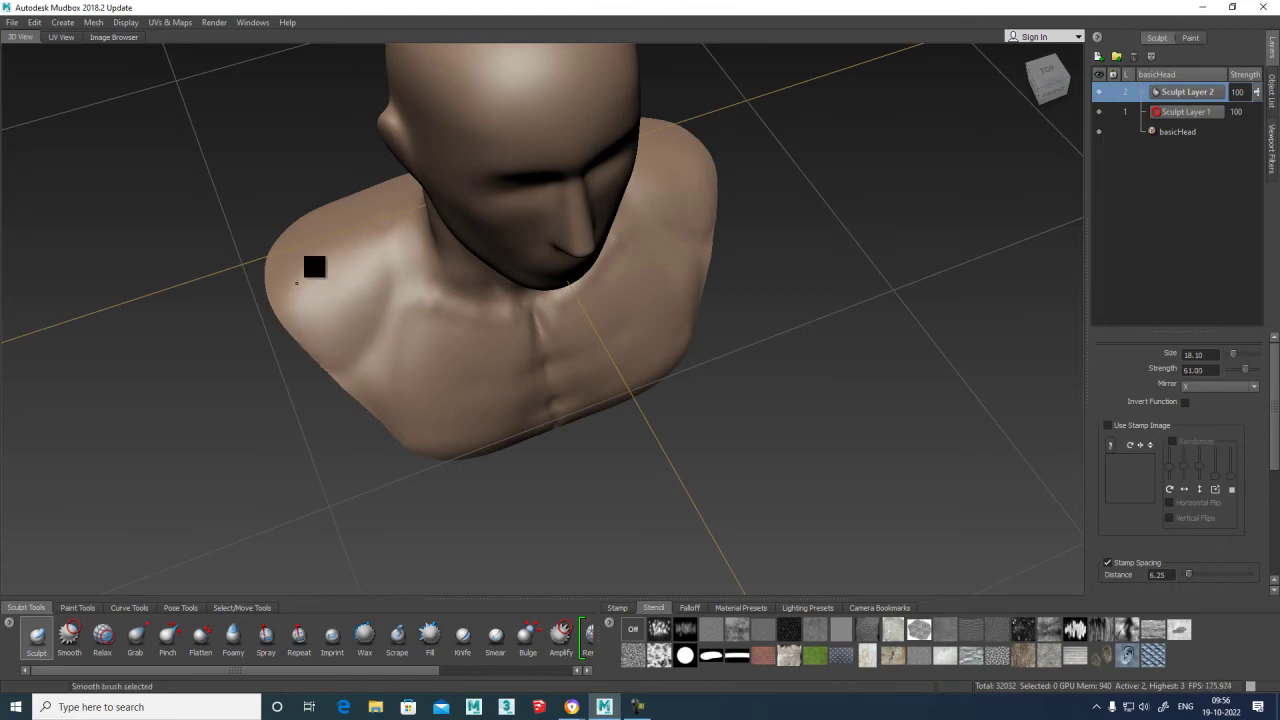
# Build up the back and top of the shoulder from the base of the neck to the bust's edge, and smooth it.
pyautogui.keyDown('alt'); pyautogui.moveTo(329, 343); pyautogui.dragTo(399, 368); pyautogui.keyUp('alt')
pyautogui.moveTo(323, 423)
pyautogui.keyDown('alt'); pyautogui.mouseDown()
pyautogui.moveTo(520, 406)
pyautogui.moveTo(545, 385)
pyautogui.mouseUp(); pyautogui.keyUp('alt')
pyautogui.moveTo(566, 338); pyautogui.dragTo(555, 505)
pyautogui.moveTo(529, 366)
pyautogui.mouseDown()
pyautogui.moveTo(529, 429)
pyautogui.moveTo(528, 367)
pyautogui.moveTo(509, 450)
pyautogui.moveTo(477, 438)
pyautogui.moveTo(509, 434)
pyautogui.moveTo(474, 437)
pyautogui.mouseUp()
pyautogui.moveTo(513, 326)
pyautogui.mouseDown()
pyautogui.moveTo(509, 403)
pyautogui.moveTo(529, 374)
pyautogui.moveTo(516, 411)
pyautogui.moveTo(519, 349)
pyautogui.moveTo(489, 311)
pyautogui.moveTo(526, 316)
pyautogui.moveTo(503, 331)
pyautogui.moveTo(494, 289)
pyautogui.moveTo(561, 346)
pyautogui.moveTo(483, 294)
pyautogui.moveTo(503, 277)
pyautogui.moveTo(486, 308)
pyautogui.moveTo(531, 297)
pyautogui.moveTo(557, 337)
pyautogui.moveTo(523, 471)
pyautogui.moveTo(526, 397)
pyautogui.moveTo(458, 435)
pyautogui.mouseUp()
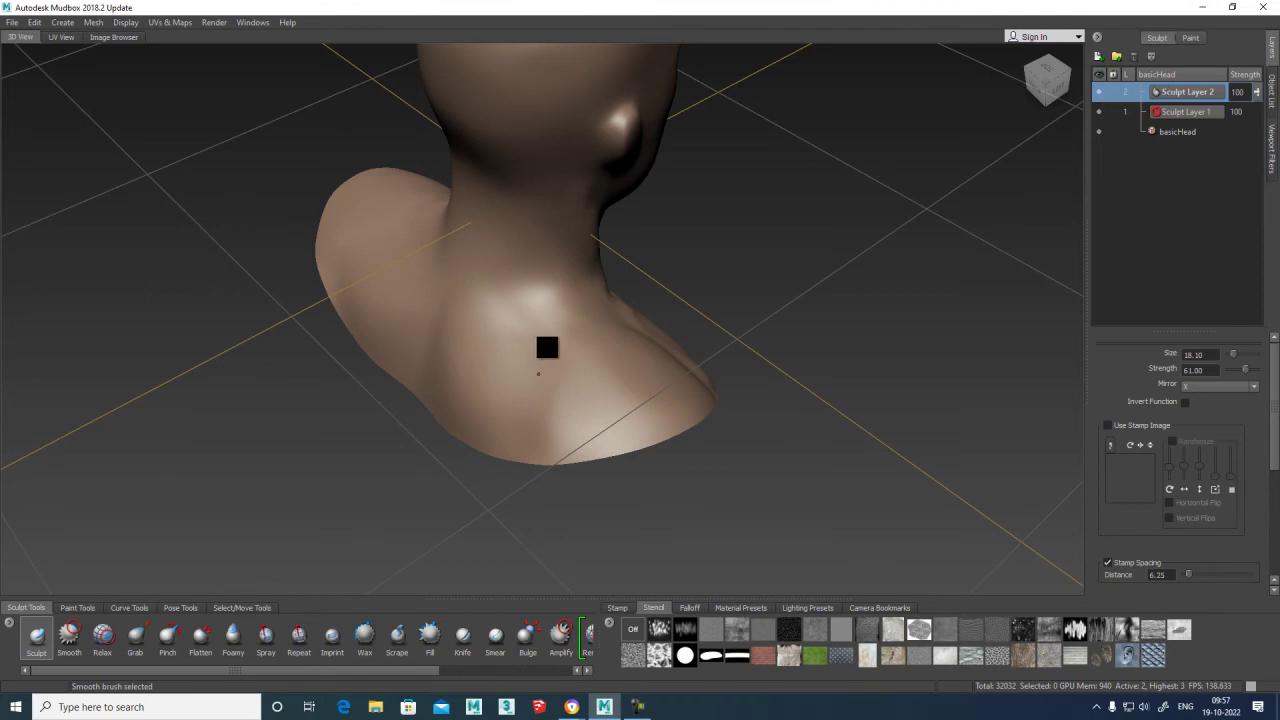
pyautogui.moveTo(551, 363)
pyautogui.keyDown('alt'); pyautogui.mouseDown()
pyautogui.moveTo(811, 309)
pyautogui.moveTo(590, 430)
pyautogui.moveTo(305, 290)
pyautogui.moveTo(620, 309)
pyautogui.moveTo(651, 331)
pyautogui.moveTo(563, 369)
pyautogui.mouseUp(); pyautogui.keyUp('alt')
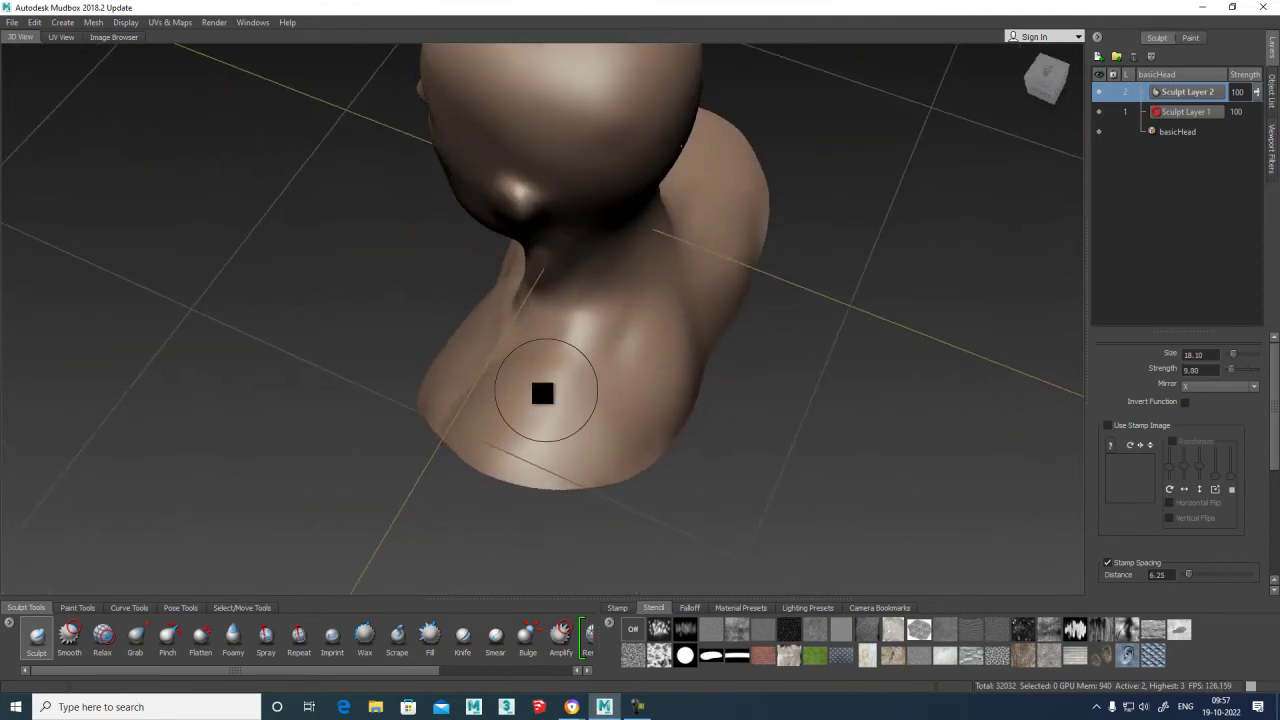
pyautogui.moveTo(479, 397)
pyautogui.mouseDown()
pyautogui.moveTo(494, 400)
pyautogui.moveTo(489, 431)
pyautogui.moveTo(500, 380)
pyautogui.moveTo(496, 424)
pyautogui.mouseUp()
pyautogui.press('shift')
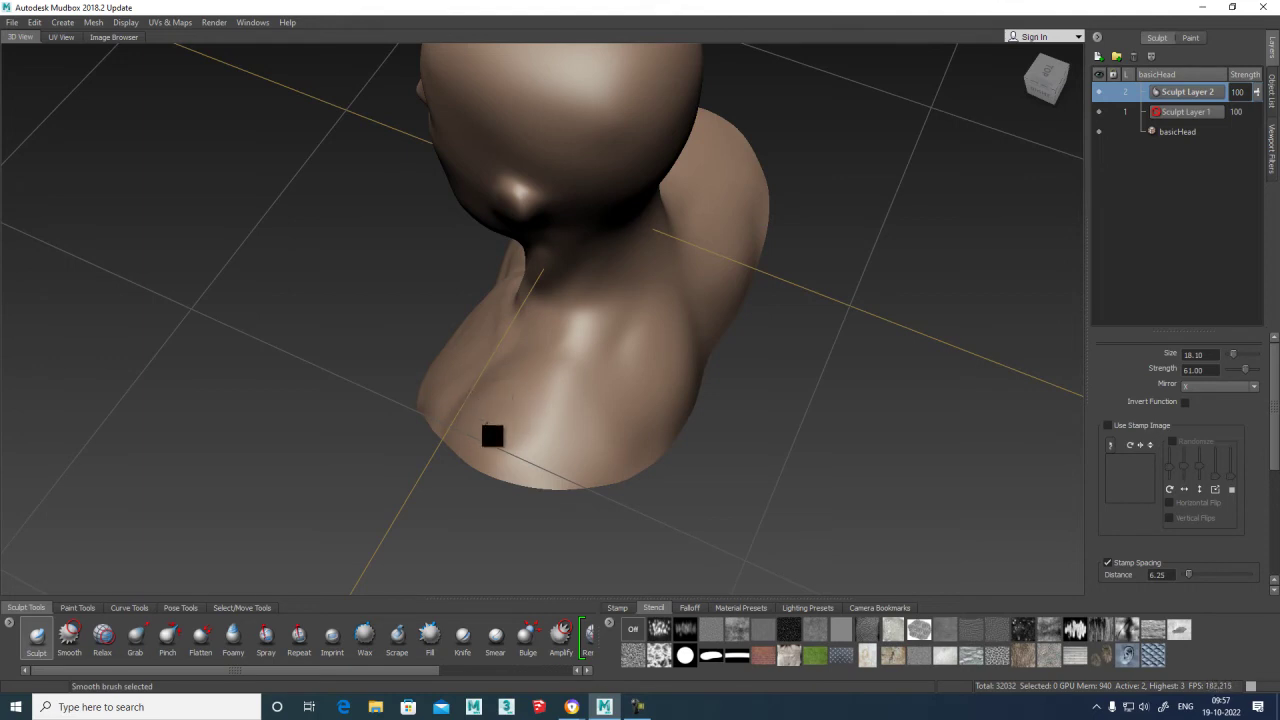
# Smooth the outer chest between the collarbone and the shoulder from the front.
pyautogui.keyDown('alt'); pyautogui.moveTo(666, 340); pyautogui.dragTo(1019, 295); pyautogui.keyUp('alt')
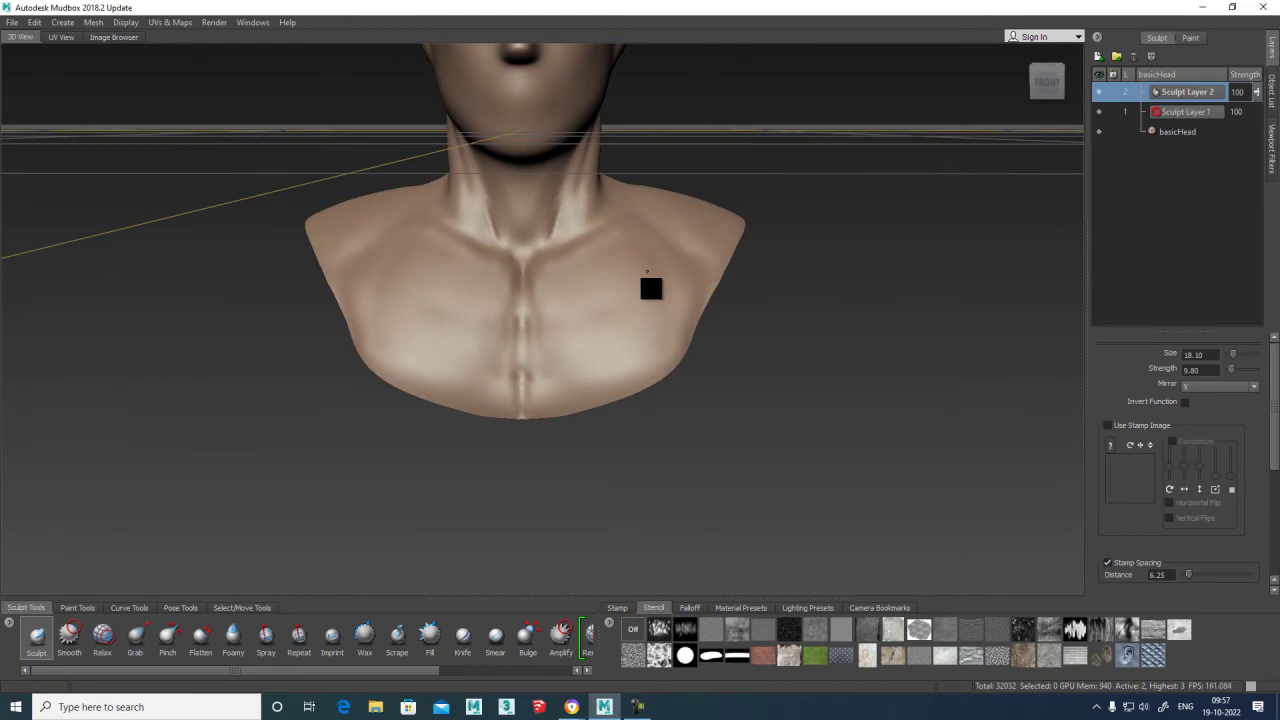
pyautogui.press('shift')
pyautogui.press('shift')
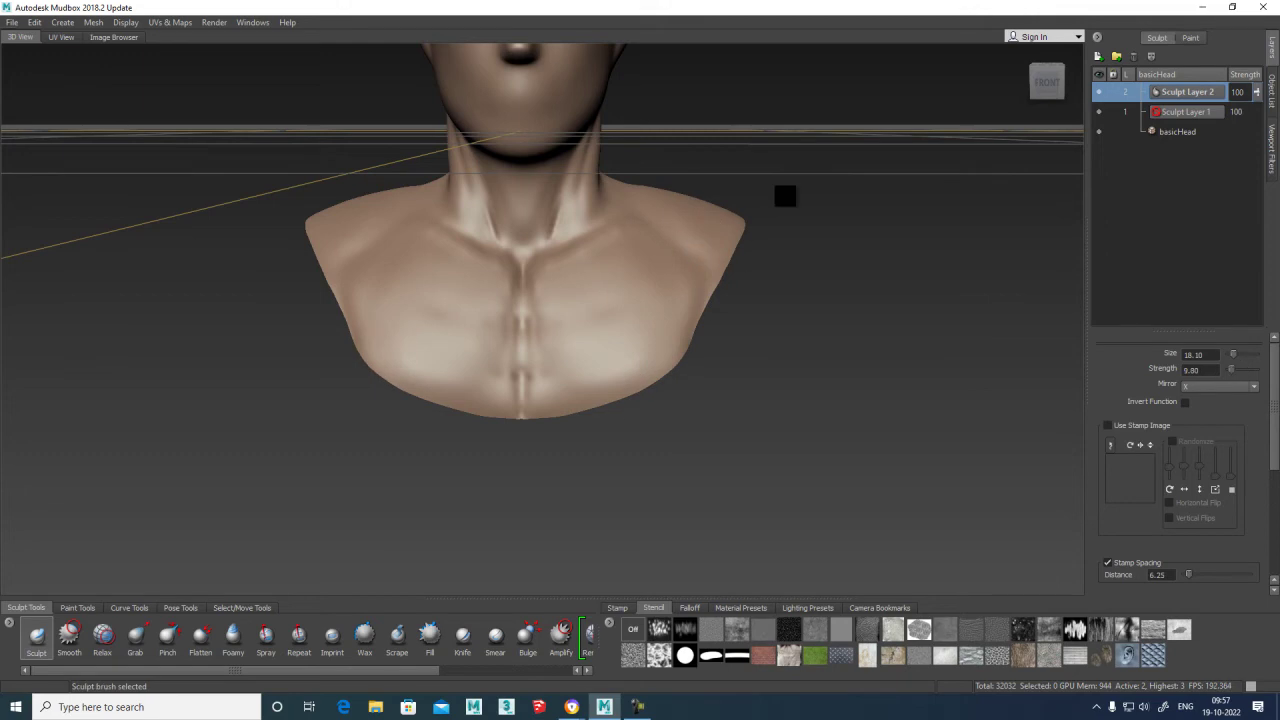
# Examine the overall shape of the head, neck and chest from the front, side and three-quarter views.
pyautogui.keyDown('alt'); pyautogui.moveTo(543, 263); pyautogui.dragTo(672, 192, button='right'); pyautogui.keyUp('alt')
pyautogui.keyDown('alt'); pyautogui.moveTo(672, 192); pyautogui.dragTo(637, 251); pyautogui.keyUp('alt')
pyautogui.keyDown('alt'); pyautogui.moveTo(706, 294); pyautogui.dragTo(578, 277); pyautogui.keyUp('alt')
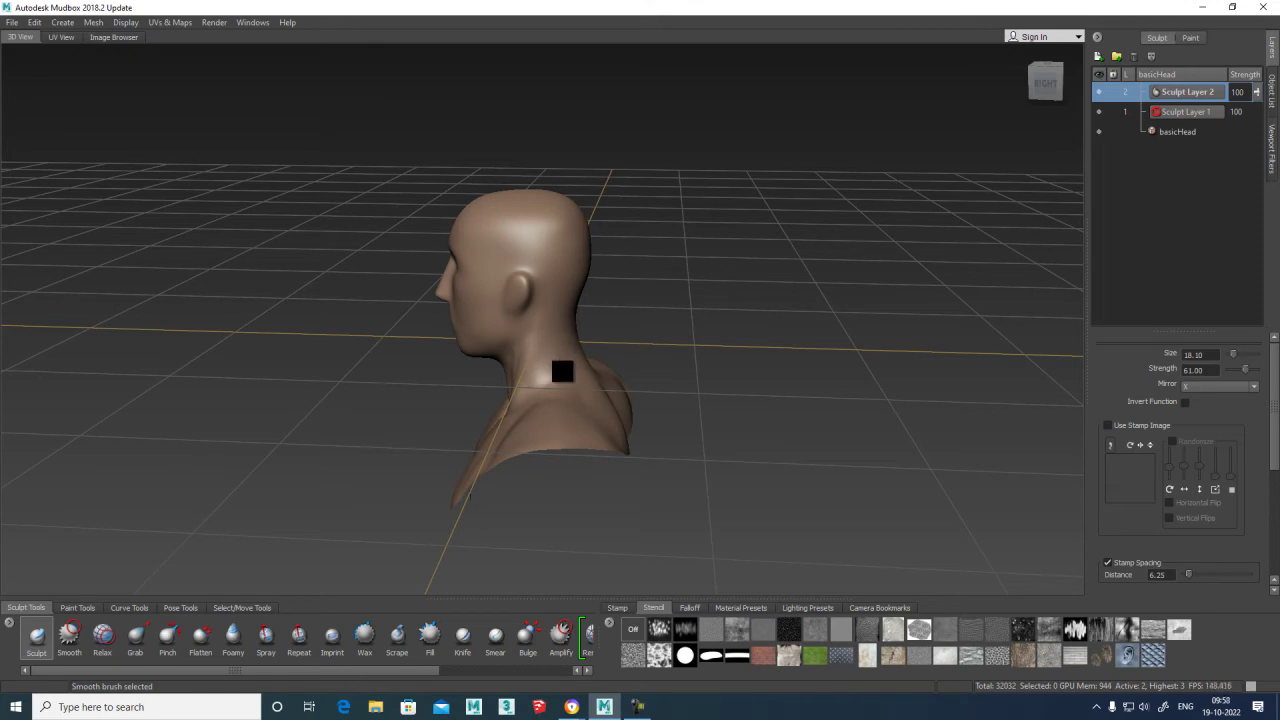
pyautogui.keyDown('alt'); pyautogui.moveTo(572, 344); pyautogui.dragTo(621, 341); pyautogui.keyUp('alt')
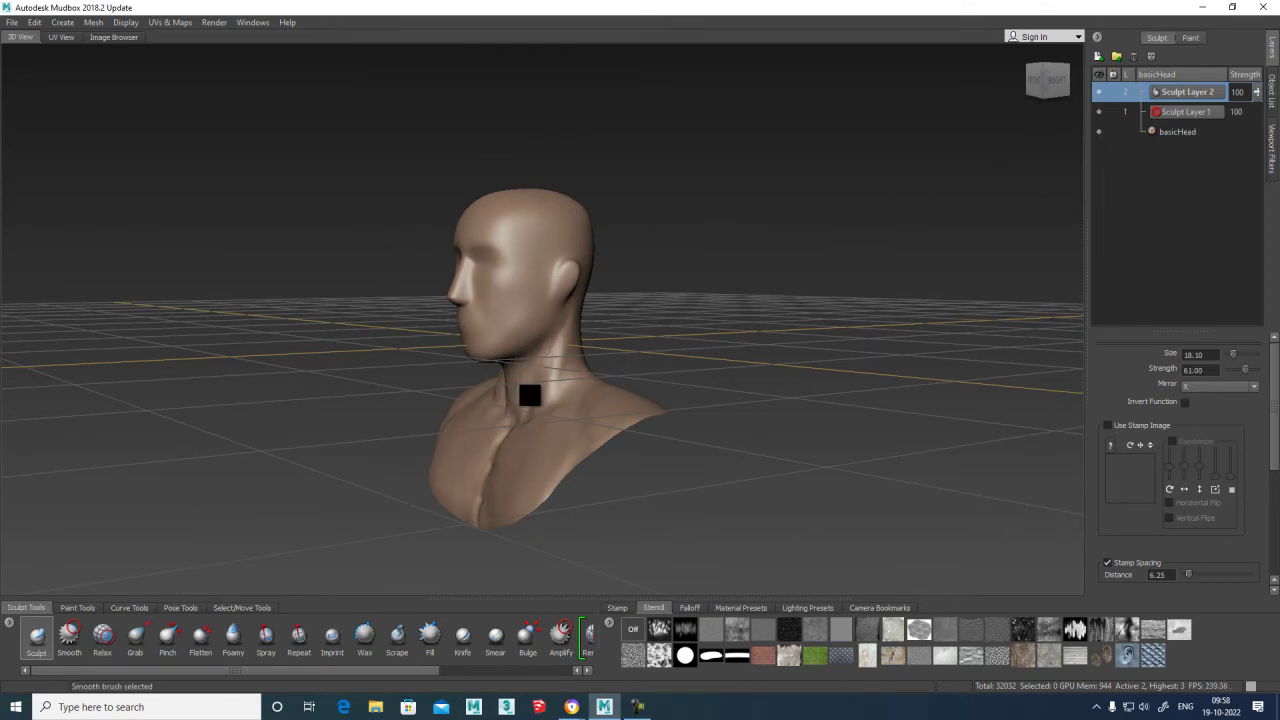
pyautogui.keyDown('alt'); pyautogui.moveTo(663, 280); pyautogui.dragTo(586, 303); pyautogui.keyUp('alt')
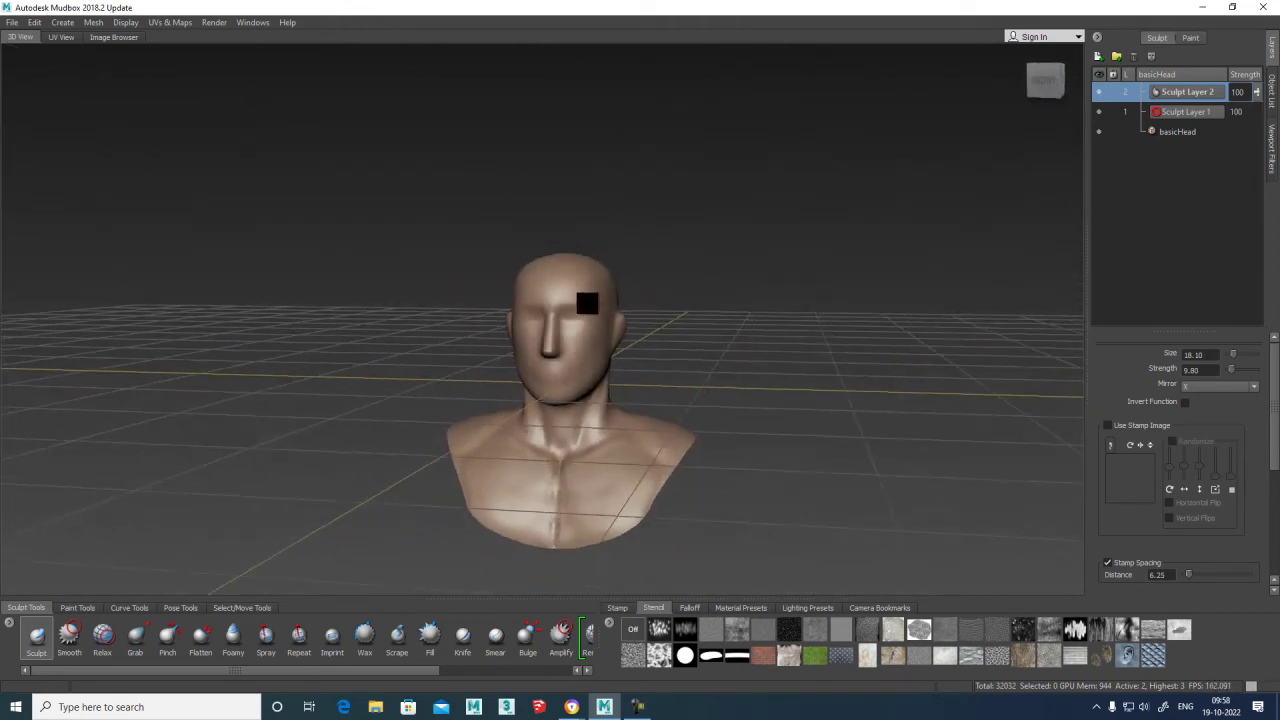
pyautogui.keyDown('alt'); pyautogui.moveTo(586, 303); pyautogui.dragTo(769, 404, button='right'); pyautogui.keyUp('alt')
pyautogui.keyDown('alt'); pyautogui.moveTo(769, 404); pyautogui.dragTo(617, 307); pyautogui.keyUp('alt')
pyautogui.keyDown('alt'); pyautogui.moveTo(693, 293); pyautogui.dragTo(910, 184); pyautogui.keyUp('alt')
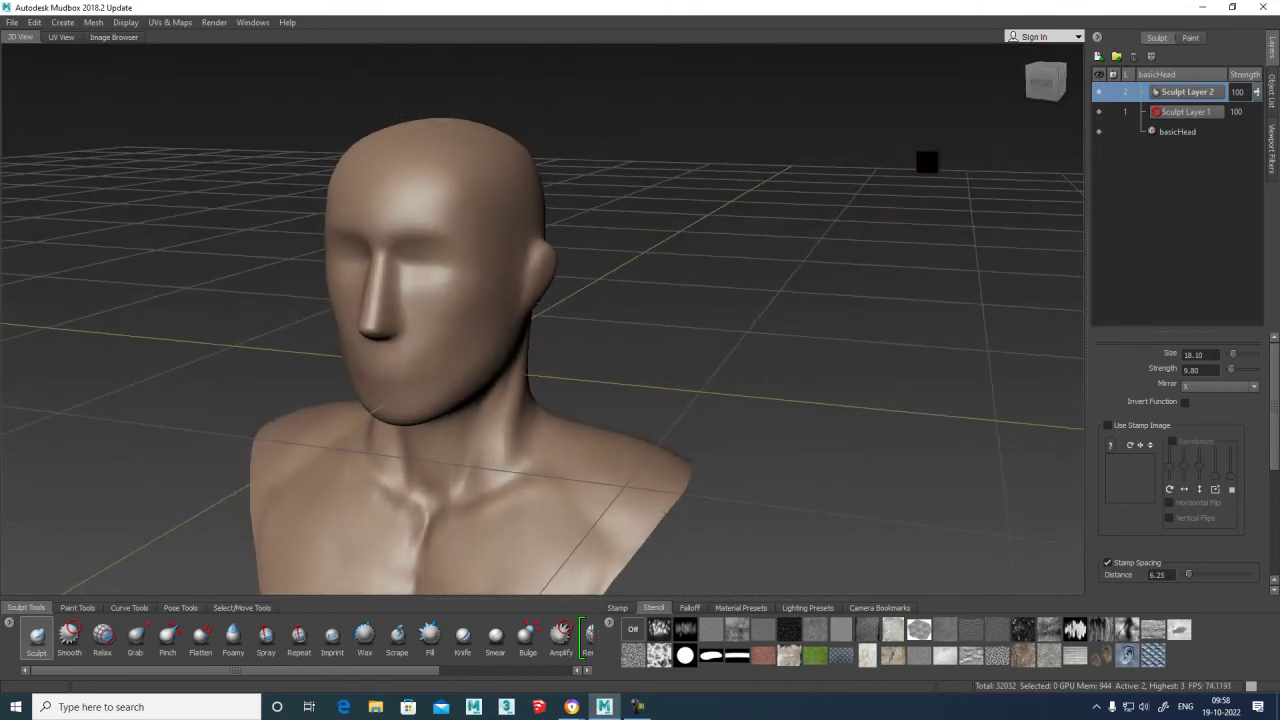
pyautogui.keyDown('alt'); pyautogui.moveTo(670, 312); pyautogui.dragTo(632, 283); pyautogui.keyUp('alt')
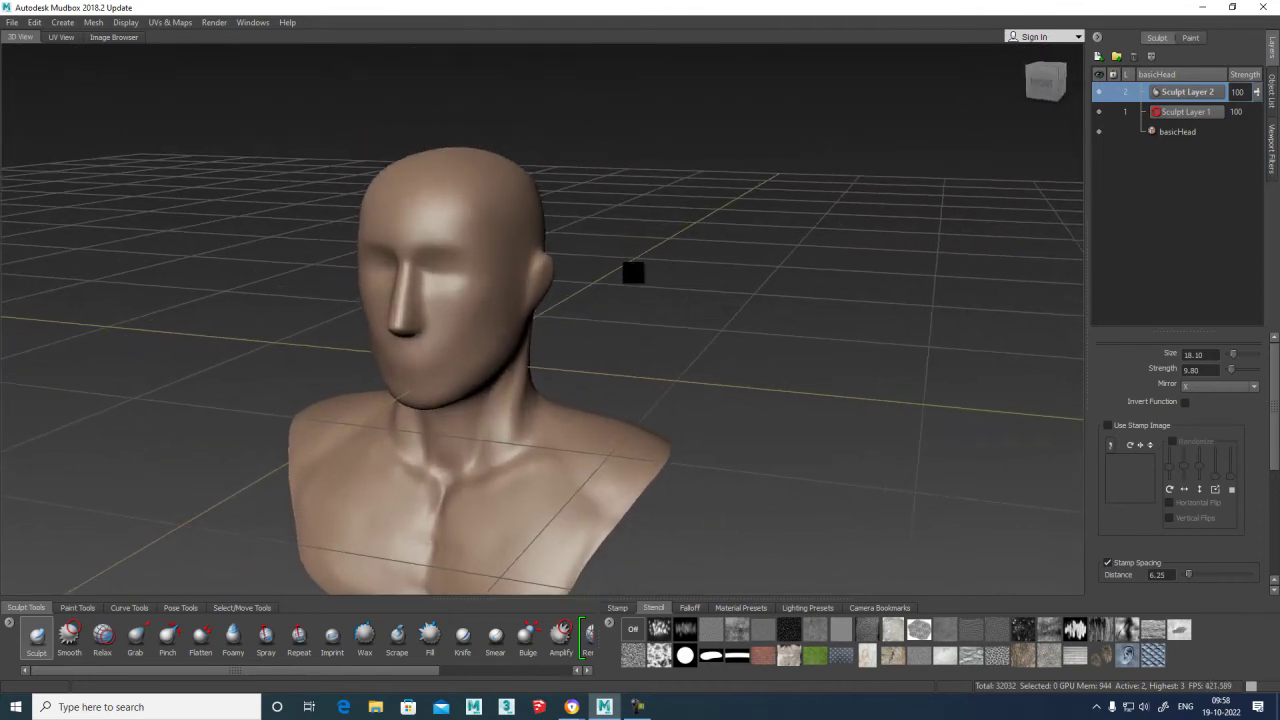
pyautogui.moveTo(482, 375)
pyautogui.keyDown('alt'); pyautogui.mouseDown()
pyautogui.moveTo(589, 223)
pyautogui.moveTo(650, 170)
pyautogui.mouseUp(); pyautogui.keyUp('alt')
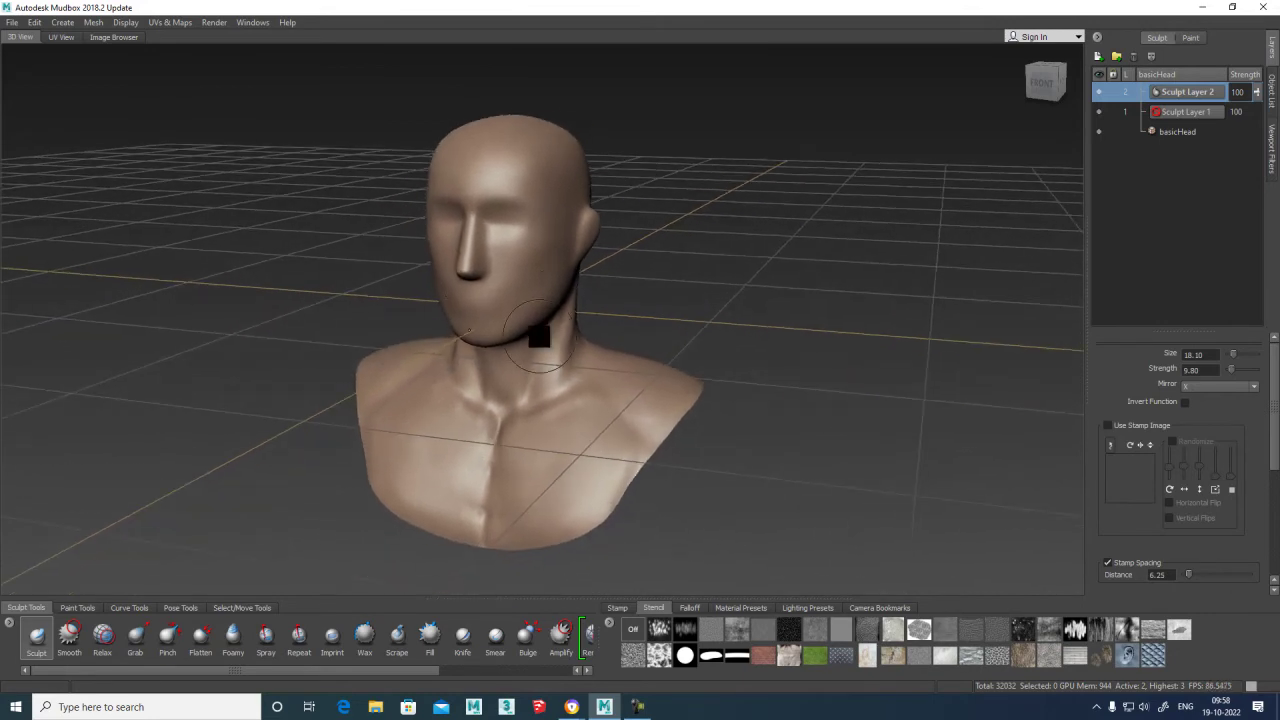
pyautogui.keyDown('alt'); pyautogui.moveTo(701, 260); pyautogui.dragTo(629, 266); pyautogui.keyUp('alt')
# Try sculpting the cheek, jaw and mouth area on Sculpt Layer 2, smoothing the strokes.
pyautogui.keyDown('alt'); pyautogui.moveTo(528, 255); pyautogui.dragTo(535, 283); pyautogui.keyUp('alt')
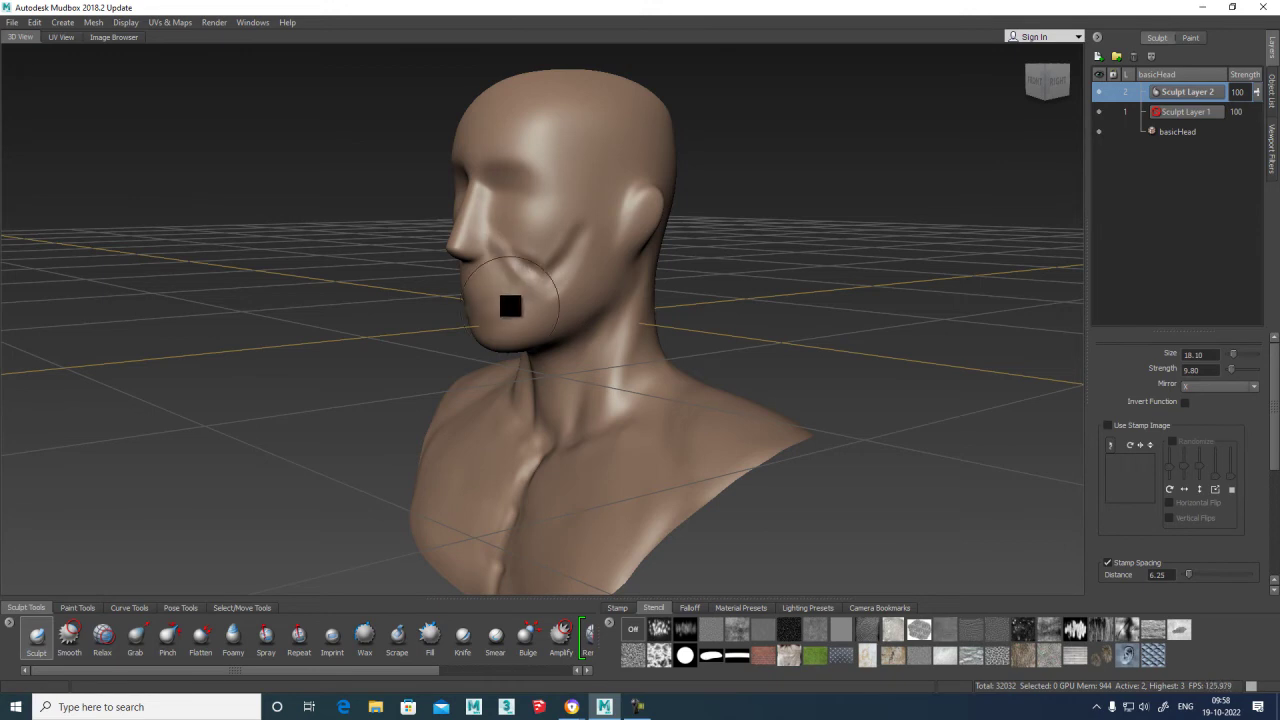
pyautogui.press('shift')
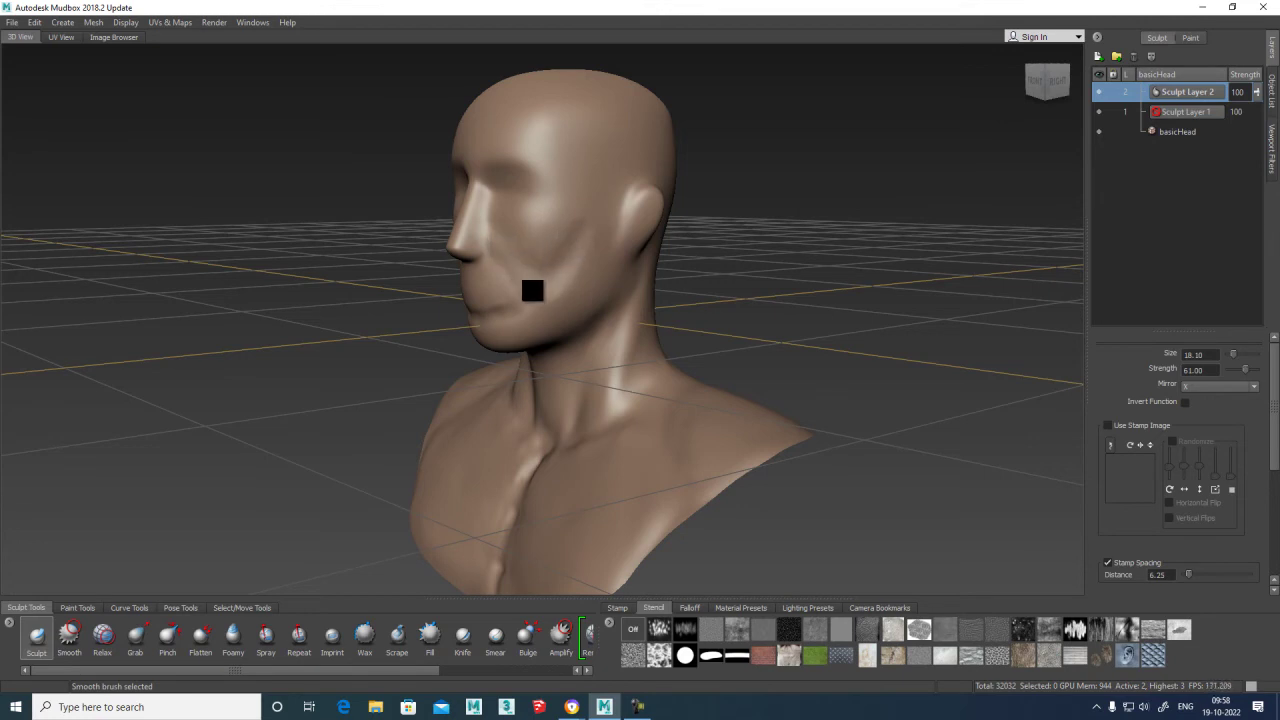
pyautogui.keyDown('alt'); pyautogui.moveTo(606, 266); pyautogui.dragTo(620, 191); pyautogui.keyUp('alt')
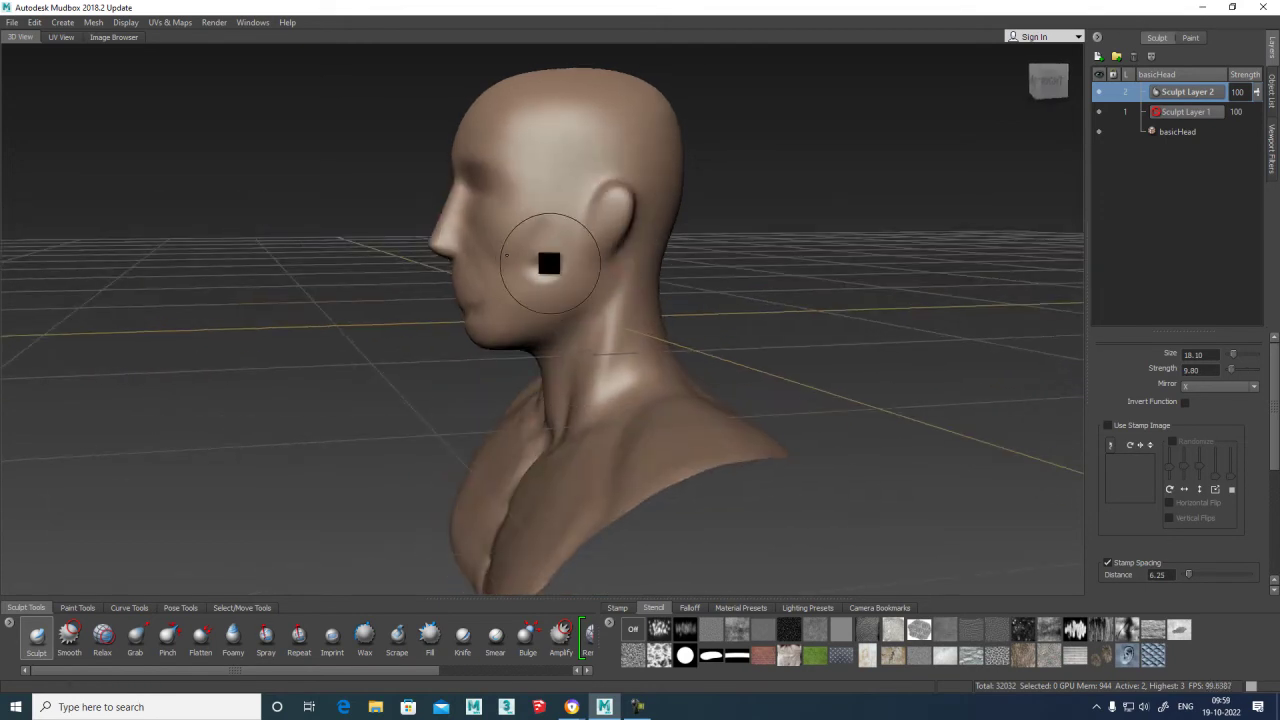
pyautogui.press('shift')
pyautogui.press('shift')
pyautogui.press('shift')
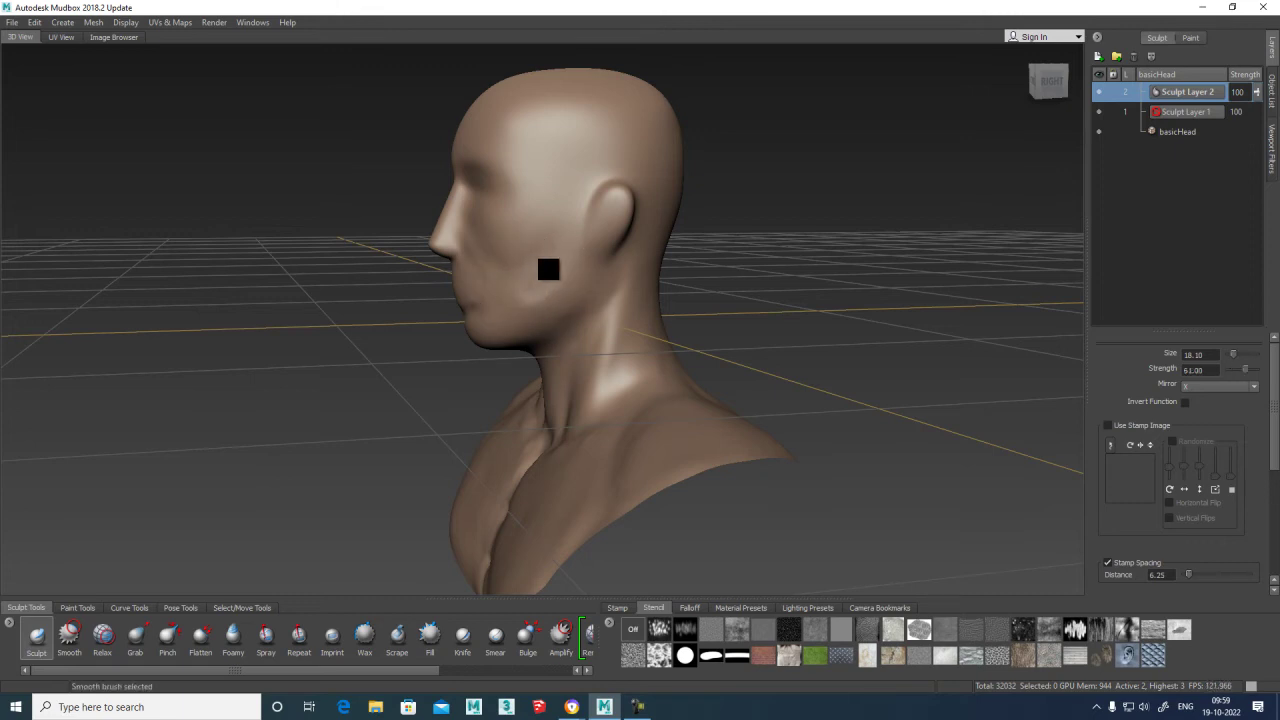
pyautogui.moveTo(549, 260)
pyautogui.keyDown('alt'); pyautogui.mouseDown()
pyautogui.moveTo(763, 297)
pyautogui.moveTo(886, 300)
pyautogui.moveTo(583, 240)
pyautogui.mouseUp(); pyautogui.keyUp('alt')
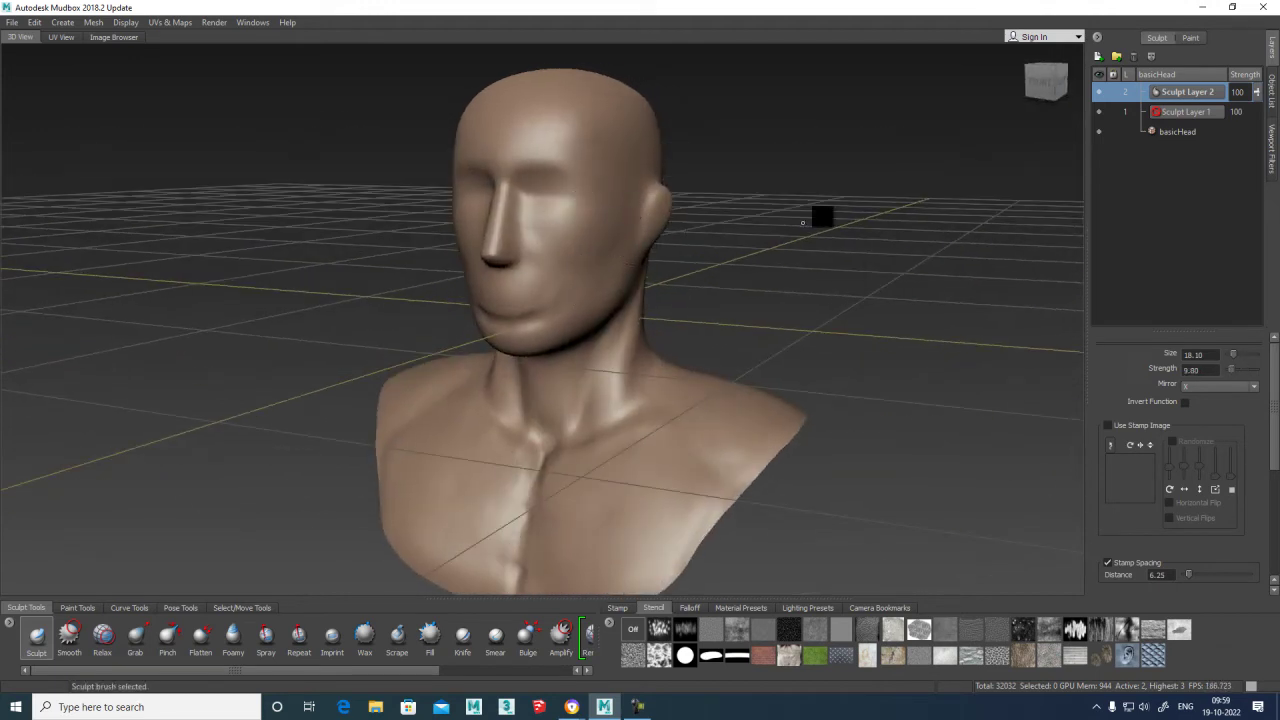
# Erase the sculpted strokes from the cheeks and mouth on Sculpt Layer 2 with the Erase brush, and check both sides.
pyautogui.moveTo(866, 246)
pyautogui.keyDown('alt'); pyautogui.mouseDown()
pyautogui.moveTo(760, 314)
pyautogui.moveTo(622, 246)
pyautogui.mouseUp(); pyautogui.keyUp('alt')
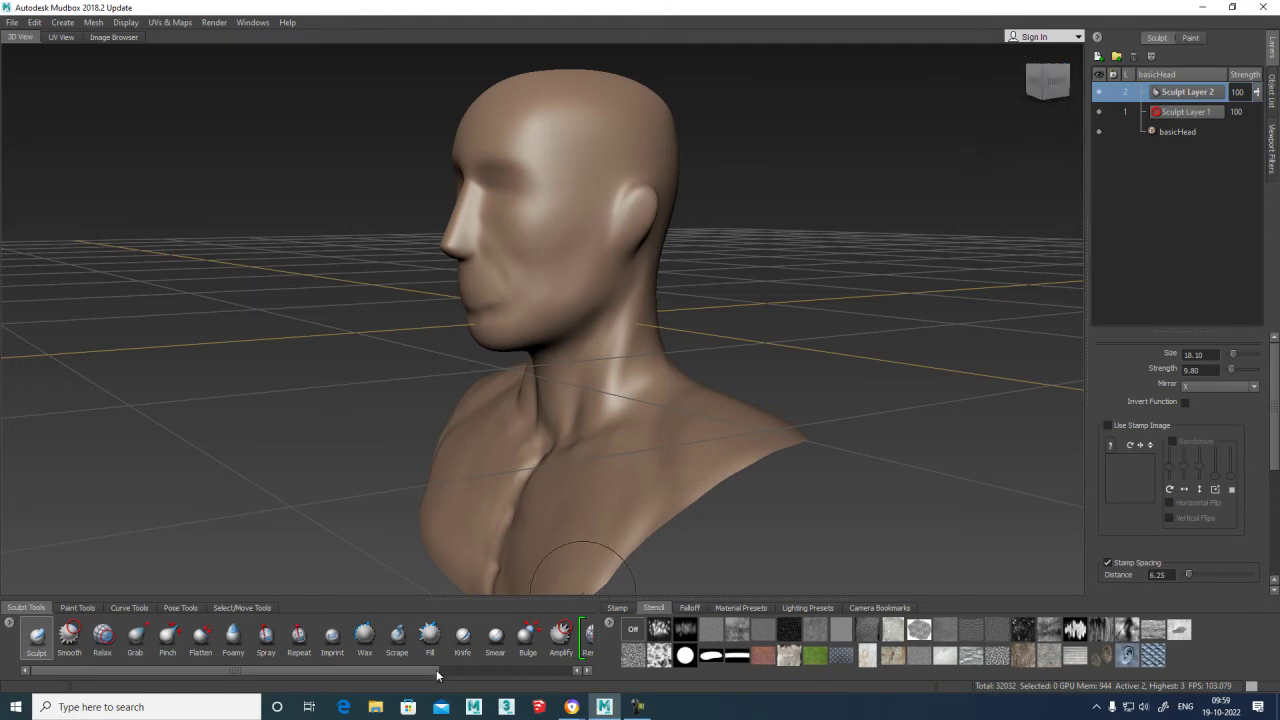
pyautogui.moveTo(427, 676)
pyautogui.mouseDown()
pyautogui.moveTo(510, 677)
pyautogui.moveTo(598, 655)
pyautogui.mouseUp()
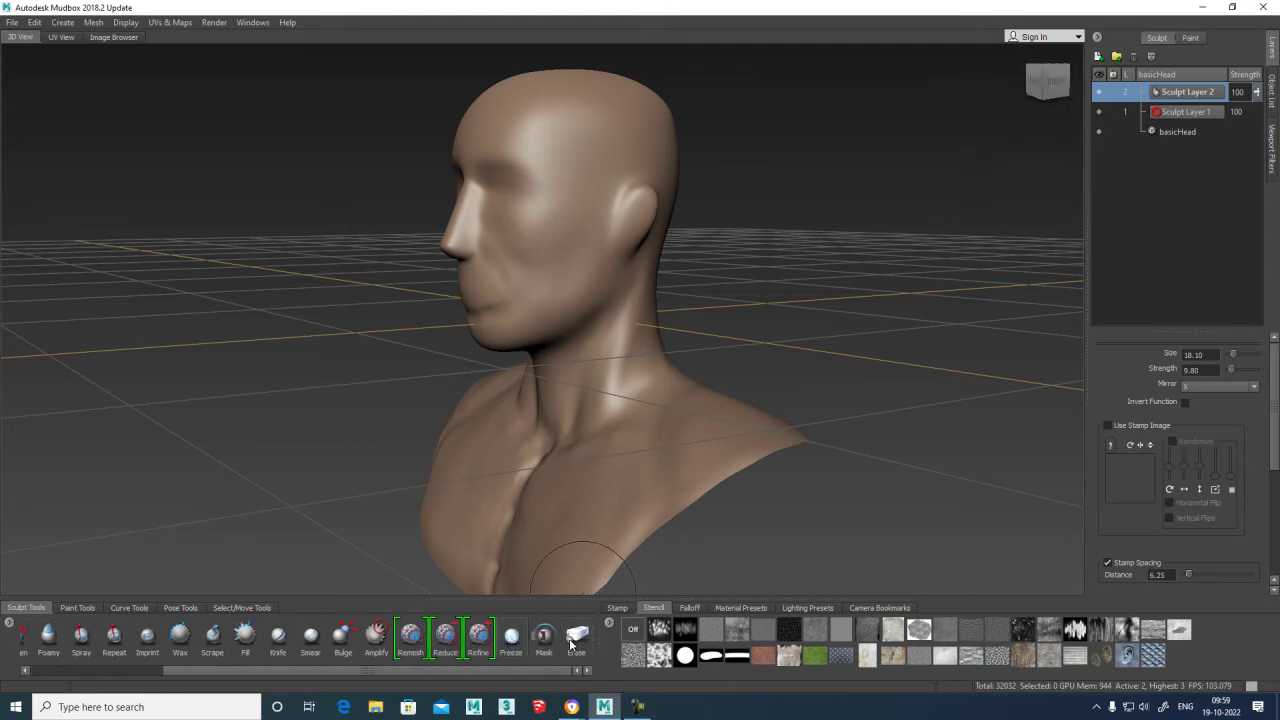
pyautogui.click(576, 638)
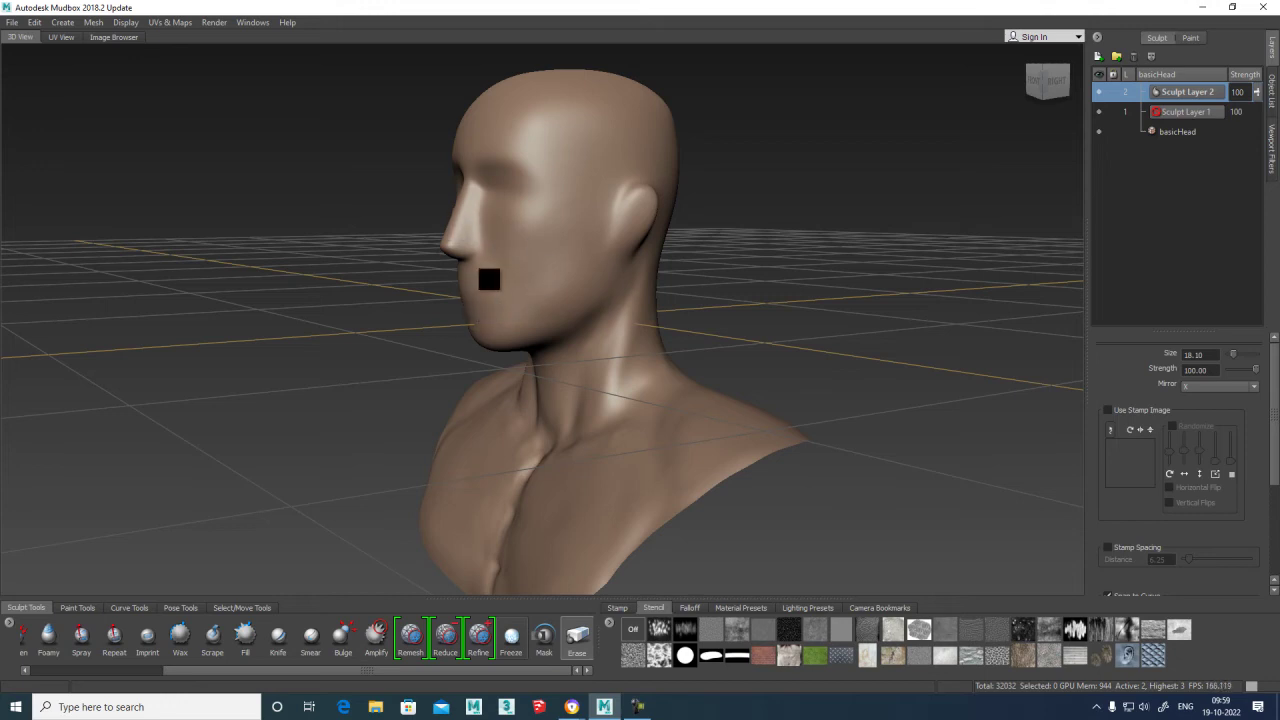
pyautogui.keyDown('alt'); pyautogui.moveTo(732, 248); pyautogui.dragTo(807, 228); pyautogui.keyUp('alt')
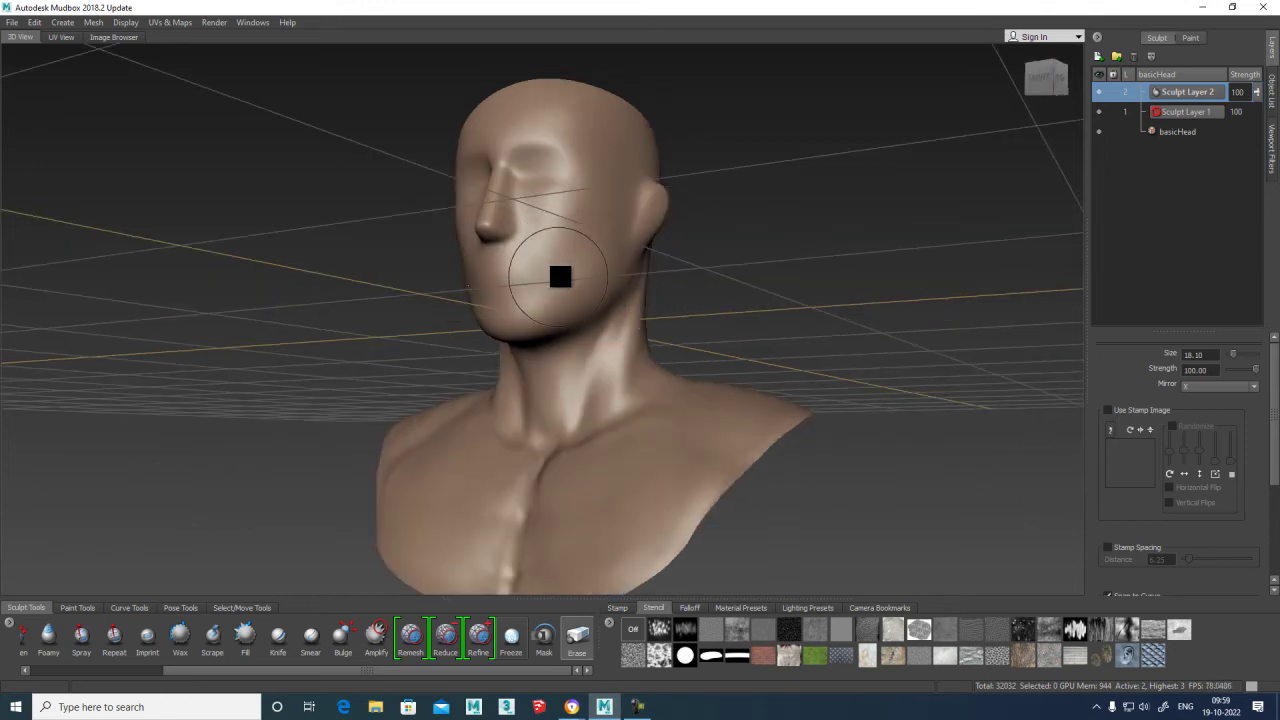
pyautogui.moveTo(542, 259)
pyautogui.keyDown('alt'); pyautogui.mouseDown()
pyautogui.moveTo(663, 274)
pyautogui.moveTo(545, 278)
pyautogui.mouseUp(); pyautogui.keyUp('alt')
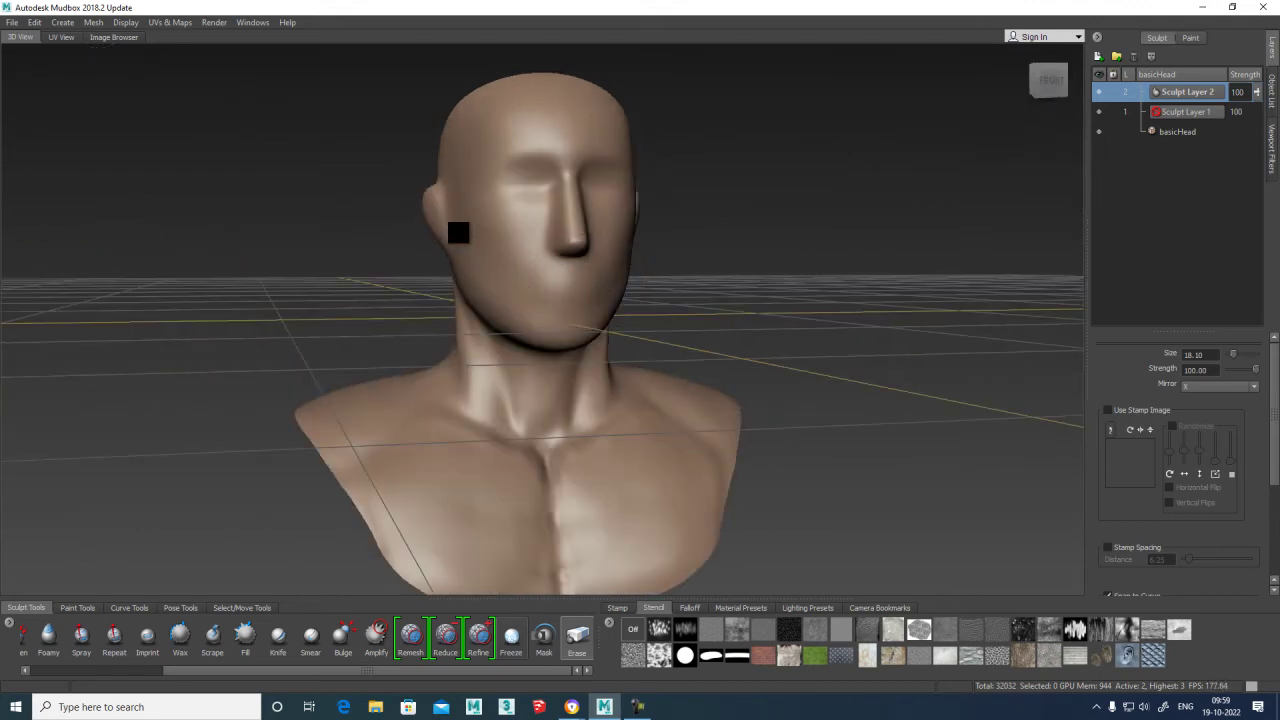
pyautogui.keyDown('alt'); pyautogui.moveTo(715, 222); pyautogui.dragTo(549, 229); pyautogui.keyUp('alt')
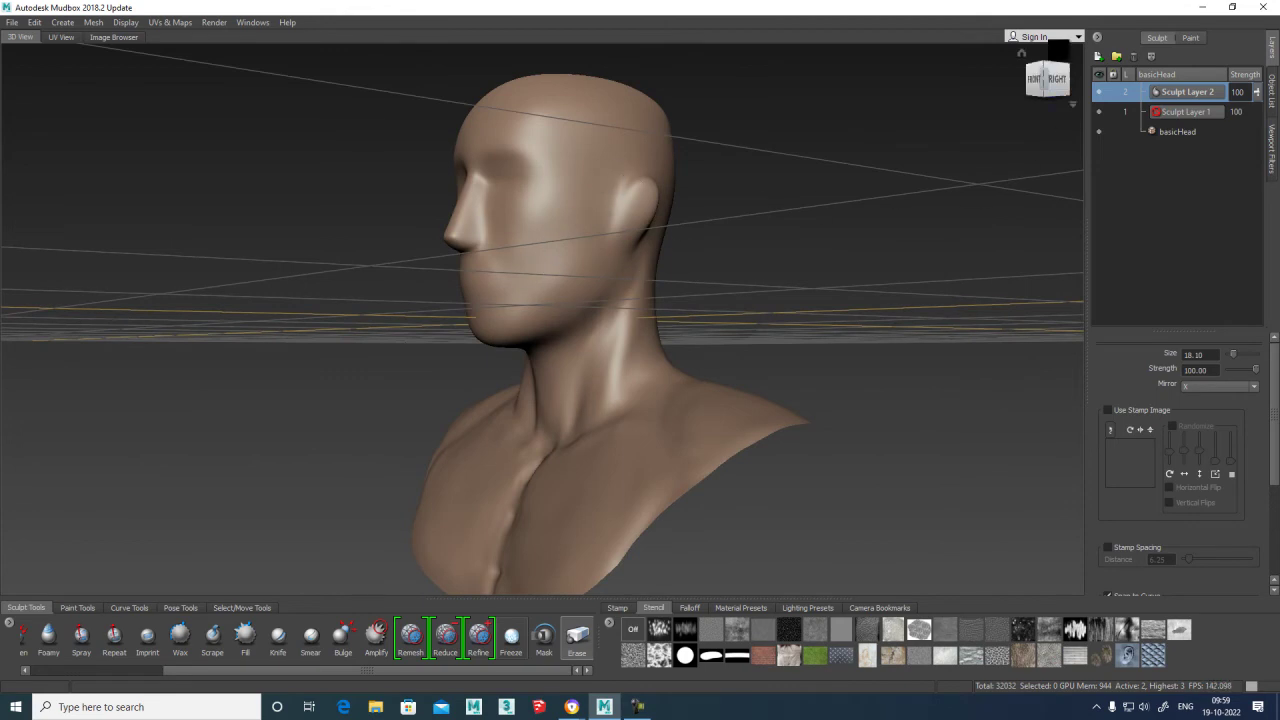
# Add a new sculpt layer above Sculpt Layer 2 and name it face_detailing.
pyautogui.click(1098, 57)
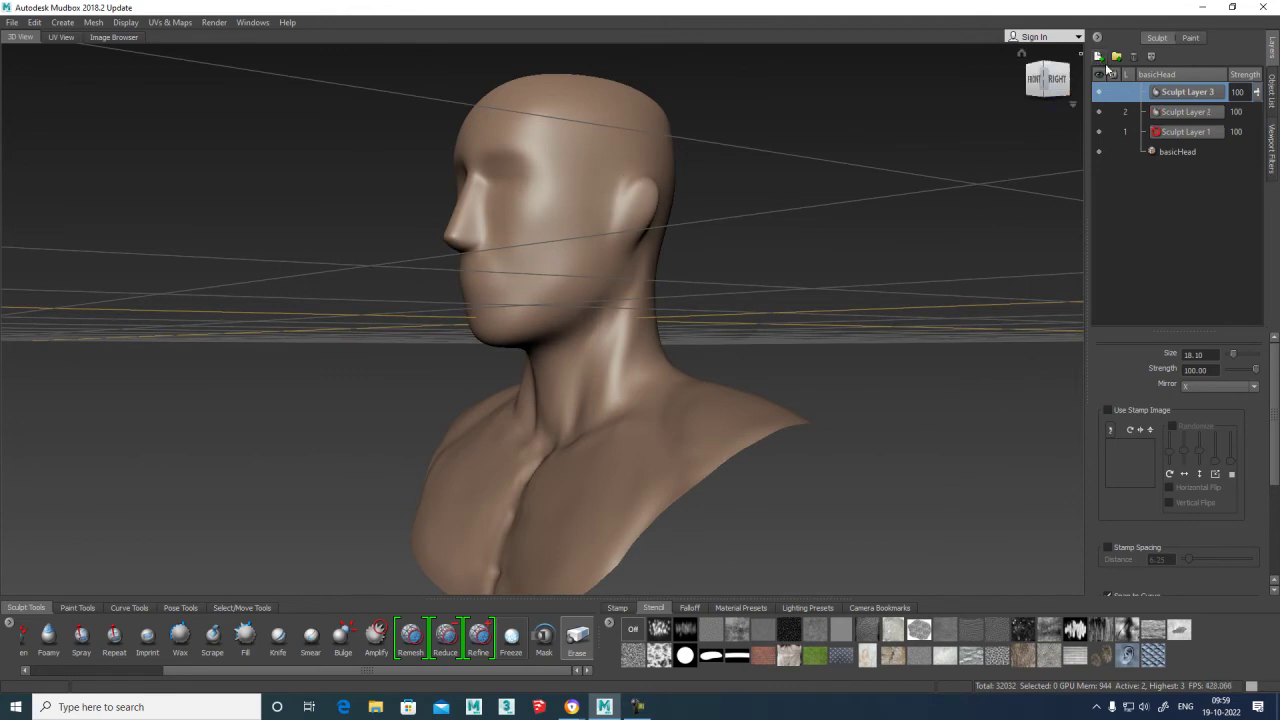
pyautogui.doubleClick(1185, 92)
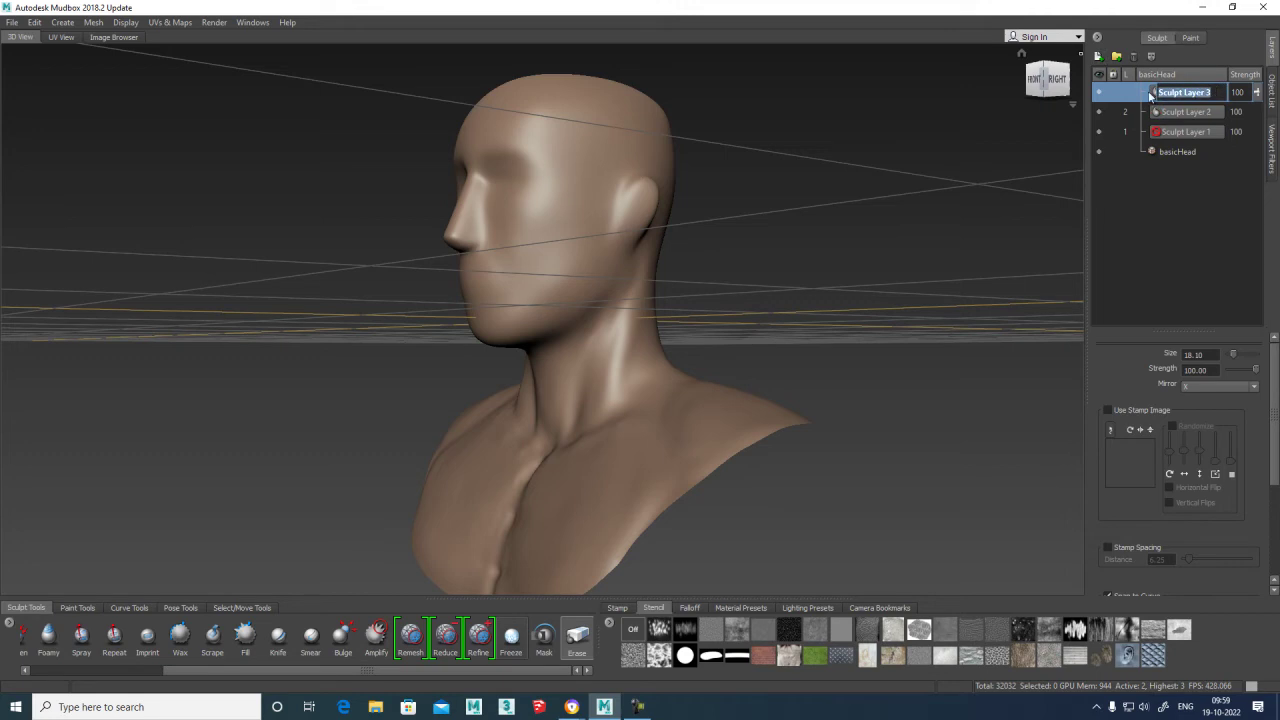
pyautogui.write('facae')
pyautogui.press('BackSpace')
pyautogui.press('BackSpace')
pyautogui.write('e_detailing')
pyautogui.press('Return')
pyautogui.moveTo(758, 297)
pyautogui.keyDown('alt'); pyautogui.mouseDown()
pyautogui.moveTo(780, 337)
pyautogui.moveTo(762, 298)
pyautogui.mouseUp(); pyautogui.keyUp('alt')
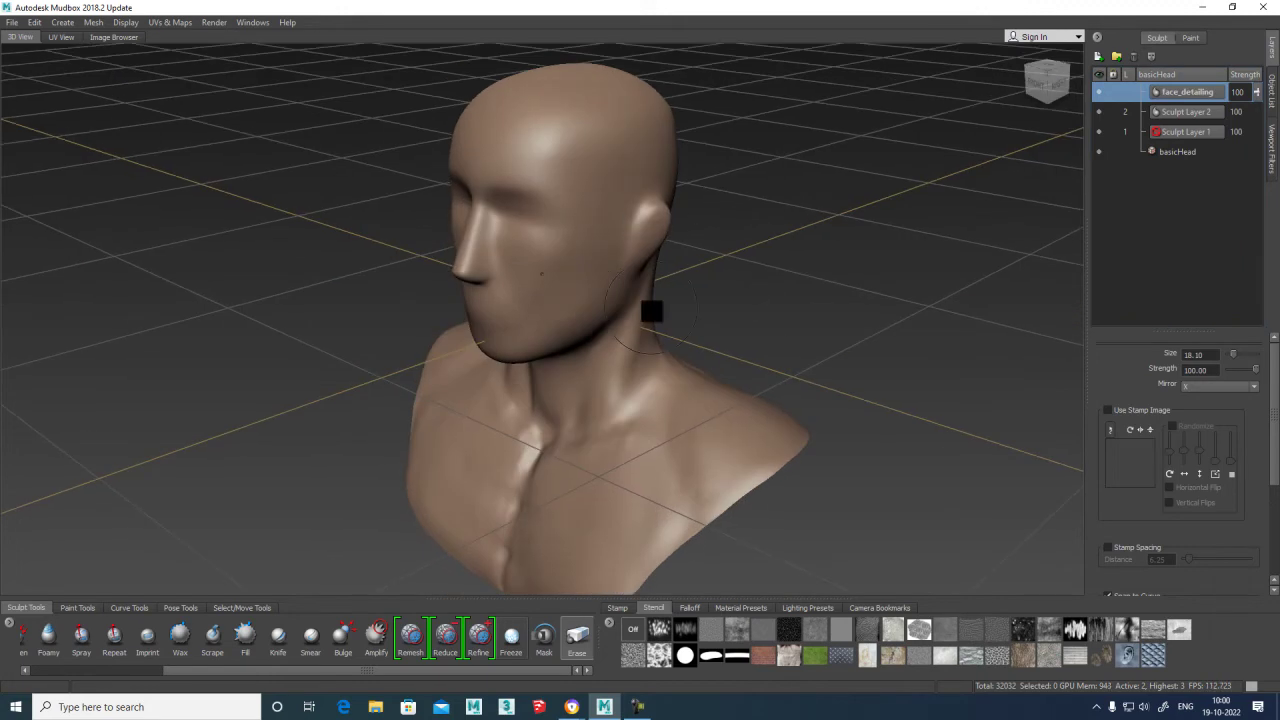
pyautogui.keyDown('alt'); pyautogui.moveTo(635, 280); pyautogui.dragTo(702, 291); pyautogui.keyUp('alt')
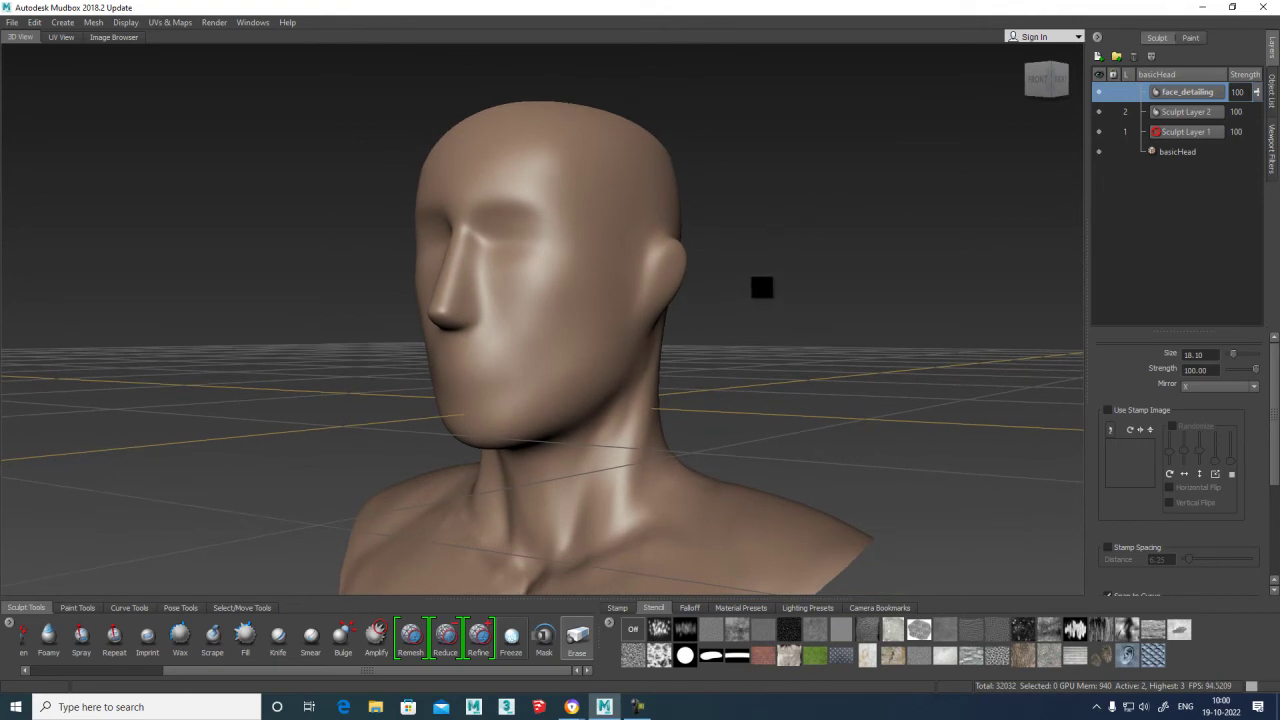
# Turn off the grid in the 3D view and frame the head in a three-quarter view.
pyautogui.moveTo(805, 270)
pyautogui.mouseDown(button='right')
pyautogui.moveTo(797, 238)
pyautogui.moveTo(735, 282)
pyautogui.moveTo(774, 230)
pyautogui.moveTo(836, 298)
pyautogui.moveTo(818, 262)
pyautogui.moveTo(778, 246)
pyautogui.moveTo(810, 245)
pyautogui.moveTo(742, 278)
pyautogui.moveTo(852, 260)
pyautogui.moveTo(826, 310)
pyautogui.mouseUp(button='right')
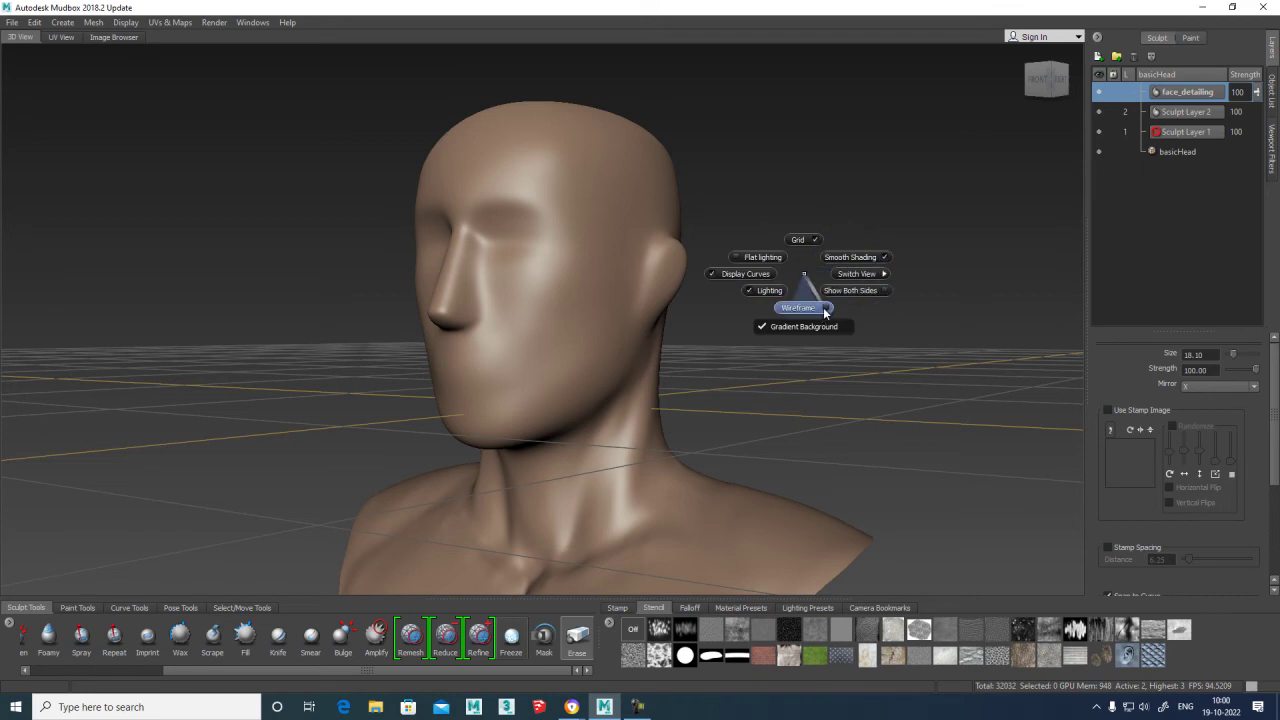
pyautogui.moveTo(826, 310); pyautogui.dragTo(816, 240, button='right')
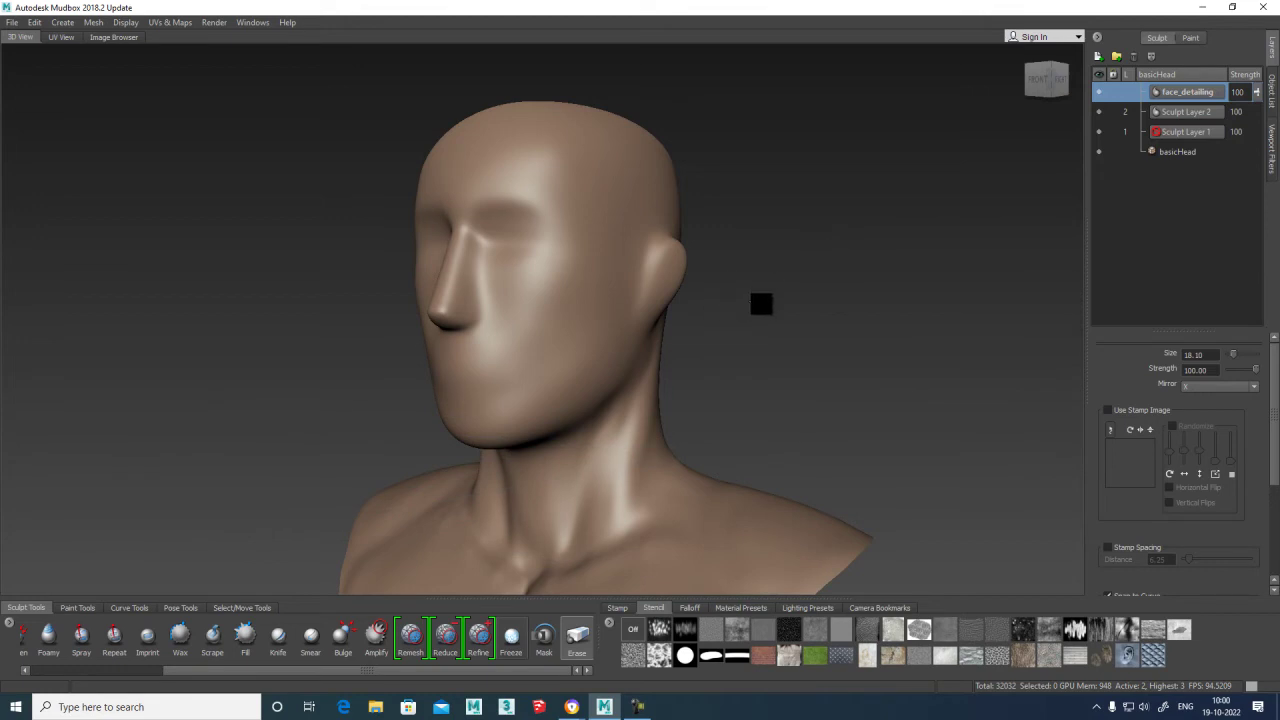
pyautogui.keyDown('alt'); pyautogui.moveTo(737, 294); pyautogui.dragTo(679, 249, button='middle'); pyautogui.keyUp('alt')
pyautogui.scroll(-4, 679, 249)
pyautogui.keyDown('alt'); pyautogui.moveTo(609, 226); pyautogui.dragTo(651, 306); pyautogui.keyUp('alt')
pyautogui.moveTo(651, 306)
pyautogui.keyDown('alt'); pyautogui.mouseDown(button='right')
pyautogui.moveTo(700, 337)
pyautogui.moveTo(737, 408)
pyautogui.moveTo(760, 414)
pyautogui.mouseUp(button='right'); pyautogui.keyUp('alt')
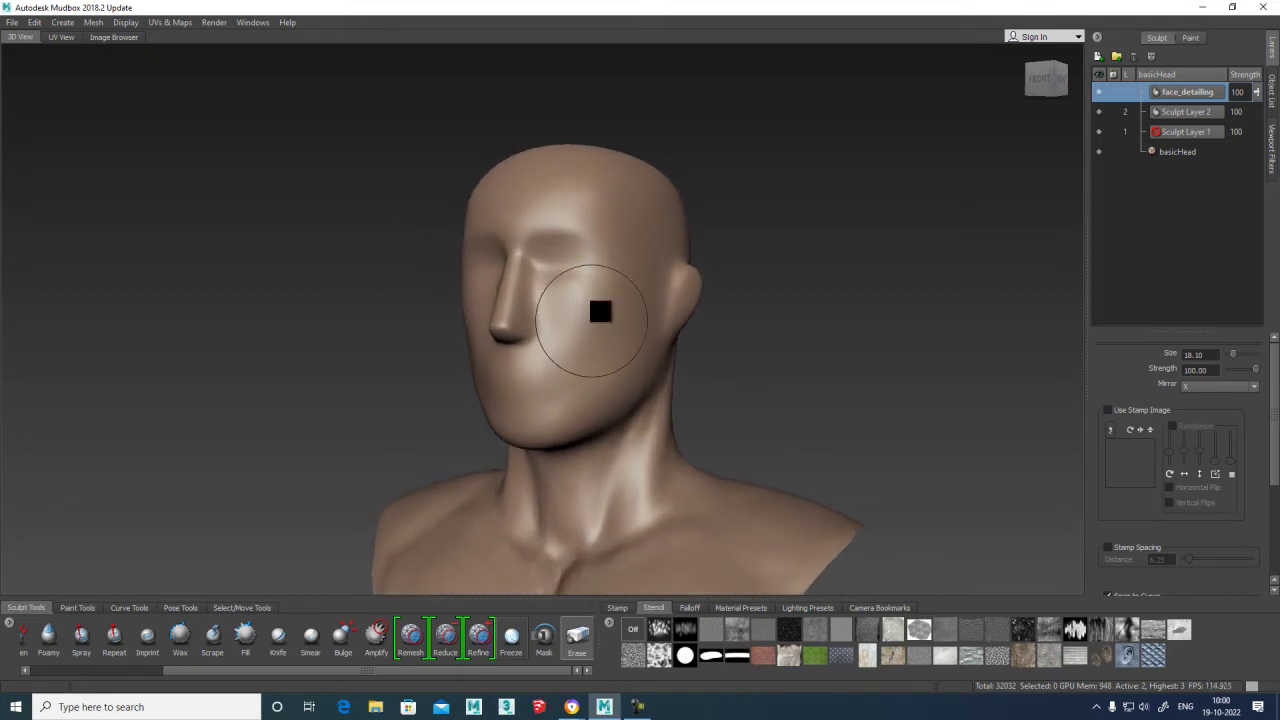
# Switch to the web browser and search Google Images for "face" in a new tab.
pyautogui.click(581, 708)
pyautogui.click(474, 651)
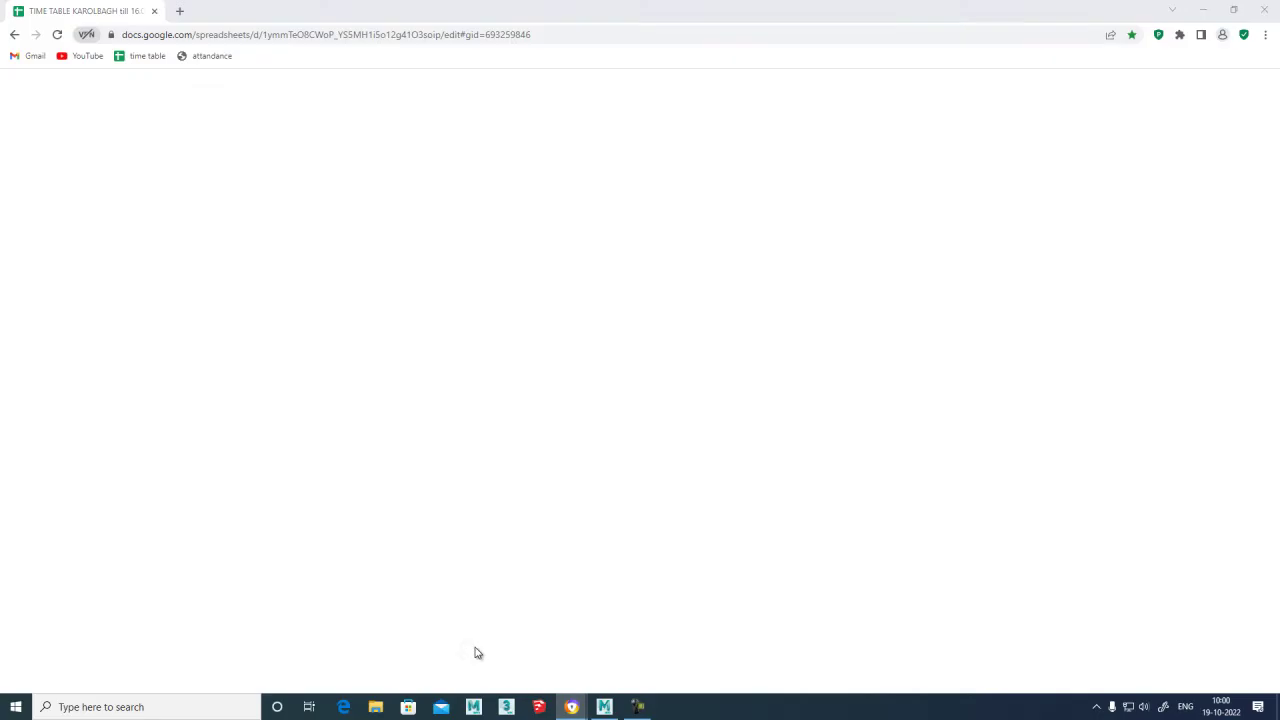
pyautogui.click(176, 12)
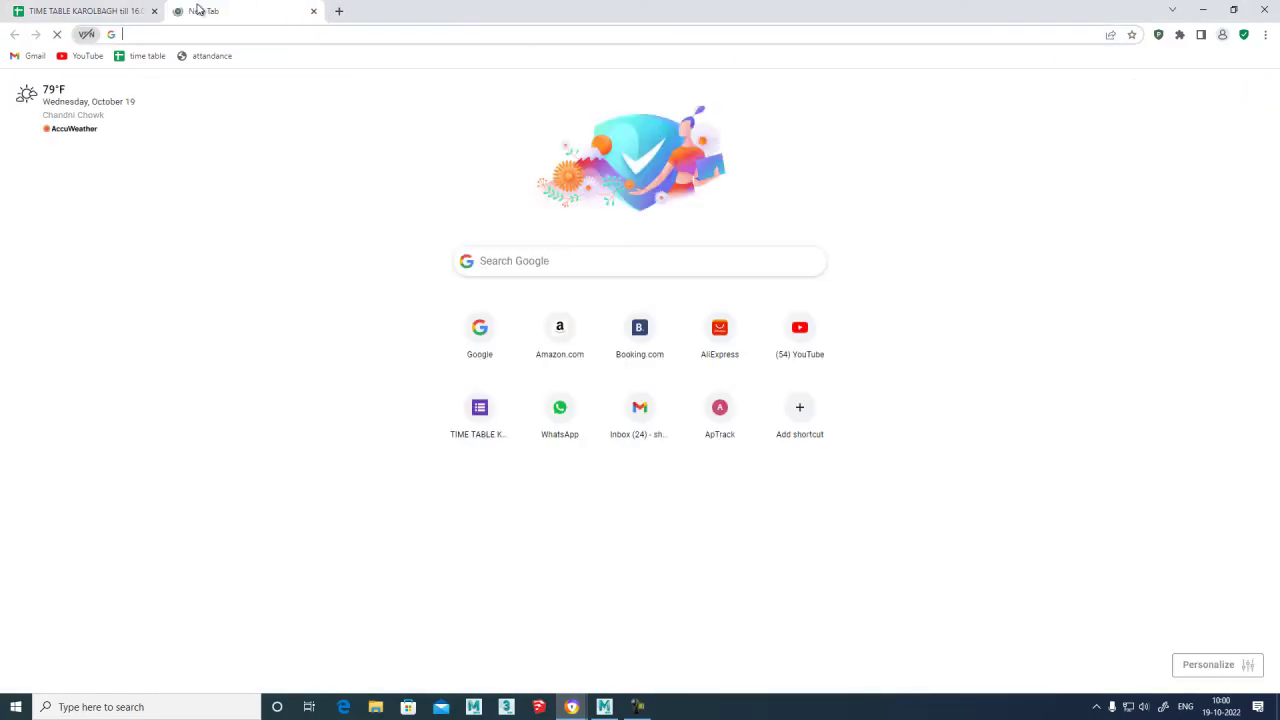
pyautogui.write('face')
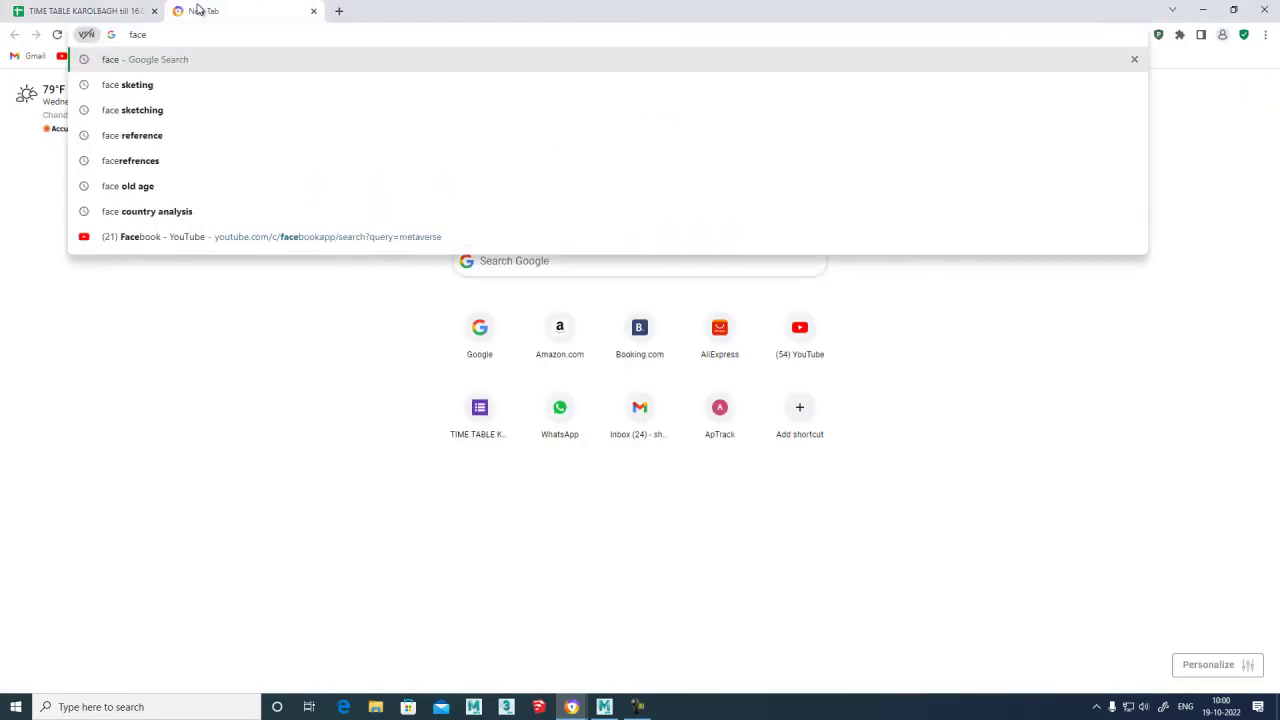
pyautogui.press('Return')
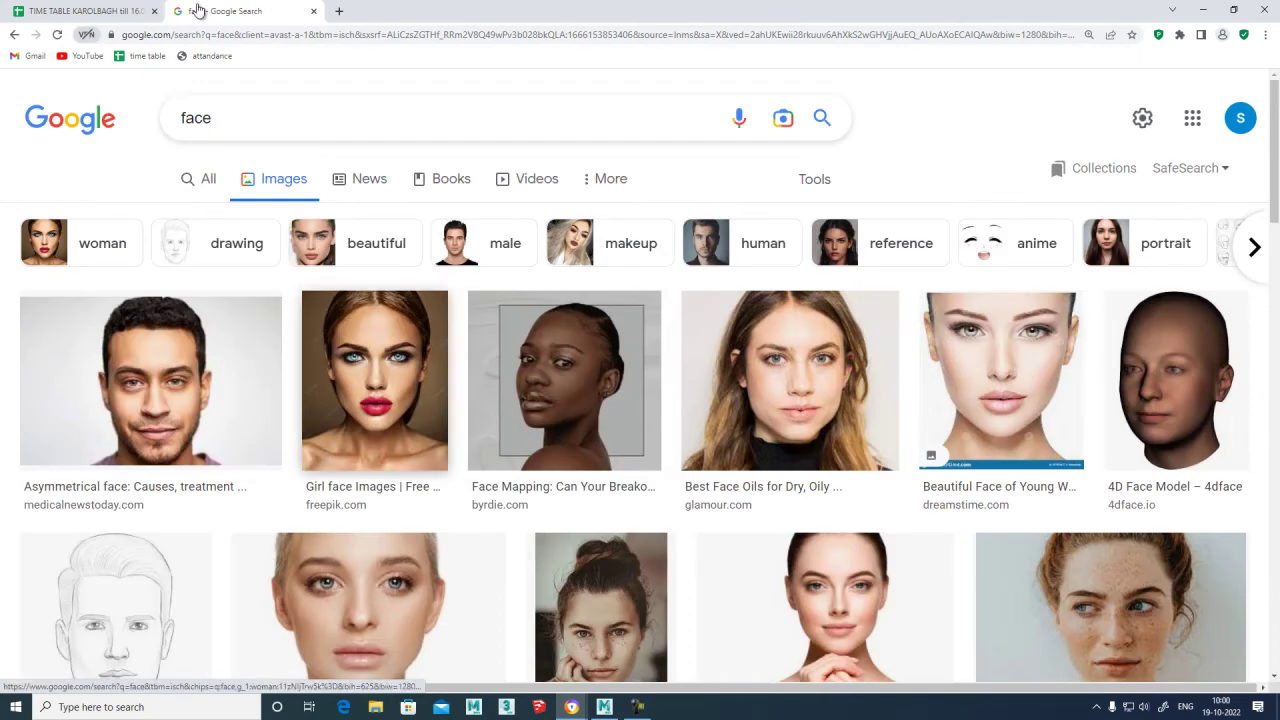
# Browse the face image results and preview the FaceApp: Face Editor portrait as a possible reference.
pyautogui.press('pagedown')
pyautogui.press('pagedown')
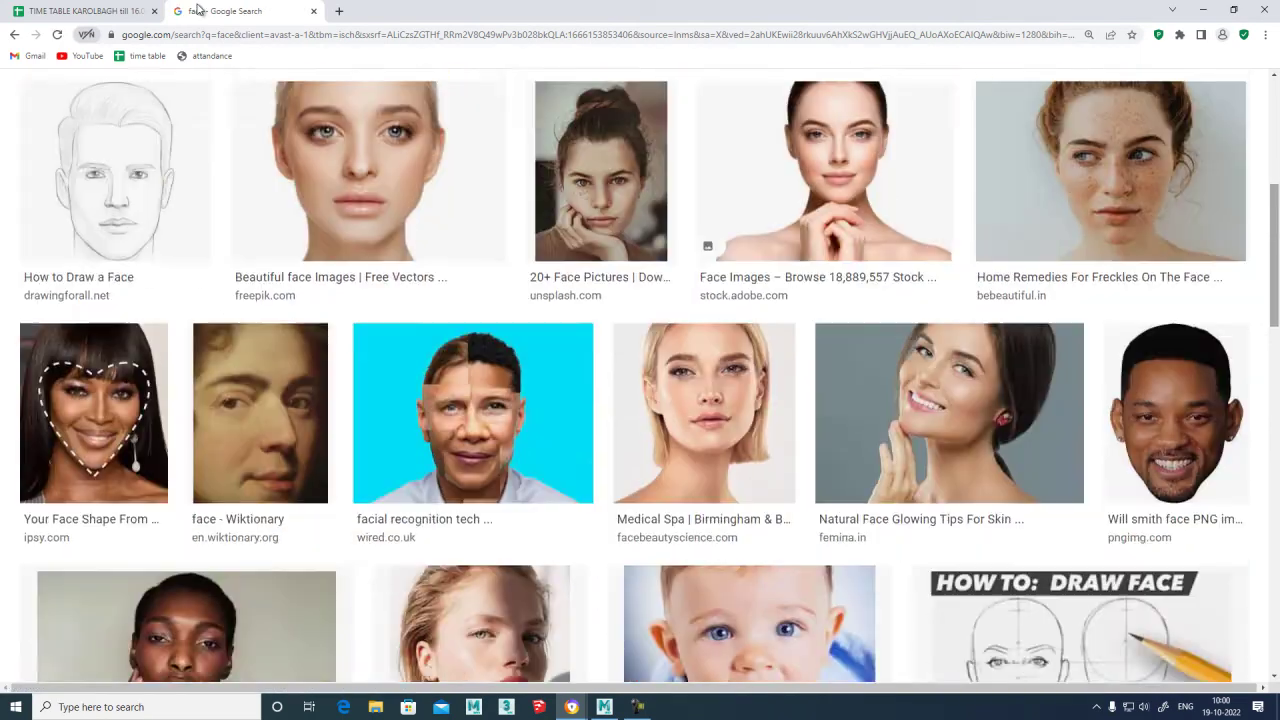
pyautogui.press('pagedown')
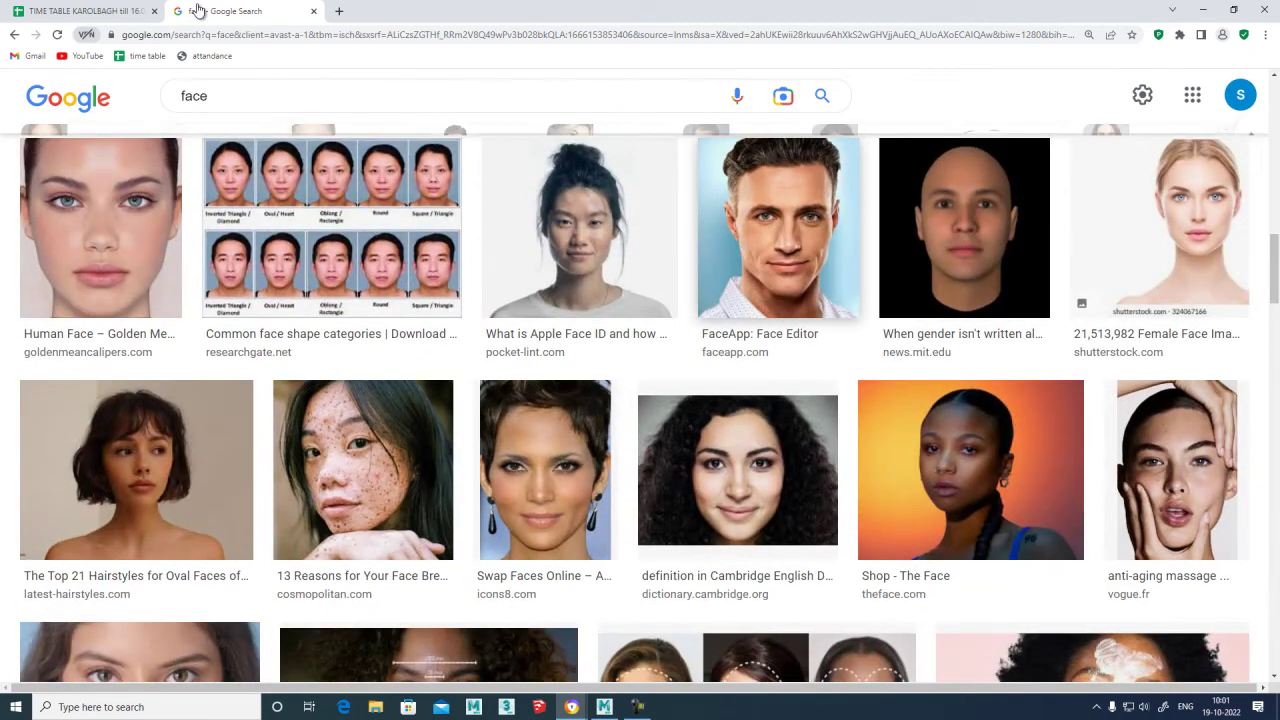
pyautogui.press('Return')
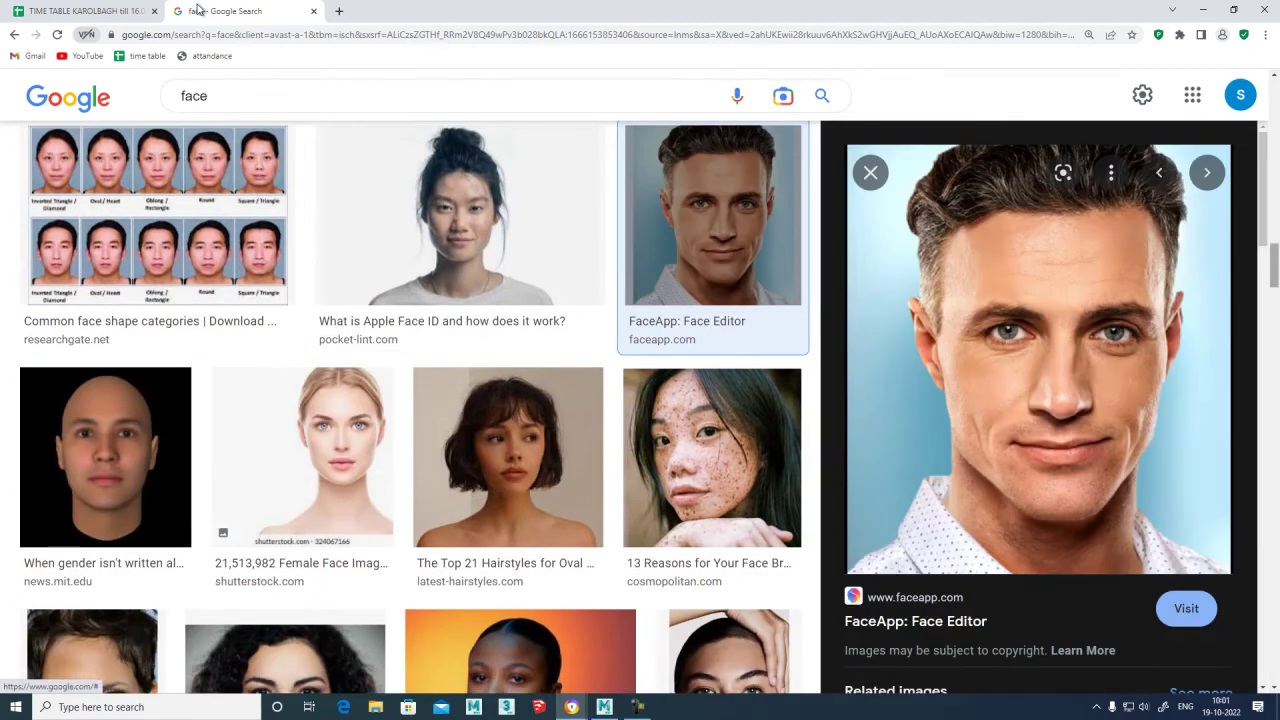
pyautogui.press('Down')
pyautogui.press('Down')
pyautogui.press('Down')
pyautogui.press('Down')
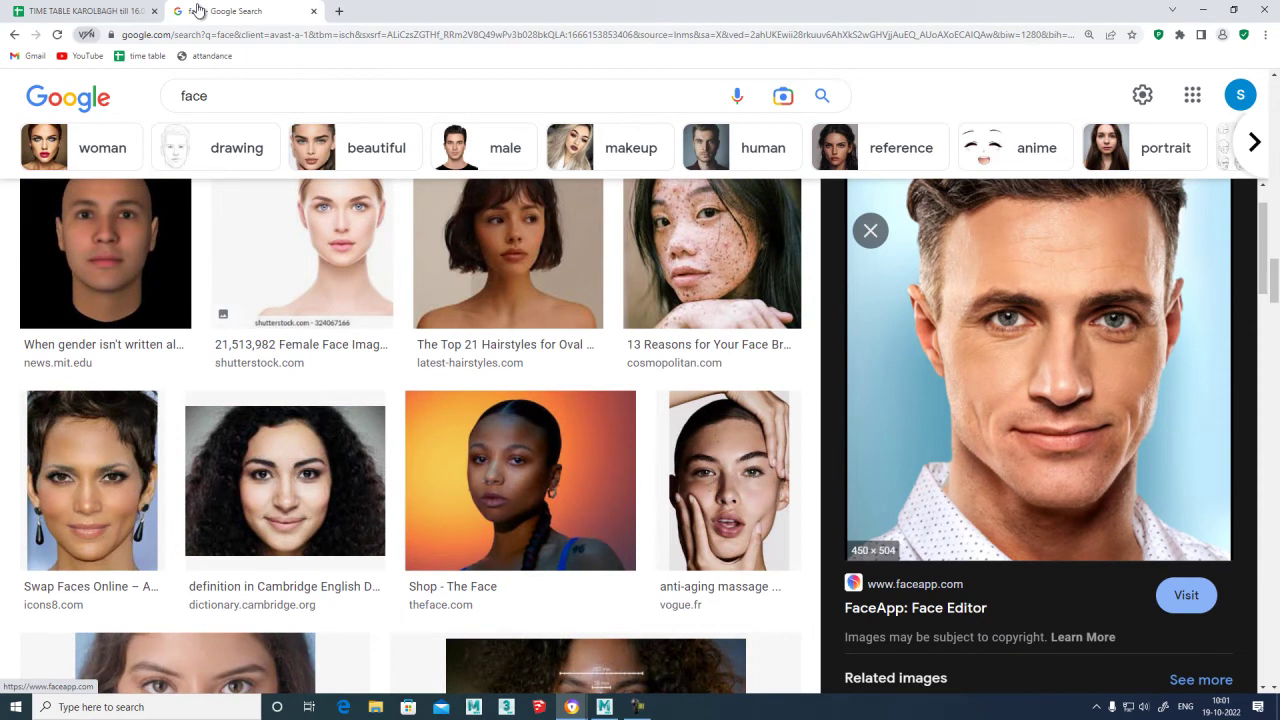
# Look through the images related to the FaceApp portrait and further face results for a suitable reference.
pyautogui.scroll(-5, 1040, 436)
pyautogui.scroll(-5, 1040, 436)
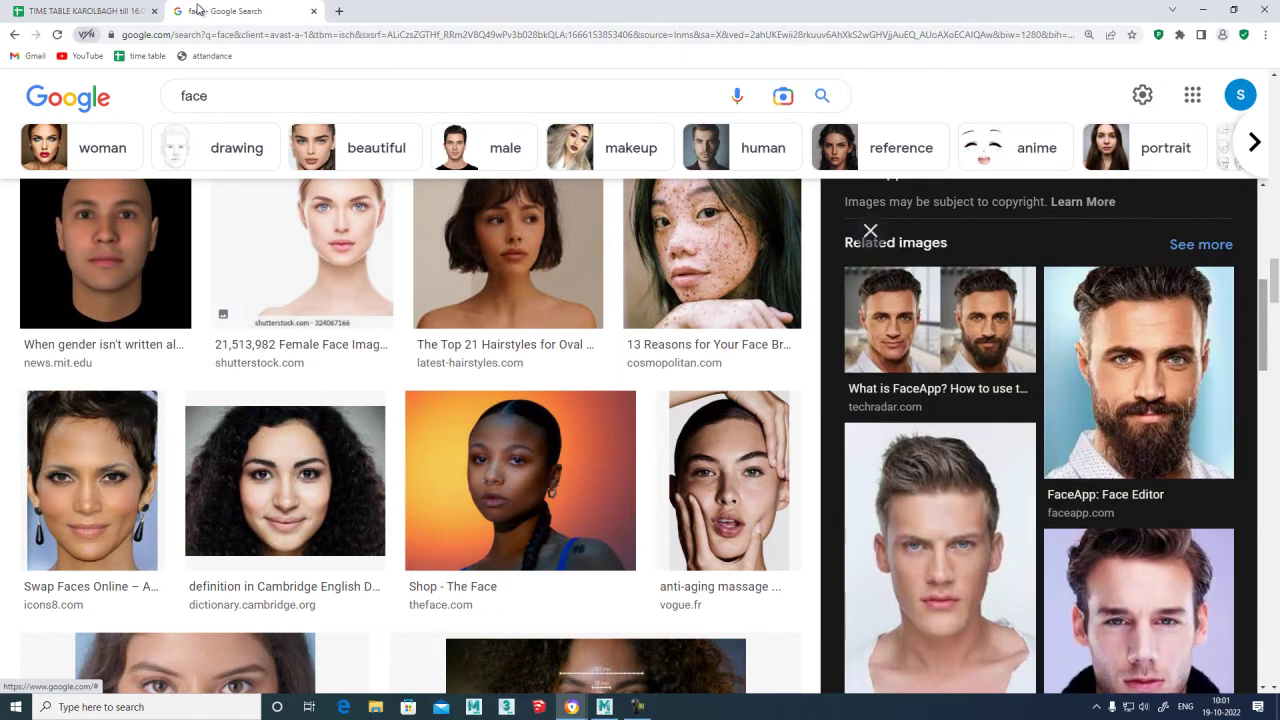
pyautogui.scroll(-5, 1231, 524)
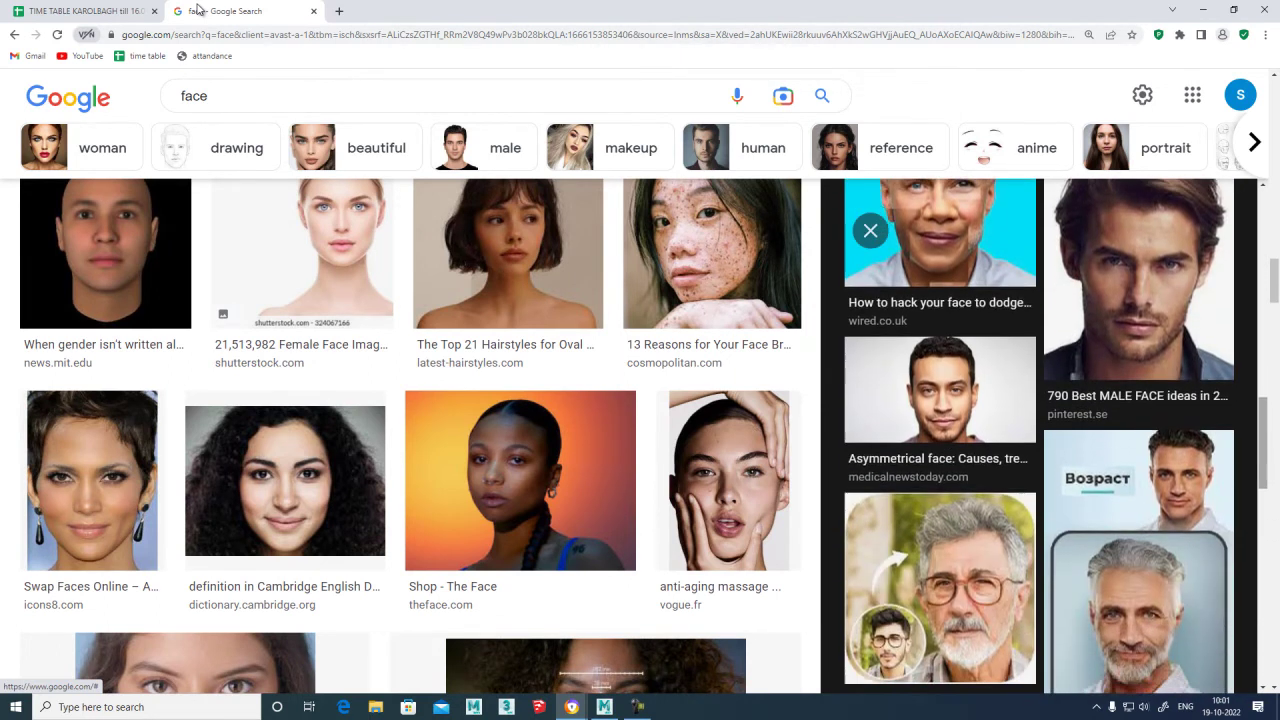
pyautogui.scroll(-5, 1231, 531)
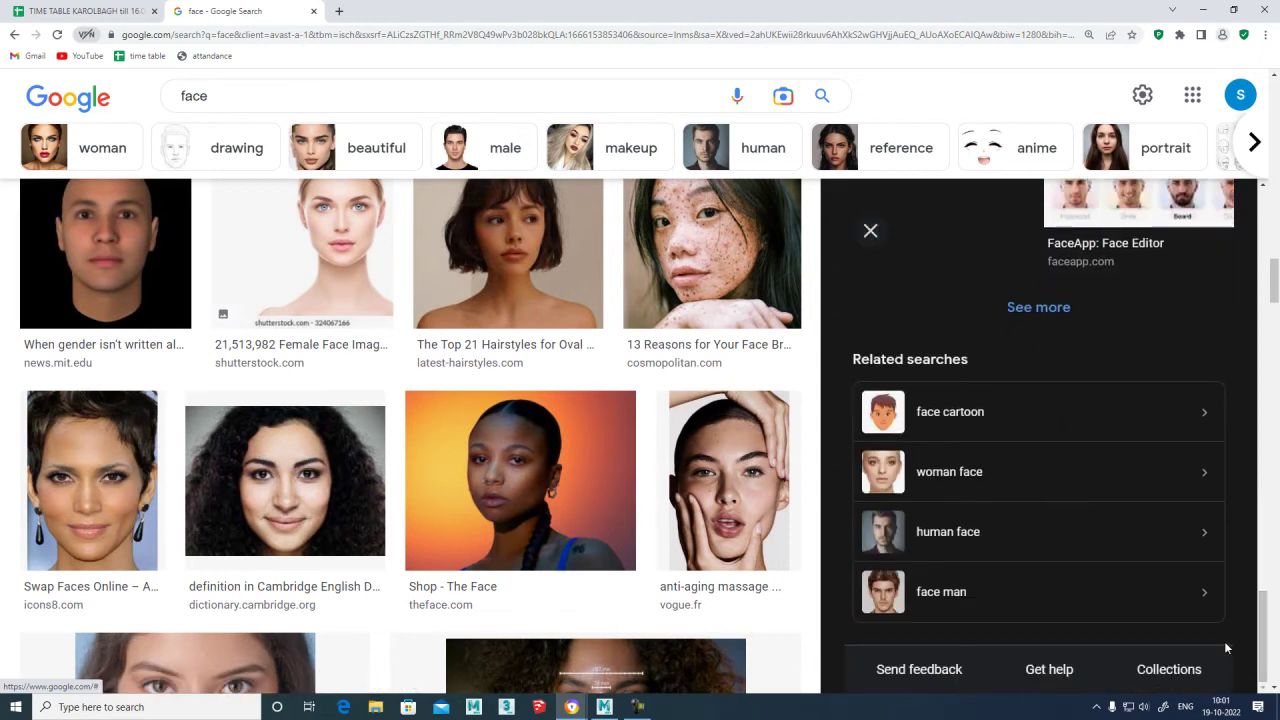
pyautogui.scroll(-5, 1225, 648)
pyautogui.scroll(-3, 1225, 648)
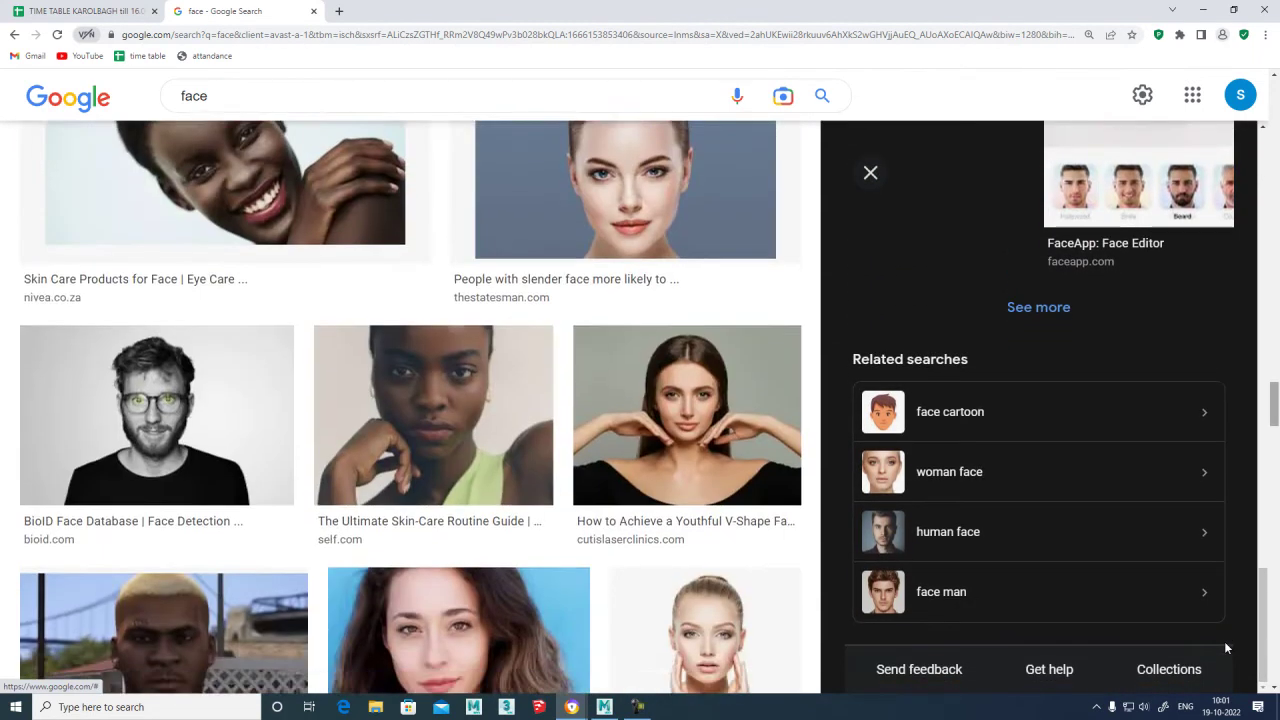
pyautogui.scroll(3, 1225, 648)
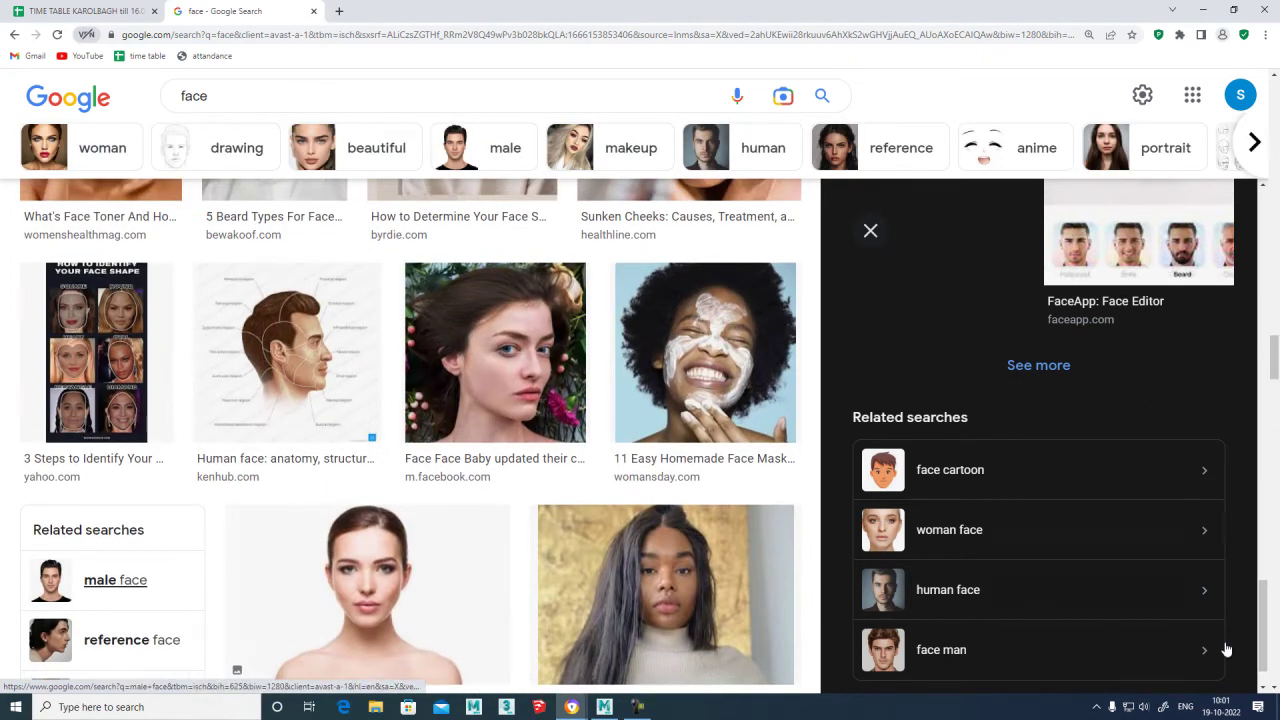
# Narrow the image search to "male face", preview the Free 3D male face with 8K textures, and browse more results.
pyautogui.click(115, 580)
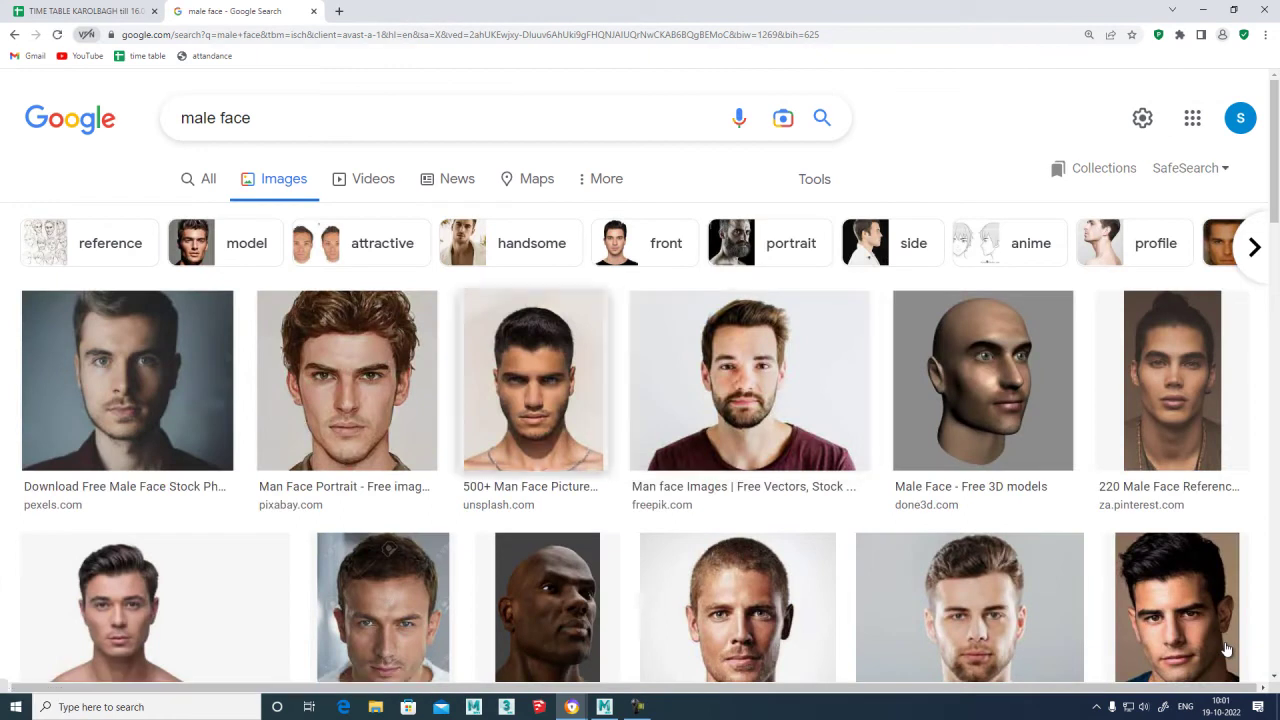
pyautogui.scroll(-4, 1224, 641)
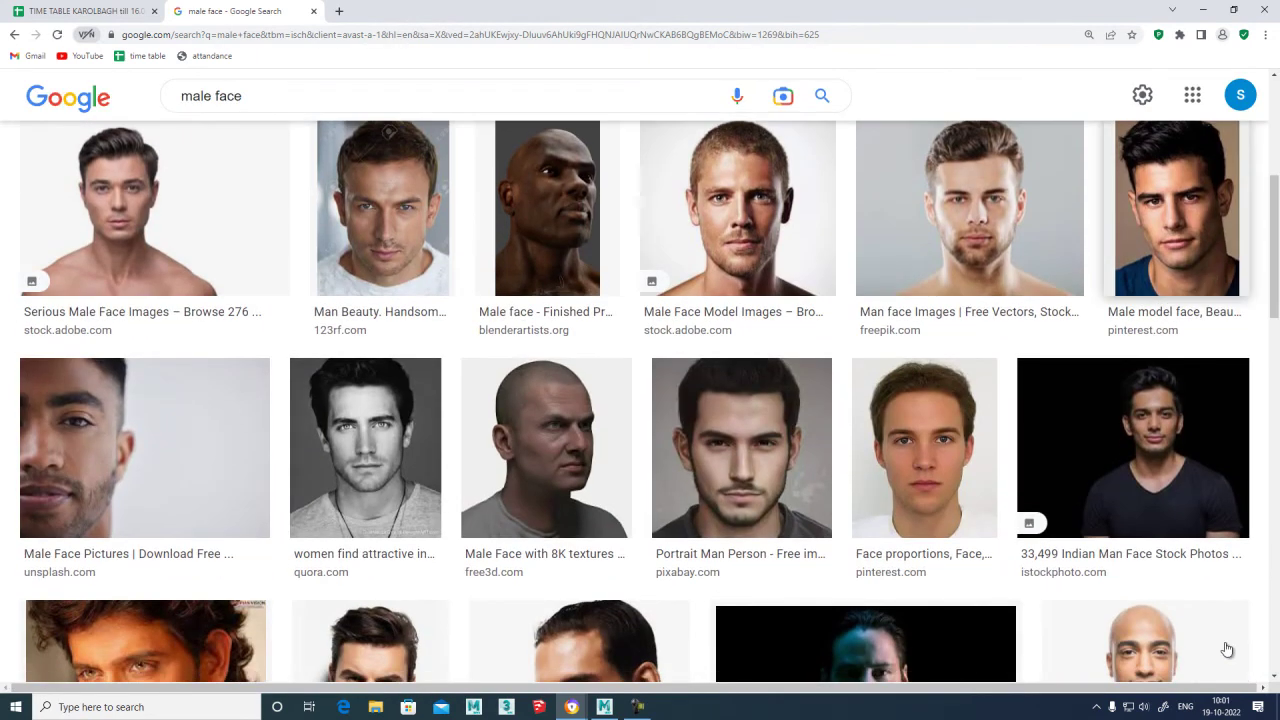
pyautogui.click(1227, 649)
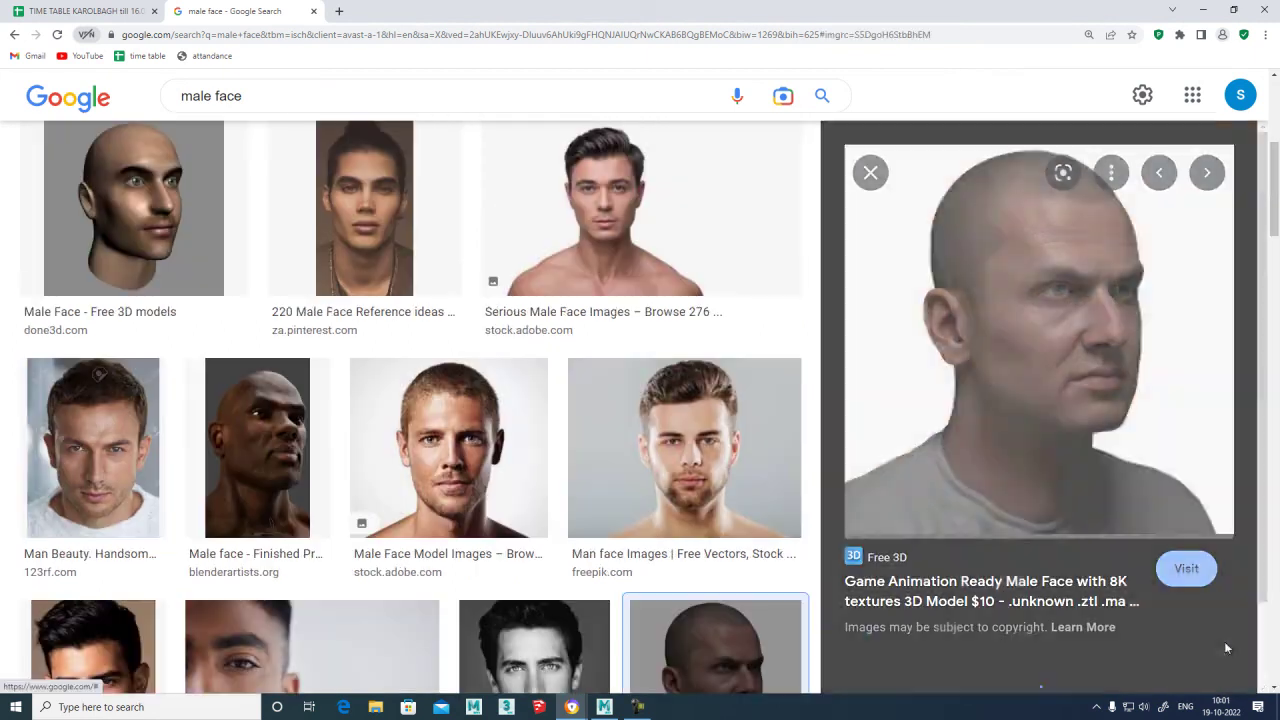
pyautogui.scroll(-3, 1227, 649)
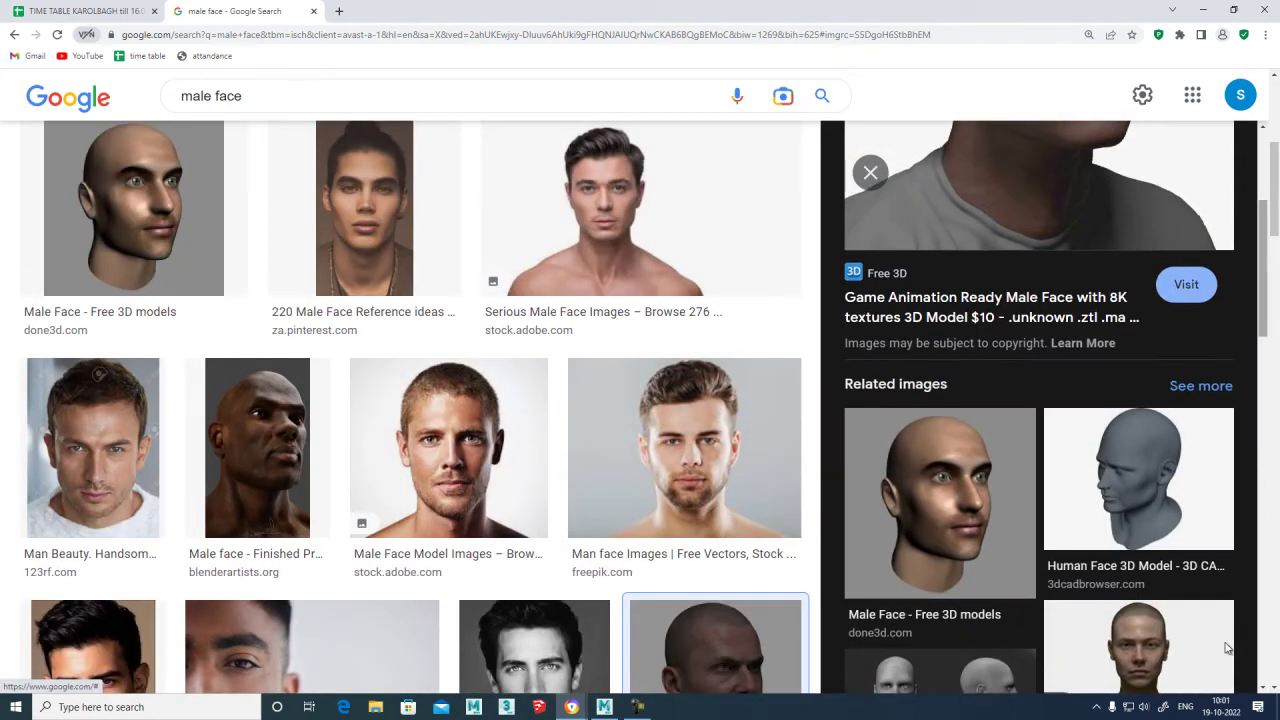
pyautogui.scroll(-1, 1227, 649)
pyautogui.scroll(-7, 1227, 649)
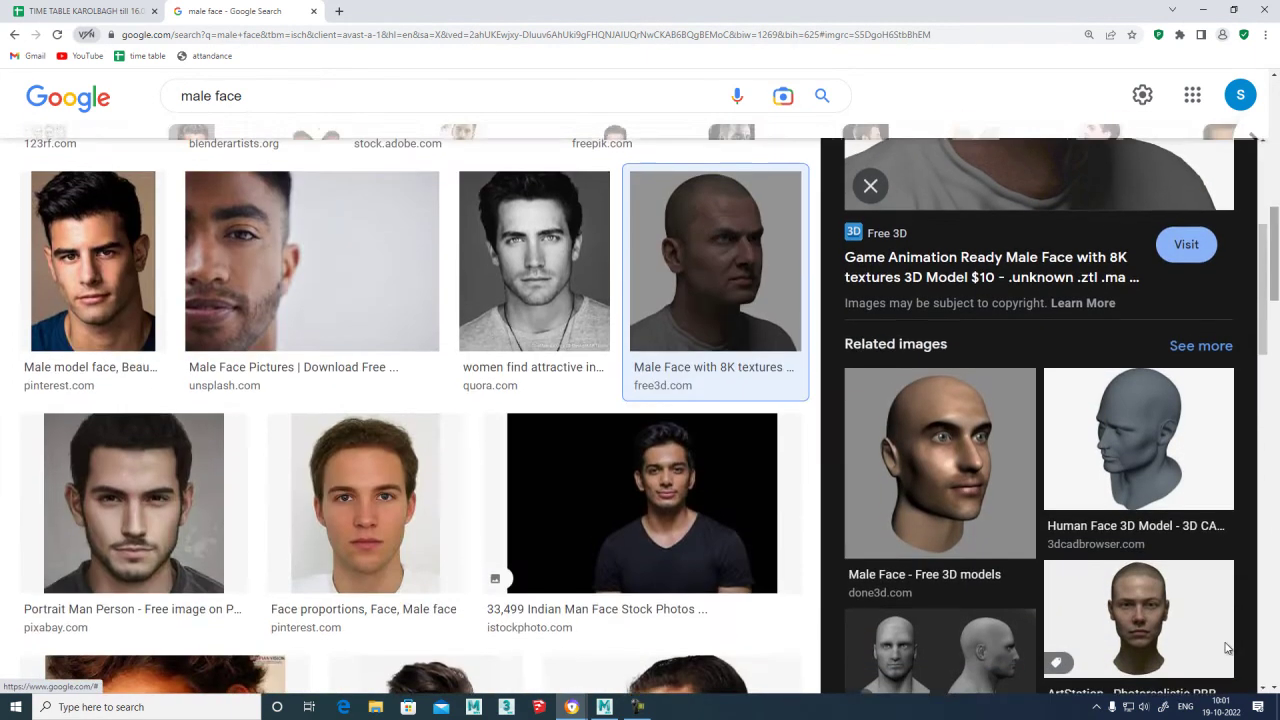
pyautogui.scroll(-1, 1227, 649)
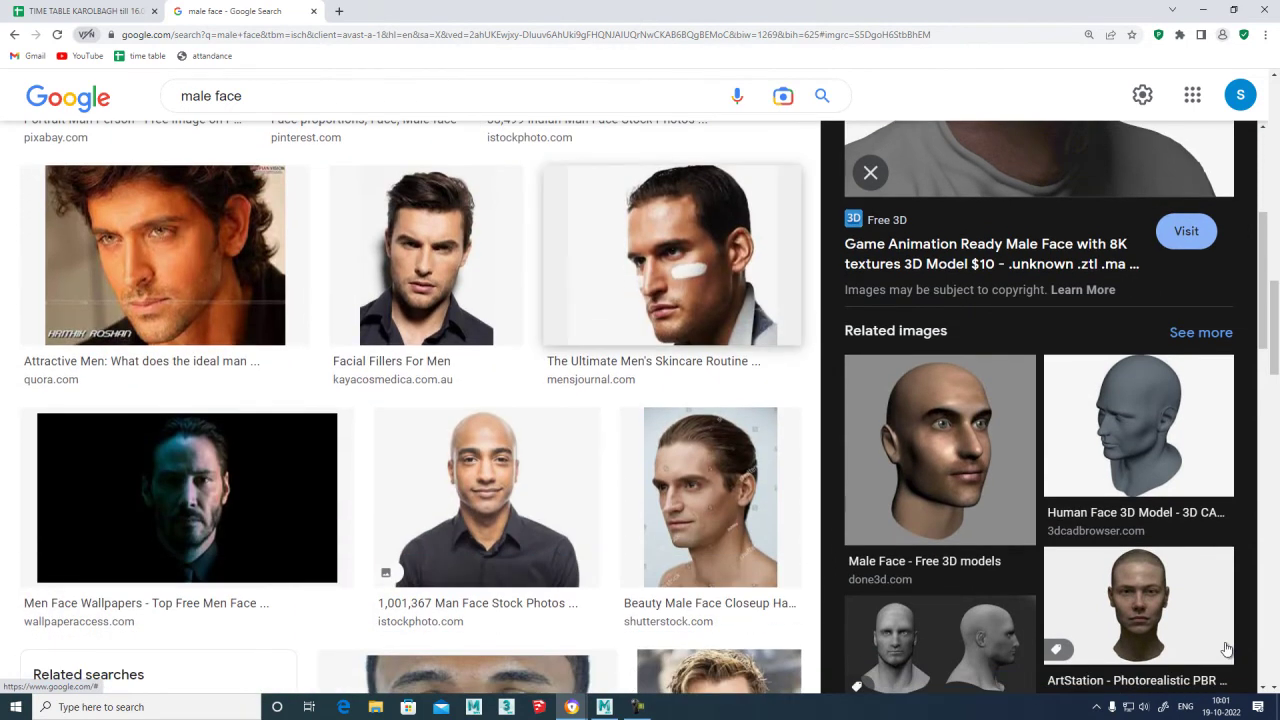
# Preview the three-quarter male portrait from The Ultimate Men's Skincare Routine and examine its facial structure.
pyautogui.press('Return')
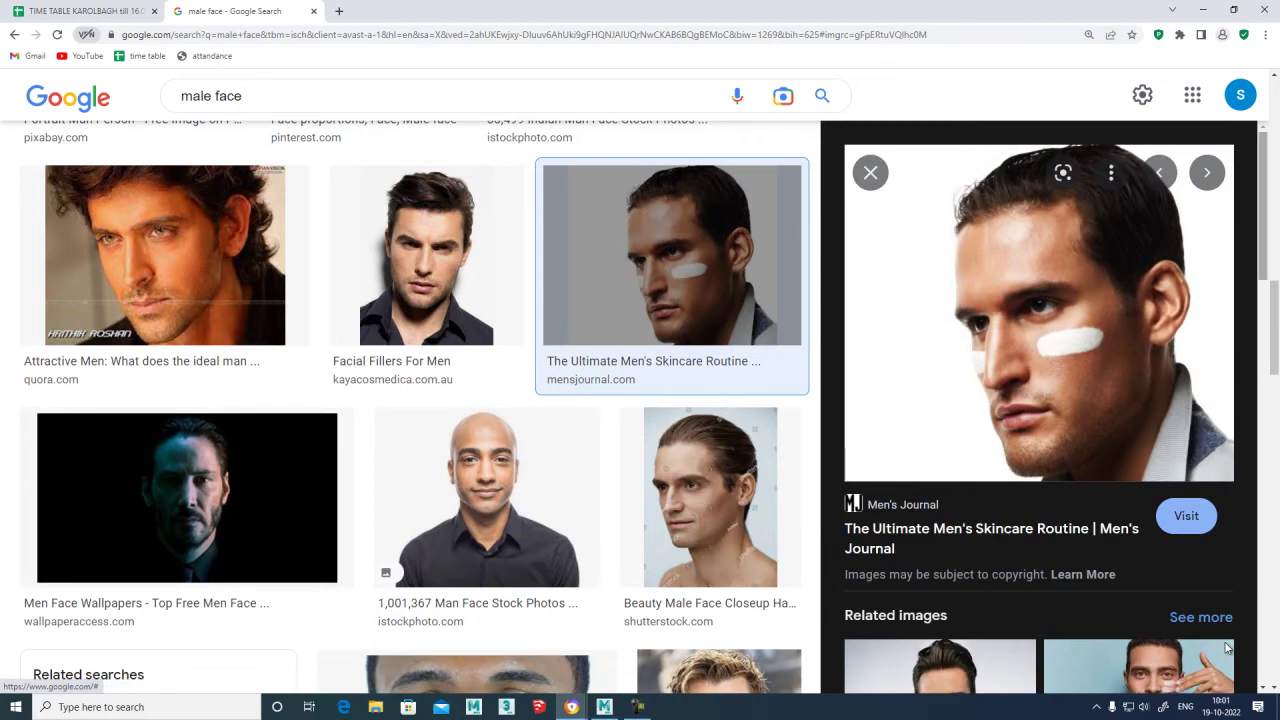
pyautogui.scroll(-1, 1227, 649)
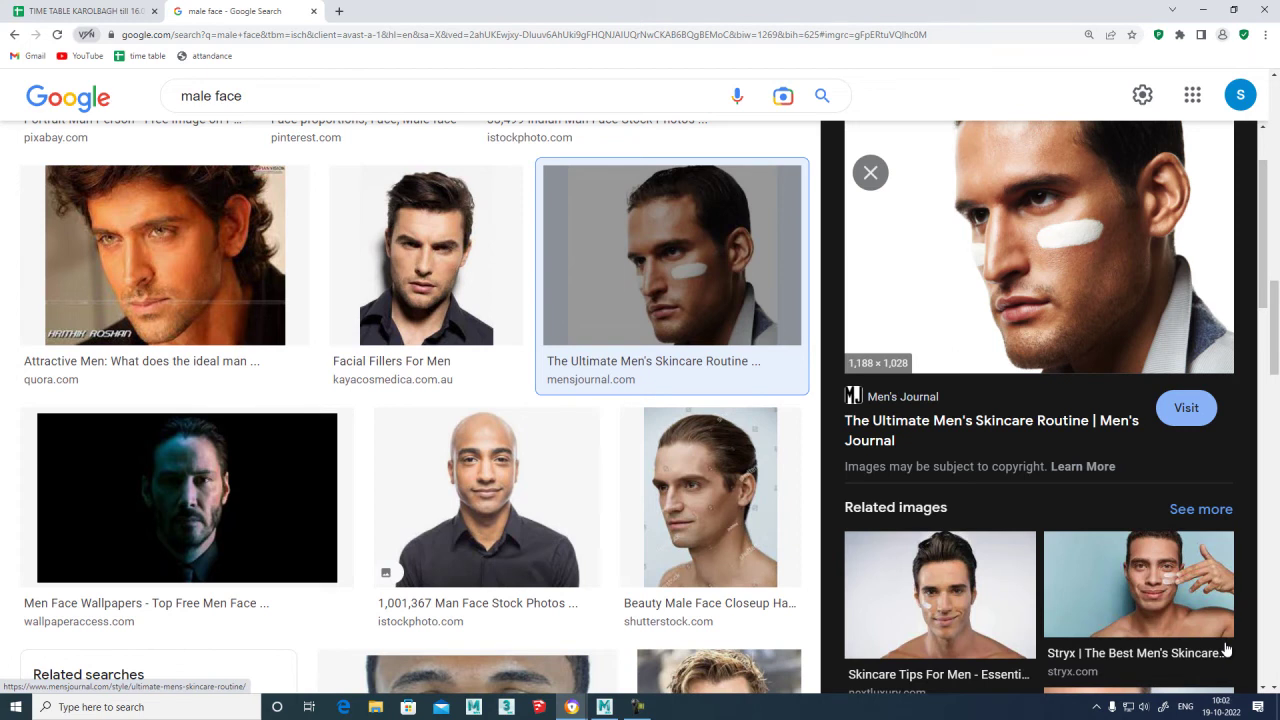
pyautogui.scroll(-1, 1226, 650)
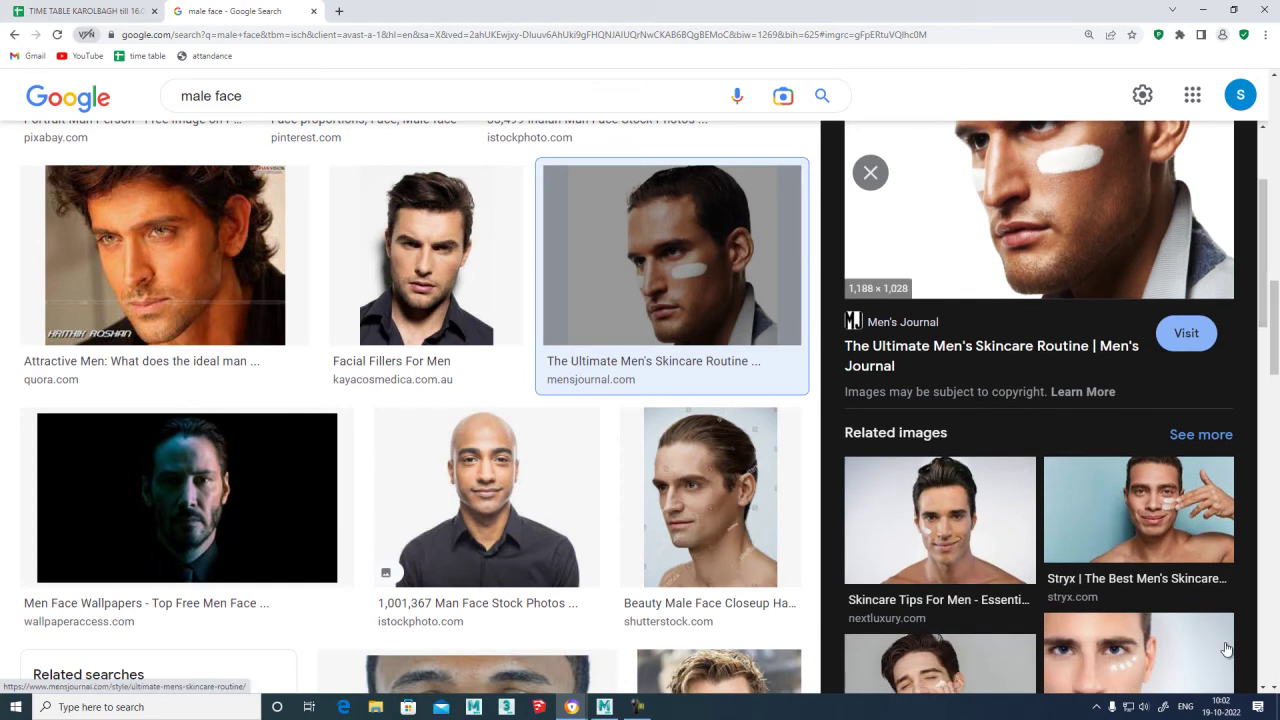
pyautogui.scroll(1, 1226, 650)
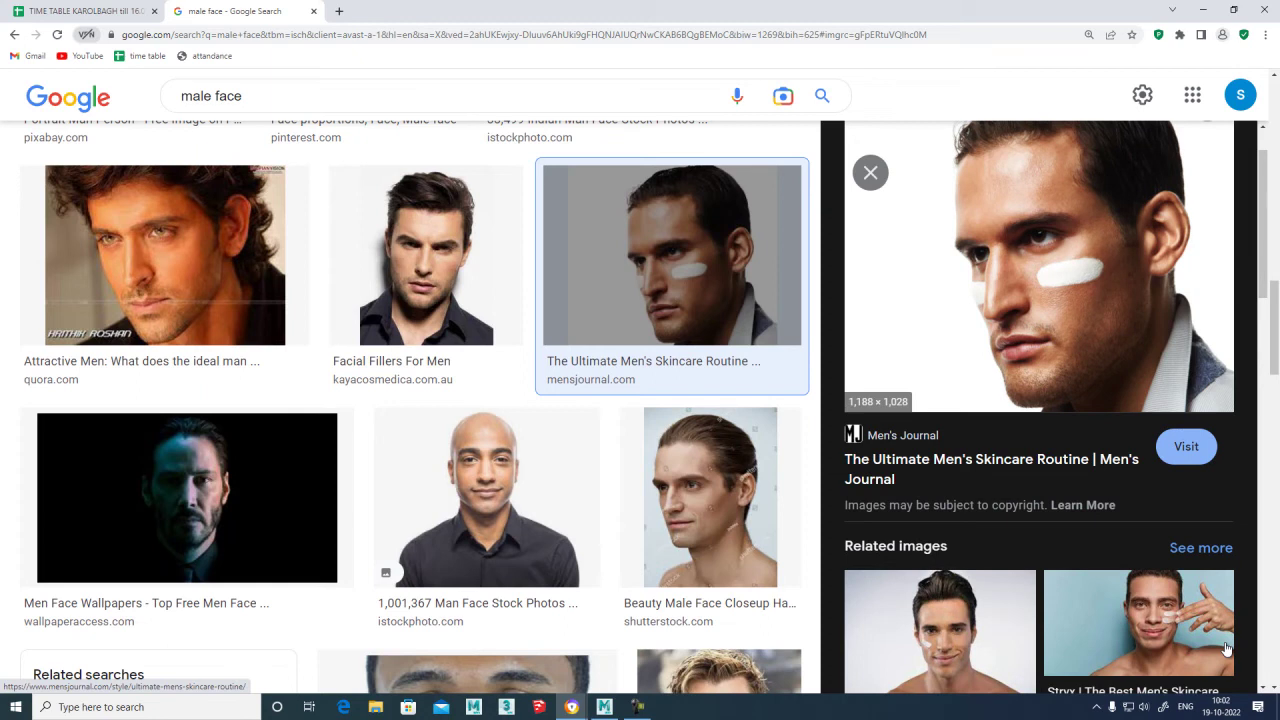
pyautogui.press('super')
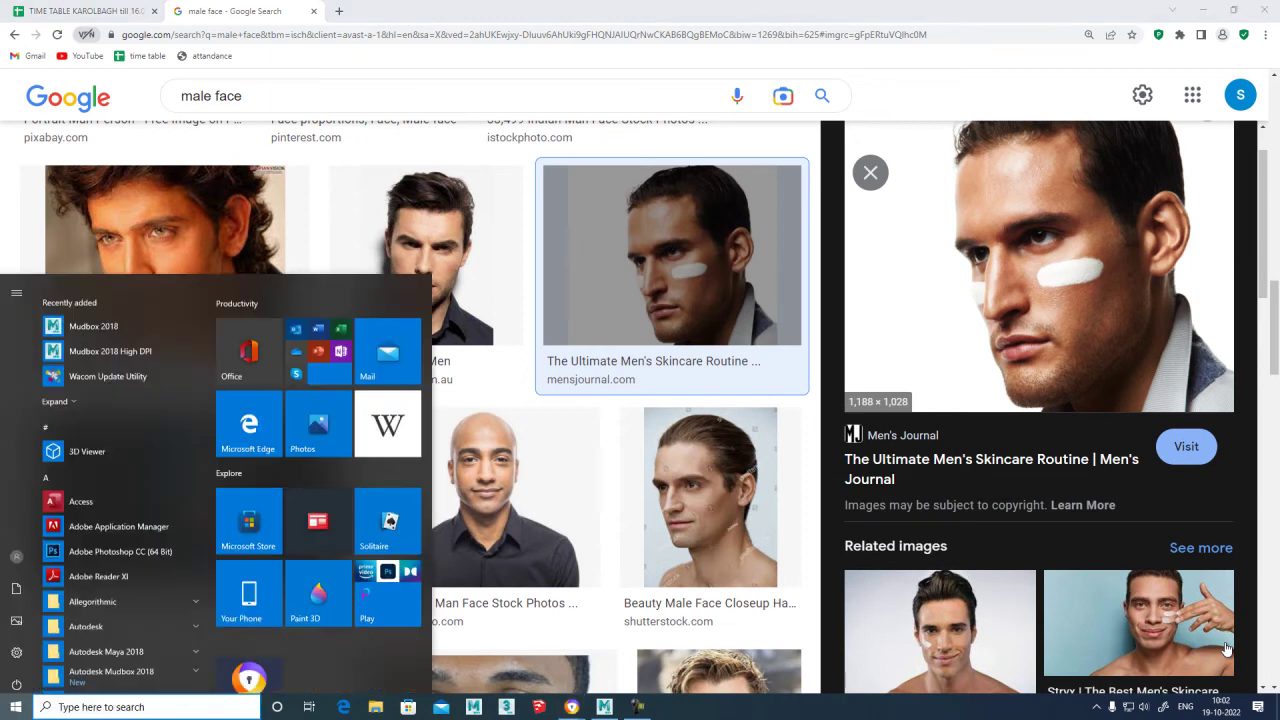
pyautogui.write('sni')
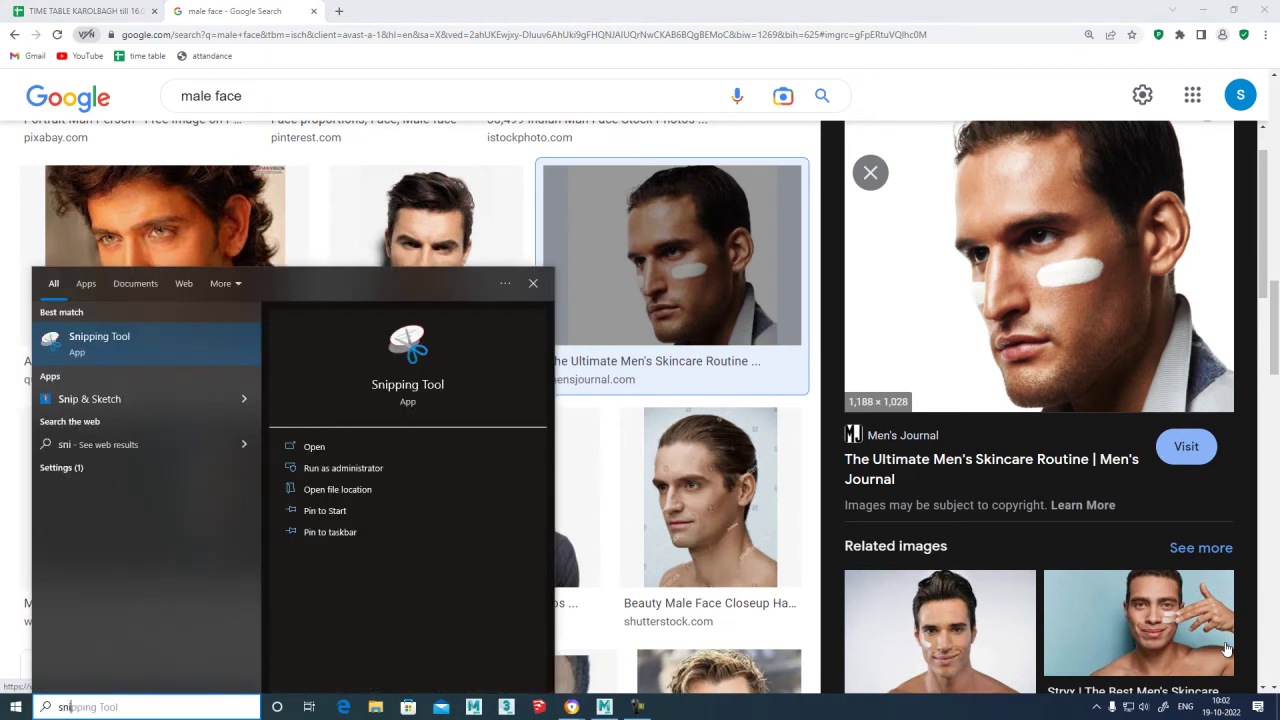
pyautogui.press('Return')
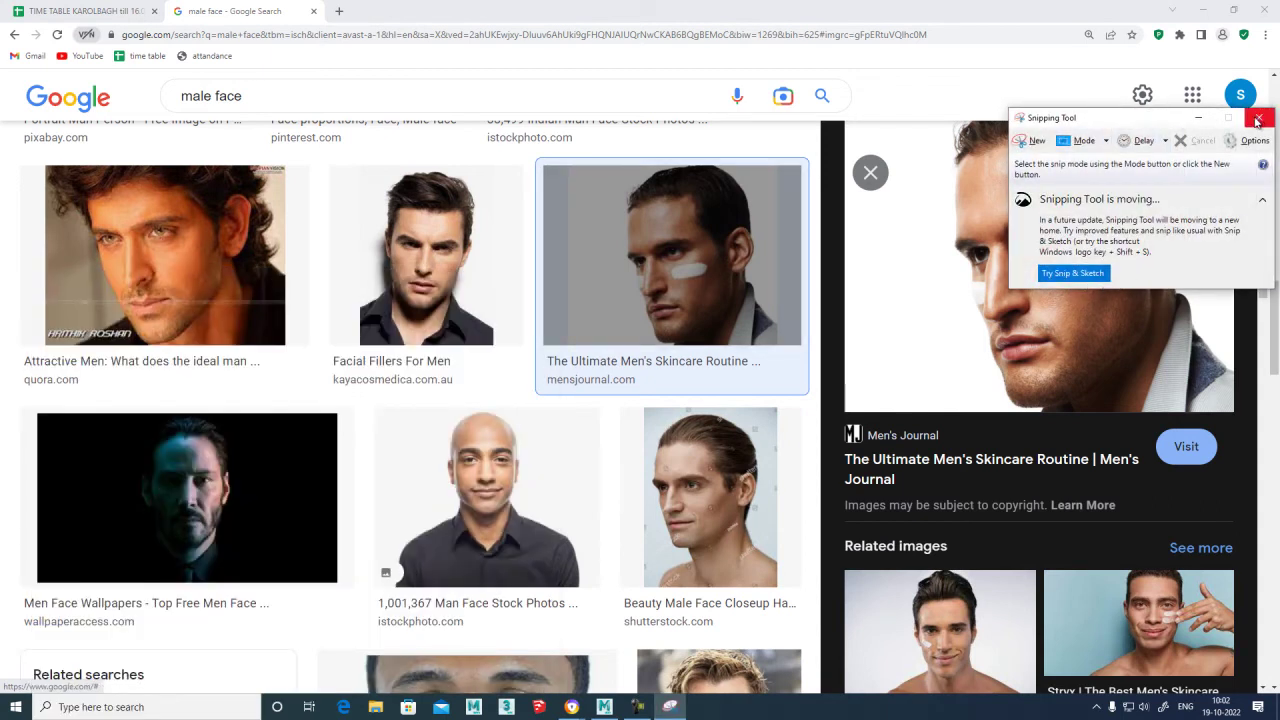
pyautogui.click(1259, 118)
pyautogui.press('super')
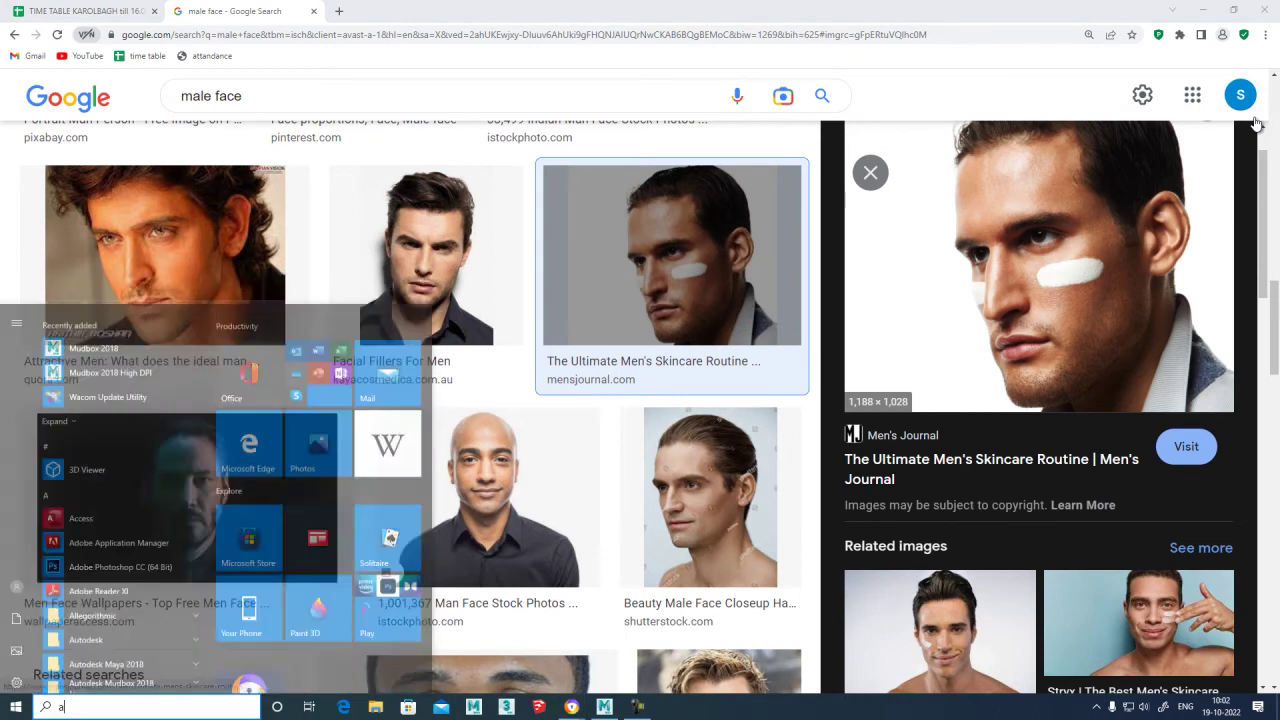
pyautogui.write('anno')
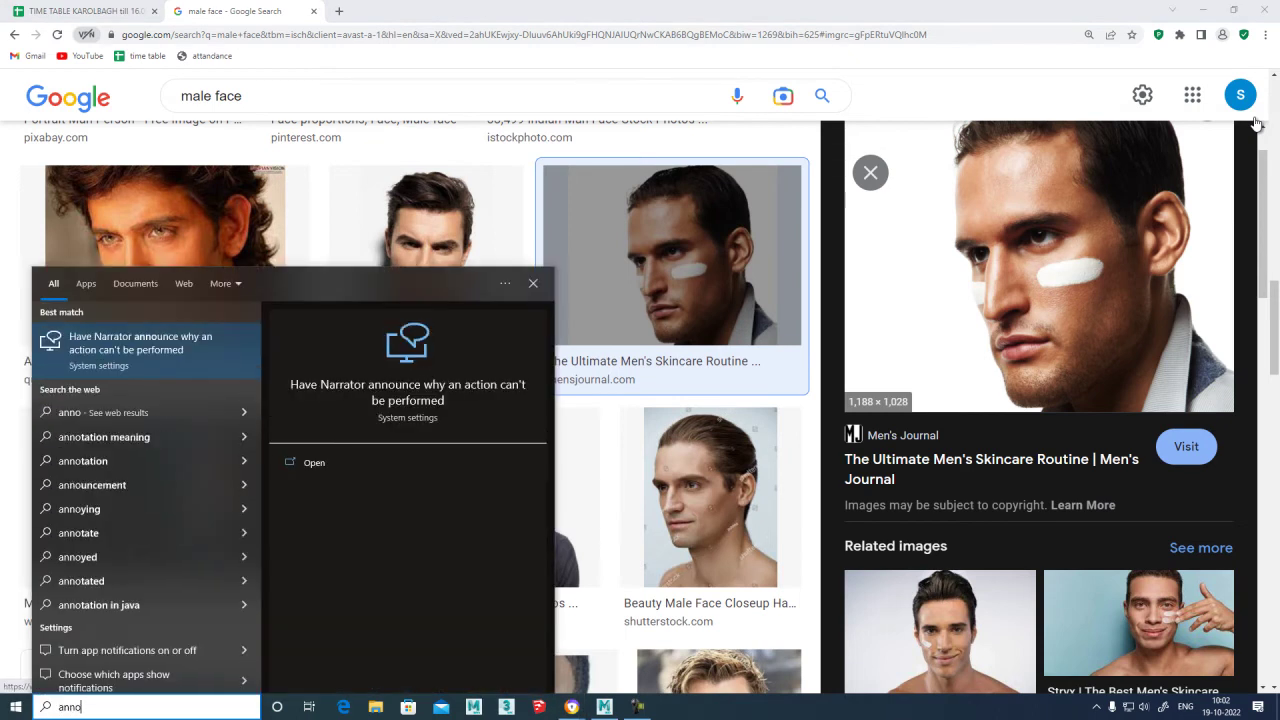
pyautogui.press('Escape')
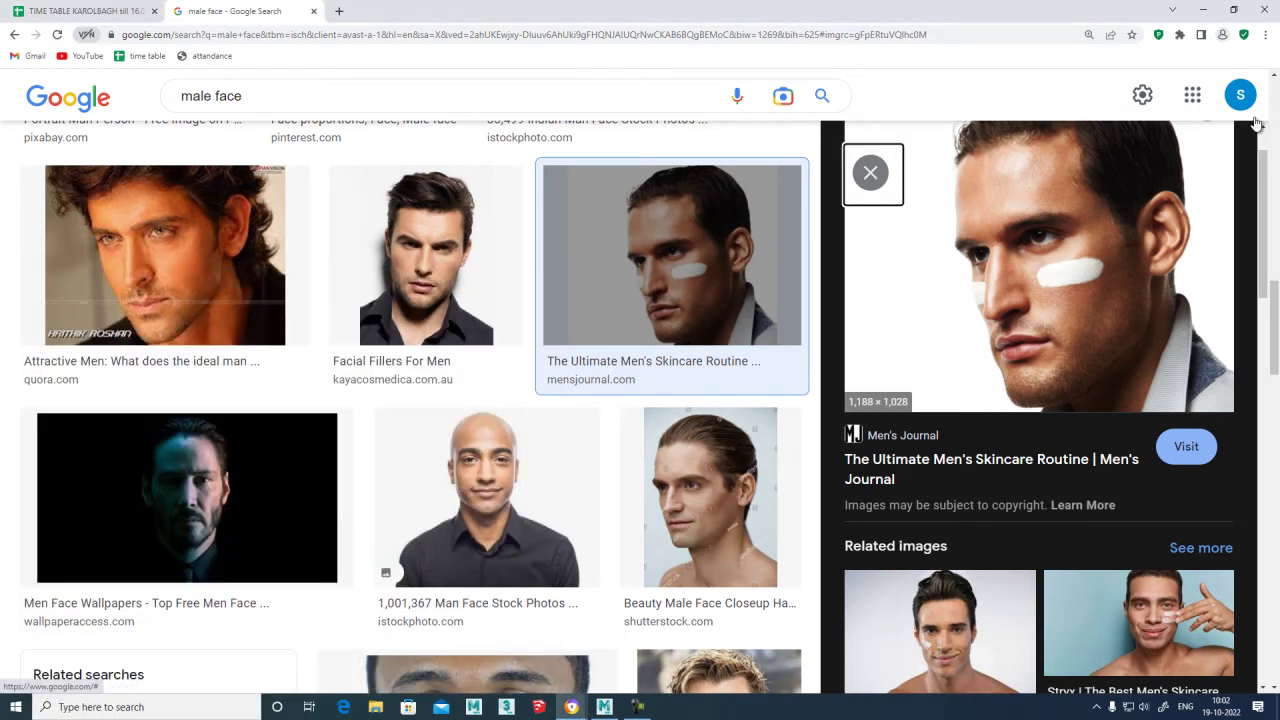
# Close the opened Men's Journal skincare article and browse the remaining "male face" image results for another suitable reference.
pyautogui.click(1256, 122)
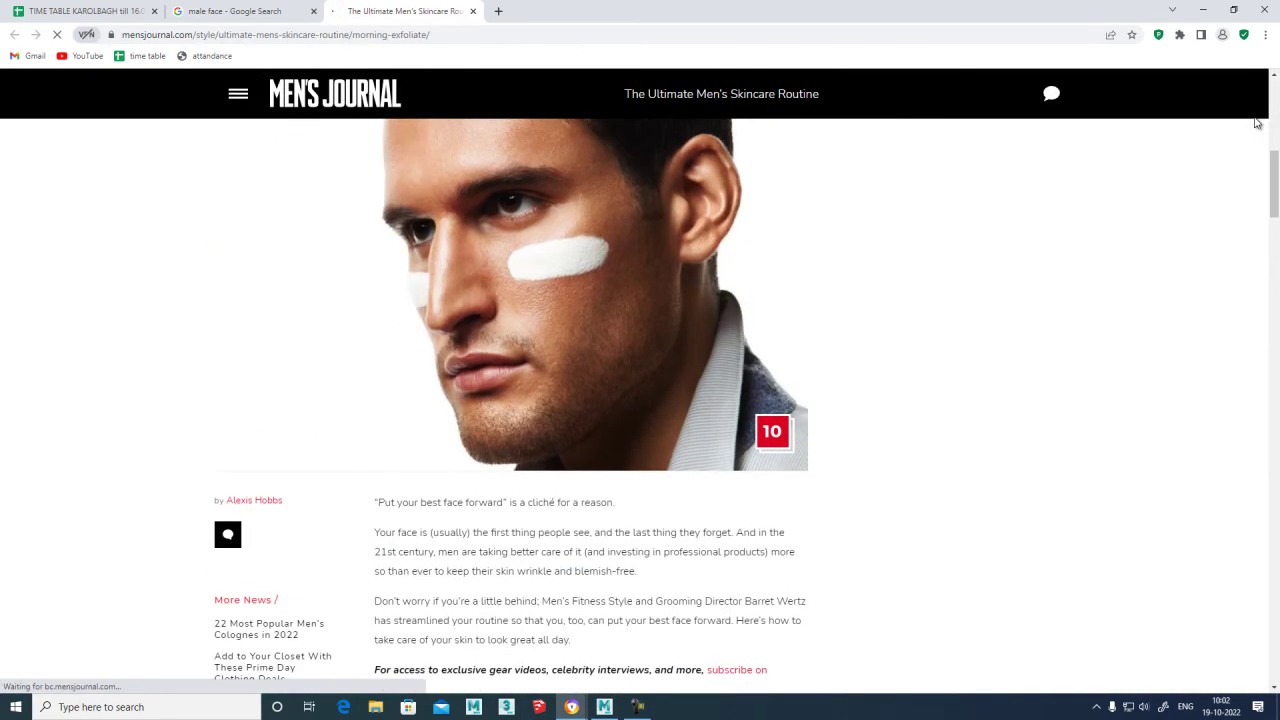
pyautogui.click(473, 11)
pyautogui.press('pagedown')
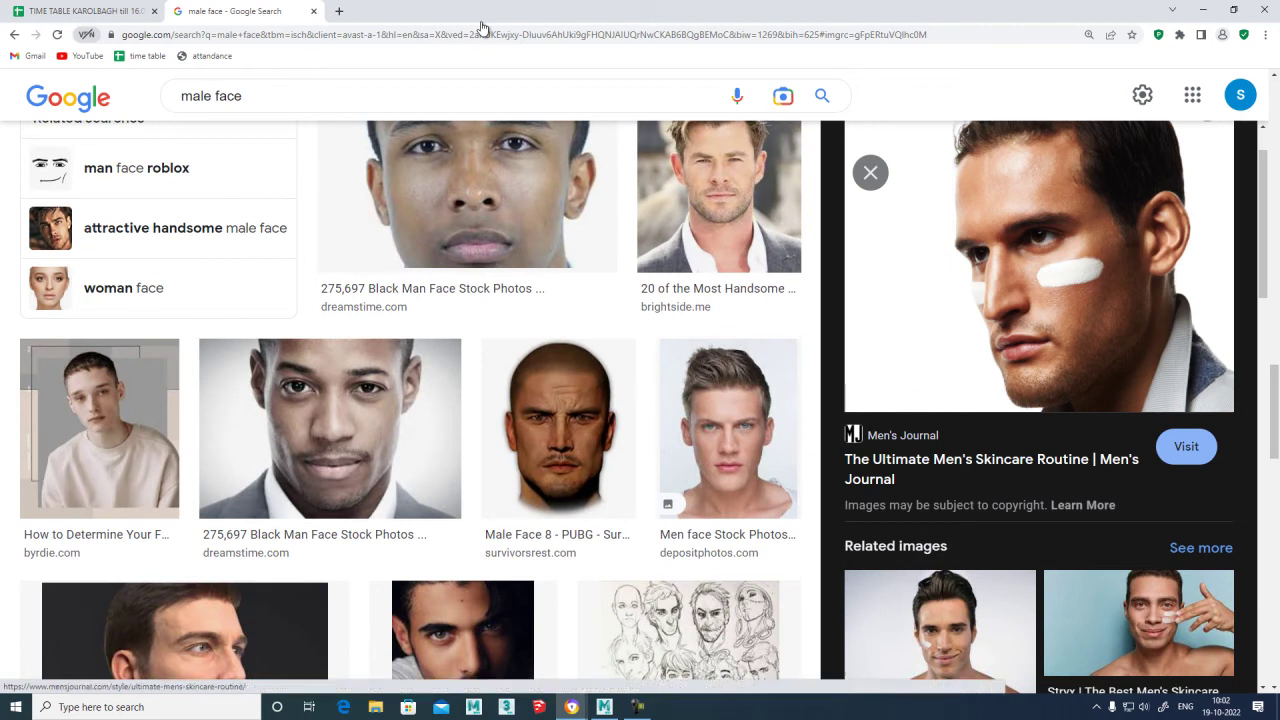
pyautogui.press('pagedown')
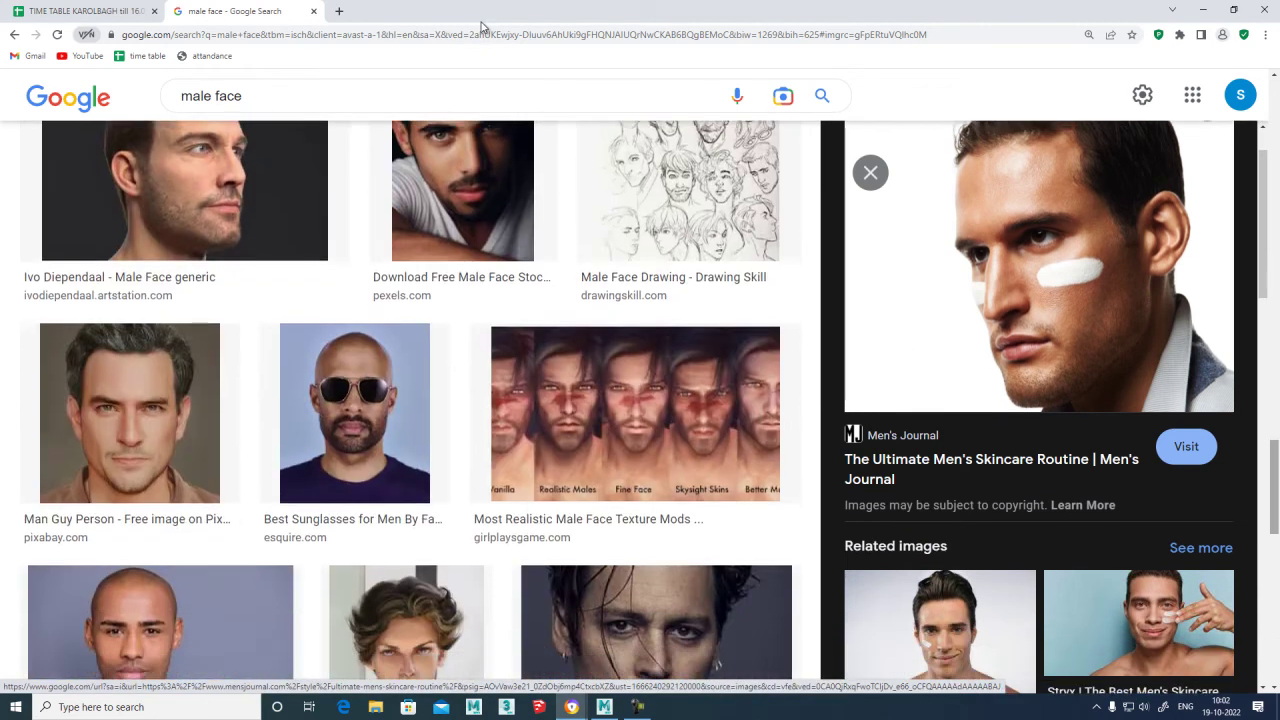
pyautogui.press('pagedown')
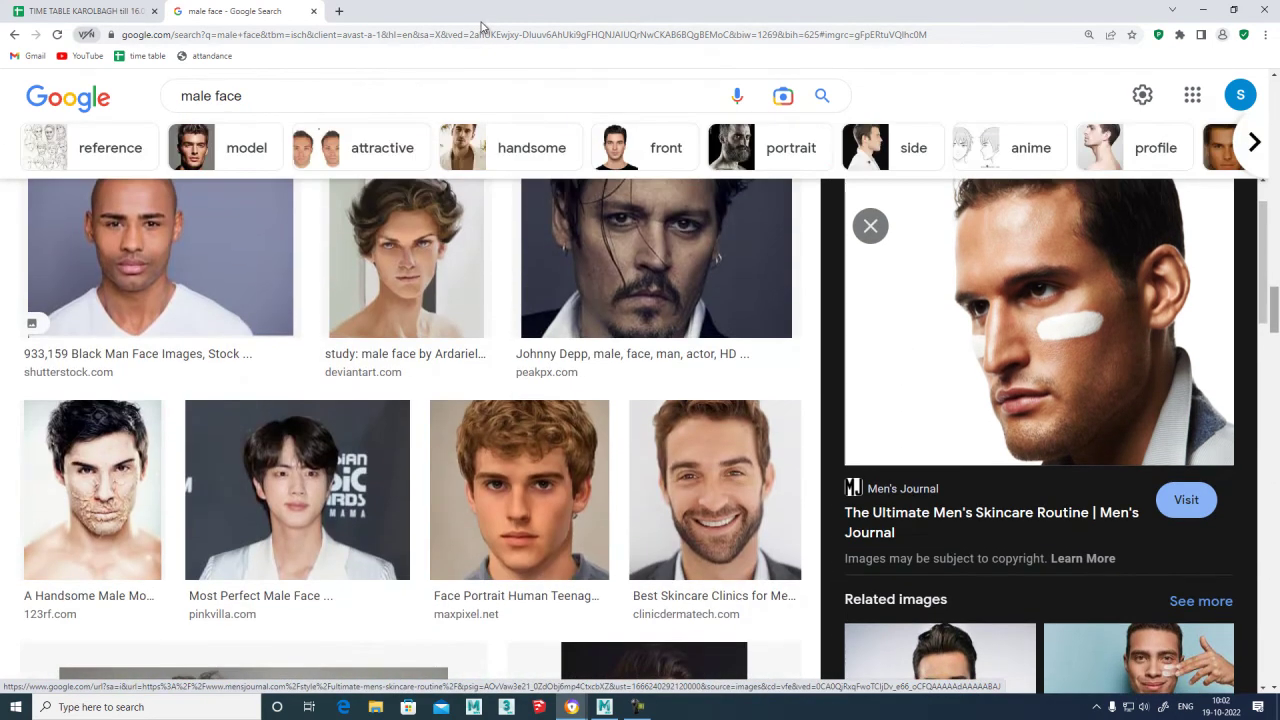
pyautogui.press('pagedown')
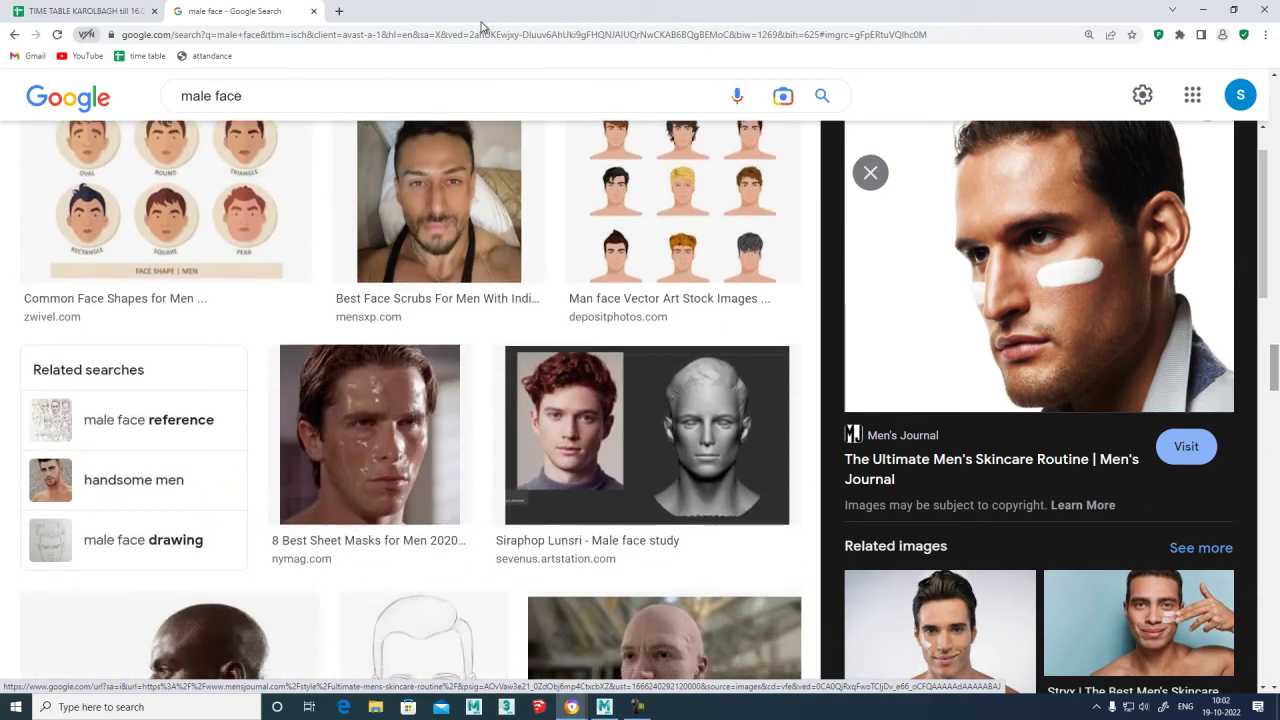
pyautogui.press('pagedown')
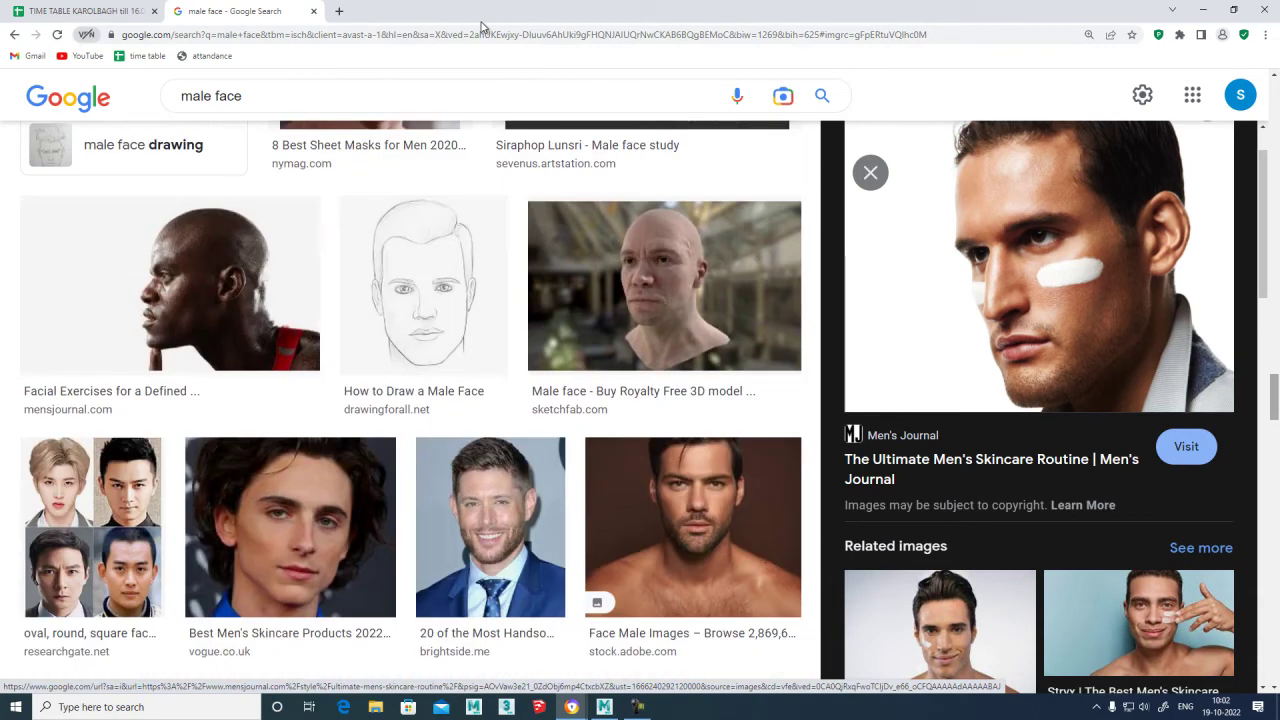
pyautogui.press('pagedown')
pyautogui.press('pagedown')
pyautogui.press('Down')
pyautogui.press('Down')
pyautogui.press('Down')
pyautogui.press('Down')
pyautogui.press('Down')
pyautogui.press('pagedown')
pyautogui.press('pagedown')
pyautogui.press('pagedown')
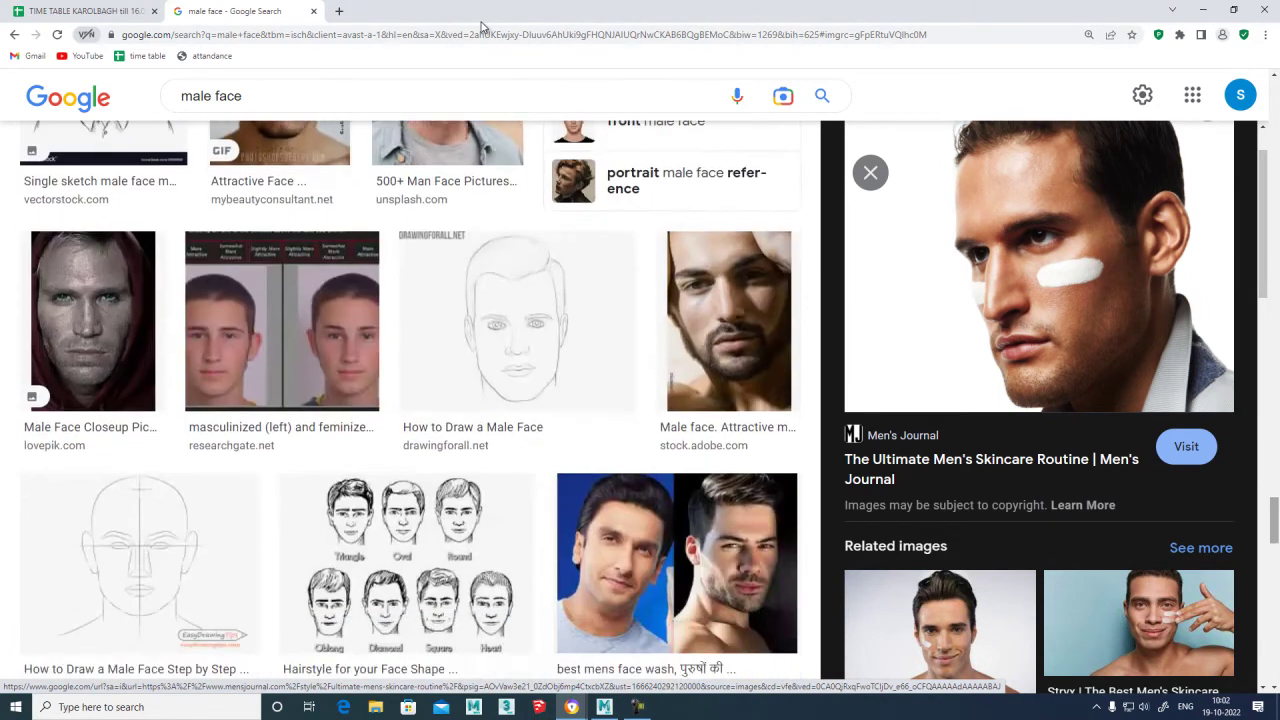
pyautogui.press('Down')
pyautogui.press('Down')
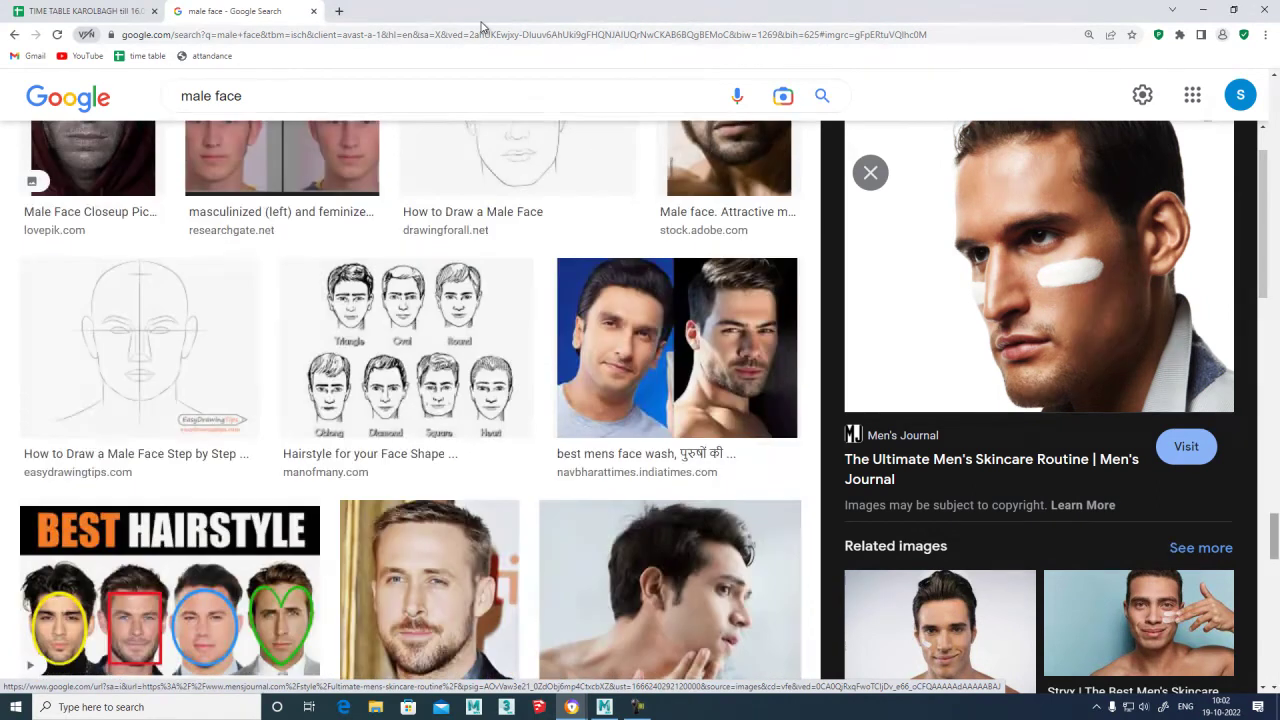
# Search the images for "male face shading" and browse the resulting face drawings.
pyautogui.press('pageup')
pyautogui.press('pageup')
pyautogui.press('pageup')
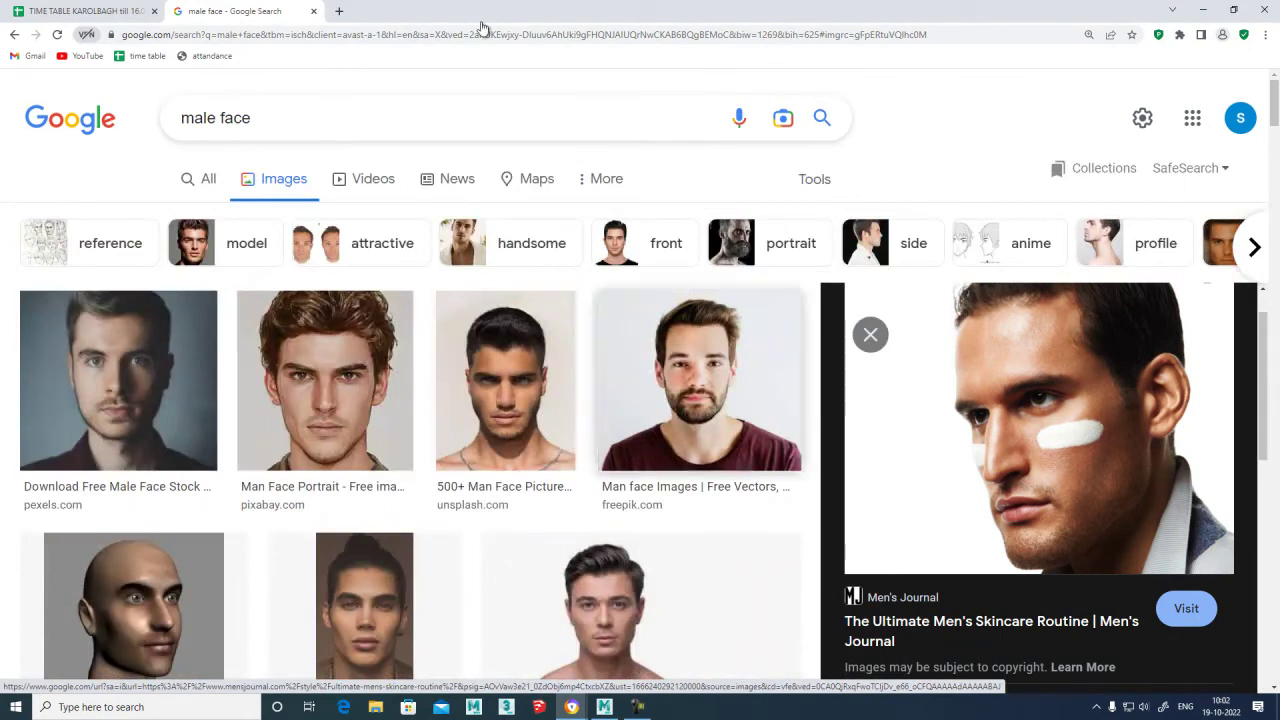
pyautogui.press('/')
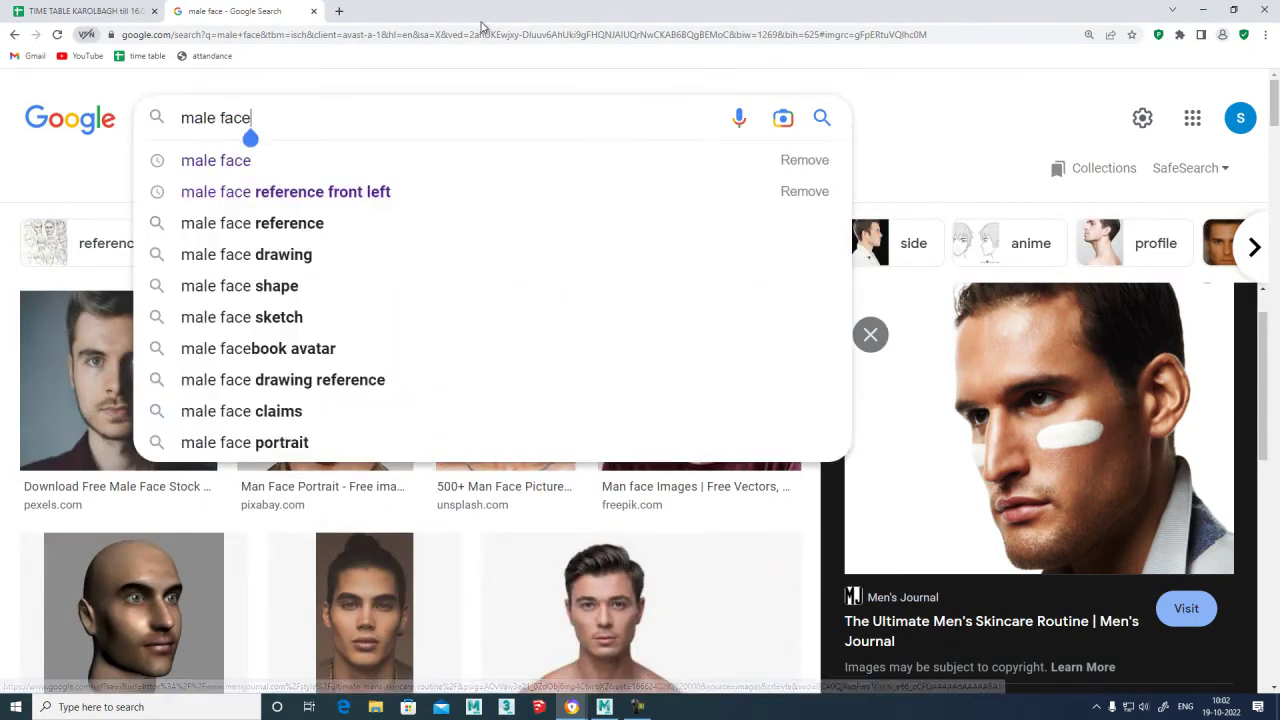
pyautogui.write('shading')
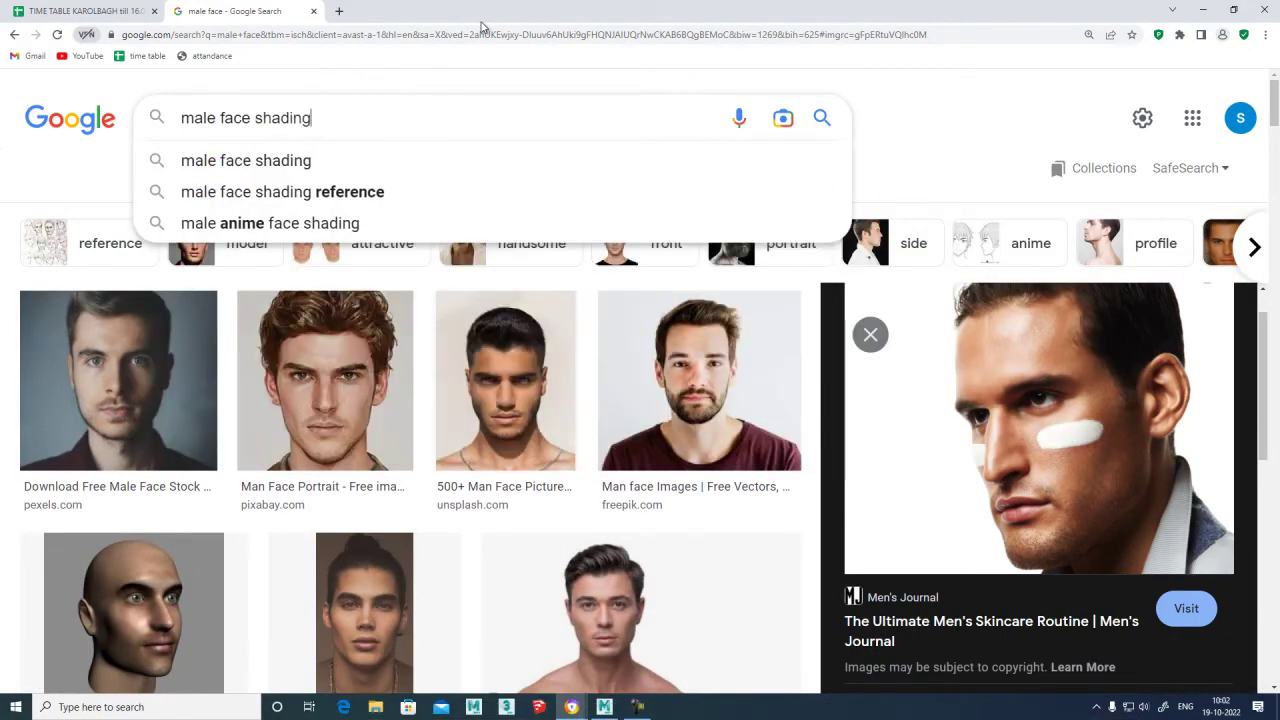
pyautogui.press('Return')
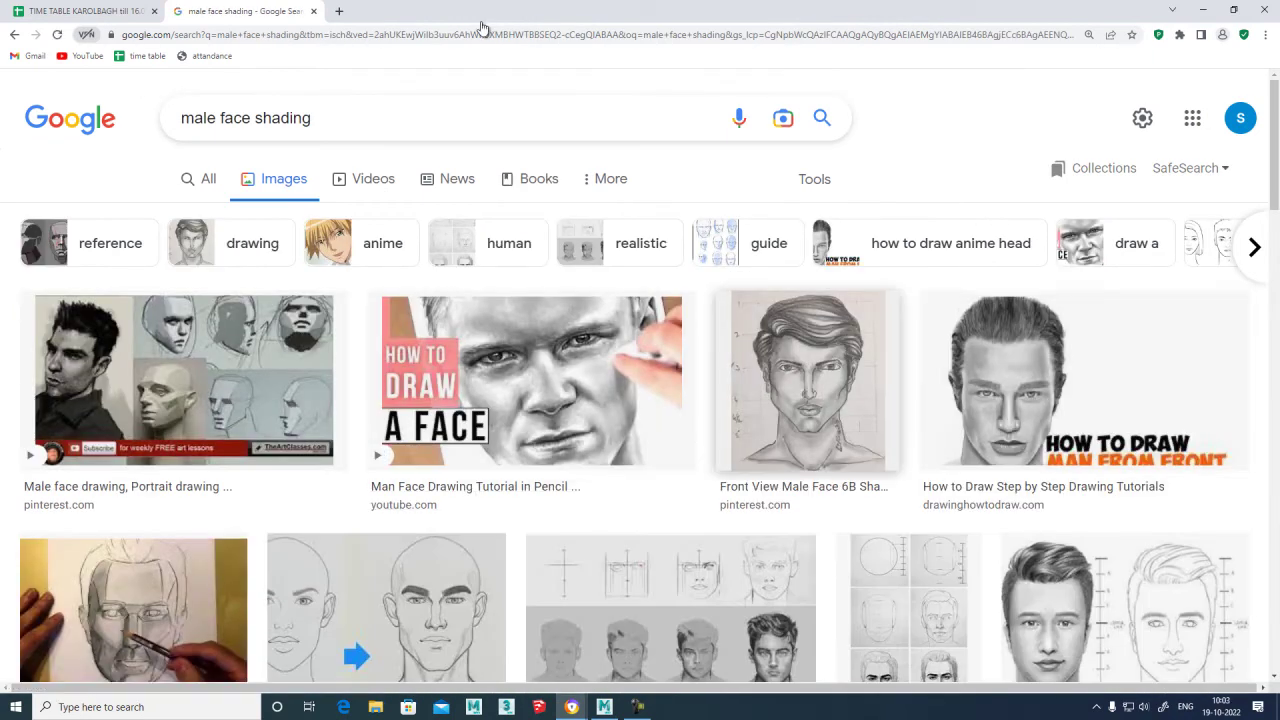
pyautogui.scroll(-3, 481, 27)
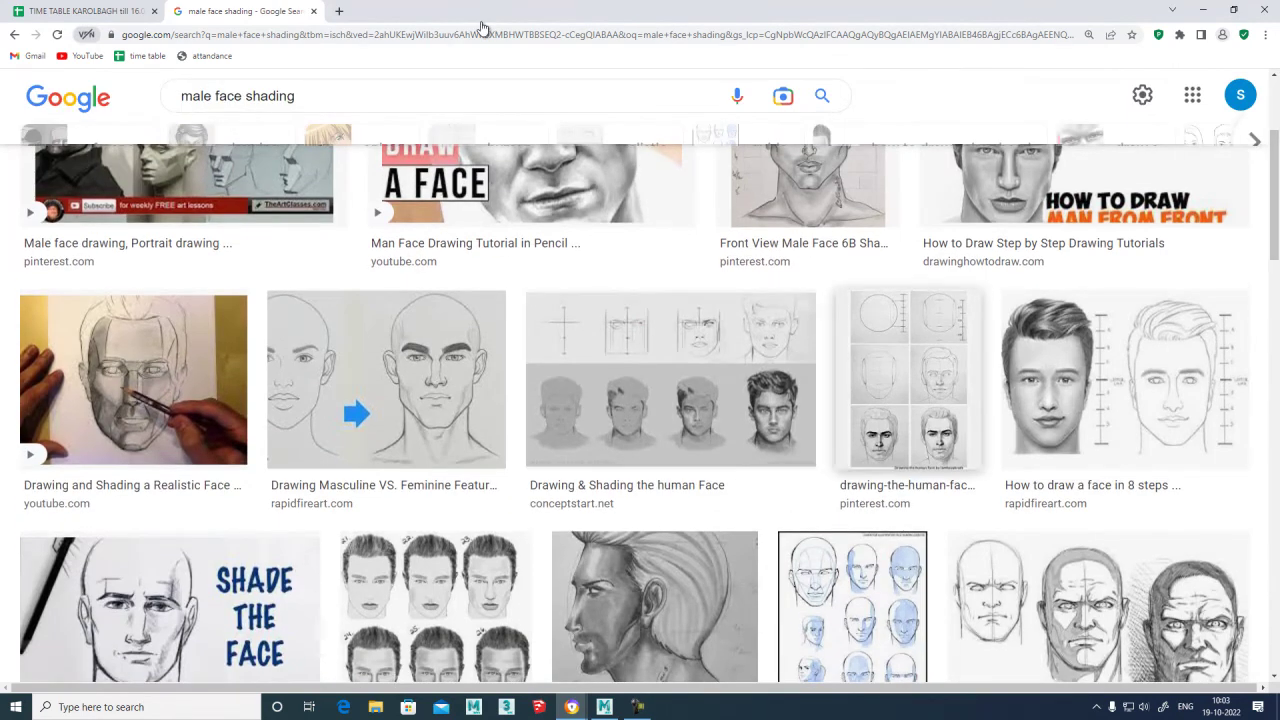
pyautogui.scroll(-5, 481, 27)
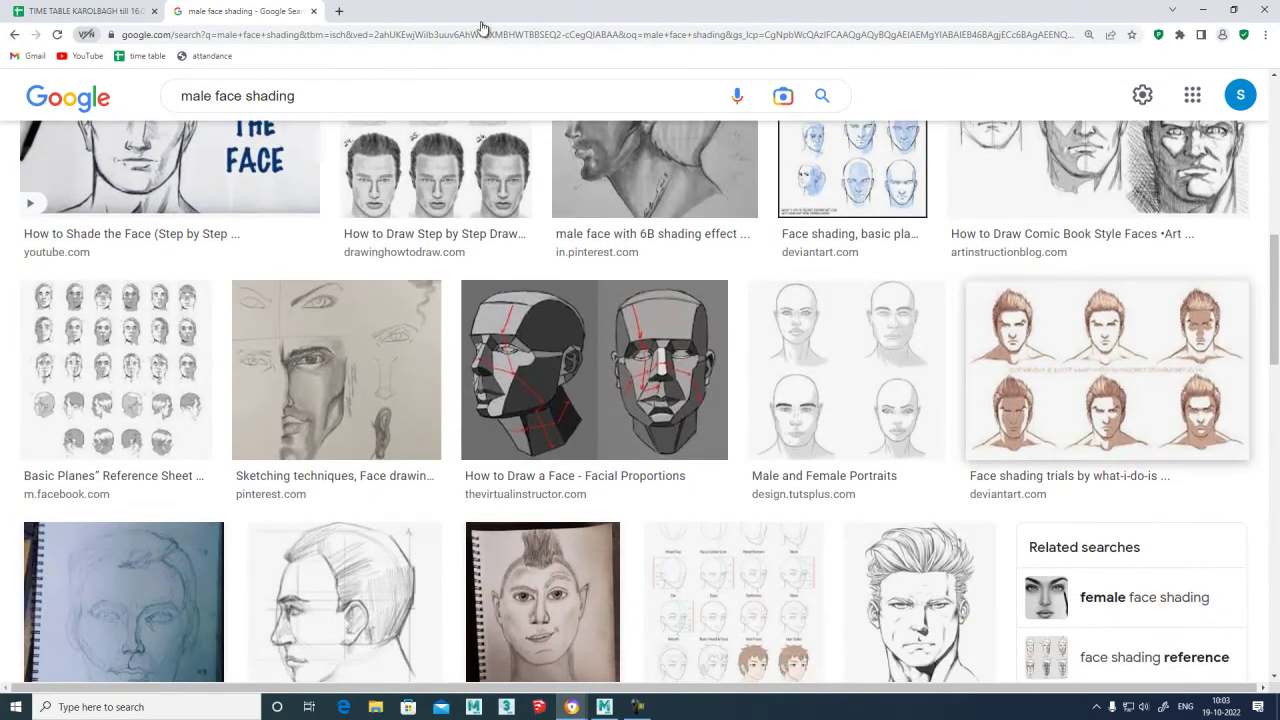
# Preview the front-view male head and How to Draw Comic Book Style Faces drawings, and look through more shading examples.
pyautogui.click(824, 475)
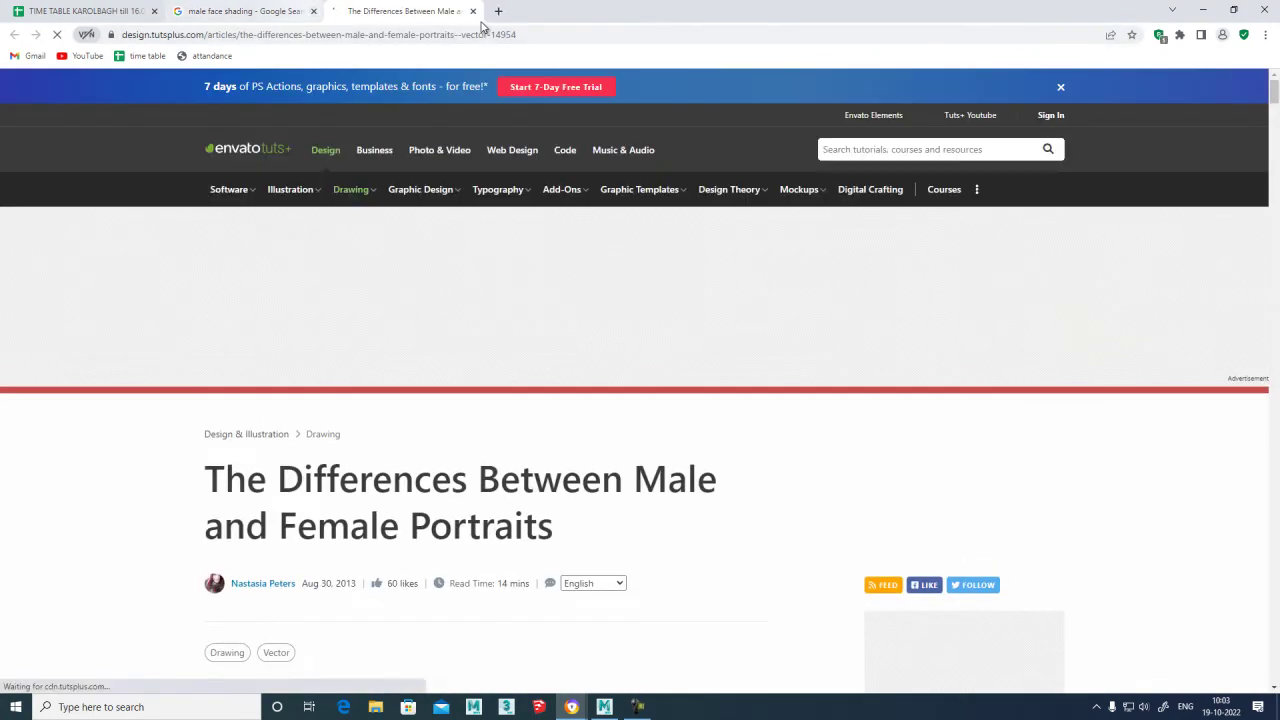
pyautogui.click(246, 11)
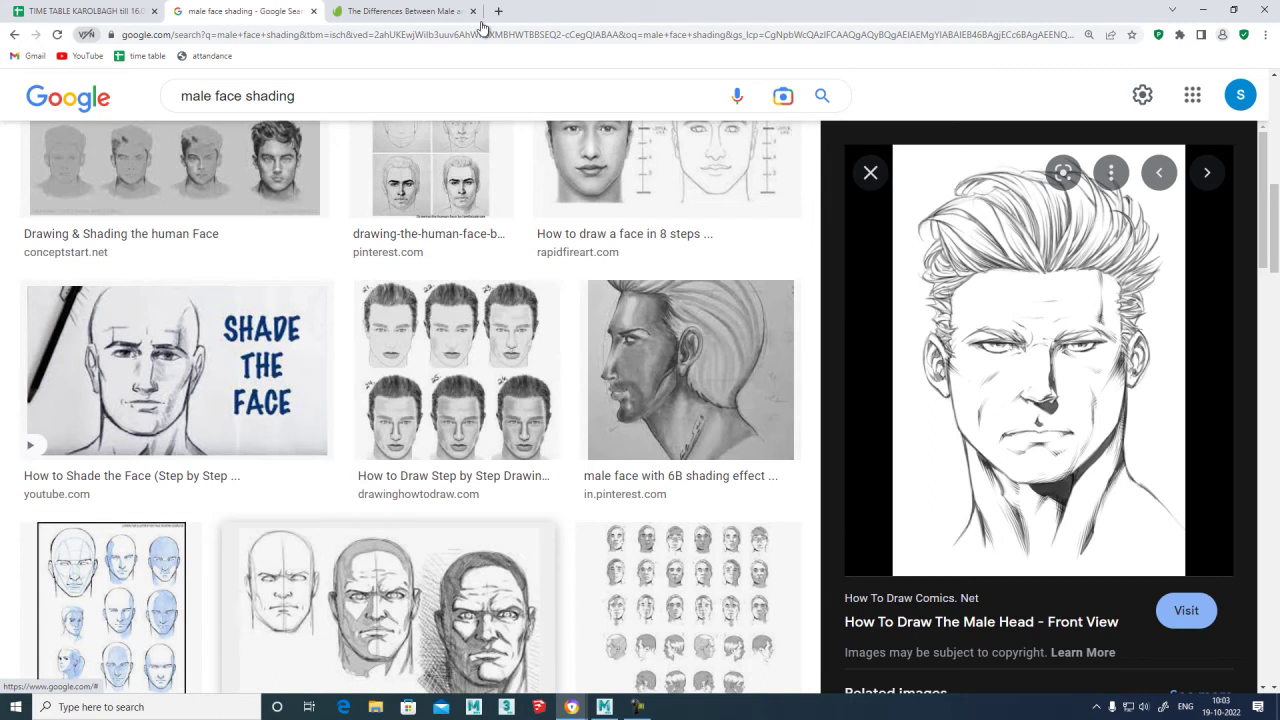
pyautogui.click(388, 608)
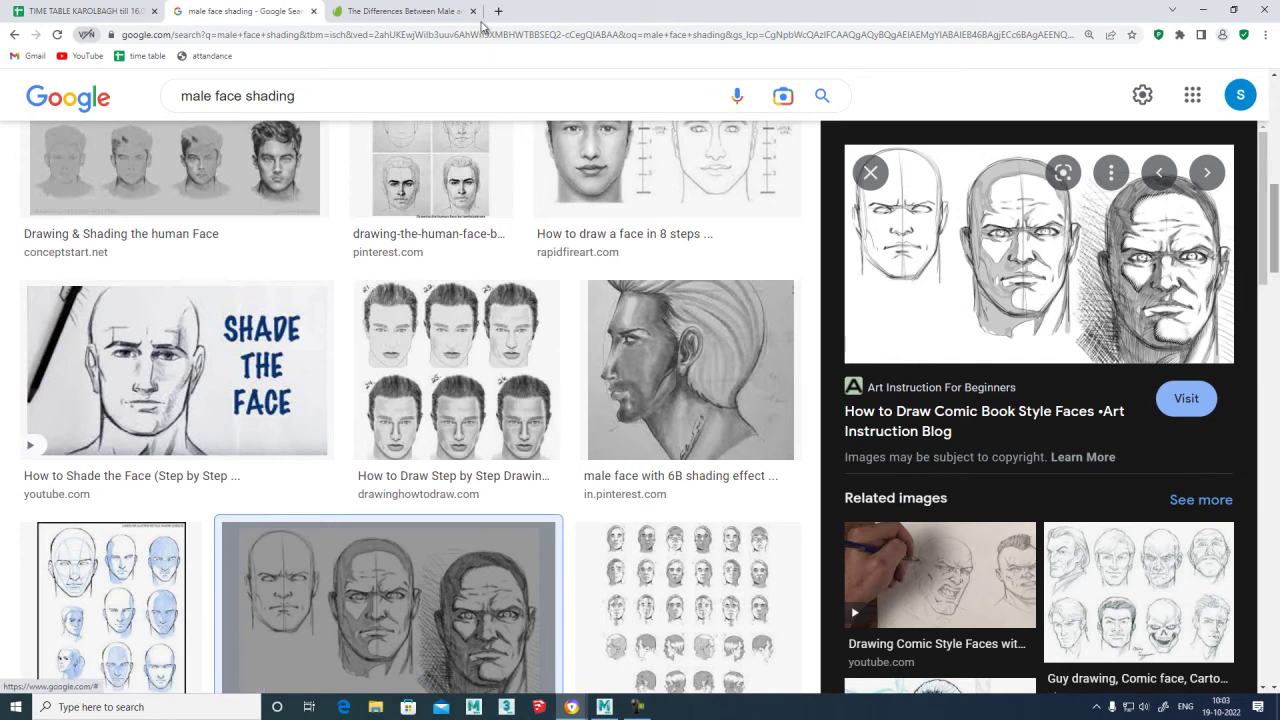
pyautogui.scroll(-4, 410, 407)
pyautogui.scroll(-8, 410, 407)
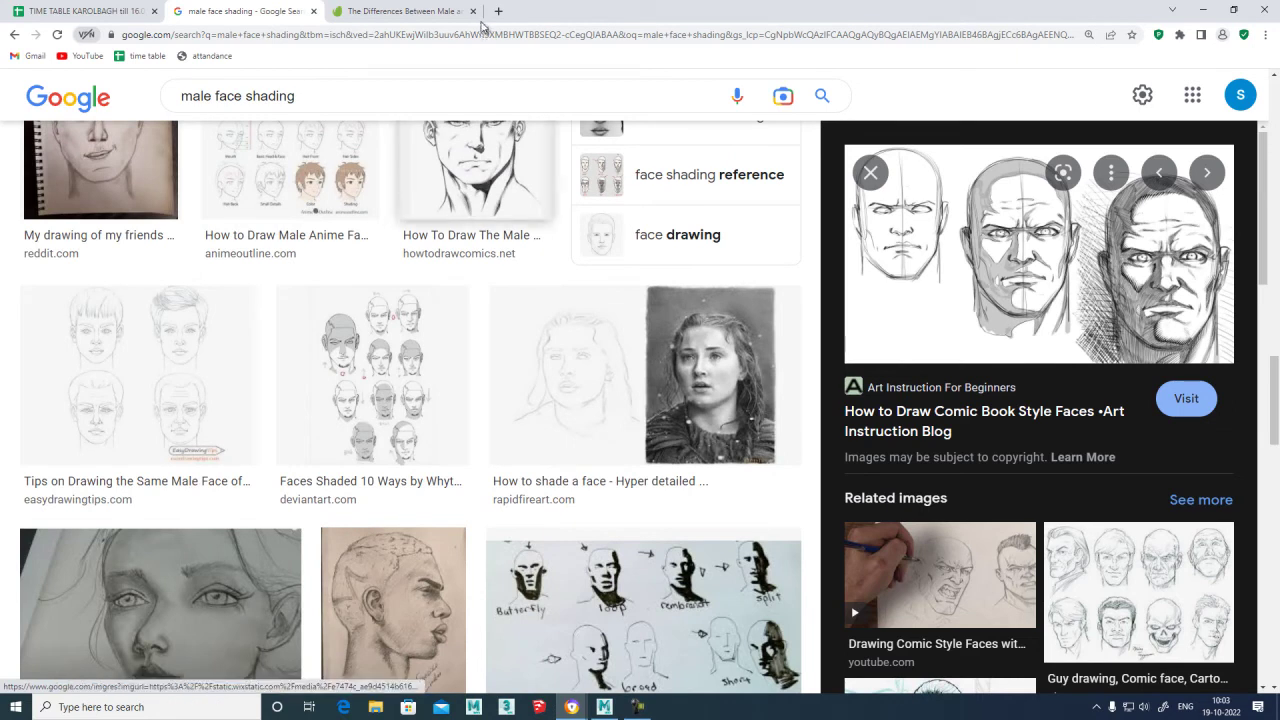
# Add "muscles" to the male face shading image search and look through the results for facial muscle references.
pyautogui.click(294, 108)
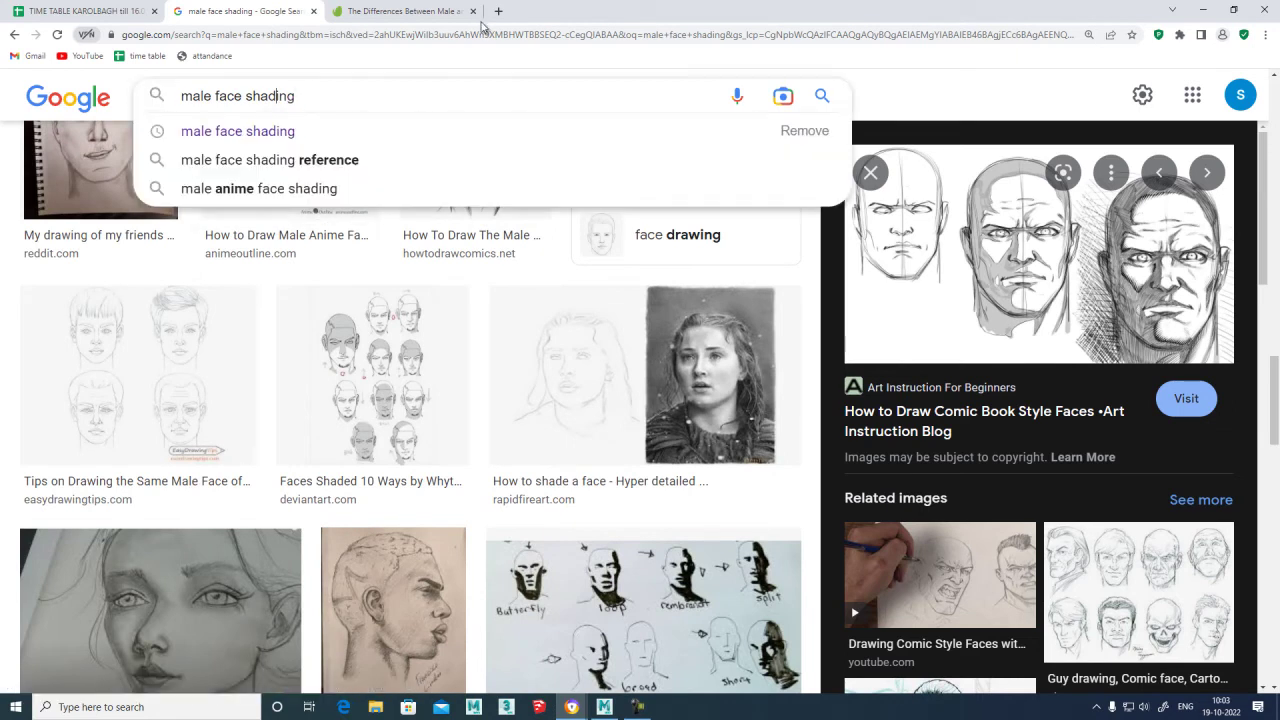
pyautogui.write('muscel')
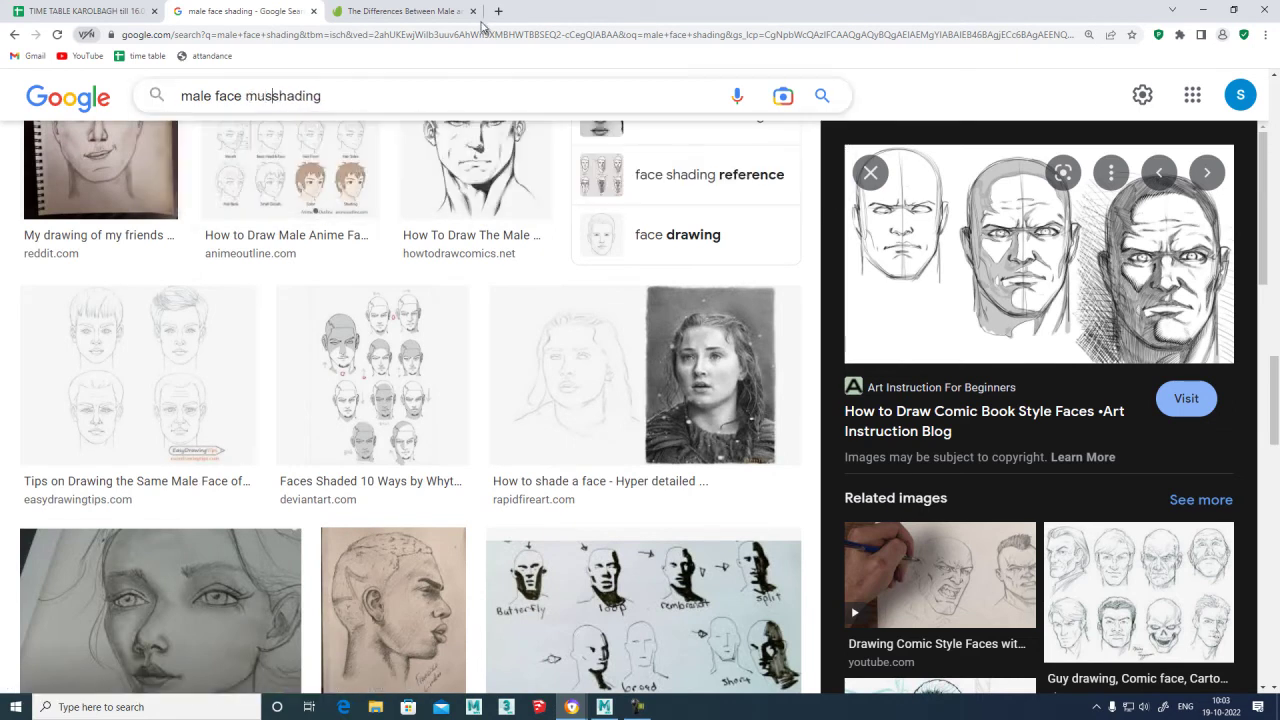
pyautogui.write('s')
pyautogui.press('Return')
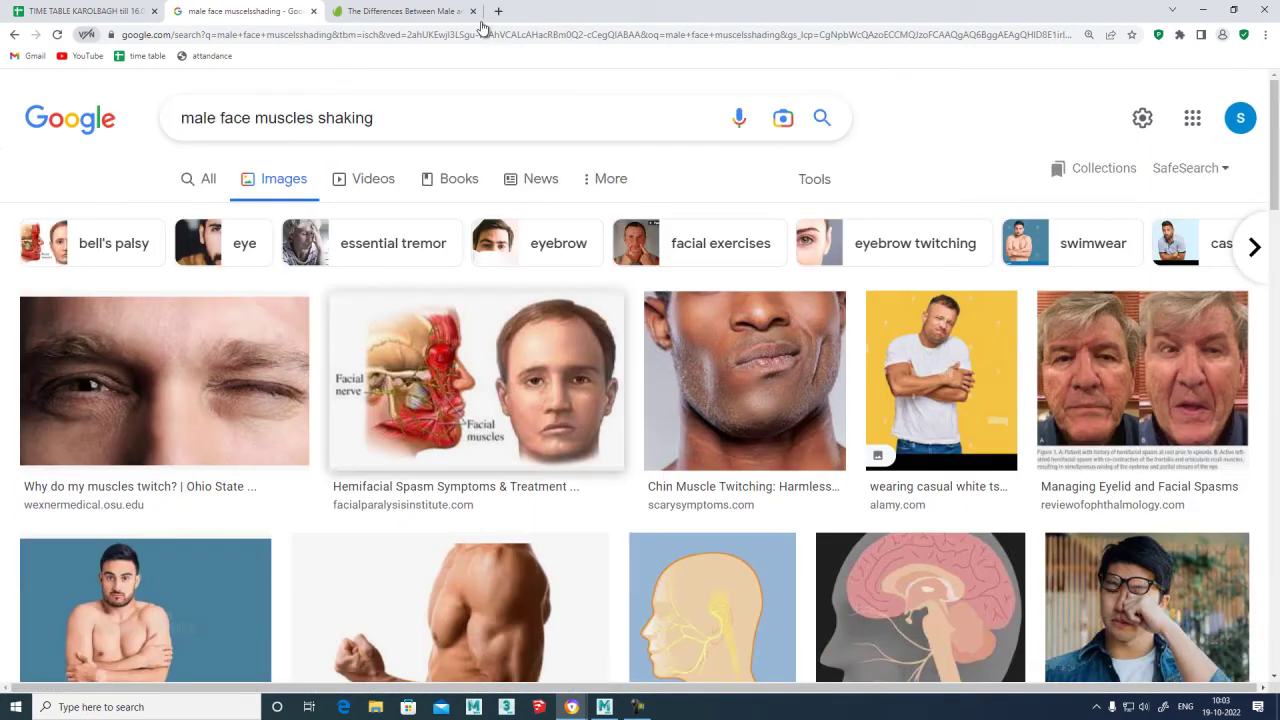
pyautogui.scroll(-8, 481, 27)
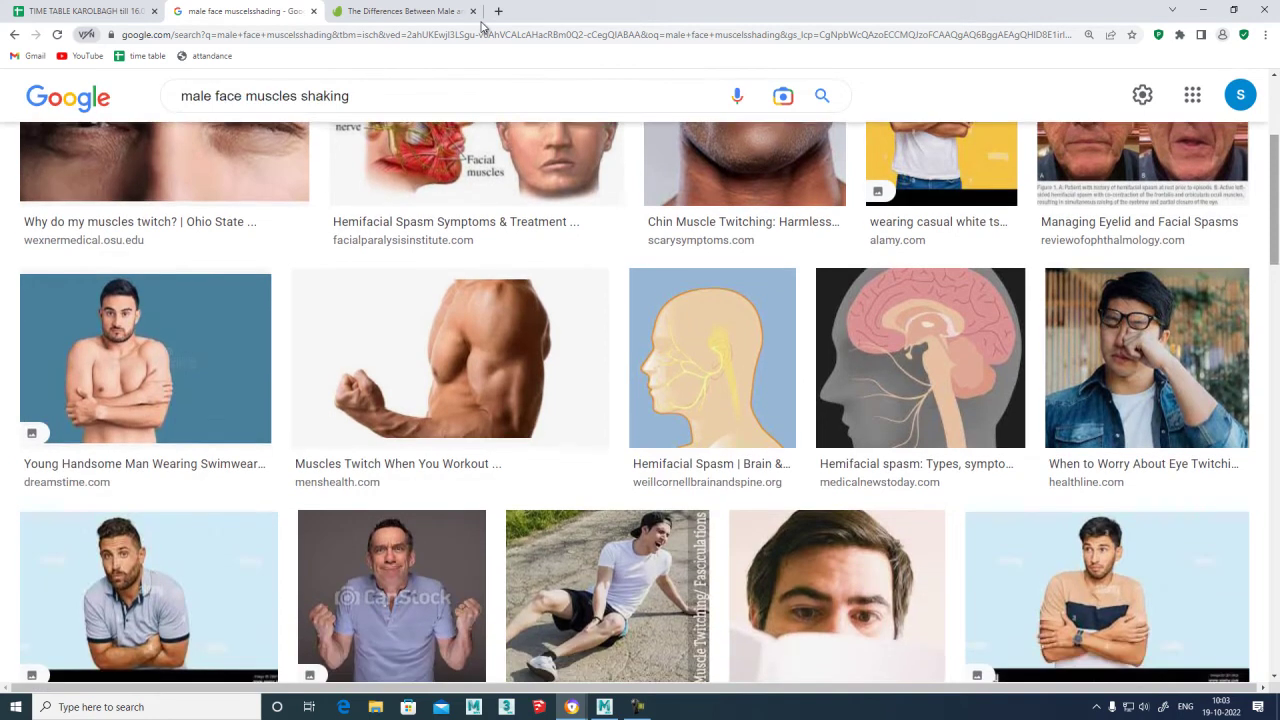
pyautogui.scroll(-4, 481, 27)
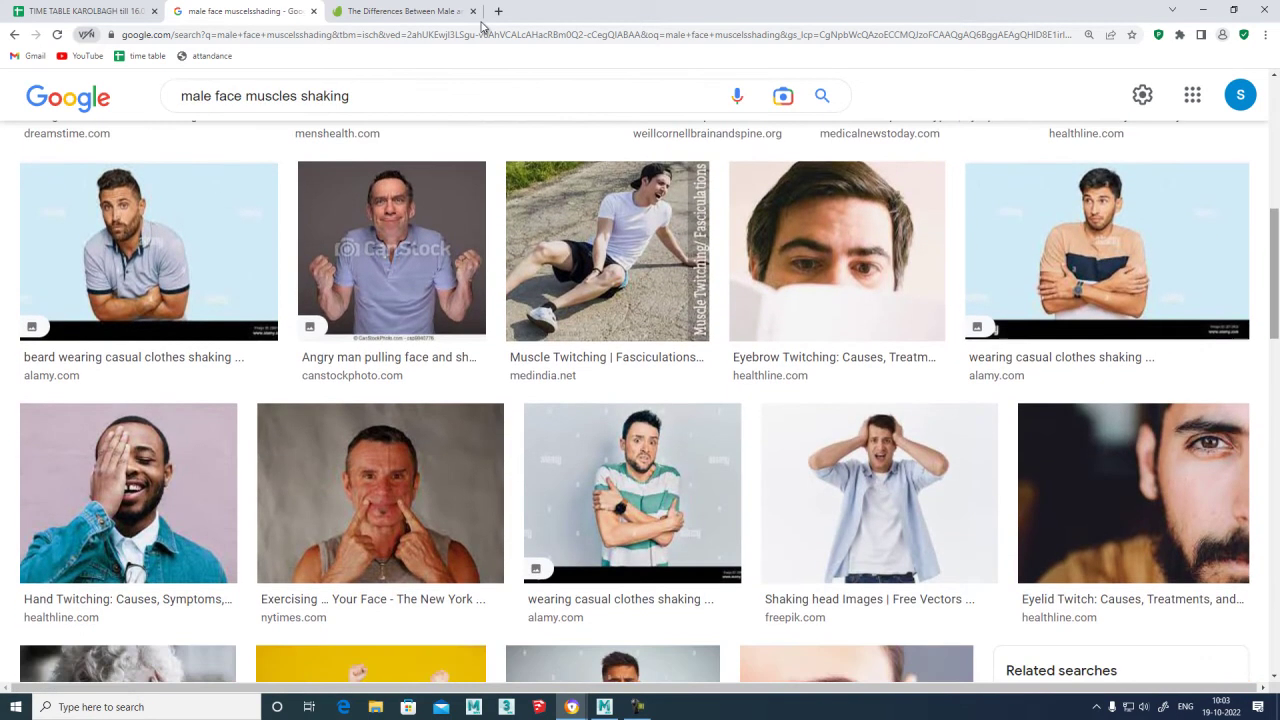
pyautogui.scroll(-8, 481, 27)
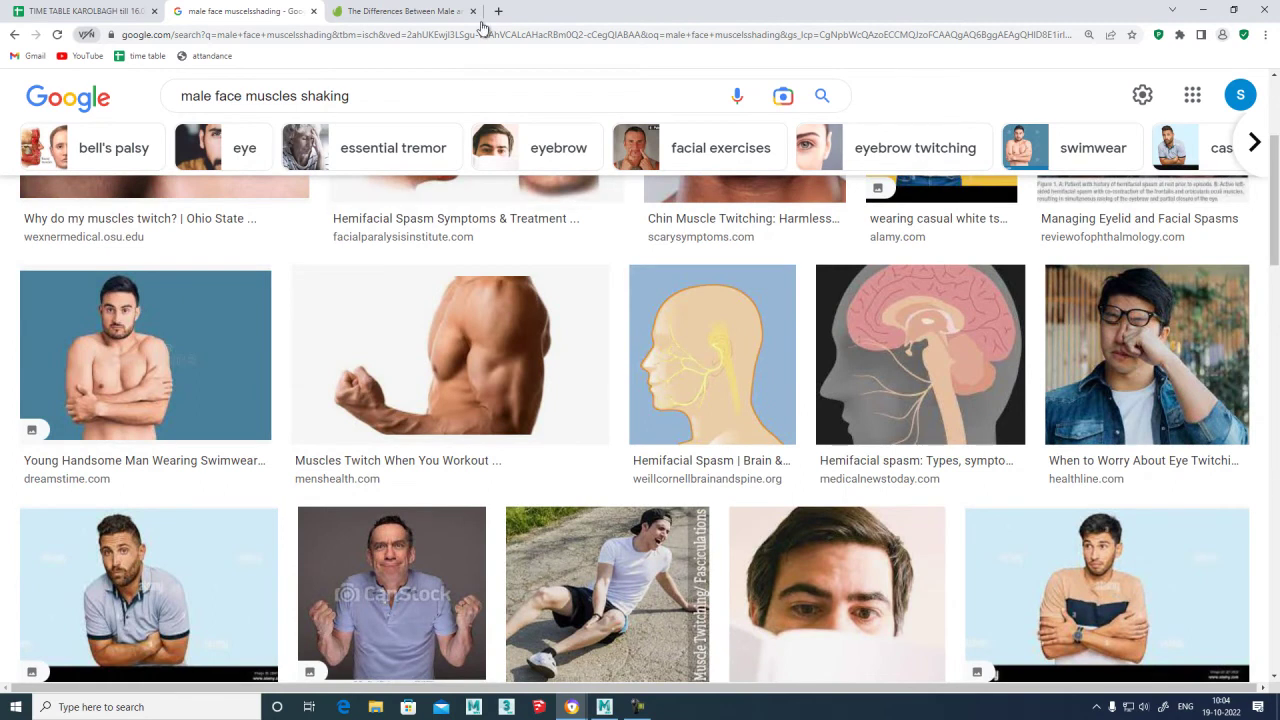
pyautogui.scroll(-8, 731, 163)
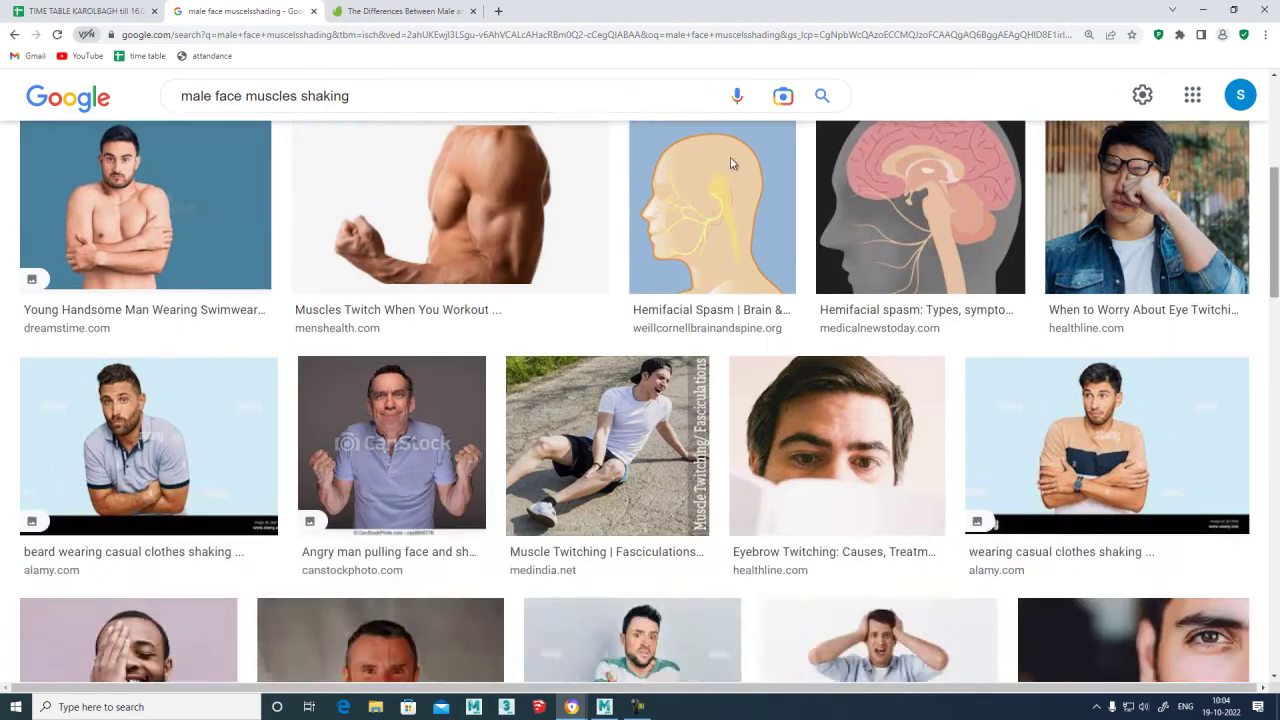
pyautogui.scroll(-8, 730, 163)
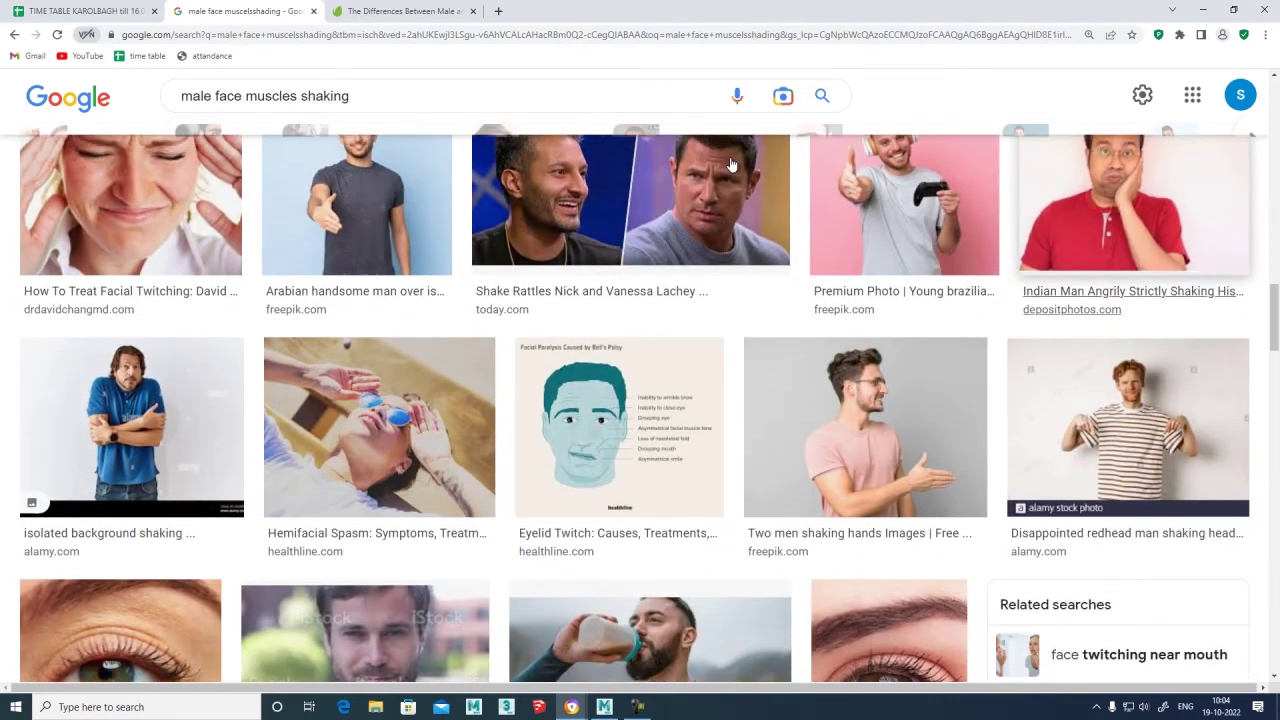
pyautogui.scroll(-10, 730, 157)
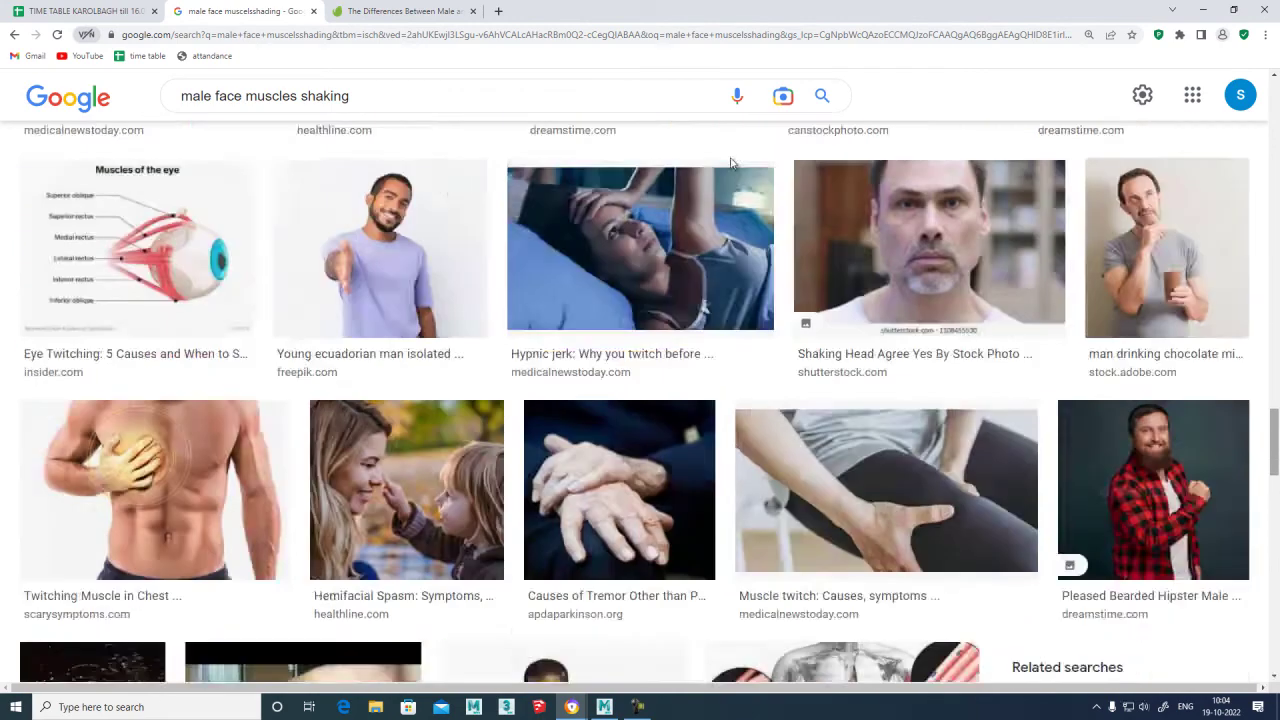
pyautogui.scroll(10, 730, 163)
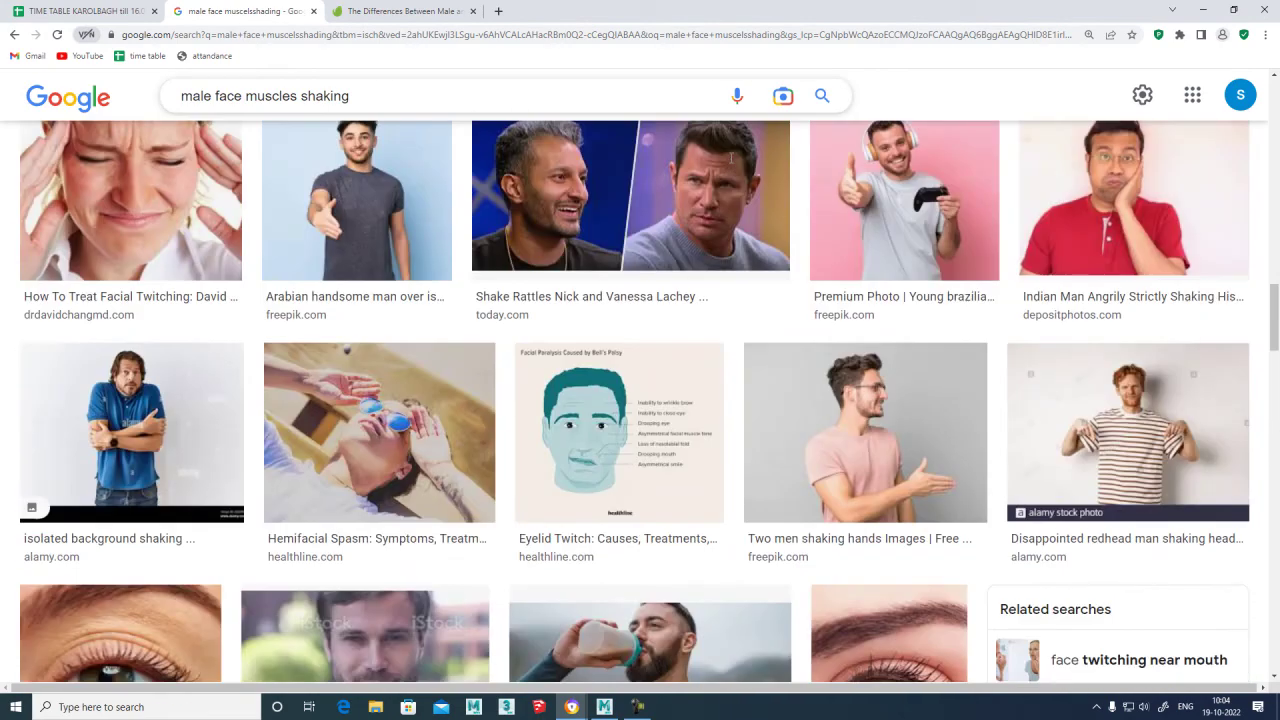
# Shorten the image search to "male face muscles" and run it.
pyautogui.click(300, 96)
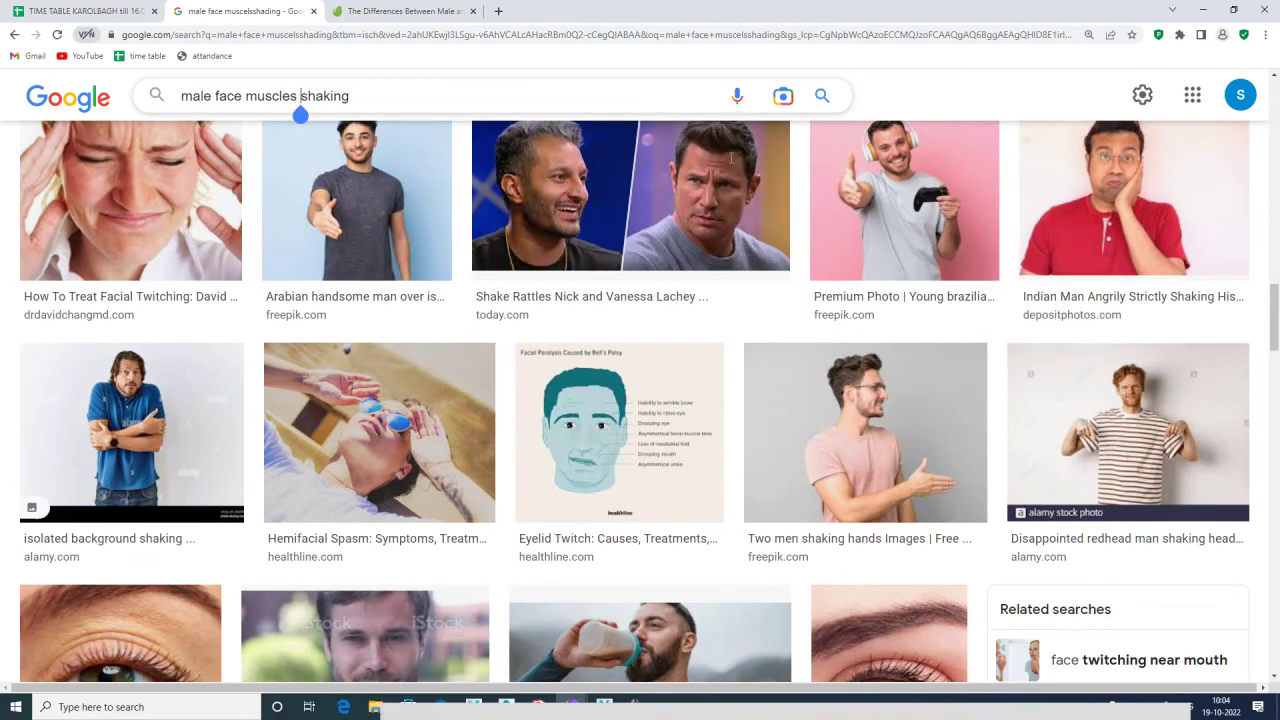
pyautogui.press('BackSpace')
pyautogui.press('BackSpace')
pyautogui.press('BackSpace')
pyautogui.press('BackSpace')
pyautogui.press('BackSpace')
pyautogui.press('BackSpace')
pyautogui.press('BackSpace')
pyautogui.press('Return')
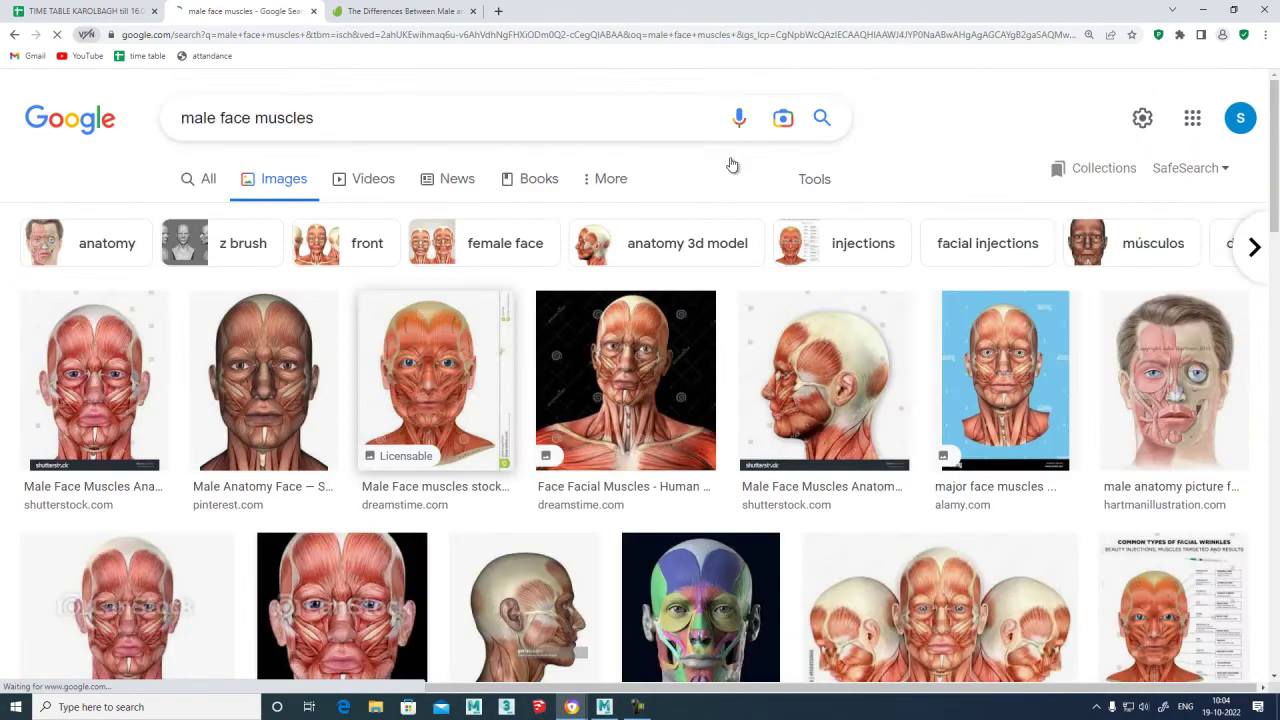
# Preview the Athletic male human anatomy and muscles image and the Facial Exercises for a Defined, Muscular Jawline profile photo.
pyautogui.scroll(-4, 731, 162)
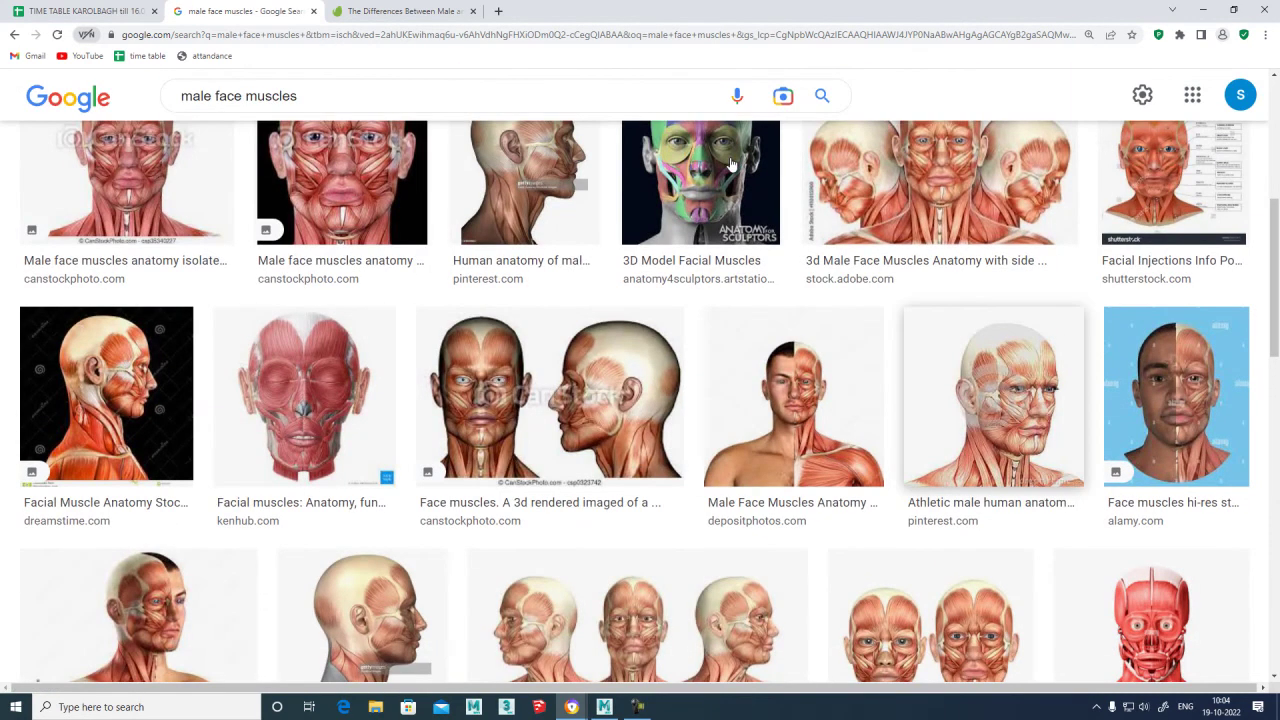
pyautogui.press('Return')
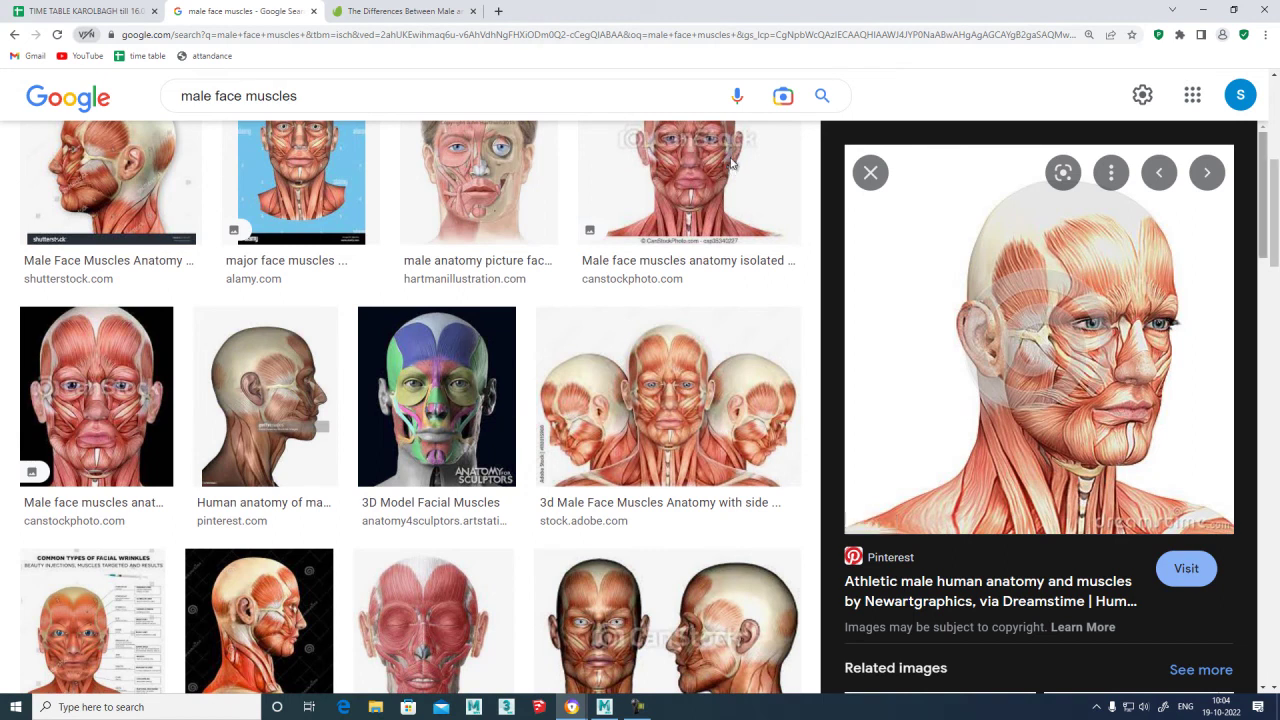
pyautogui.scroll(-5, 730, 163)
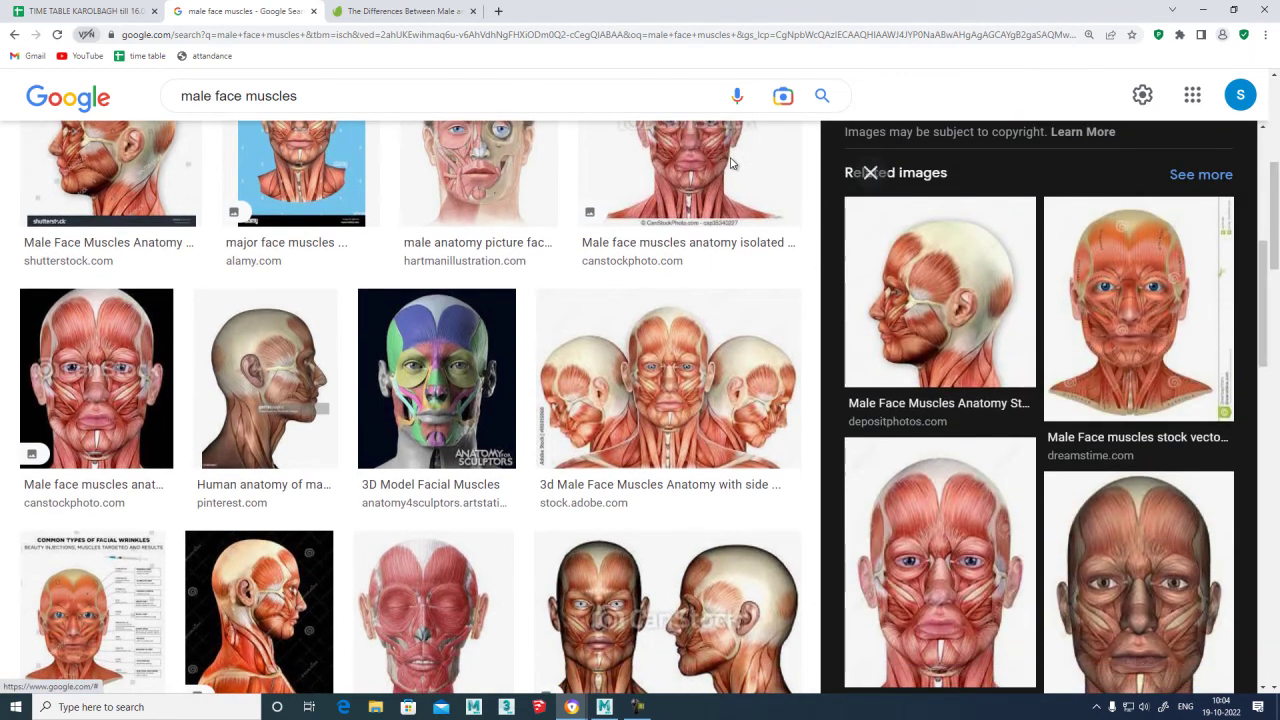
pyautogui.scroll(-6, 730, 163)
pyautogui.scroll(-7, 730, 163)
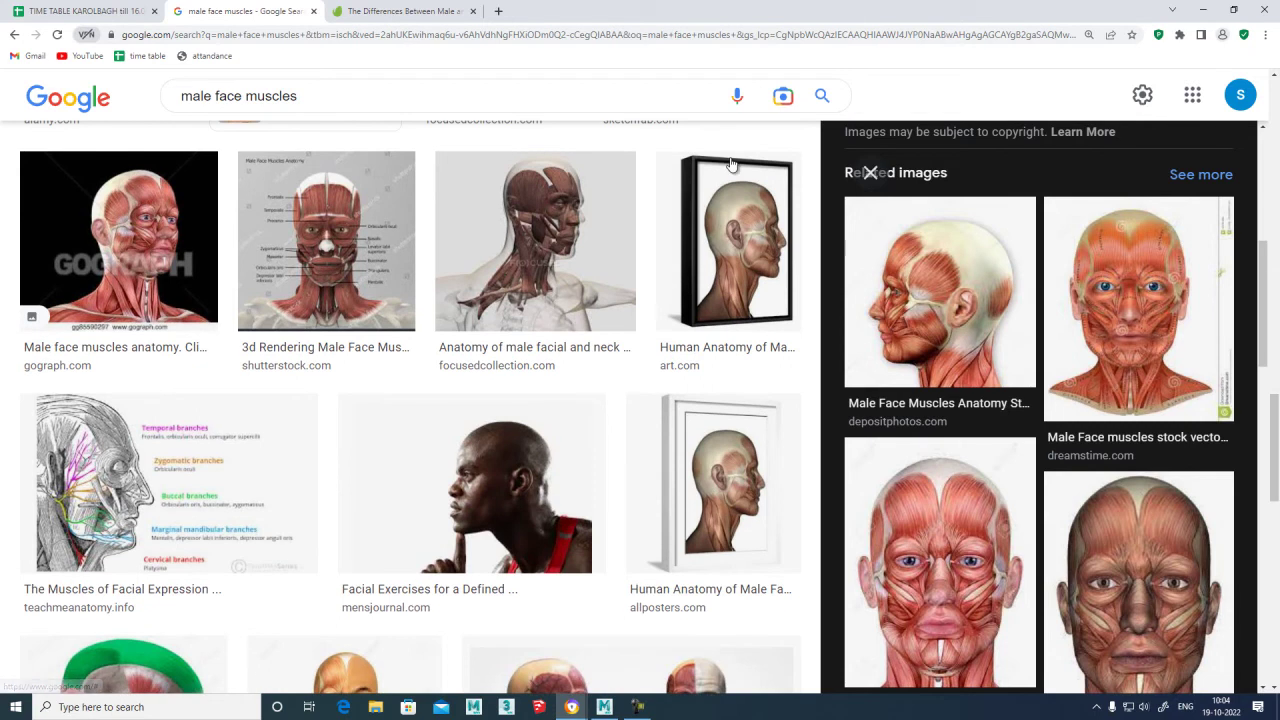
pyautogui.press('Tab')
pyautogui.press('Return')
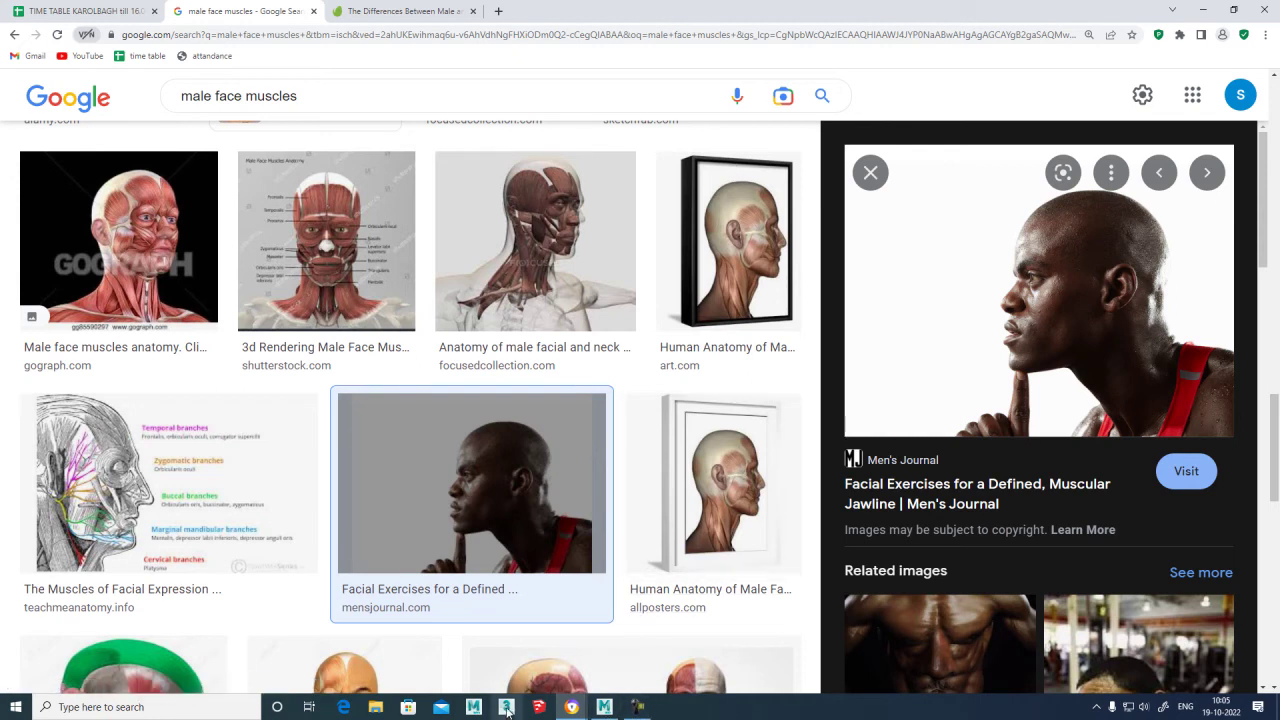
# Switch to Mudbox and erase detail on the cheek of the face_detailing layer, reducing the brush size to 6.72.
pyautogui.click(604, 707)
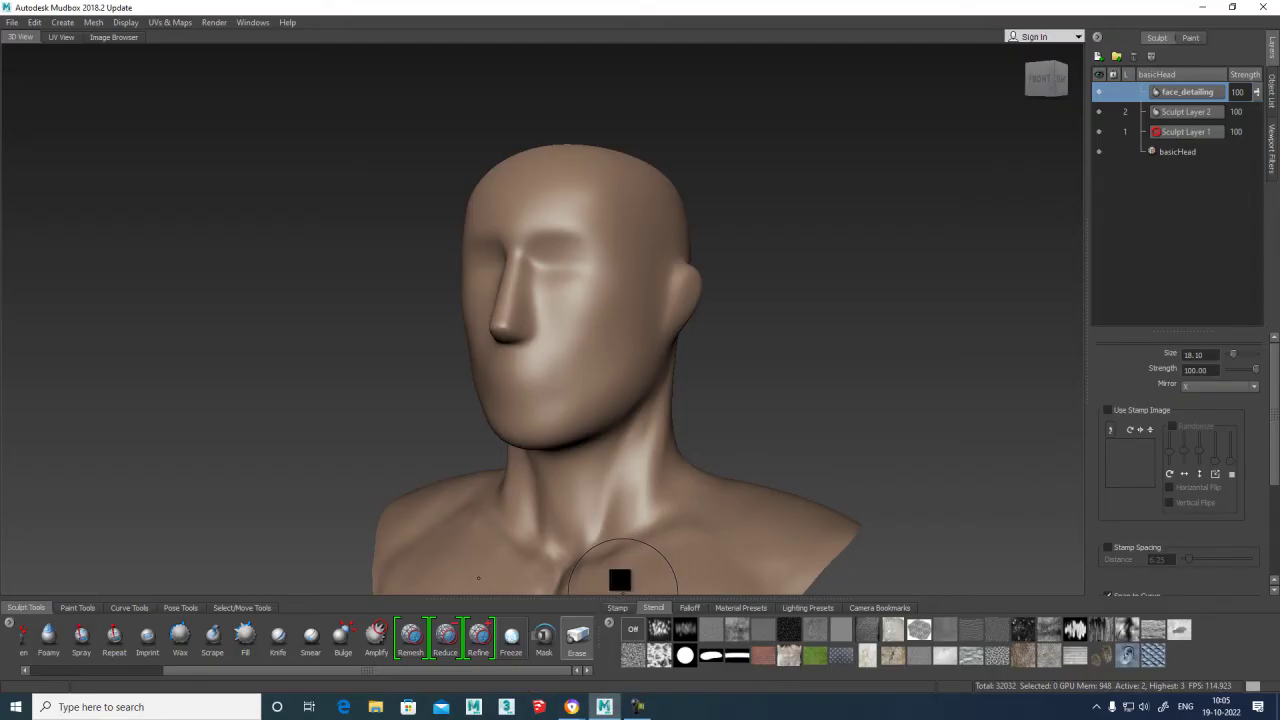
pyautogui.keyDown('alt'); pyautogui.moveTo(745, 325); pyautogui.dragTo(663, 337); pyautogui.keyUp('alt')
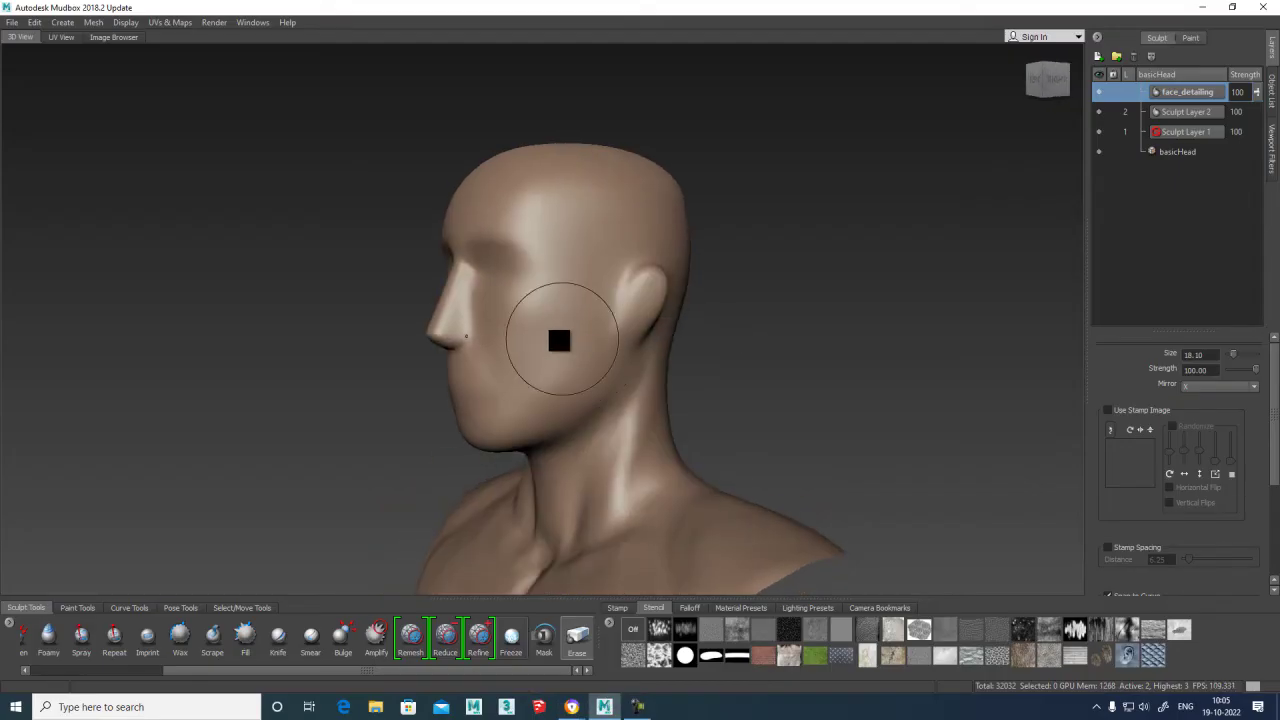
pyautogui.moveTo(558, 341); pyautogui.dragTo(563, 340)
pyautogui.keyDown('alt'); pyautogui.moveTo(706, 253); pyautogui.dragTo(694, 271); pyautogui.keyUp('alt')
pyautogui.moveTo(531, 320); pyautogui.dragTo(532, 320)
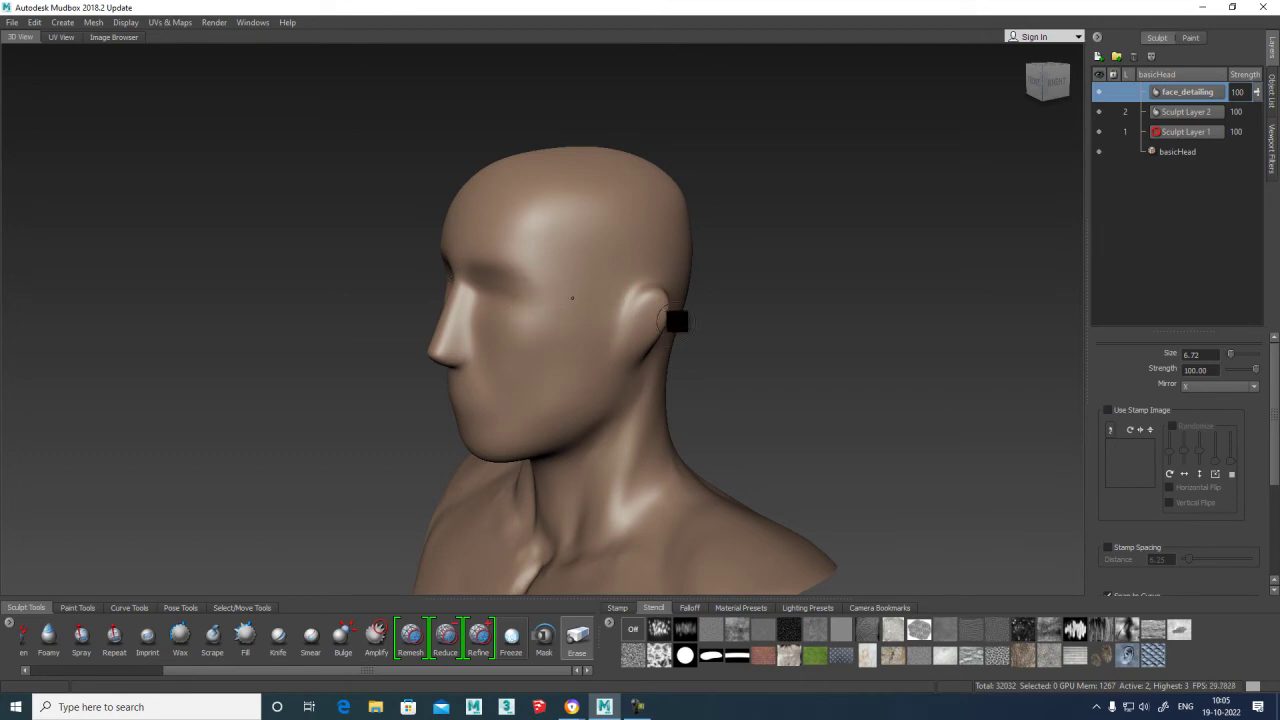
# Try a Sculpt brush stroke at strength 12.32 from the outer eye corner toward the ear.
pyautogui.moveTo(161, 663); pyautogui.dragTo(104, 670)
pyautogui.click(66, 636)
pyautogui.click(44, 638)
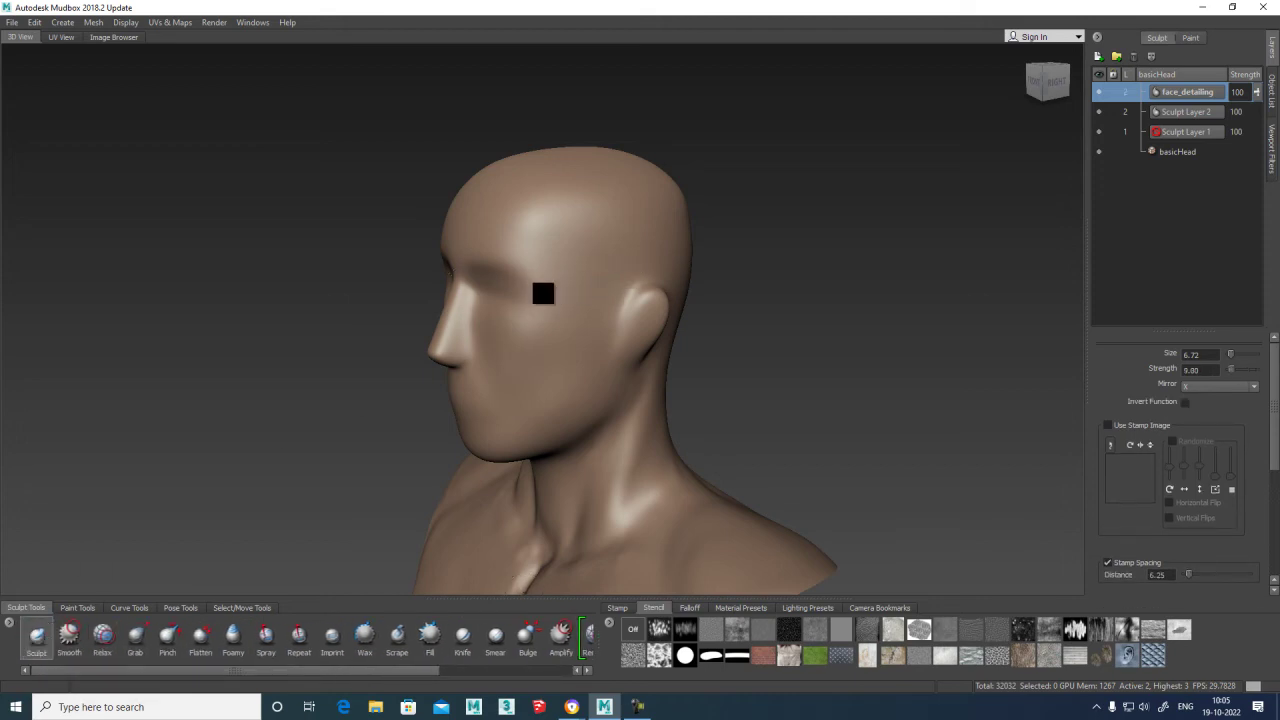
pyautogui.moveTo(609, 277)
pyautogui.keyDown('alt'); pyautogui.mouseDown()
pyautogui.moveTo(771, 297)
pyautogui.moveTo(691, 294)
pyautogui.mouseUp(); pyautogui.keyUp('alt')
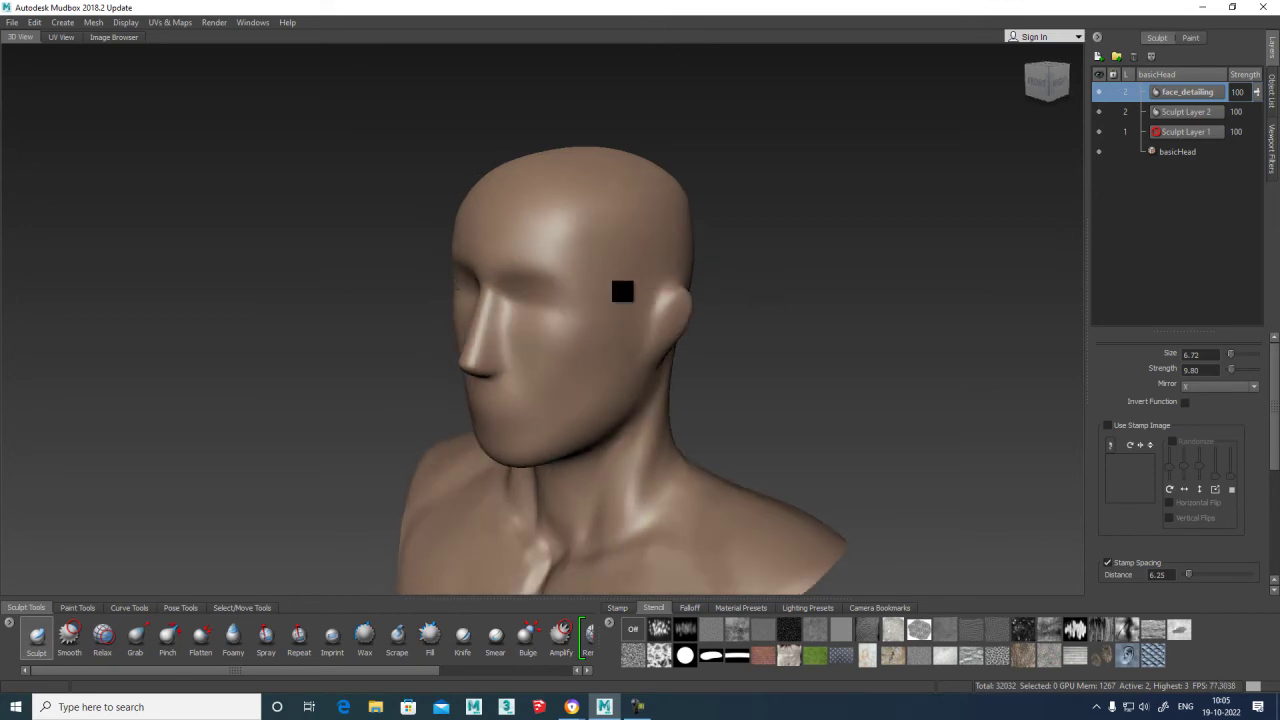
pyautogui.moveTo(571, 300)
pyautogui.mouseDown()
pyautogui.moveTo(606, 289)
pyautogui.moveTo(598, 301)
pyautogui.mouseUp()
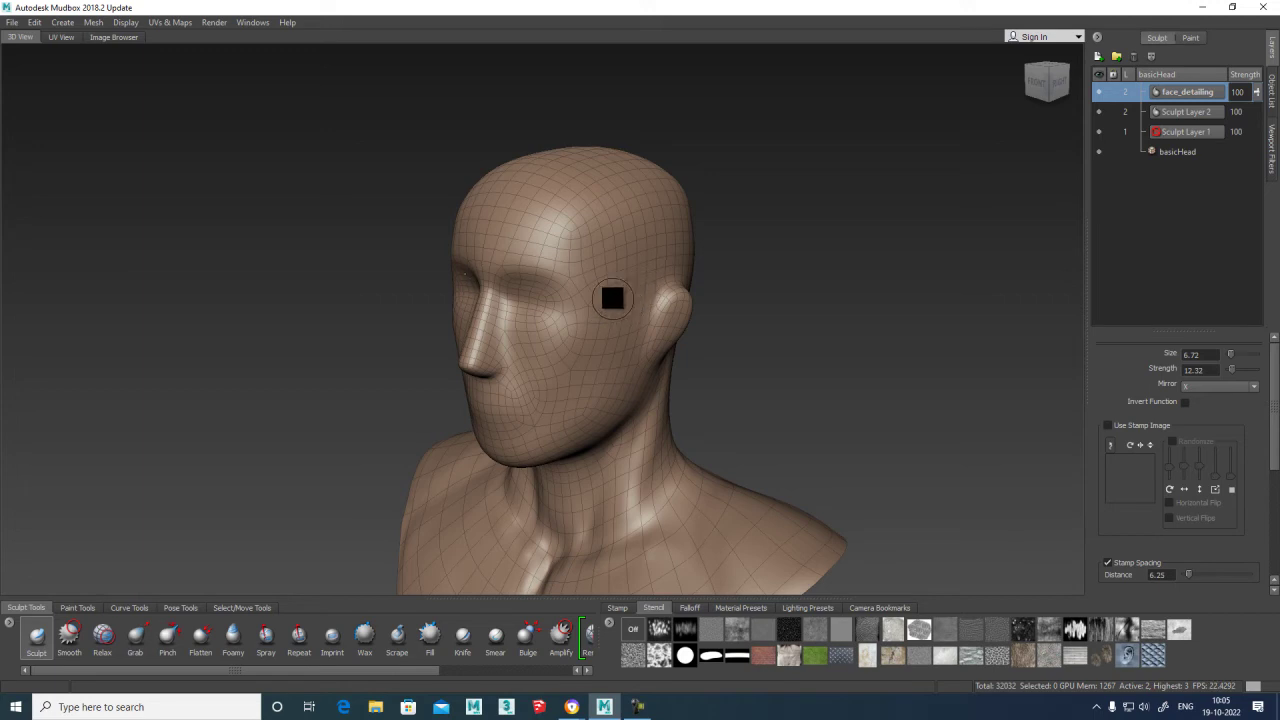
pyautogui.keyDown('alt'); pyautogui.moveTo(620, 297); pyautogui.dragTo(585, 276, button='middle'); pyautogui.keyUp('alt')
pyautogui.keyDown('alt'); pyautogui.moveTo(585, 276); pyautogui.dragTo(580, 320); pyautogui.keyUp('alt')
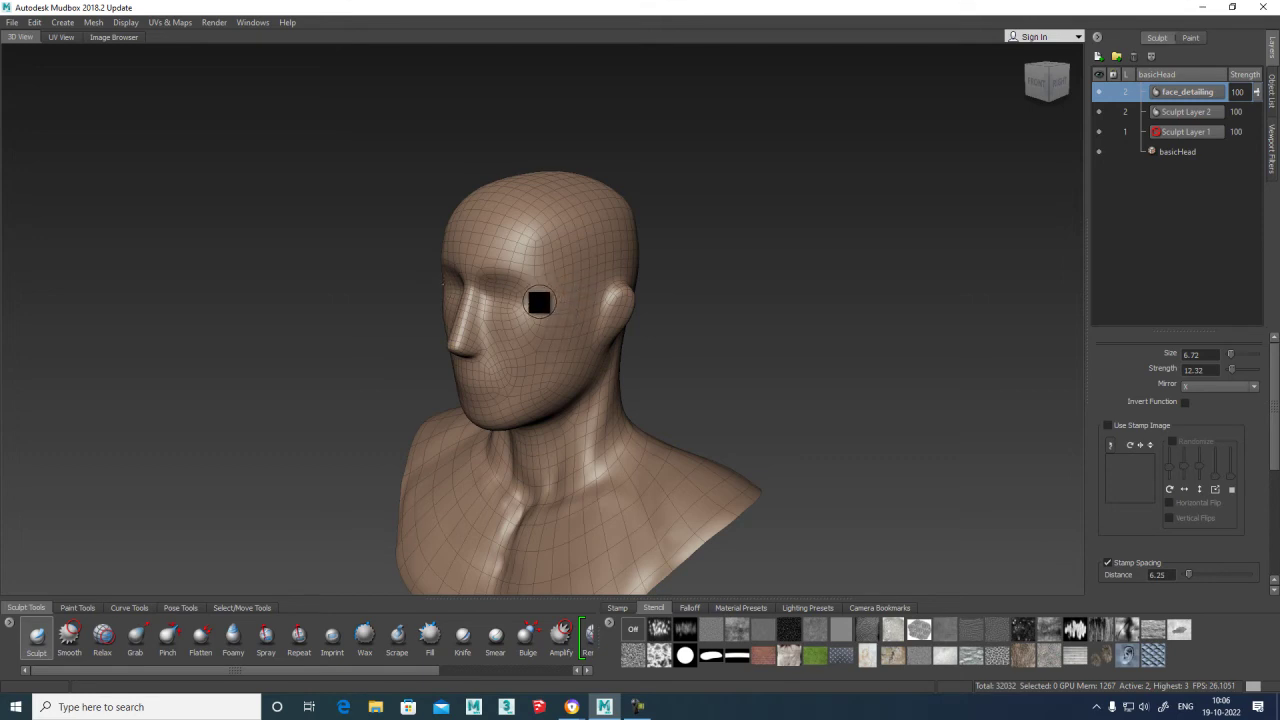
# Hide the wireframe, try another Sculpt stroke from the eye corner past the ear, and undo it.
pyautogui.click(69, 634)
pyautogui.press('w')
pyautogui.click(36, 636)
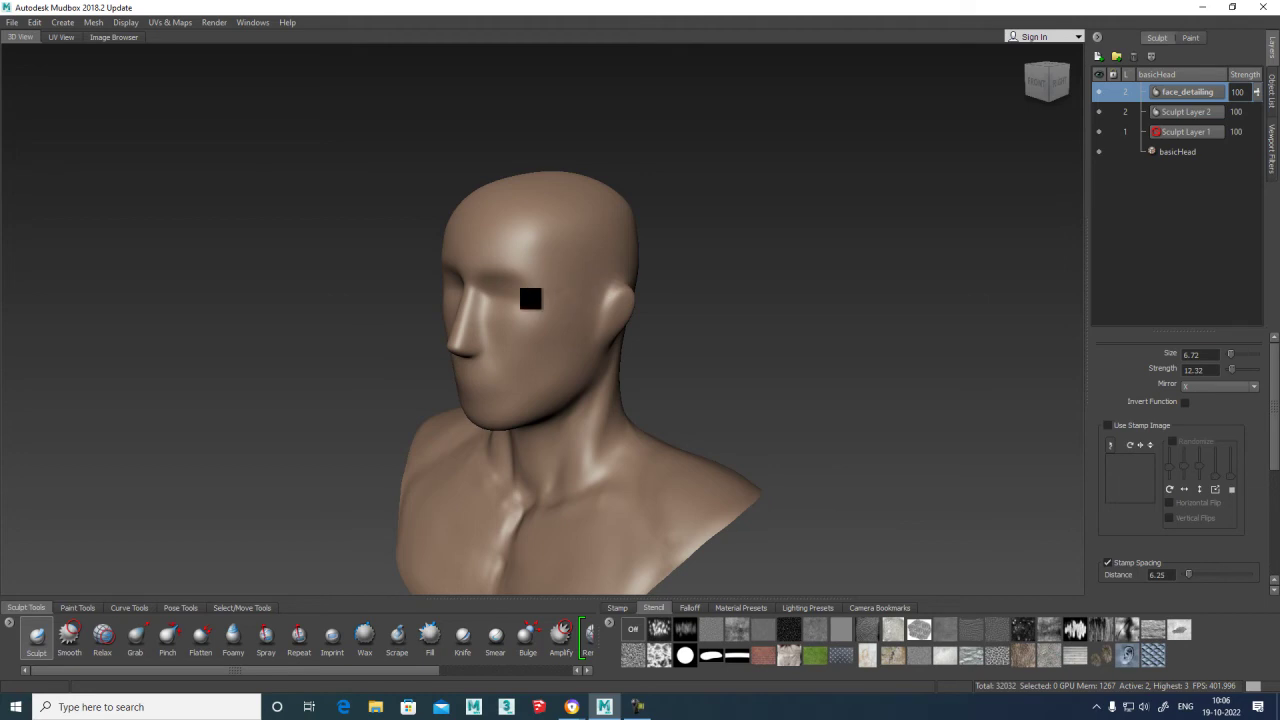
pyautogui.moveTo(541, 295); pyautogui.dragTo(666, 291)
pyautogui.hotkey('ctrl', 'z')
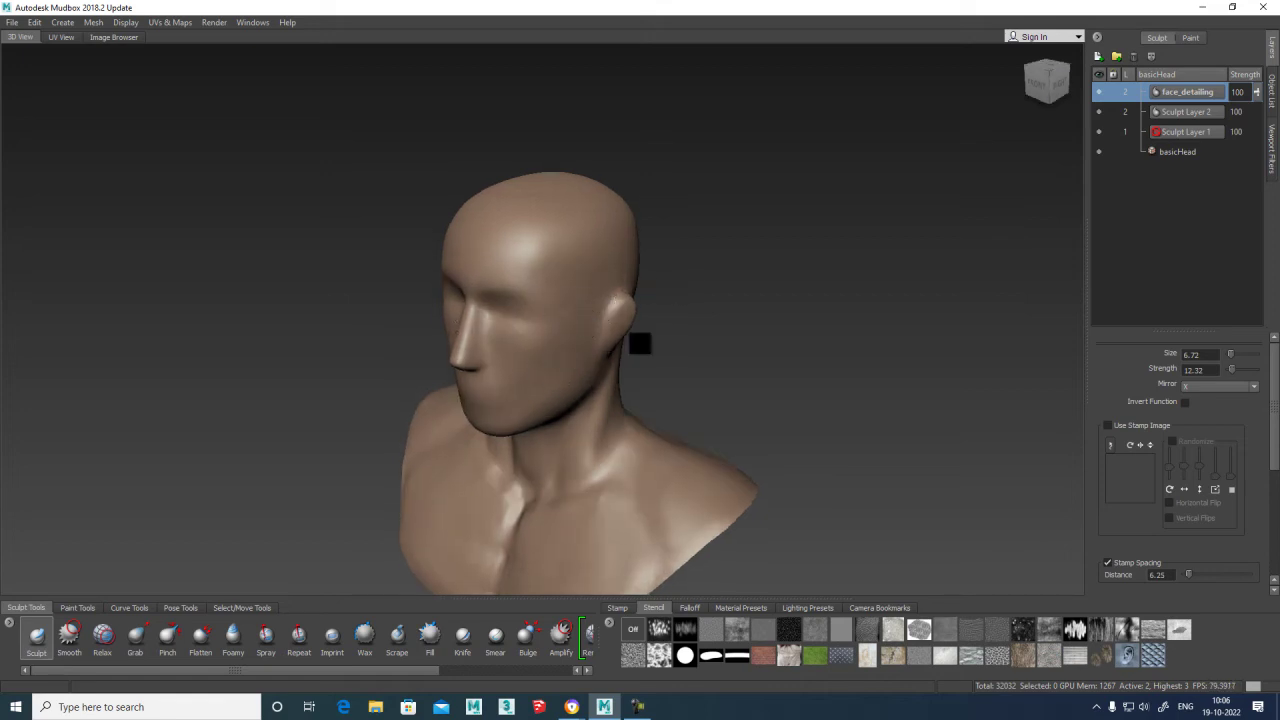
pyautogui.click(13, 23)
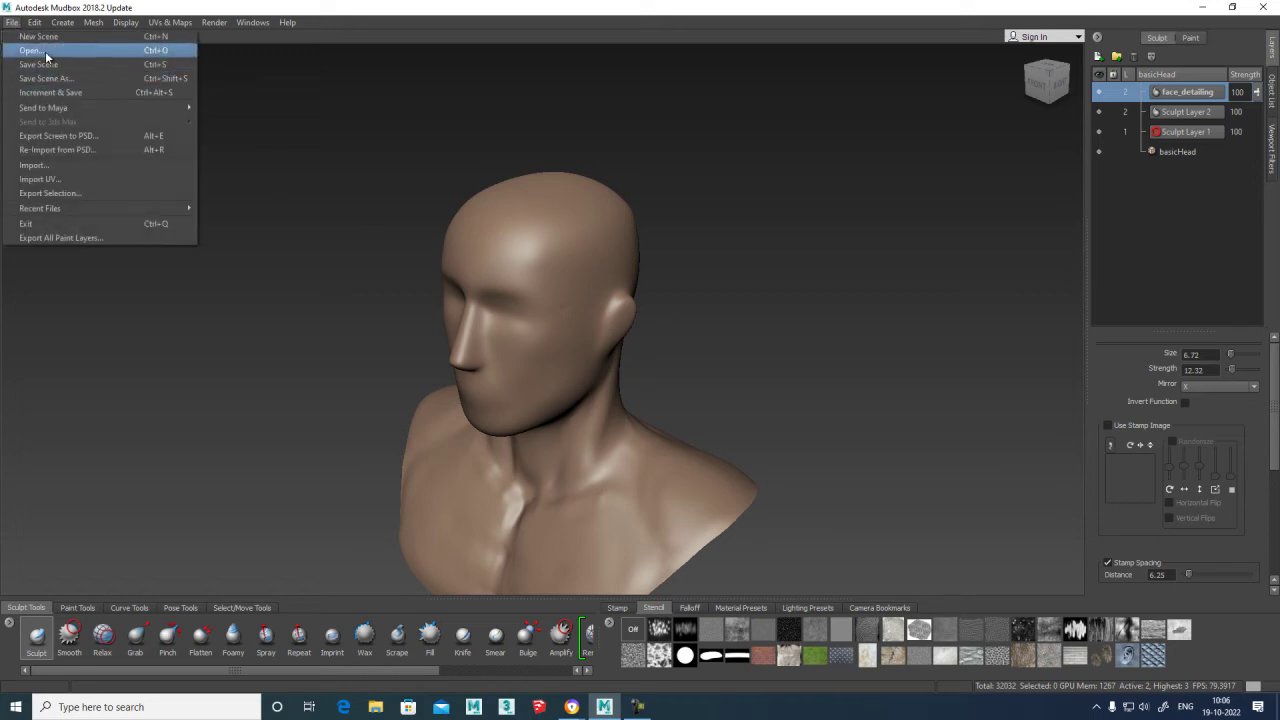
pyautogui.click(680, 335)
pyautogui.keyDown('alt'); pyautogui.moveTo(680, 335); pyautogui.dragTo(679, 305); pyautogui.keyUp('alt')
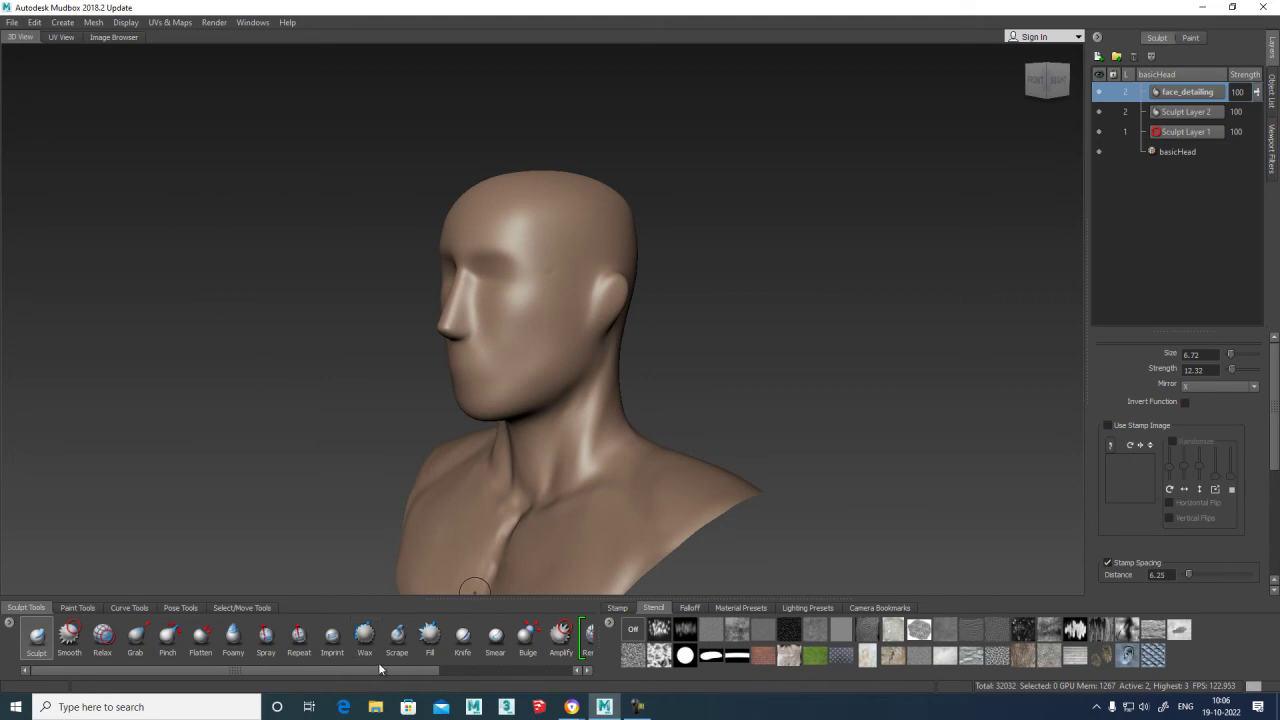
# Erase the leftover stroke marks beside the eye with the Erase brush at size 19.28.
pyautogui.moveTo(441, 672); pyautogui.dragTo(555, 700)
pyautogui.click(568, 639)
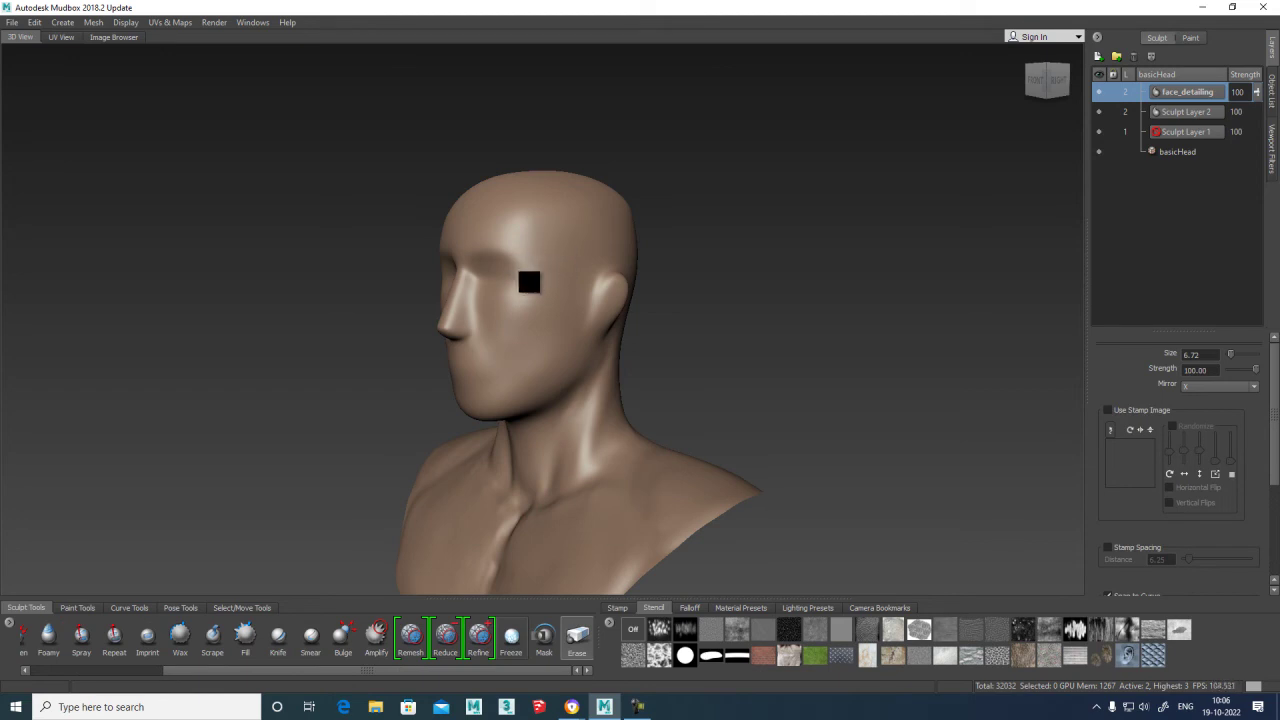
pyautogui.moveTo(535, 268); pyautogui.dragTo(566, 264)
# Save the scene under the new name basic_brushes_head11 in the mudbox folder.
pyautogui.click(12, 23)
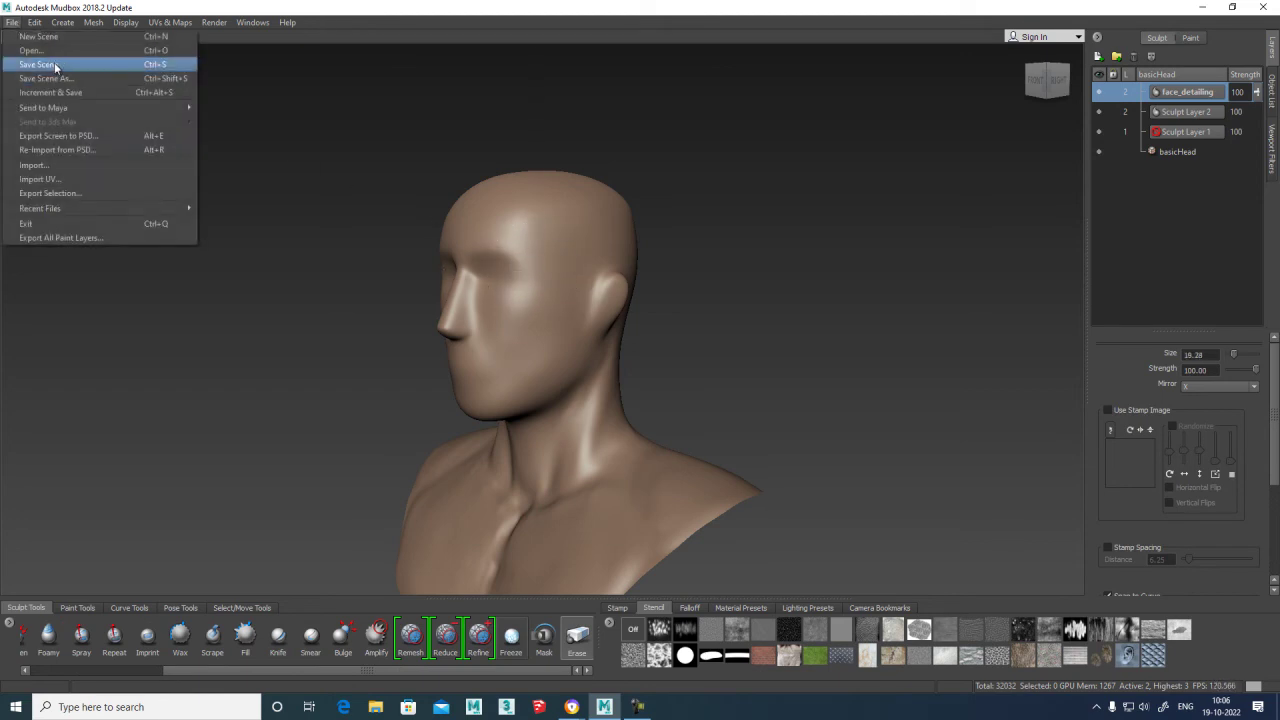
pyautogui.click(61, 79)
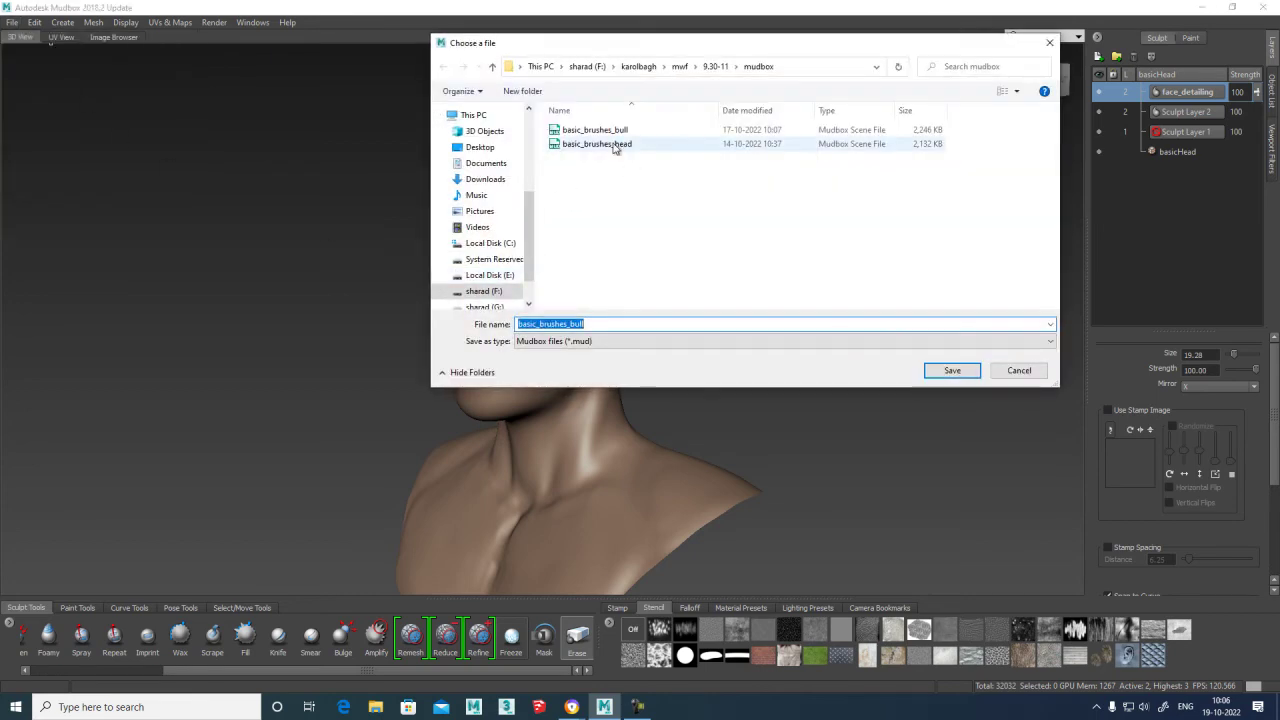
pyautogui.click(616, 146)
pyautogui.click(621, 322)
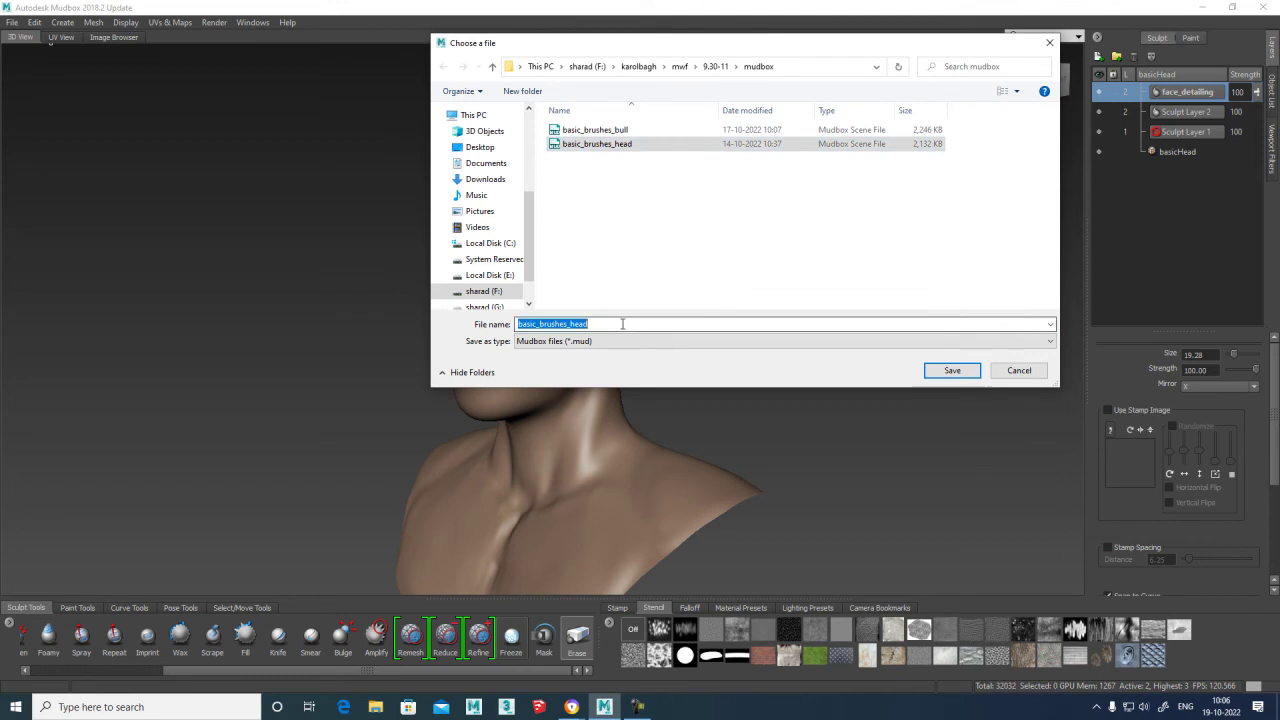
pyautogui.write('11')
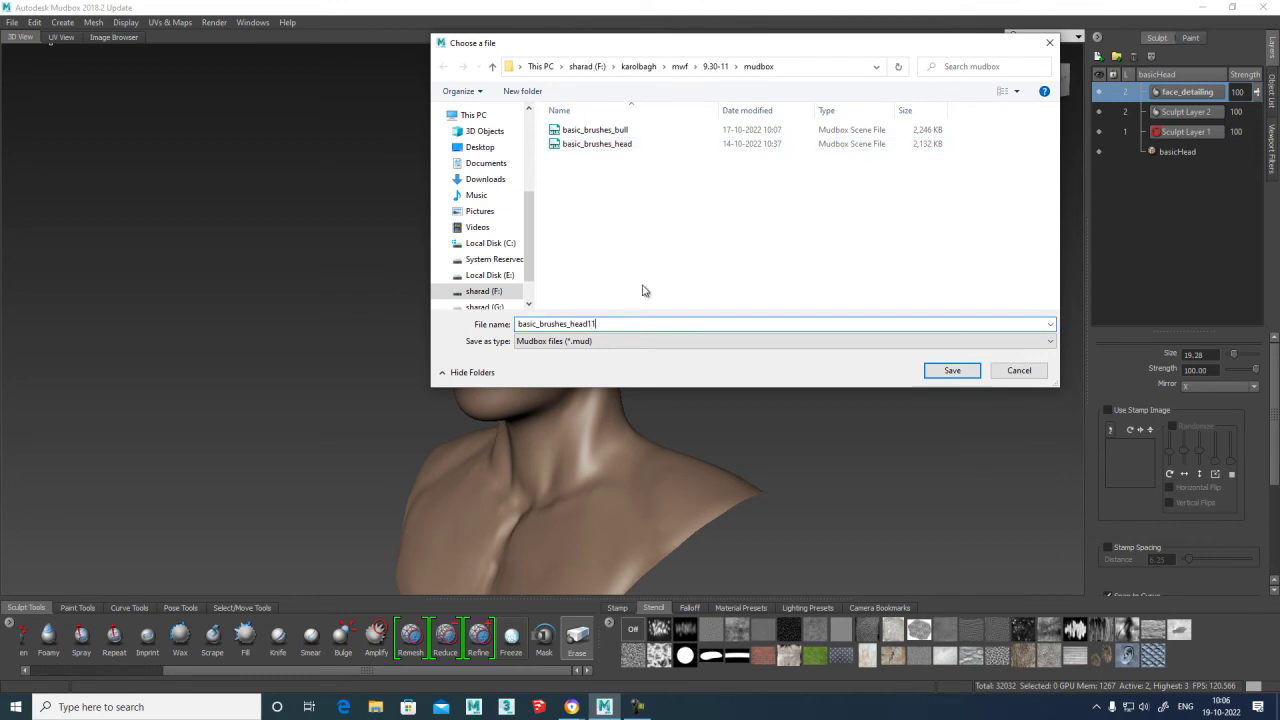
pyautogui.click(952, 370)
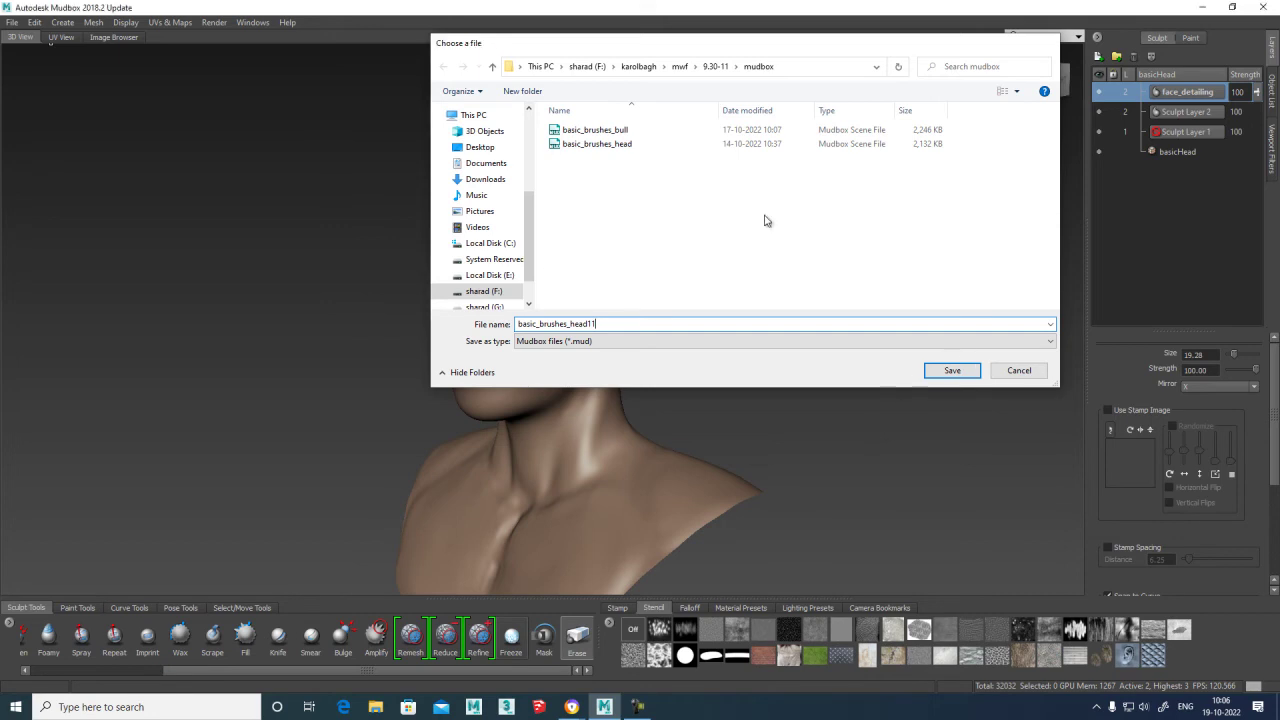
# Start a new scene, discard it without saving, and reopen the basic_brushes_head11 file.
pyautogui.click(12, 22)
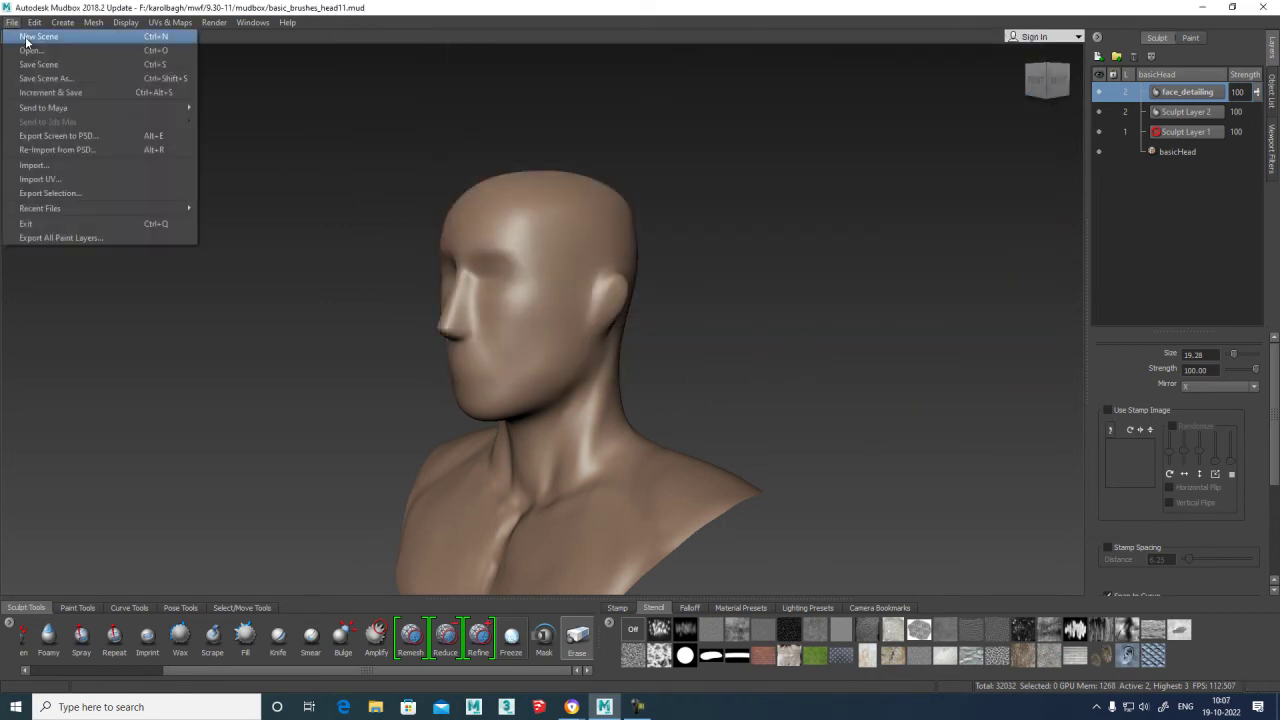
pyautogui.click(38, 38)
pyautogui.click(638, 368)
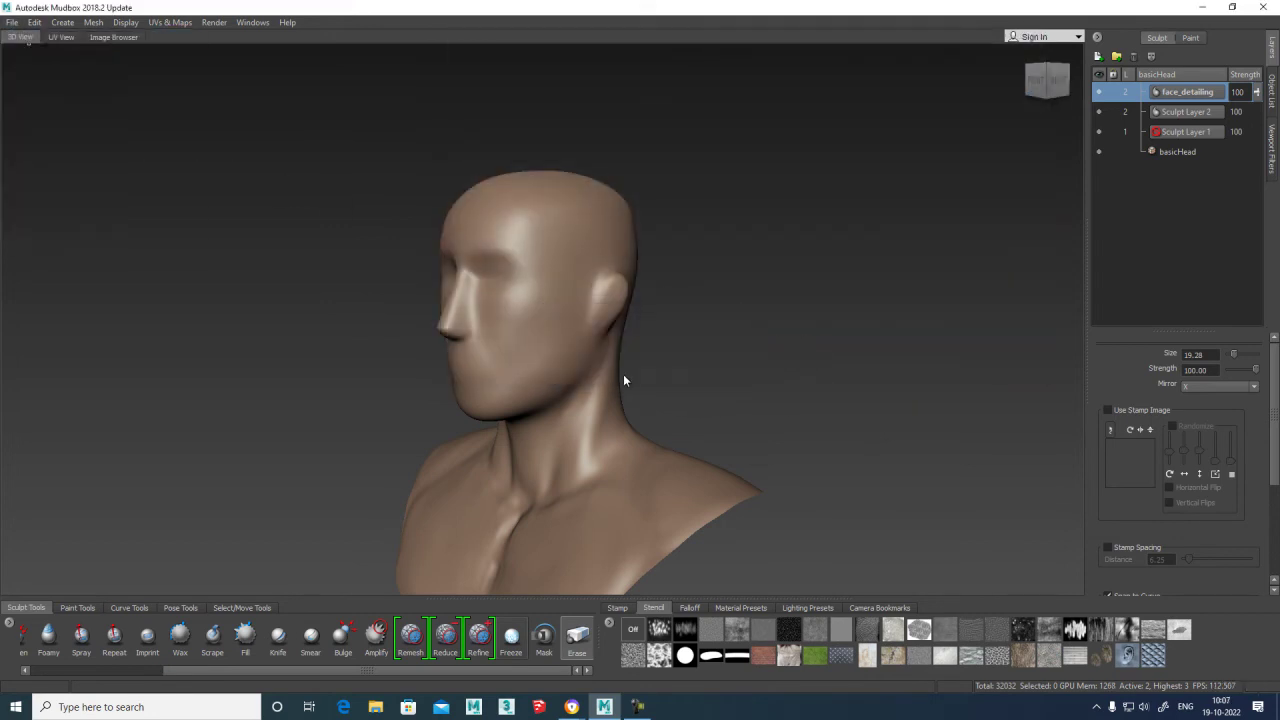
pyautogui.click(12, 23)
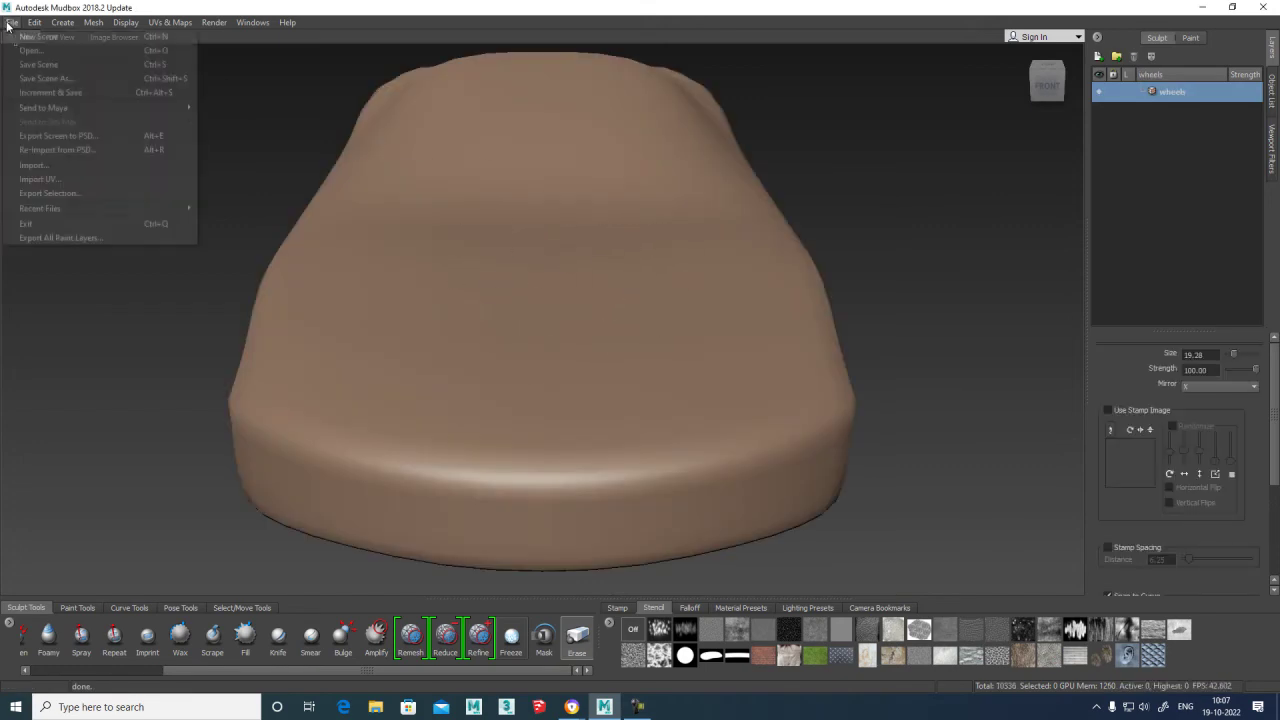
pyautogui.click(22, 49)
pyautogui.click(620, 158)
pyautogui.doubleClick(628, 160)
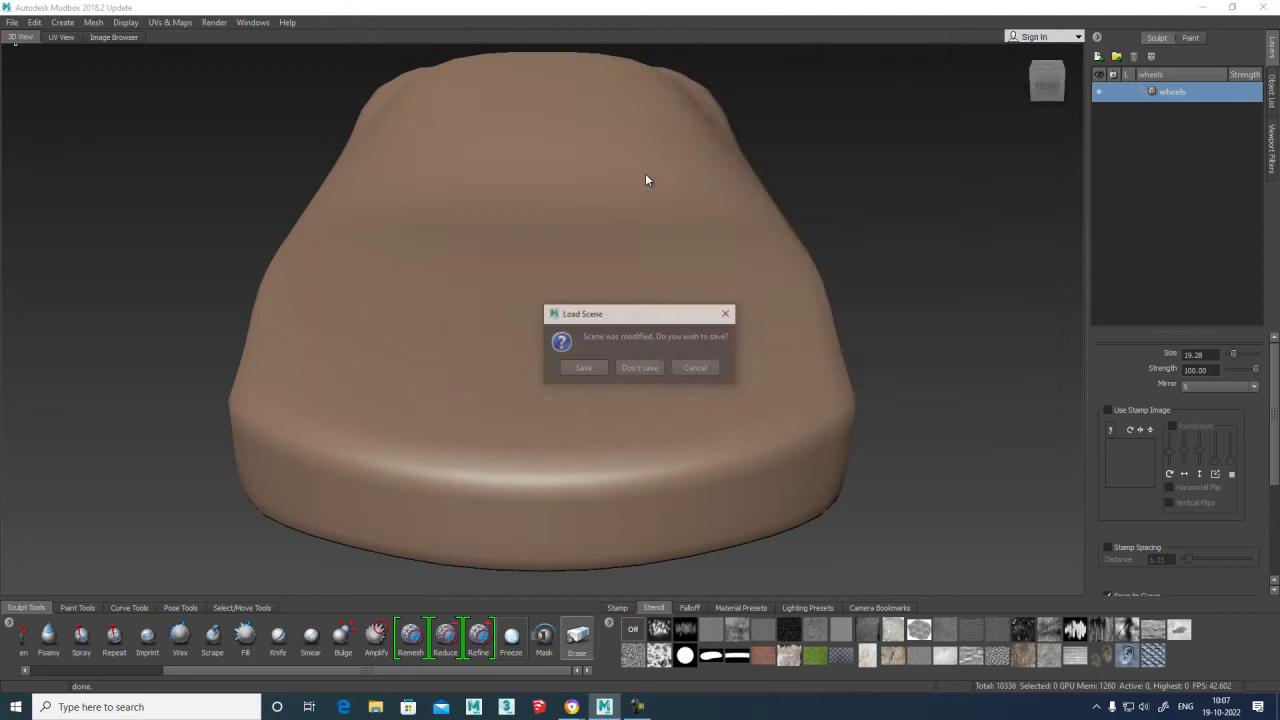
pyautogui.click(655, 367)
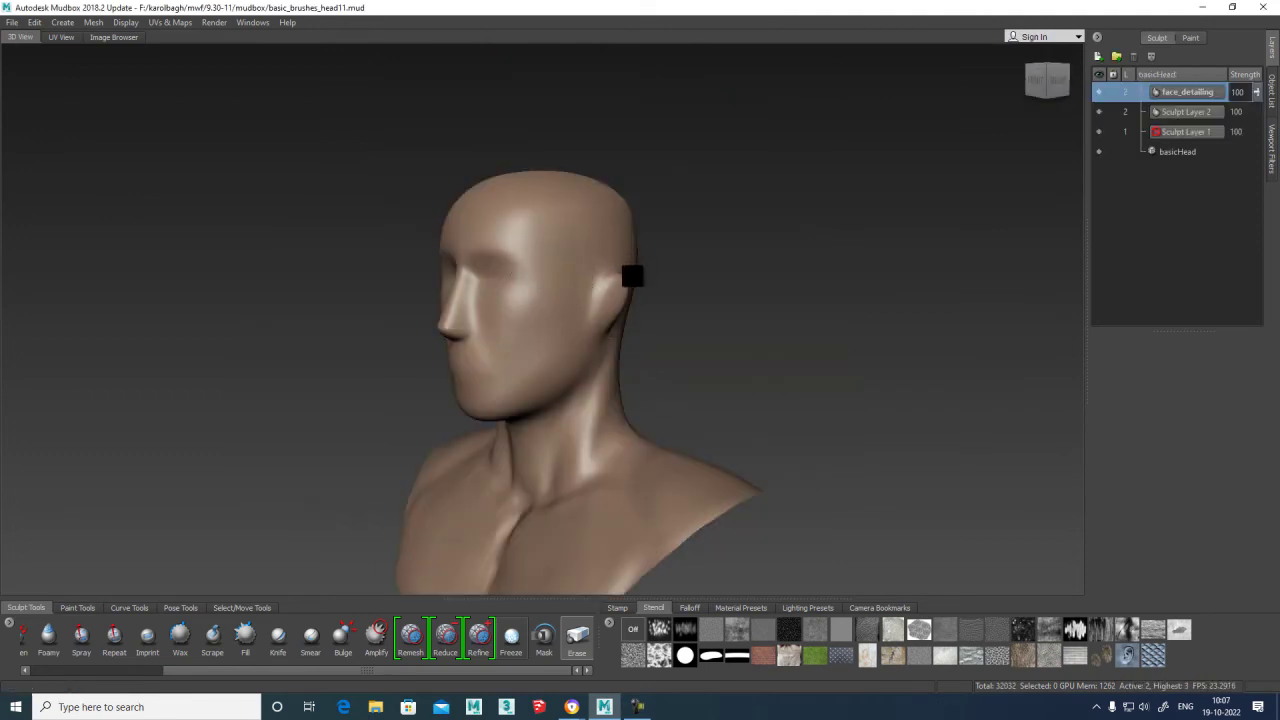
# Choose the Sculpt brush and set its size to 9 and its strength to -5.
pyautogui.keyDown('alt'); pyautogui.moveTo(629, 266); pyautogui.dragTo(609, 277); pyautogui.keyUp('alt')
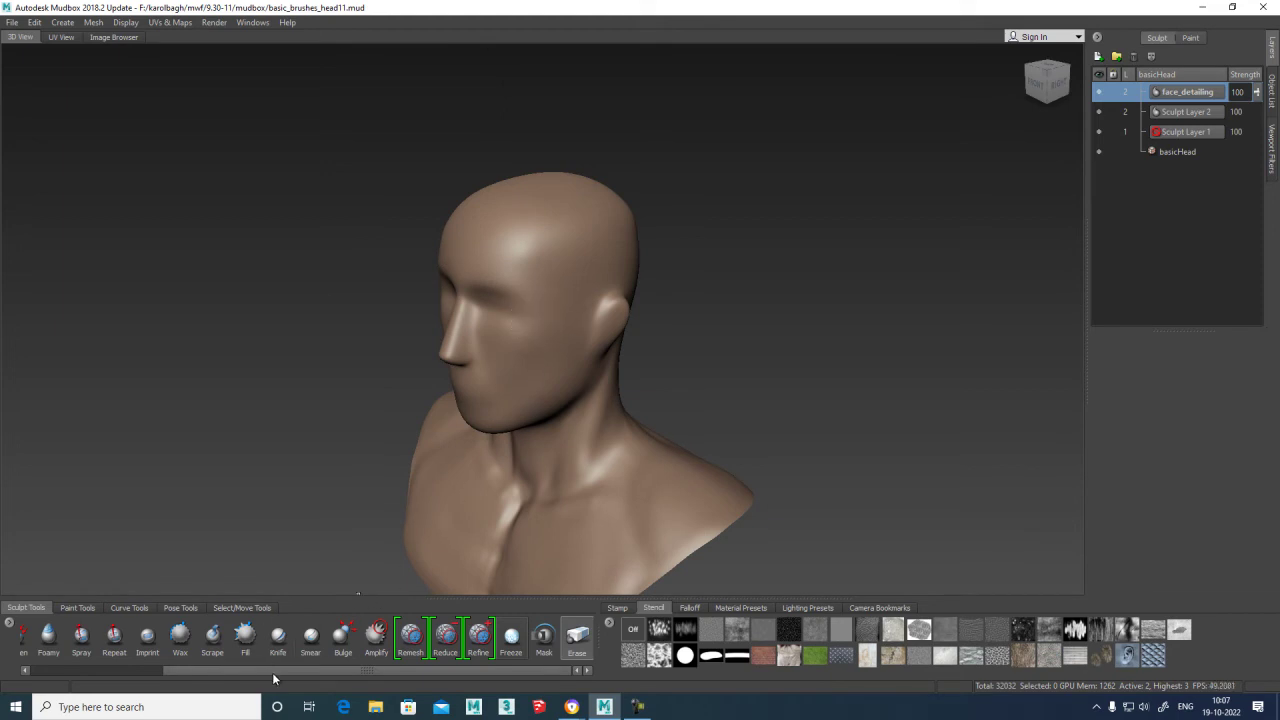
pyautogui.moveTo(271, 678); pyautogui.dragTo(132, 673)
pyautogui.click(36, 638)
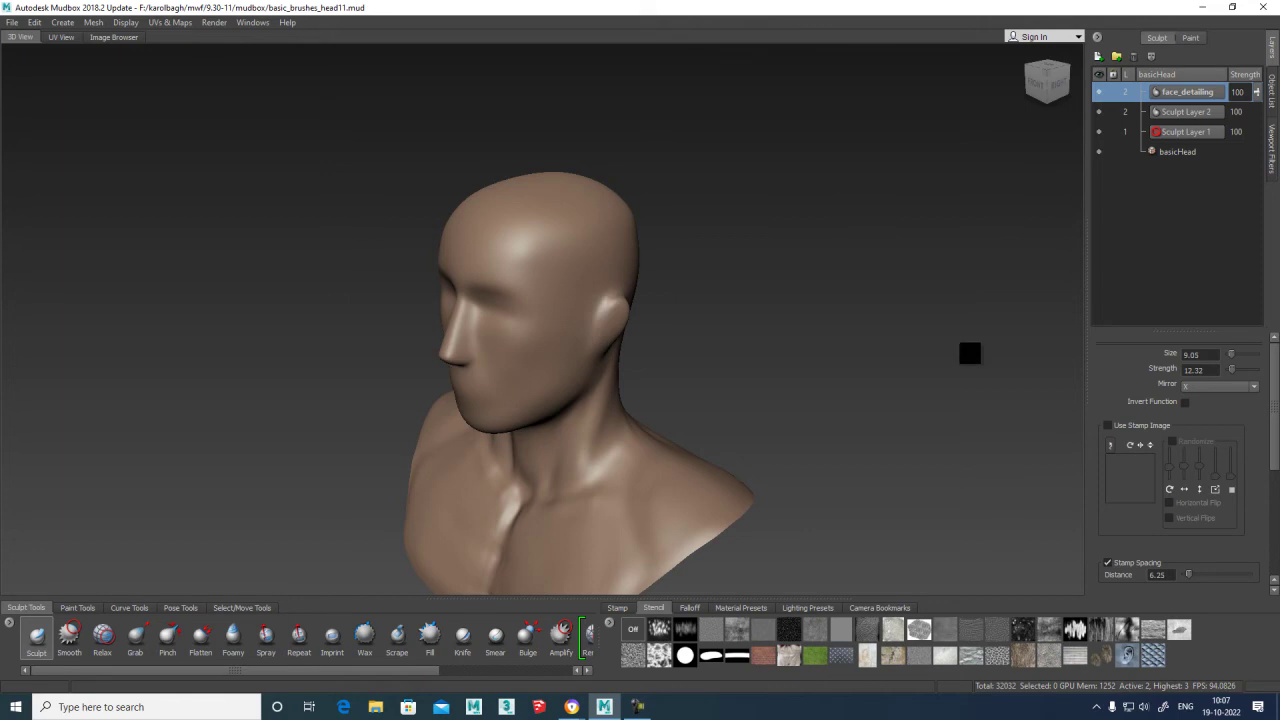
pyautogui.click(1216, 355)
pyautogui.write('-1')
pyautogui.press('Return')
pyautogui.click(1216, 353)
pyautogui.write('9')
pyautogui.press('Return')
pyautogui.click(1200, 370)
pyautogui.write('-5')
pyautogui.press('Return')
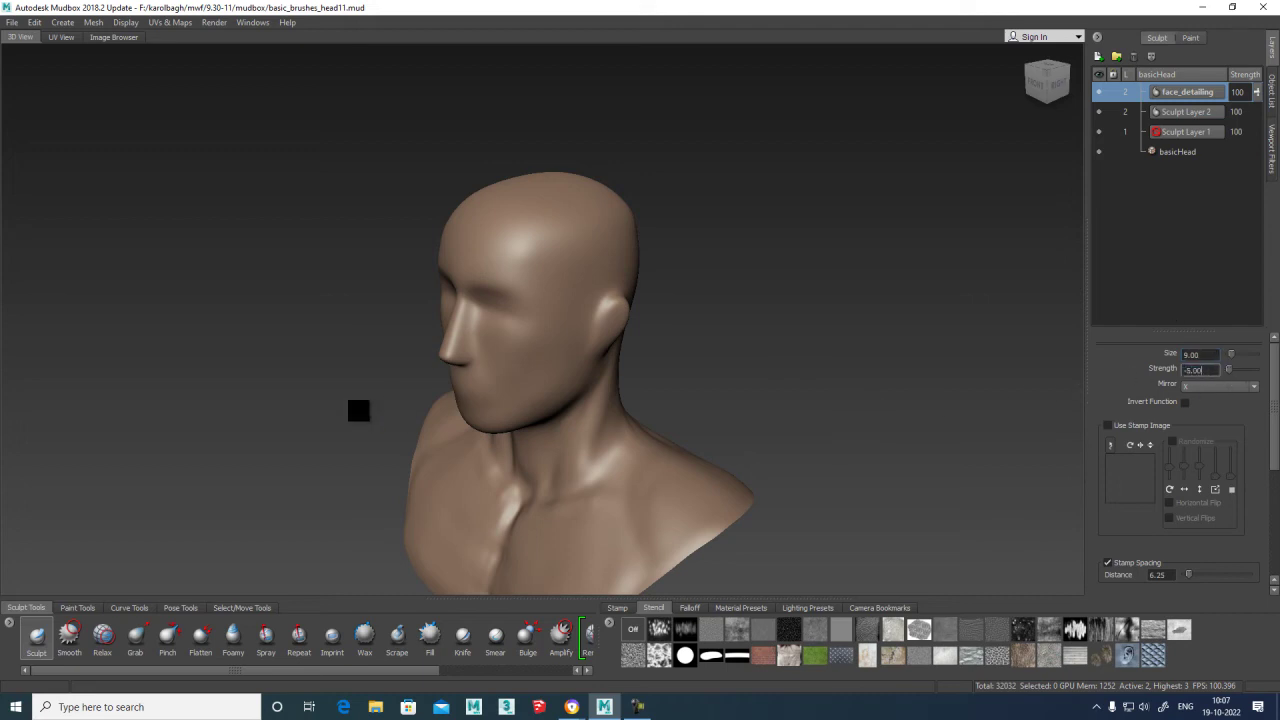
# Carve shallow hollows from the eye corner toward the ear and across the lower cheek, and smooth them.
pyautogui.moveTo(537, 297); pyautogui.dragTo(588, 306)
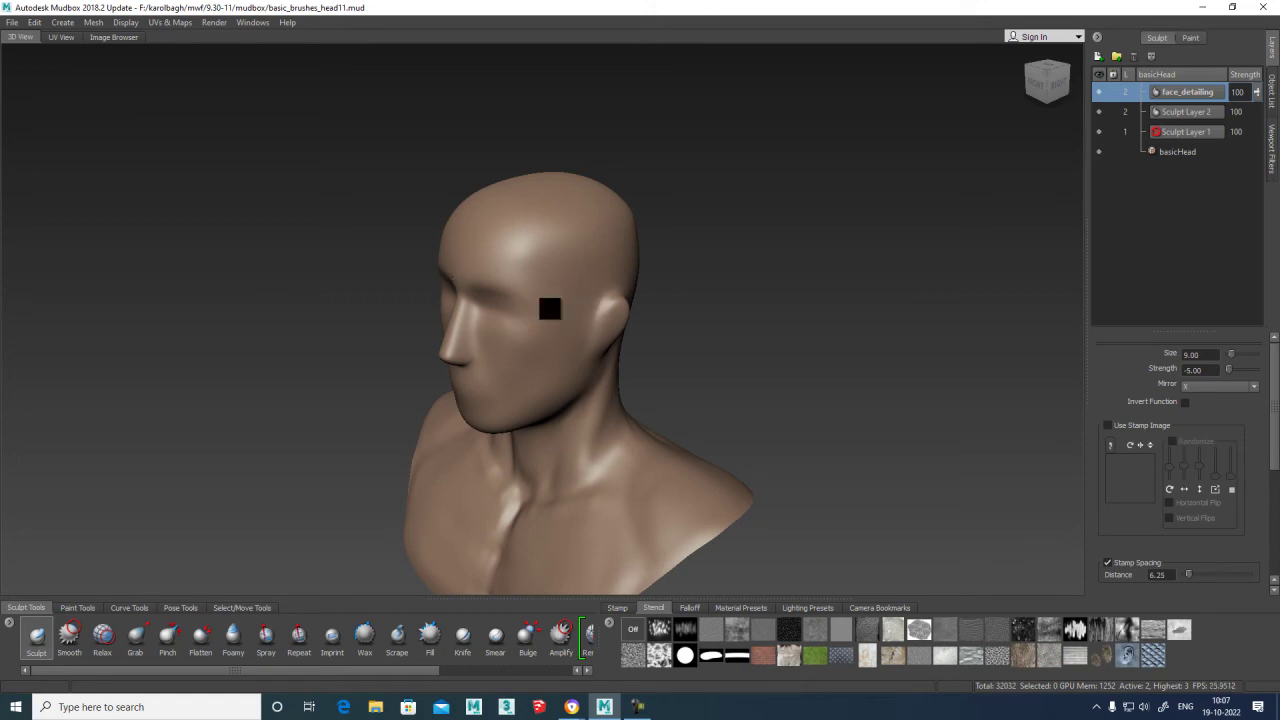
pyautogui.press('shift')
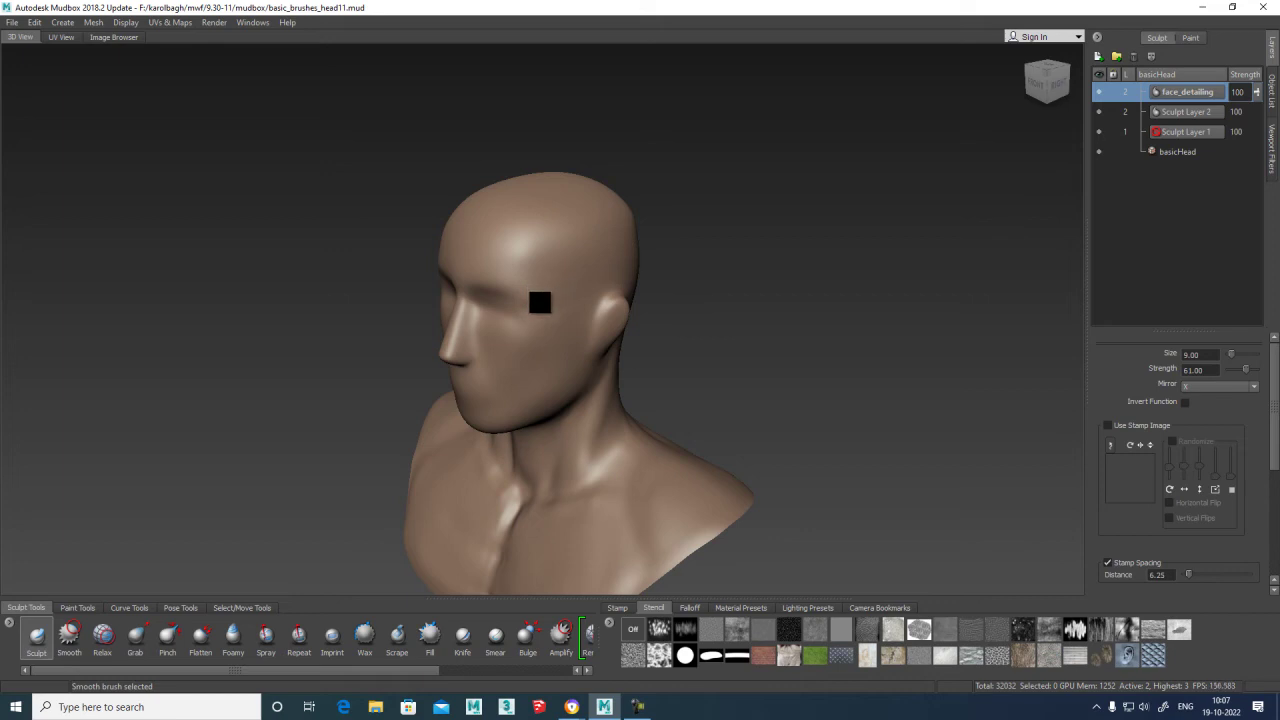
pyautogui.moveTo(608, 303)
pyautogui.keyDown('alt'); pyautogui.mouseDown()
pyautogui.moveTo(663, 303)
pyautogui.moveTo(555, 296)
pyautogui.moveTo(577, 289)
pyautogui.moveTo(543, 303)
pyautogui.mouseUp(); pyautogui.keyUp('alt')
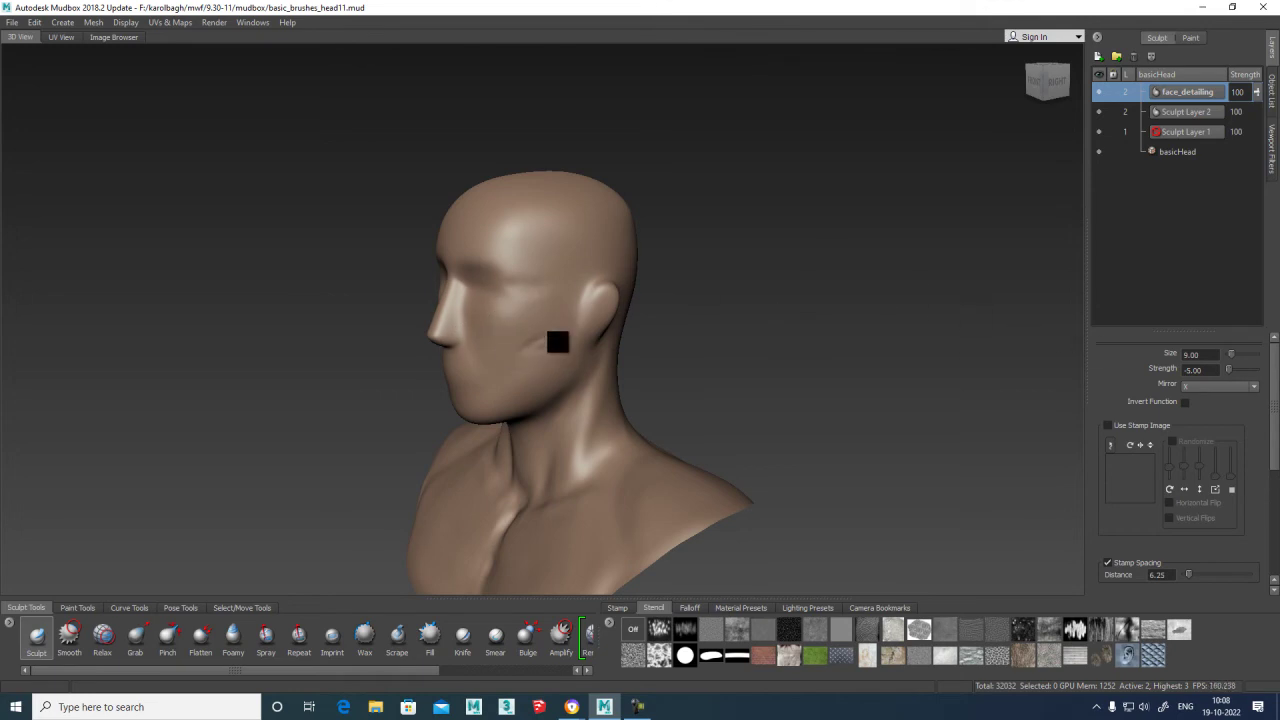
pyautogui.moveTo(545, 340); pyautogui.dragTo(514, 351)
pyautogui.press('shift')
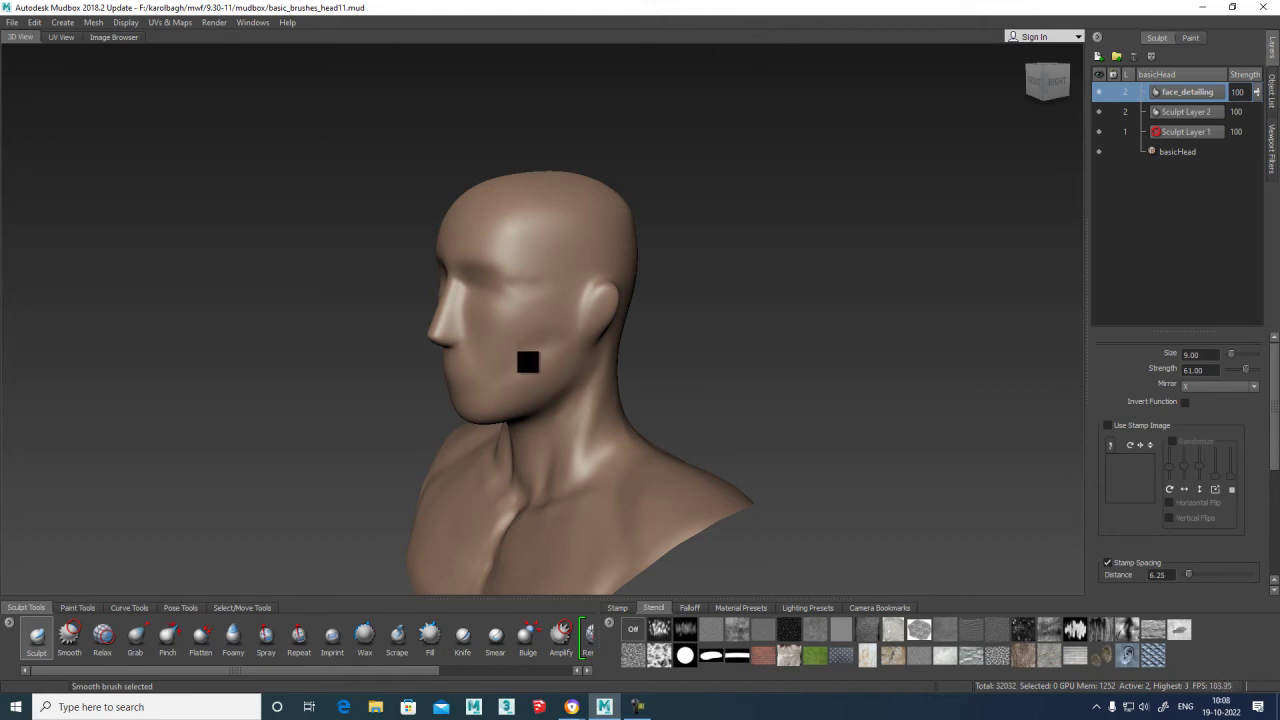
pyautogui.moveTo(536, 353)
pyautogui.keyDown('shift'); pyautogui.mouseDown()
pyautogui.moveTo(531, 337)
pyautogui.moveTo(558, 320)
pyautogui.mouseUp(); pyautogui.keyUp('shift')
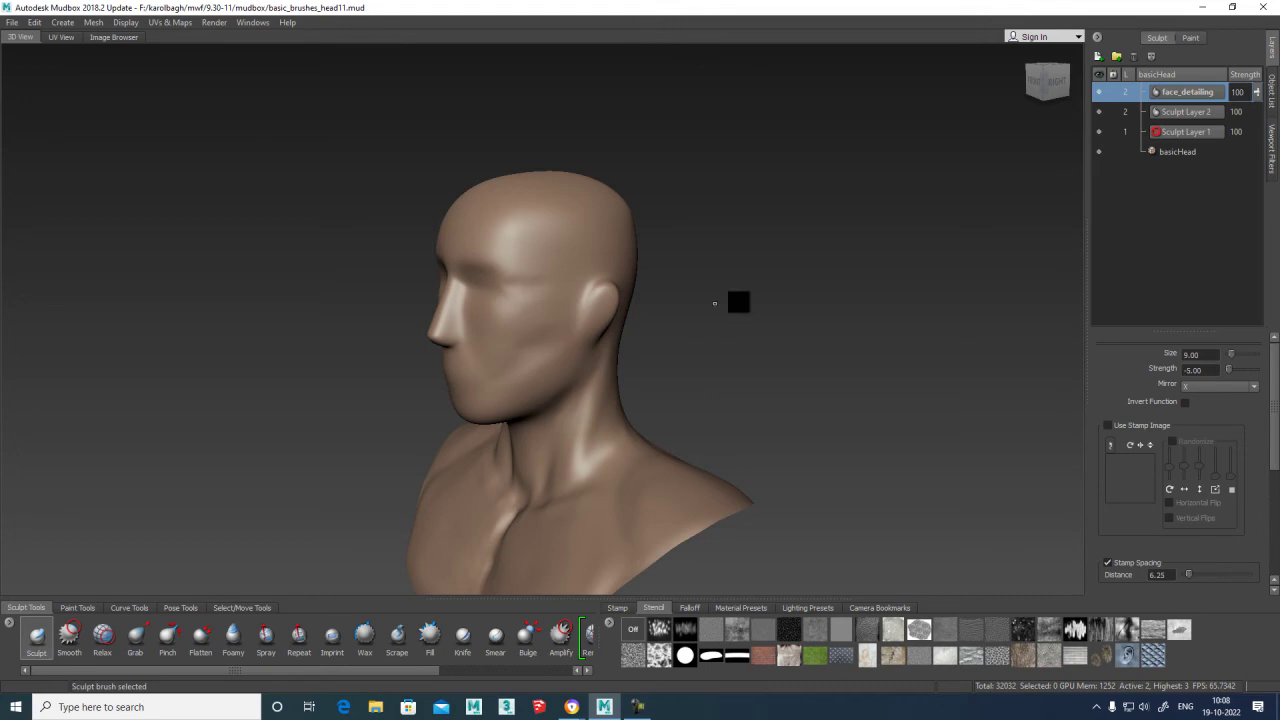
# Set the Sculpt brush strength to 10, build up the cheekbone in front of the ear, and smooth it.
pyautogui.doubleClick(1213, 369)
pyautogui.write('10')
pyautogui.press('Return')
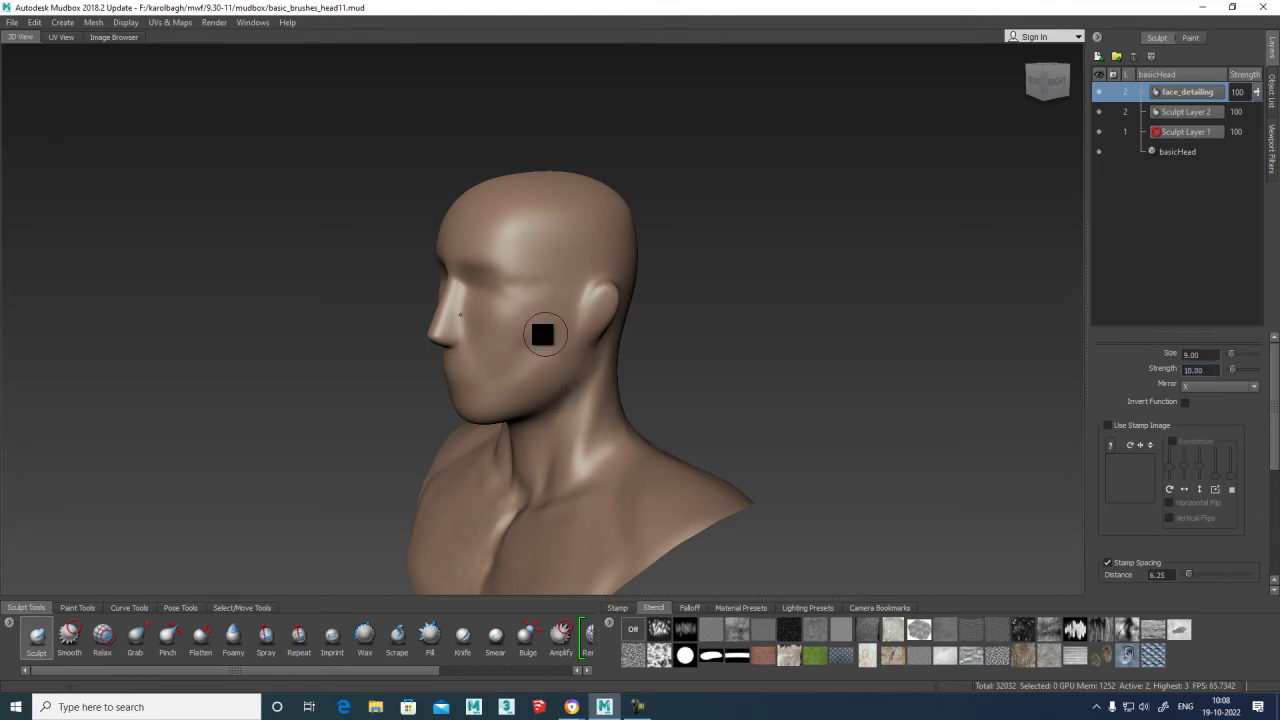
pyautogui.moveTo(553, 312)
pyautogui.mouseDown()
pyautogui.moveTo(497, 343)
pyautogui.moveTo(546, 319)
pyautogui.moveTo(551, 303)
pyautogui.moveTo(529, 317)
pyautogui.moveTo(549, 303)
pyautogui.moveTo(531, 326)
pyautogui.moveTo(557, 314)
pyautogui.mouseUp()
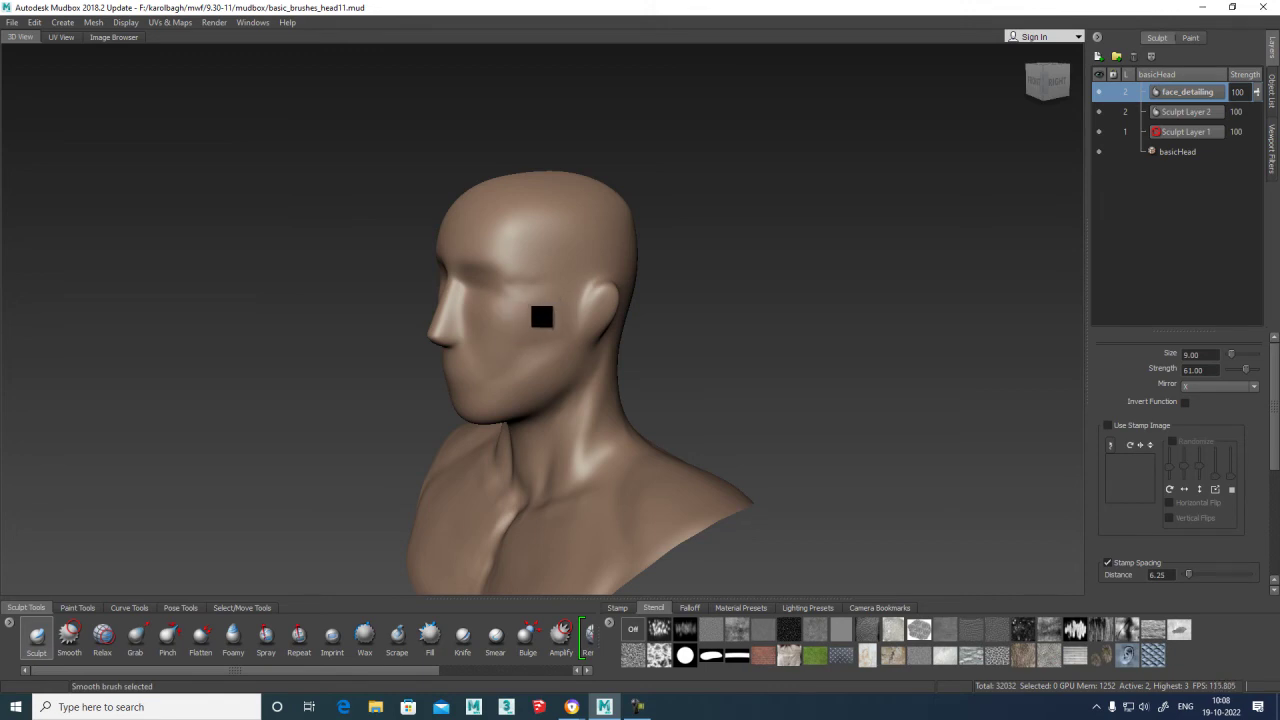
# Build up the lower cheek above the jaw with the Sculpt brush at size 9.28, checking it from several angles.
pyautogui.keyDown('alt'); pyautogui.moveTo(740, 334); pyautogui.dragTo(780, 343); pyautogui.keyUp('alt')
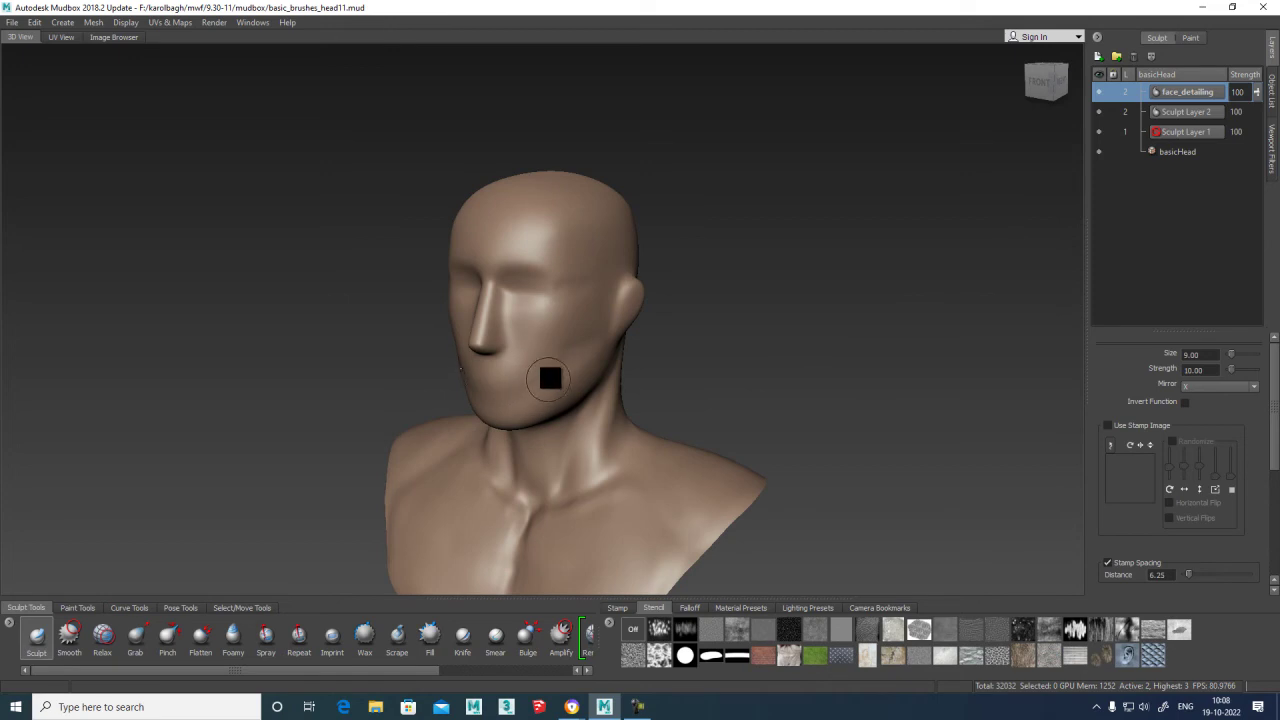
pyautogui.keyDown('alt'); pyautogui.moveTo(690, 306); pyautogui.dragTo(646, 297); pyautogui.keyUp('alt')
pyautogui.moveTo(511, 371); pyautogui.dragTo(524, 363)
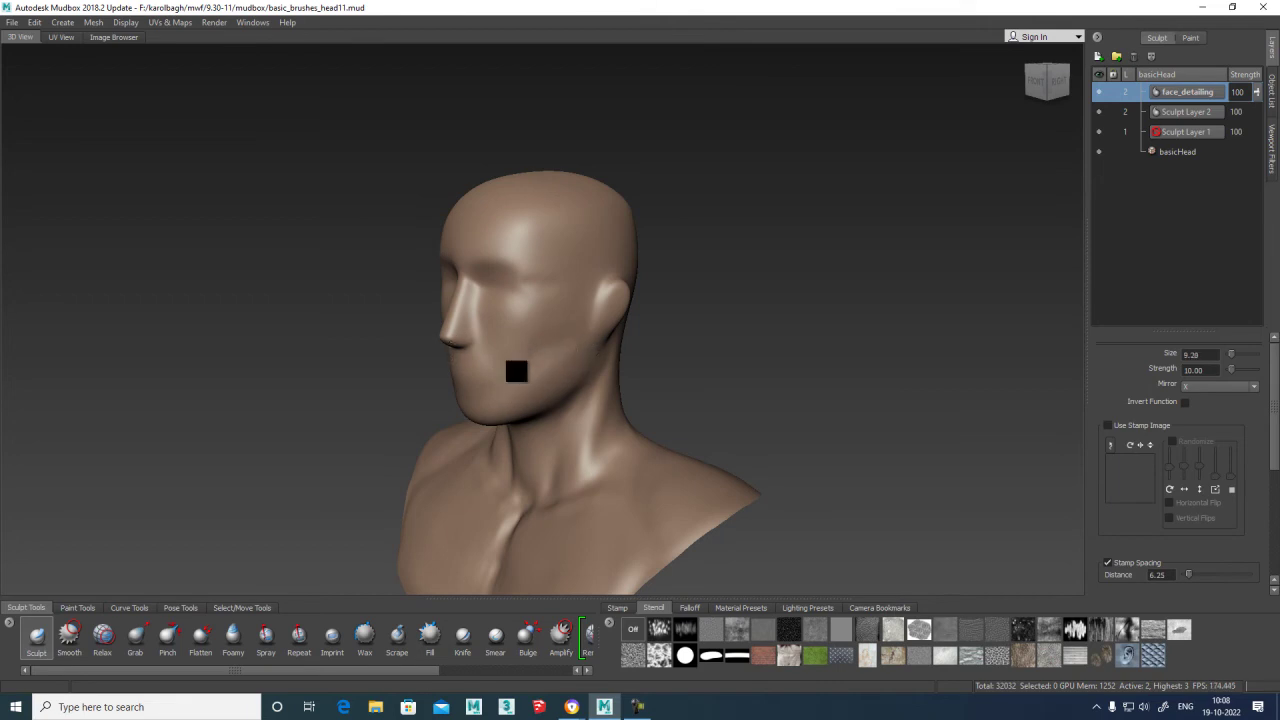
pyautogui.keyDown('alt'); pyautogui.moveTo(606, 363); pyautogui.dragTo(537, 369); pyautogui.keyUp('alt')
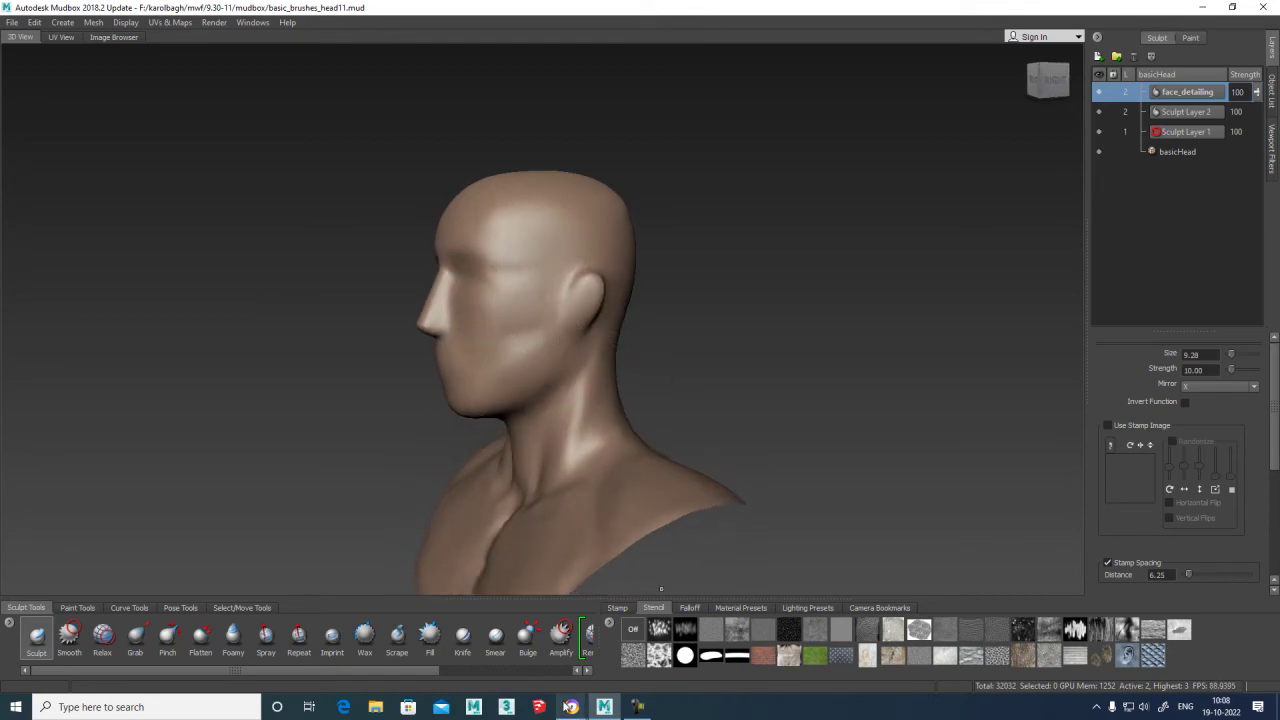
# Switch to the browser to study the male face reference photo's cheek and jaw, and return to the Mudbox head.
pyautogui.moveTo(571, 707)
pyautogui.click(467, 660)
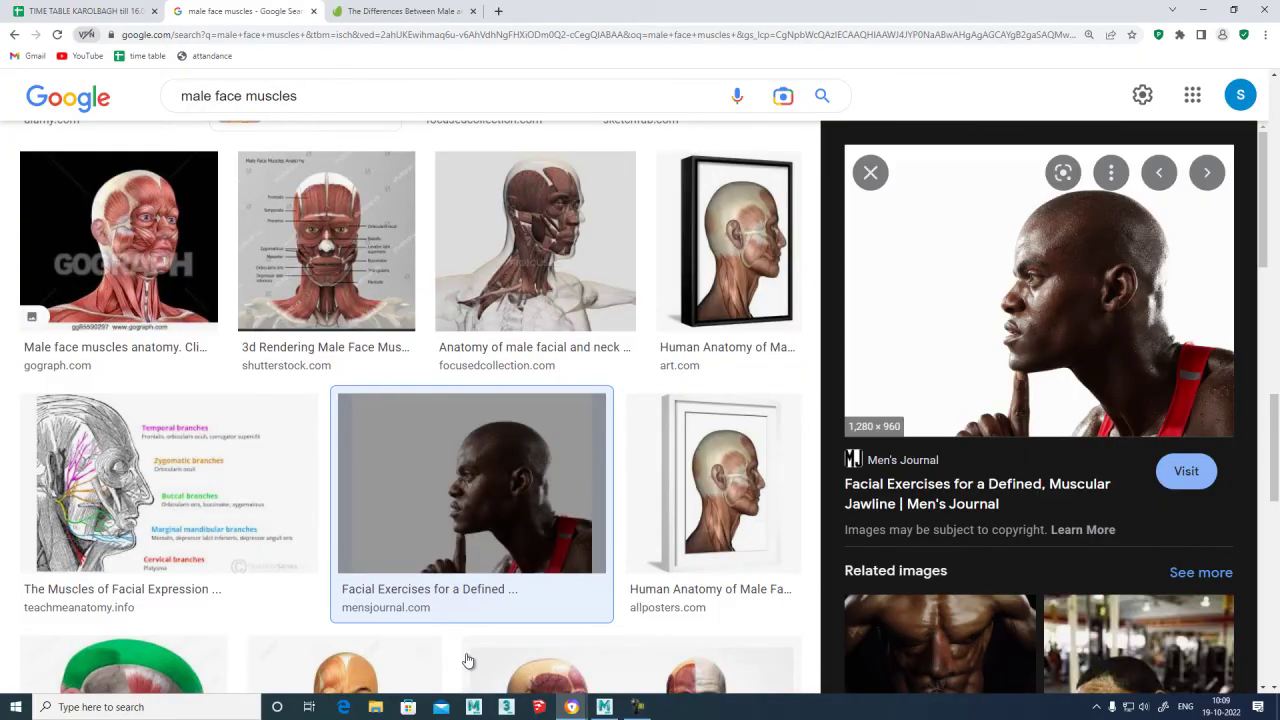
pyautogui.click(1201, 10)
# Sculpt the front of the cheek beside the nose with the brush size reduced to 8.52, and smooth it.
pyautogui.keyDown('alt'); pyautogui.moveTo(517, 349); pyautogui.dragTo(509, 337); pyautogui.keyUp('alt')
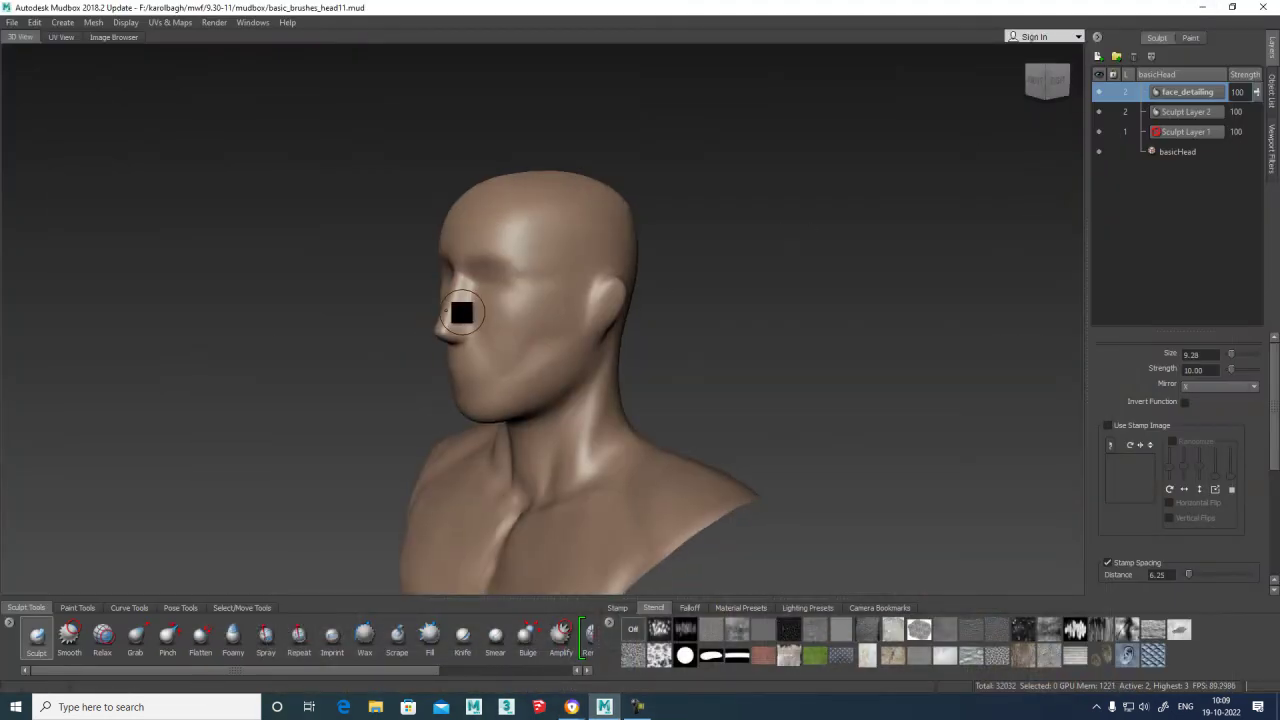
pyautogui.keyDown('alt'); pyautogui.moveTo(470, 321); pyautogui.dragTo(786, 329); pyautogui.keyUp('alt')
pyautogui.keyDown('alt'); pyautogui.moveTo(697, 355); pyautogui.dragTo(666, 320); pyautogui.keyUp('alt')
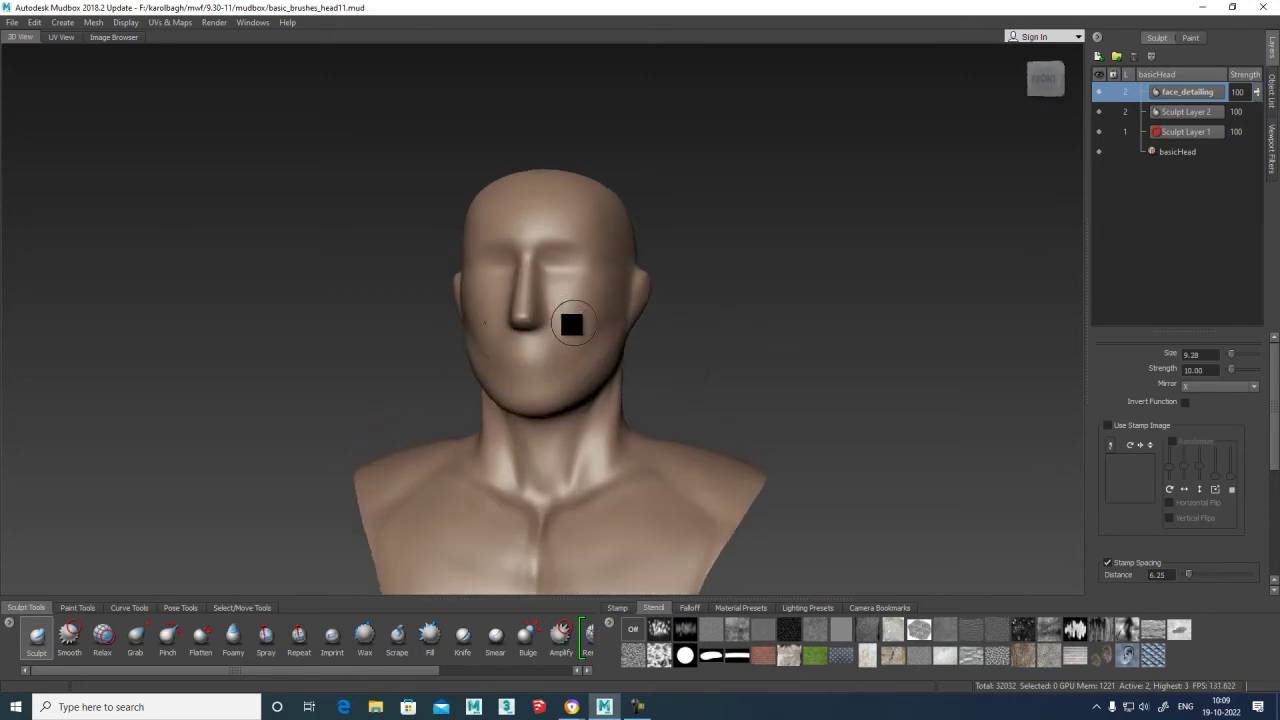
pyautogui.moveTo(567, 318); pyautogui.dragTo(573, 310)
pyautogui.keyDown('alt'); pyautogui.moveTo(634, 307); pyautogui.dragTo(597, 317); pyautogui.keyUp('alt')
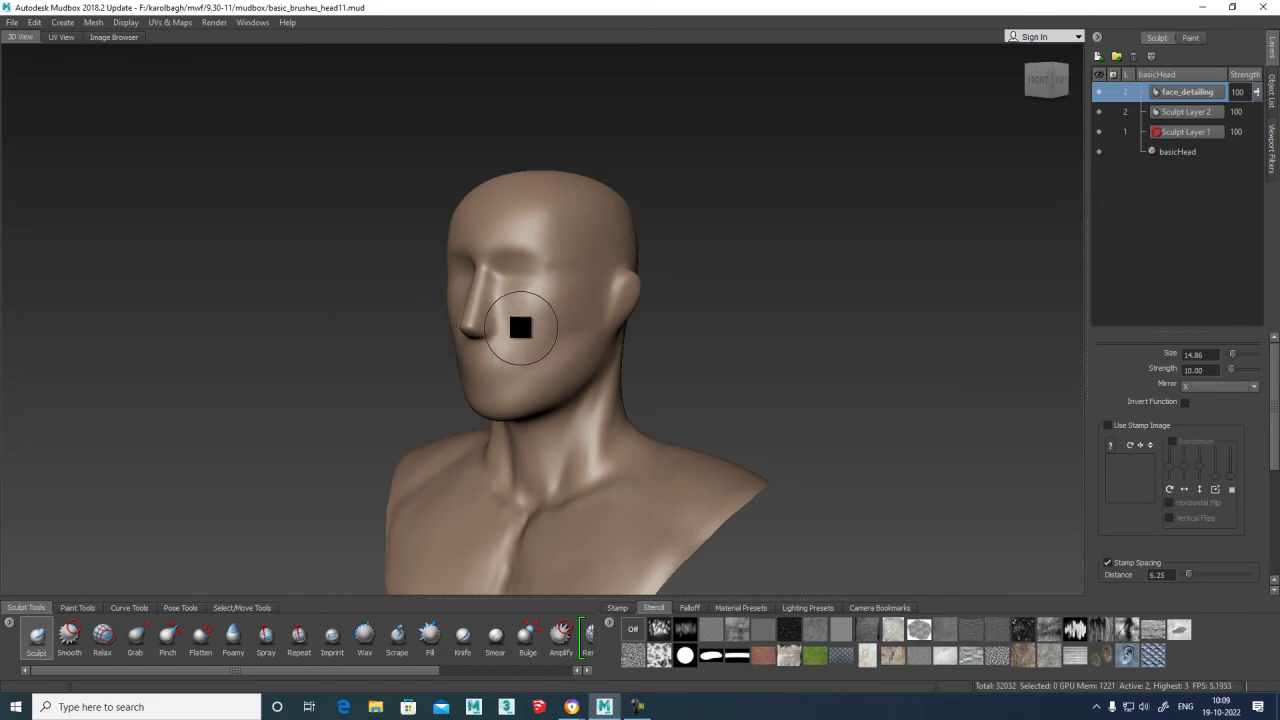
pyautogui.moveTo(523, 317); pyautogui.dragTo(500, 320)
pyautogui.press('shift')
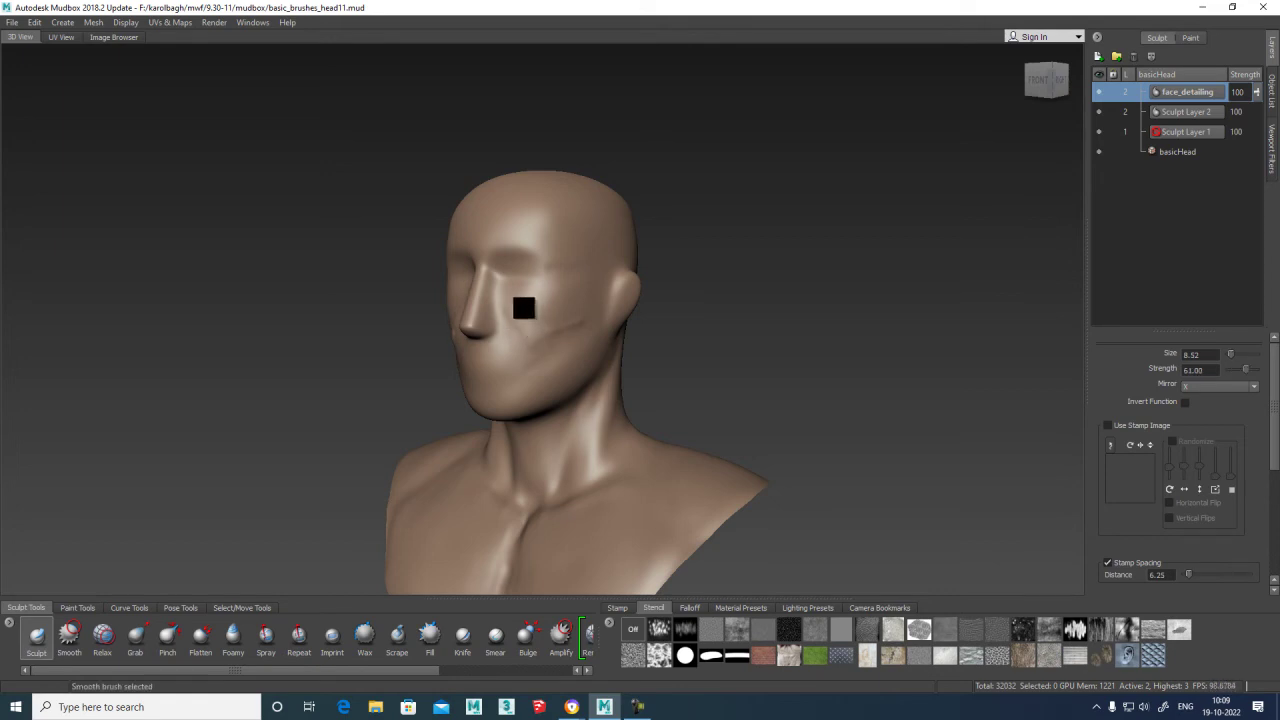
pyautogui.moveTo(533, 315)
pyautogui.keyDown('shift'); pyautogui.mouseDown()
pyautogui.moveTo(551, 329)
pyautogui.moveTo(543, 339)
pyautogui.moveTo(589, 320)
pyautogui.moveTo(537, 354)
pyautogui.mouseUp(); pyautogui.keyUp('shift')
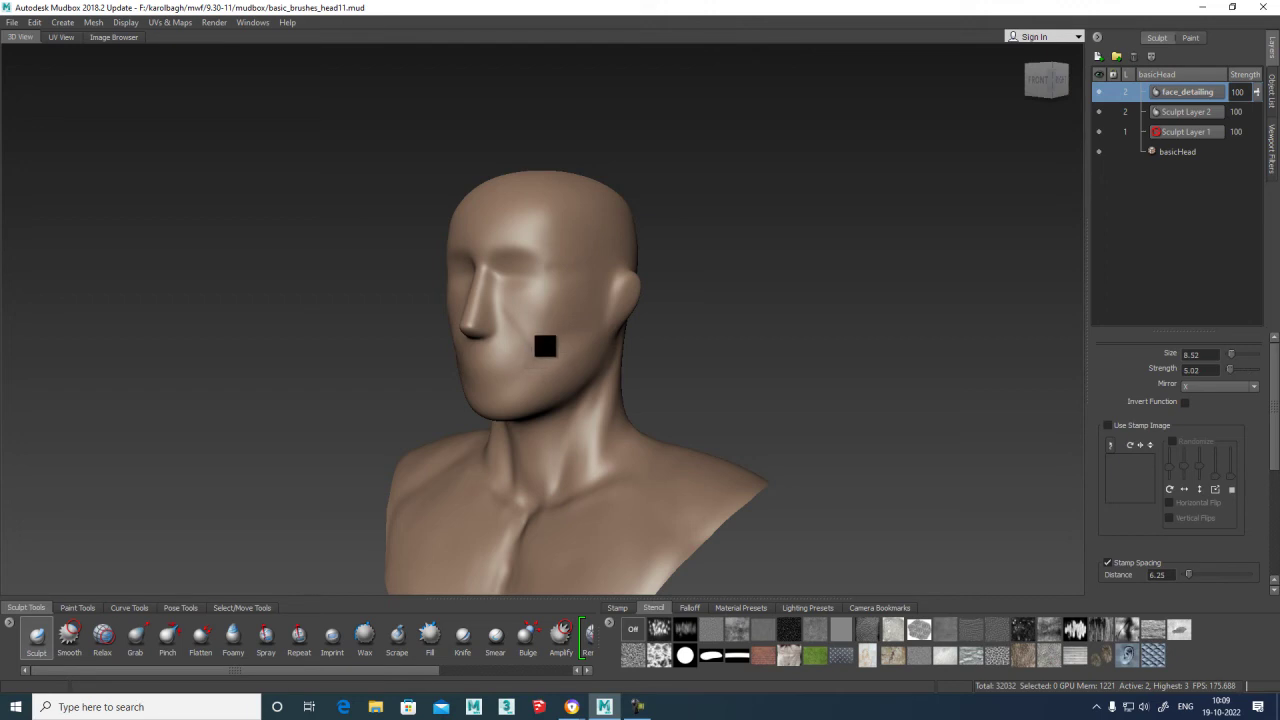
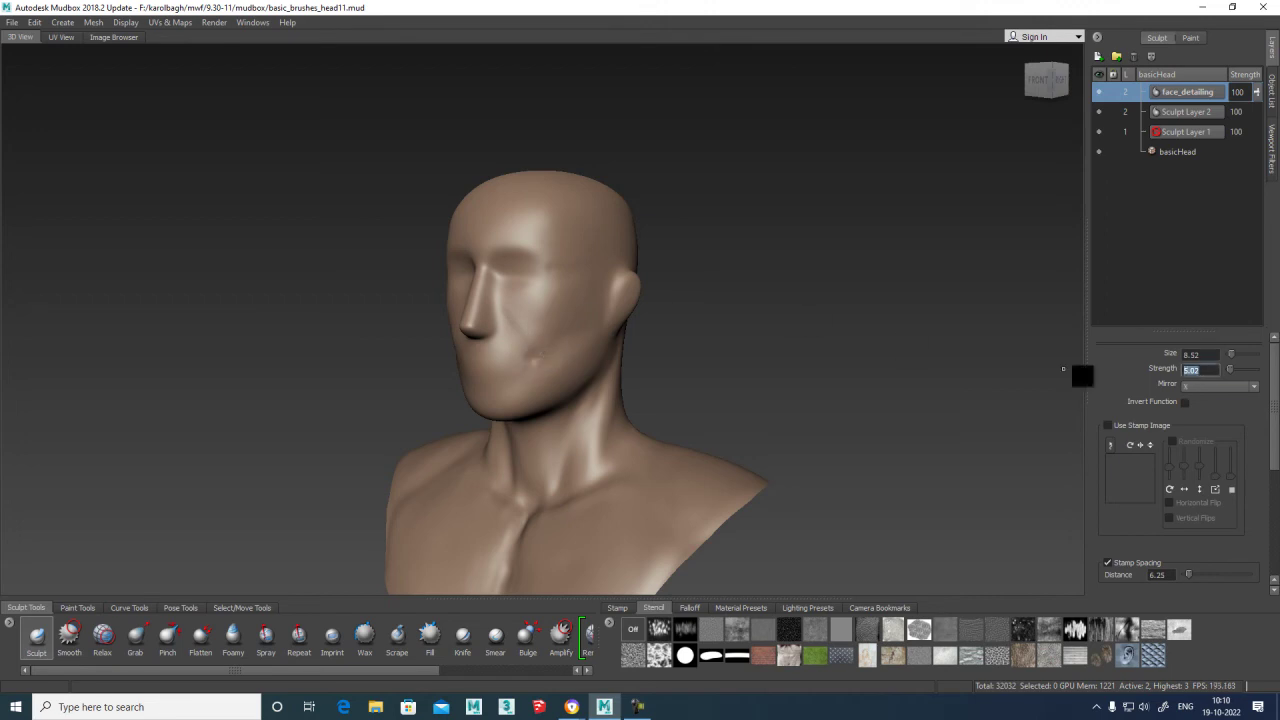
# Set the Sculpt brush strength to -5, carve a hollow from beside the nose down the cheek and back toward the ear, and smooth it.
pyautogui.write('-5.00')
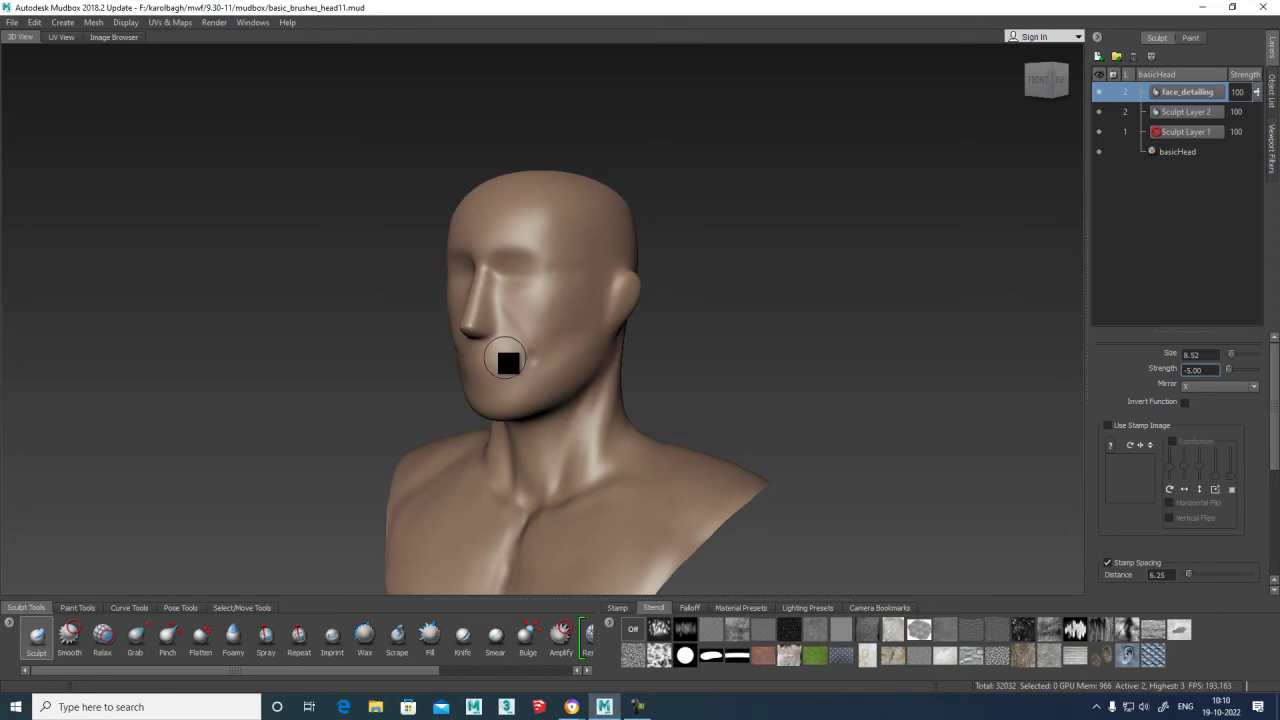
pyautogui.moveTo(504, 306); pyautogui.dragTo(520, 352)
pyautogui.moveTo(541, 350); pyautogui.dragTo(560, 343)
pyautogui.press('shift')
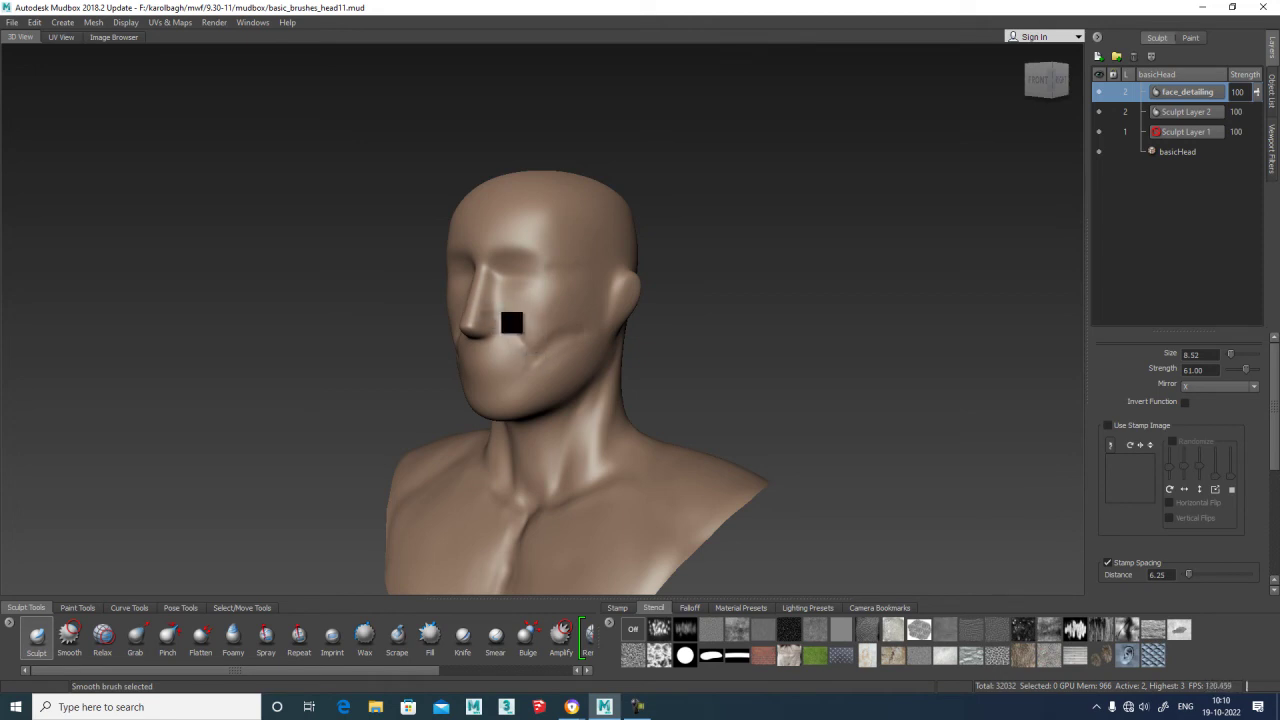
pyautogui.moveTo(497, 310)
pyautogui.keyDown('shift'); pyautogui.mouseDown()
pyautogui.moveTo(528, 342)
pyautogui.moveTo(523, 361)
pyautogui.moveTo(515, 346)
pyautogui.moveTo(540, 363)
pyautogui.moveTo(597, 314)
pyautogui.moveTo(563, 343)
pyautogui.mouseUp(); pyautogui.keyUp('shift')
pyautogui.scroll(2, 650, 318)
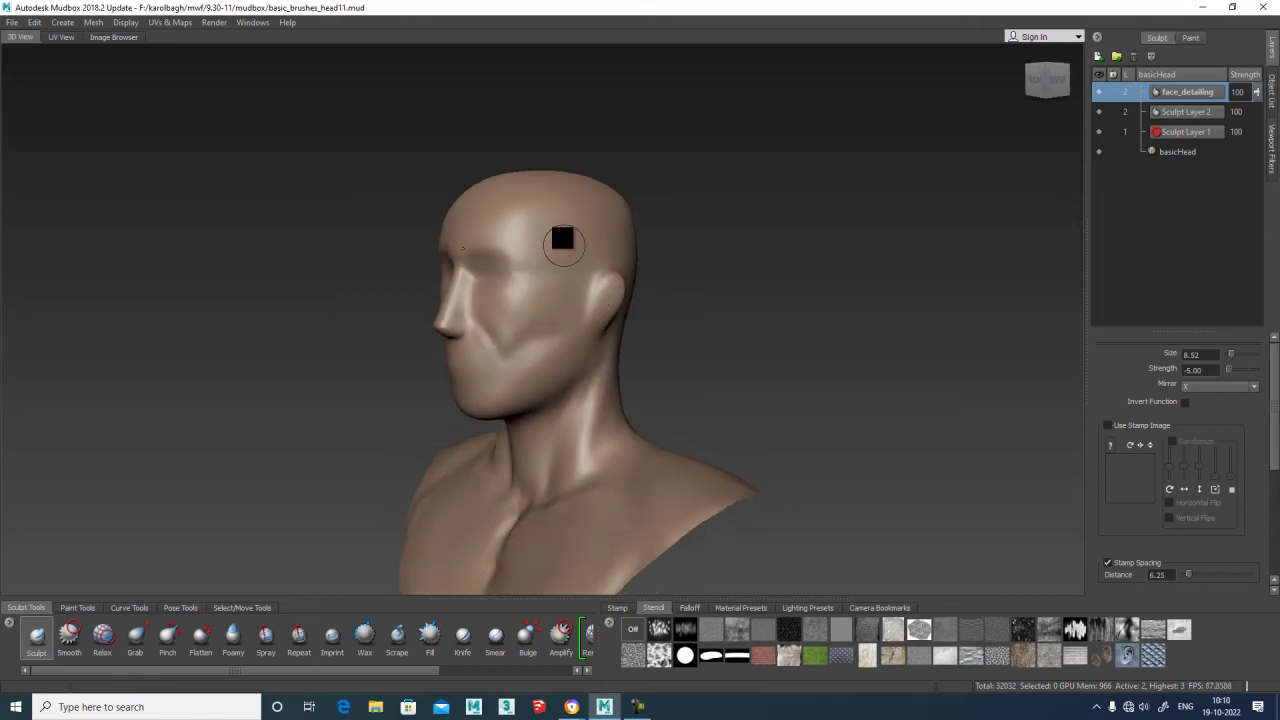
pyautogui.scroll(2, 683, 320)
pyautogui.keyDown('shift'); pyautogui.moveTo(520, 357); pyautogui.dragTo(461, 340); pyautogui.keyUp('shift')
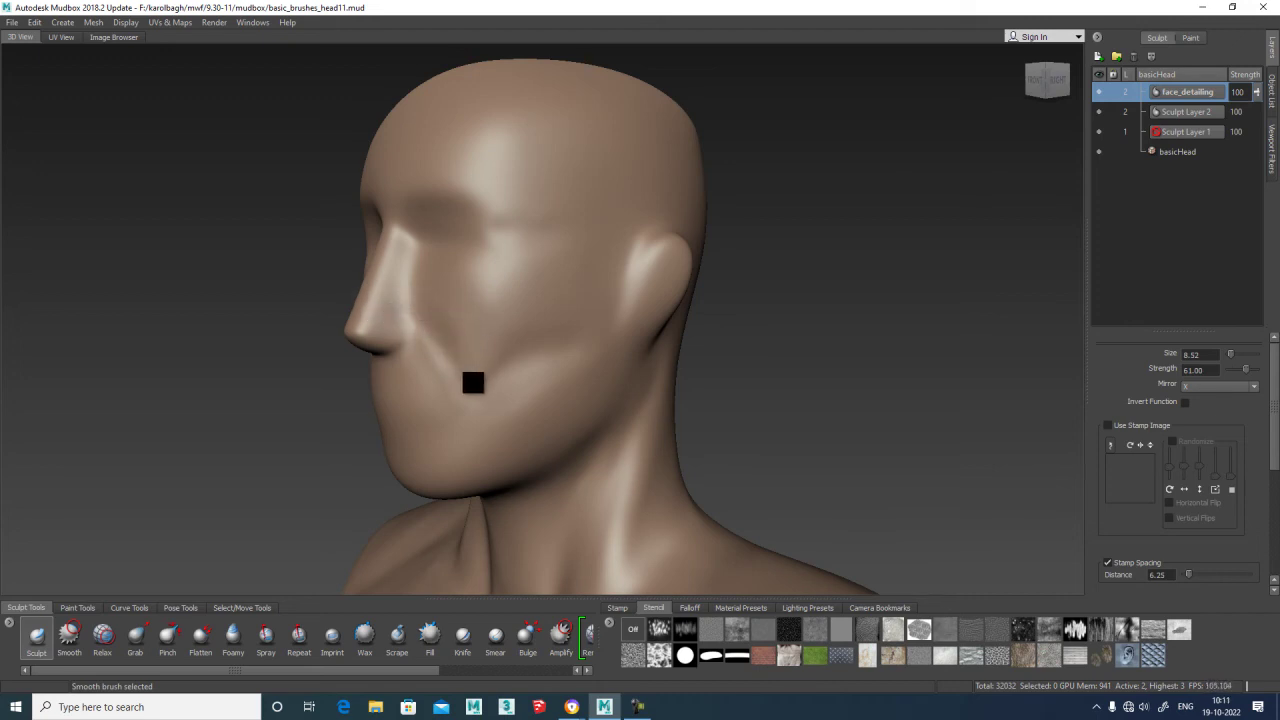
# Set the Sculpt brush strength to -4, carve a shallow hollow from the lower cheek toward the chin, and smooth it.
pyautogui.moveTo(534, 391)
pyautogui.mouseDown()
pyautogui.moveTo(474, 423)
pyautogui.moveTo(496, 406)
pyautogui.mouseUp()
pyautogui.moveTo(492, 393)
pyautogui.mouseDown()
pyautogui.moveTo(497, 371)
pyautogui.moveTo(491, 389)
pyautogui.moveTo(501, 386)
pyautogui.mouseUp()
pyautogui.write('-4')
pyautogui.press('Return')
pyautogui.moveTo(445, 433)
pyautogui.mouseDown()
pyautogui.moveTo(491, 429)
pyautogui.moveTo(481, 415)
pyautogui.moveTo(385, 476)
pyautogui.moveTo(494, 414)
pyautogui.moveTo(486, 429)
pyautogui.moveTo(483, 406)
pyautogui.moveTo(423, 440)
pyautogui.moveTo(474, 434)
pyautogui.moveTo(489, 409)
pyautogui.moveTo(407, 460)
pyautogui.mouseUp()
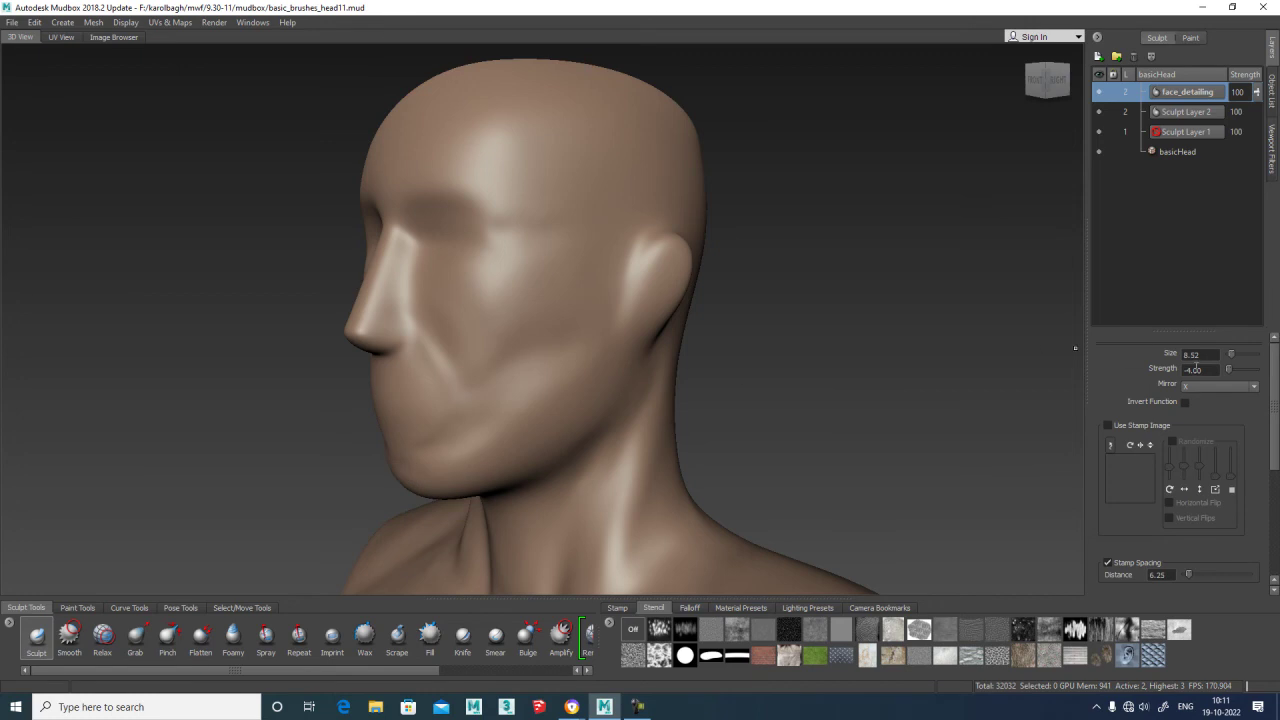
pyautogui.moveTo(425, 374)
pyautogui.keyDown('shift'); pyautogui.mouseDown()
pyautogui.moveTo(450, 386)
pyautogui.moveTo(449, 428)
pyautogui.mouseUp(); pyautogui.keyUp('shift')
# Build up both sides of the chin with the Sculpt brush at strength 2.16 and smooth them into one form.
pyautogui.keyDown('alt'); pyautogui.moveTo(714, 366); pyautogui.dragTo(826, 386); pyautogui.keyUp('alt')
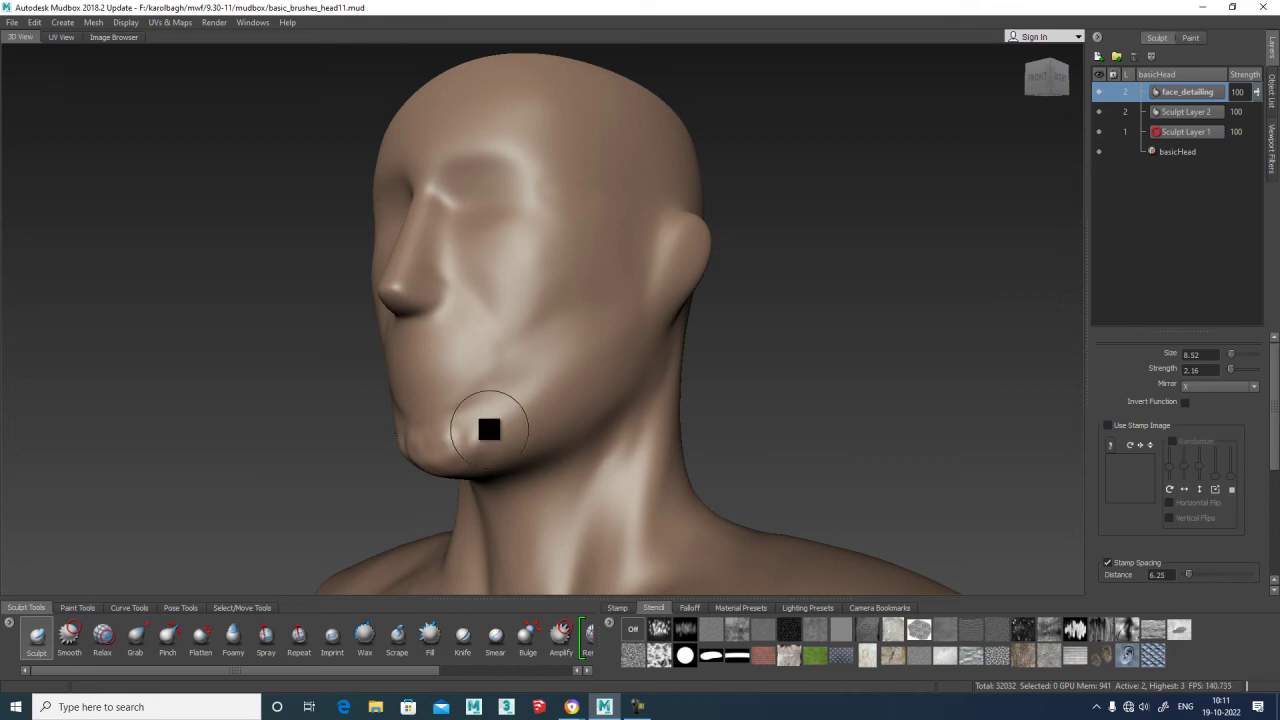
pyautogui.keyDown('alt'); pyautogui.moveTo(489, 426); pyautogui.dragTo(466, 423); pyautogui.keyUp('alt')
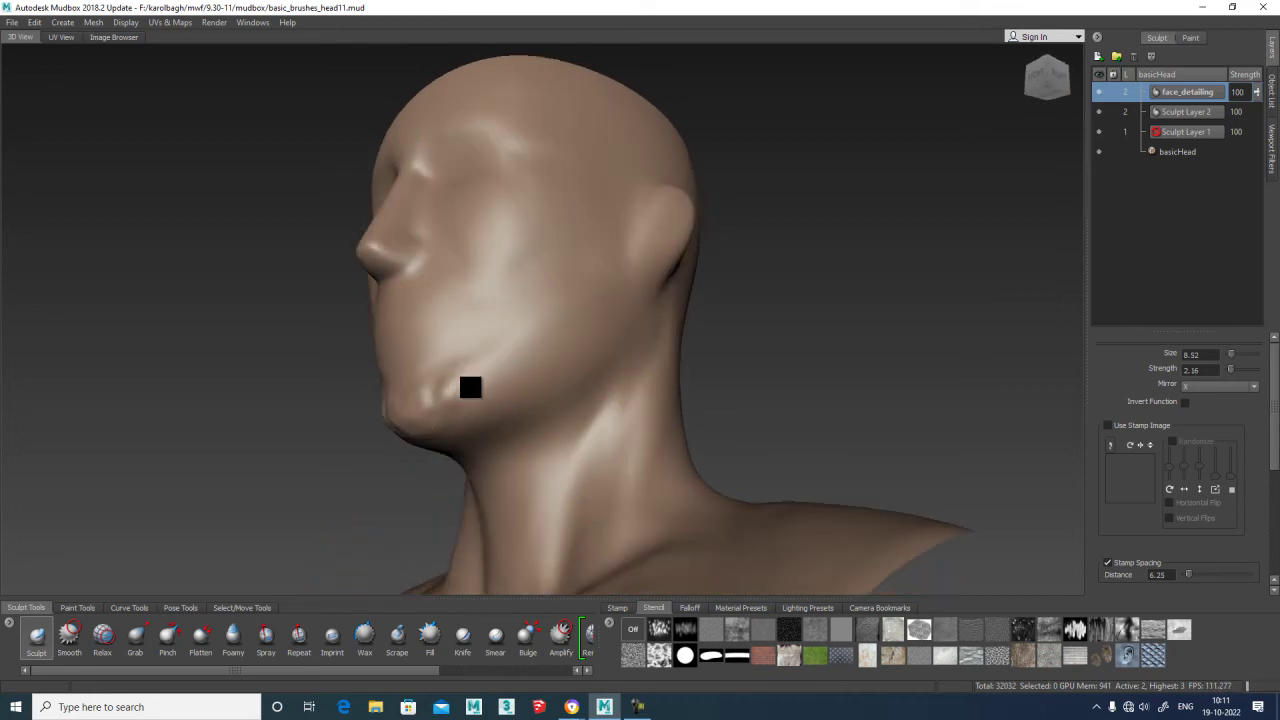
pyautogui.keyDown('alt'); pyautogui.moveTo(686, 386); pyautogui.dragTo(486, 457); pyautogui.keyUp('alt')
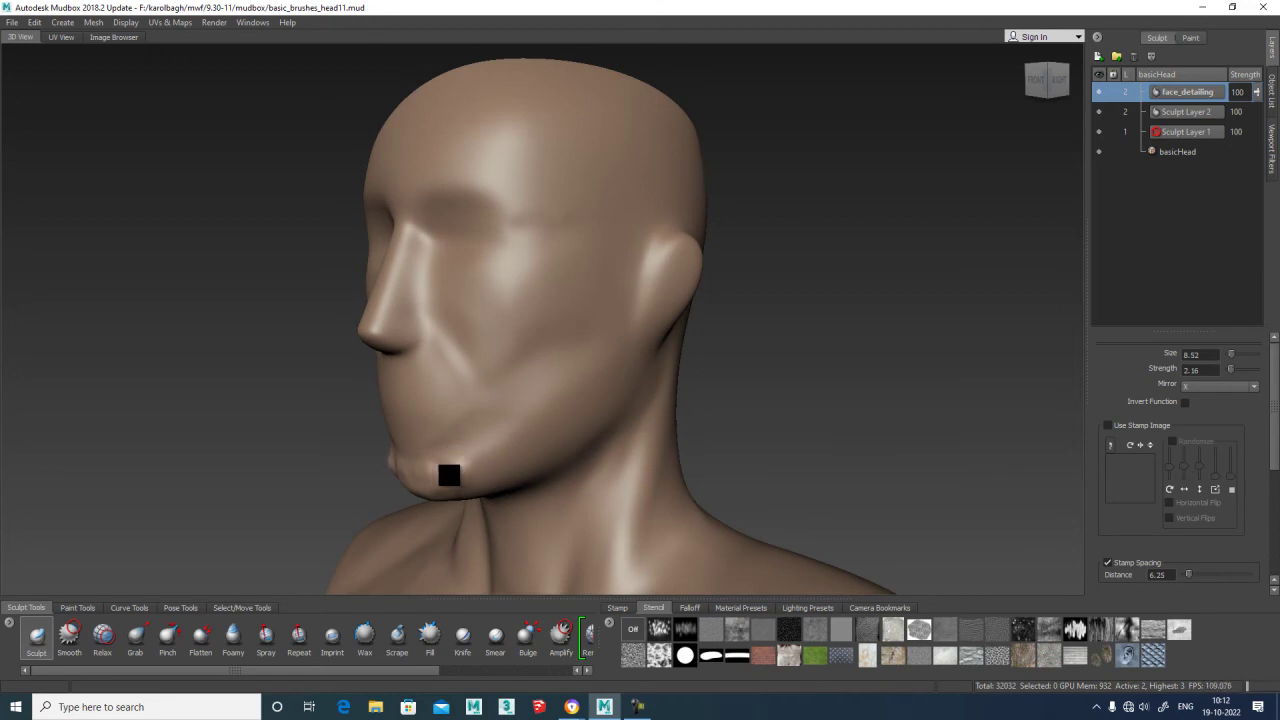
pyautogui.press('shift')
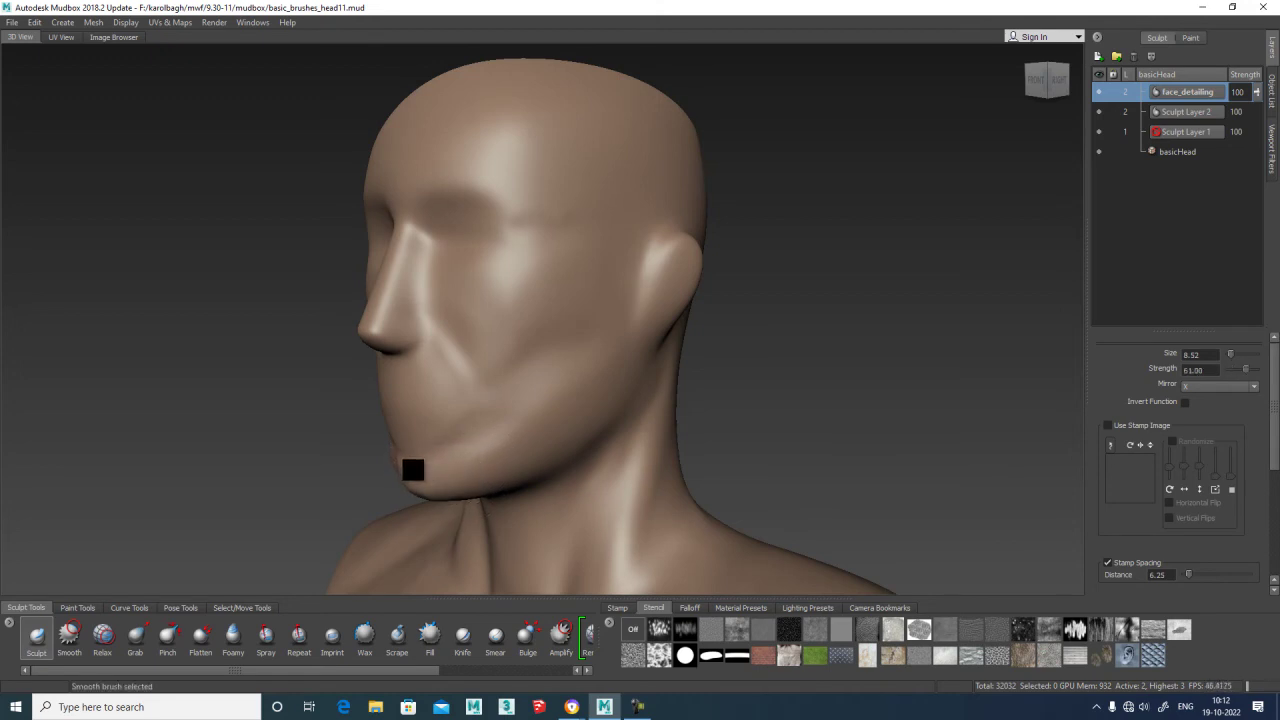
pyautogui.moveTo(754, 409)
pyautogui.keyDown('alt'); pyautogui.mouseDown()
pyautogui.moveTo(868, 371)
pyautogui.moveTo(806, 394)
pyautogui.moveTo(611, 366)
pyautogui.moveTo(574, 346)
pyautogui.mouseUp(); pyautogui.keyUp('alt')
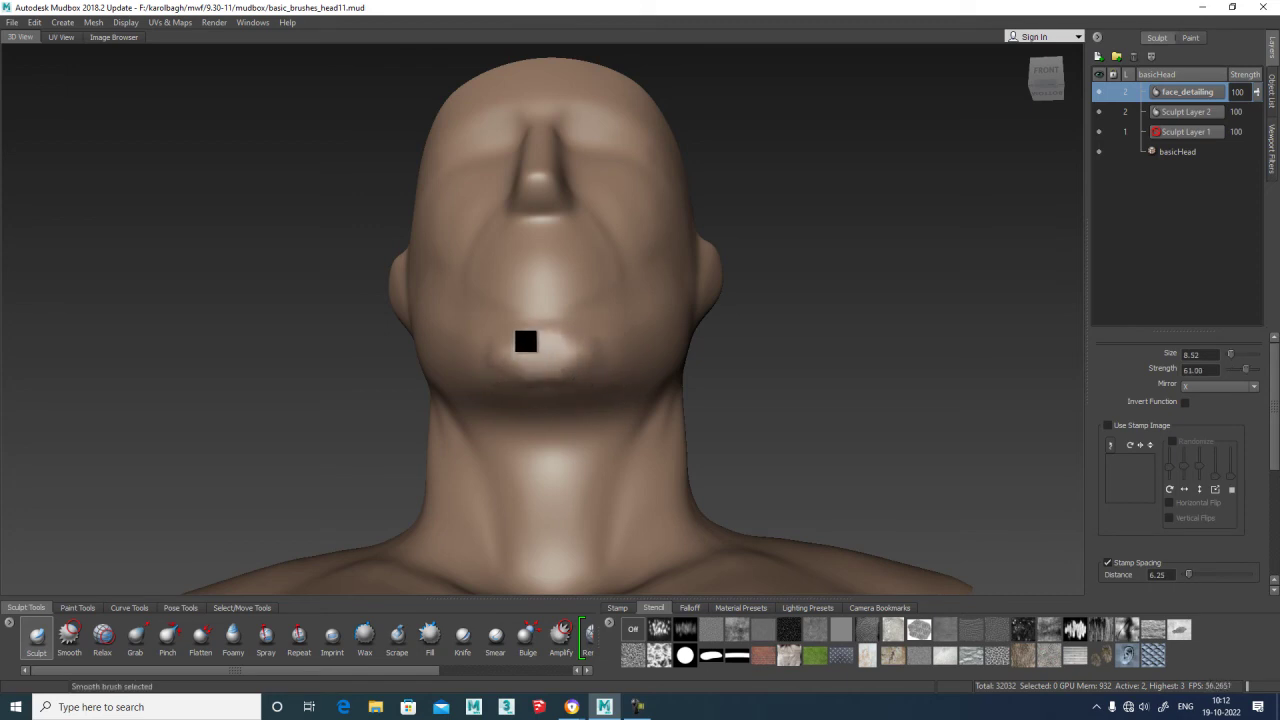
pyautogui.keyDown('shift'); pyautogui.moveTo(570, 345); pyautogui.dragTo(575, 335); pyautogui.keyUp('shift')
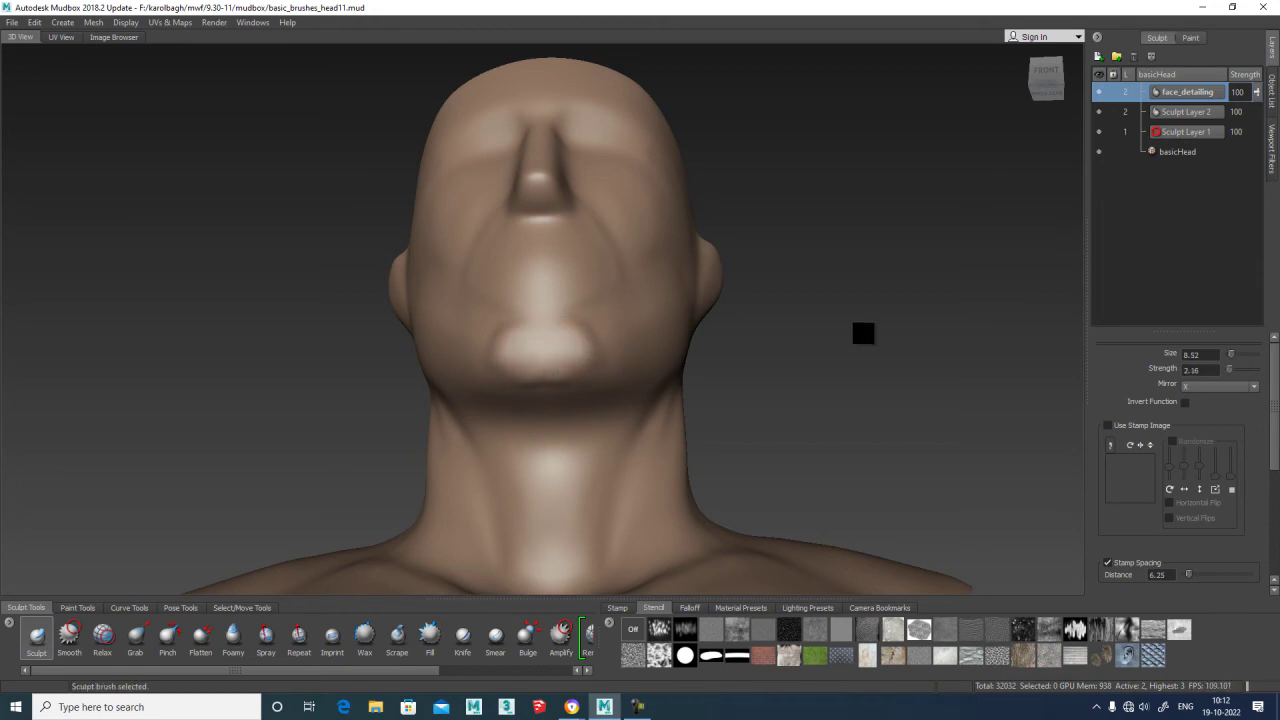
# Refine the jawline from the side of the chin toward the ear with the Sculpt brush at strength 2.16, and smooth it.
pyautogui.keyDown('alt'); pyautogui.moveTo(834, 337); pyautogui.dragTo(803, 320); pyautogui.keyUp('alt')
pyautogui.moveTo(521, 328)
pyautogui.mouseDown()
pyautogui.moveTo(543, 314)
pyautogui.moveTo(586, 320)
pyautogui.moveTo(619, 298)
pyautogui.moveTo(709, 289)
pyautogui.moveTo(760, 300)
pyautogui.mouseUp()
pyautogui.moveTo(447, 393)
pyautogui.keyDown('shift'); pyautogui.mouseDown()
pyautogui.moveTo(480, 368)
pyautogui.moveTo(420, 383)
pyautogui.mouseUp(); pyautogui.keyUp('shift')
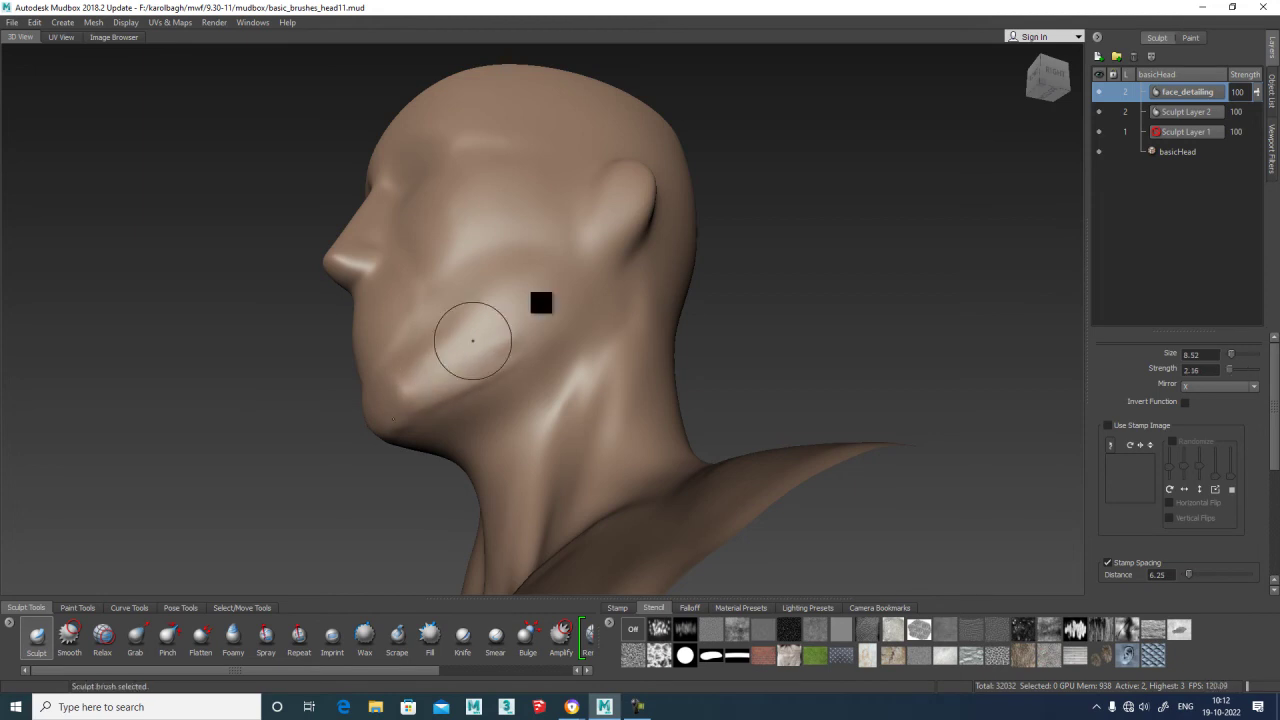
pyautogui.keyDown('alt'); pyautogui.moveTo(762, 266); pyautogui.dragTo(785, 288); pyautogui.keyUp('alt')
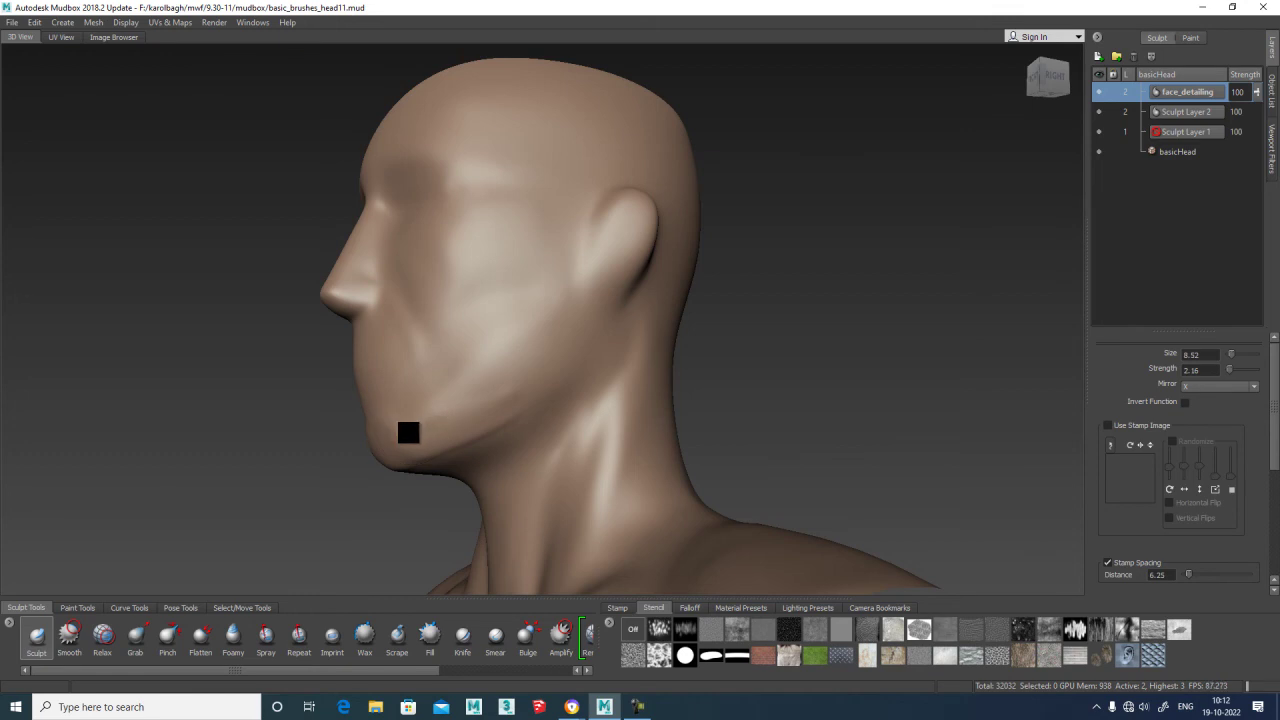
pyautogui.click(483, 363)
pyautogui.press('shift')
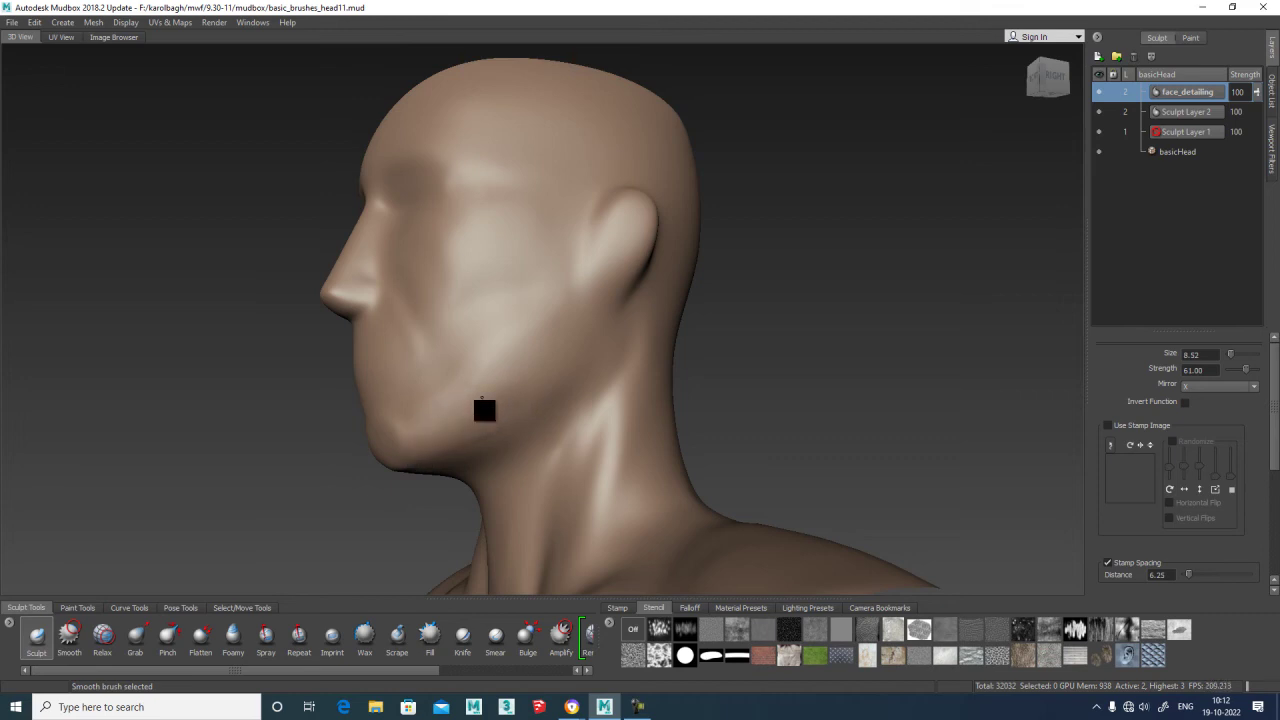
pyautogui.press('shift')
# Set the Sculpt brush strength to -5 and carve a groove under the jaw from the chin toward the ear.
pyautogui.keyDown('alt'); pyautogui.moveTo(771, 341); pyautogui.dragTo(623, 300); pyautogui.keyUp('alt')
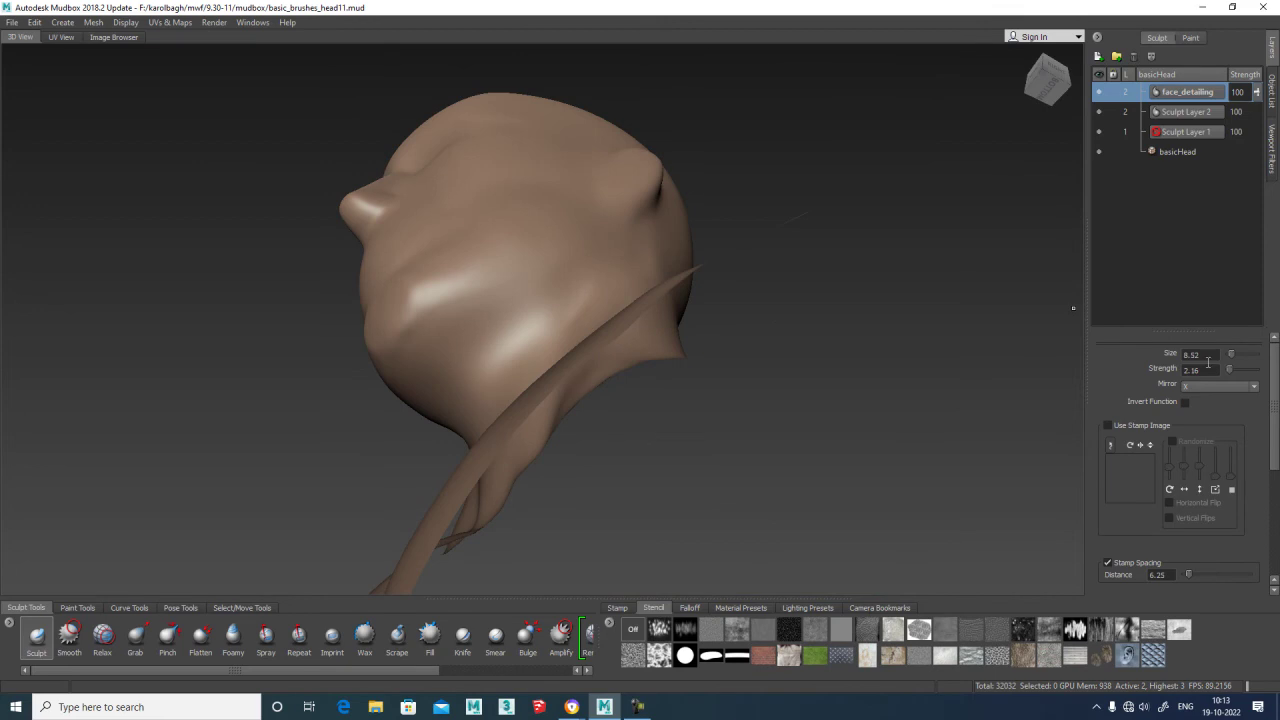
pyautogui.write('-5.00')
pyautogui.moveTo(453, 329); pyautogui.dragTo(500, 311)
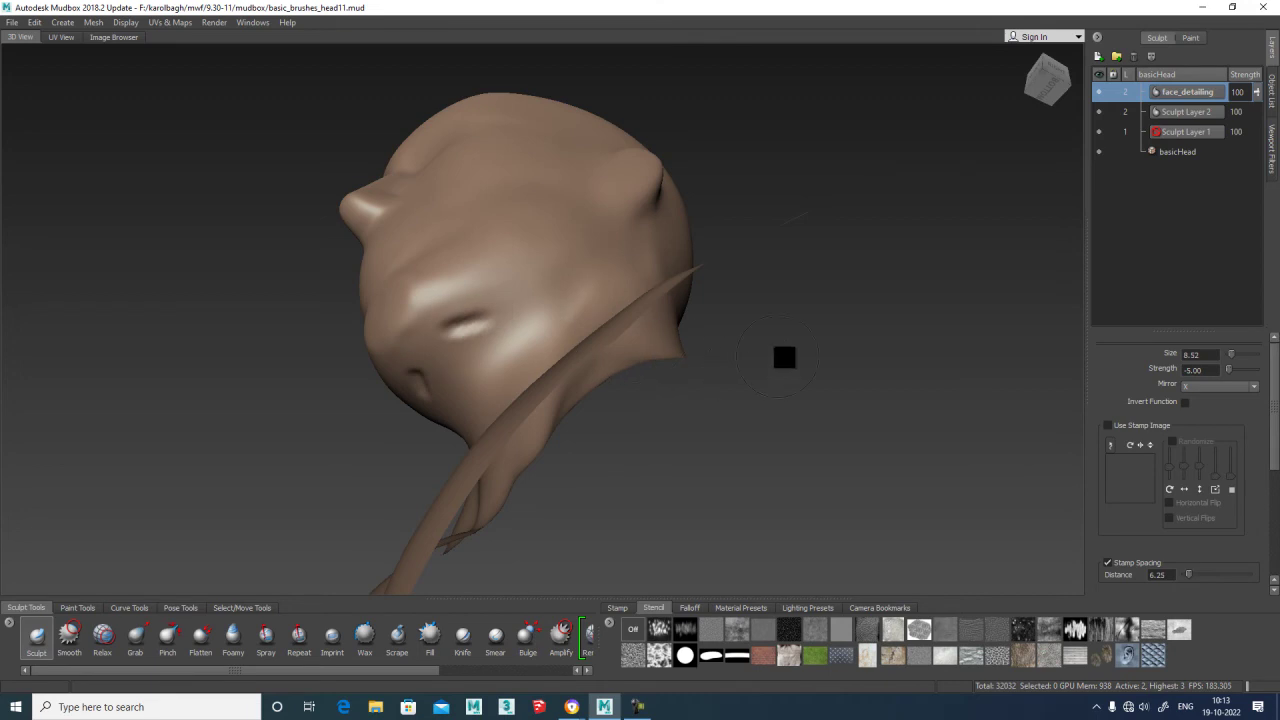
pyautogui.moveTo(827, 261)
pyautogui.keyDown('alt'); pyautogui.mouseDown()
pyautogui.moveTo(803, 200)
pyautogui.moveTo(871, 180)
pyautogui.moveTo(495, 311)
pyautogui.moveTo(584, 322)
pyautogui.mouseUp(); pyautogui.keyUp('alt')
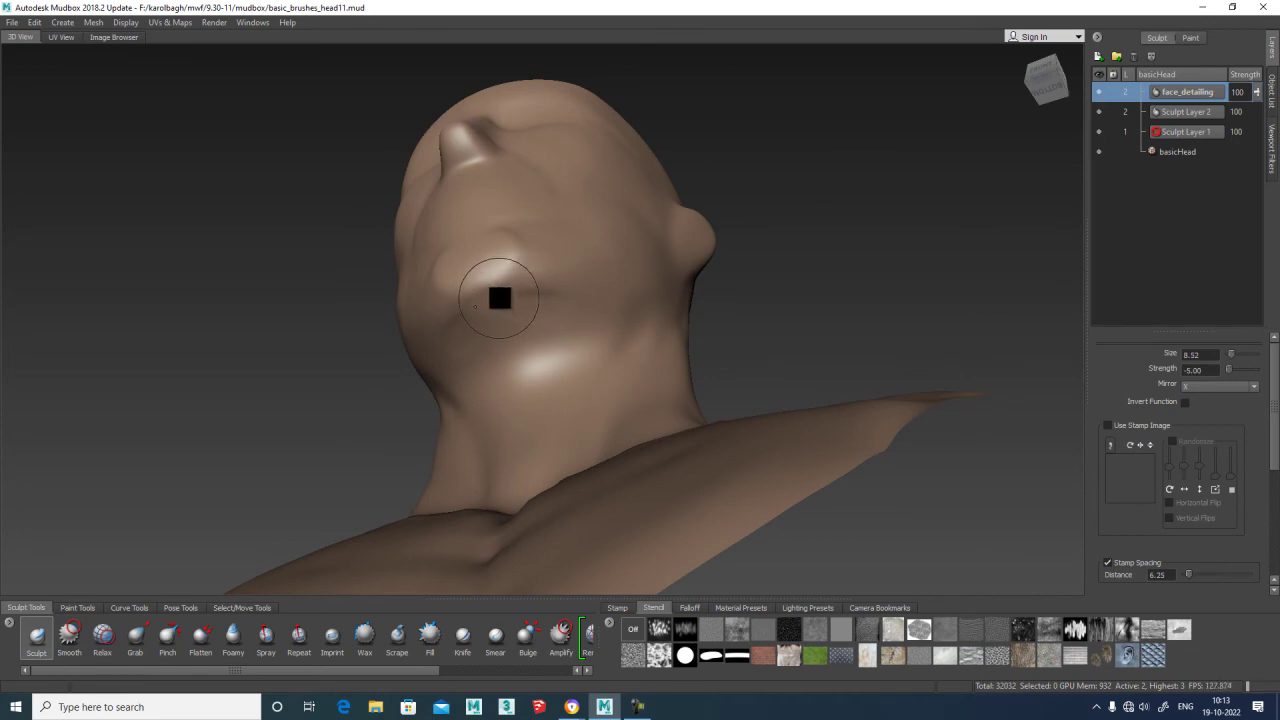
pyautogui.moveTo(507, 299)
pyautogui.mouseDown()
pyautogui.moveTo(483, 303)
pyautogui.moveTo(590, 306)
pyautogui.mouseUp()
pyautogui.moveTo(674, 297)
pyautogui.keyDown('alt'); pyautogui.mouseDown()
pyautogui.moveTo(730, 277)
pyautogui.moveTo(651, 283)
pyautogui.mouseUp(); pyautogui.keyUp('alt')
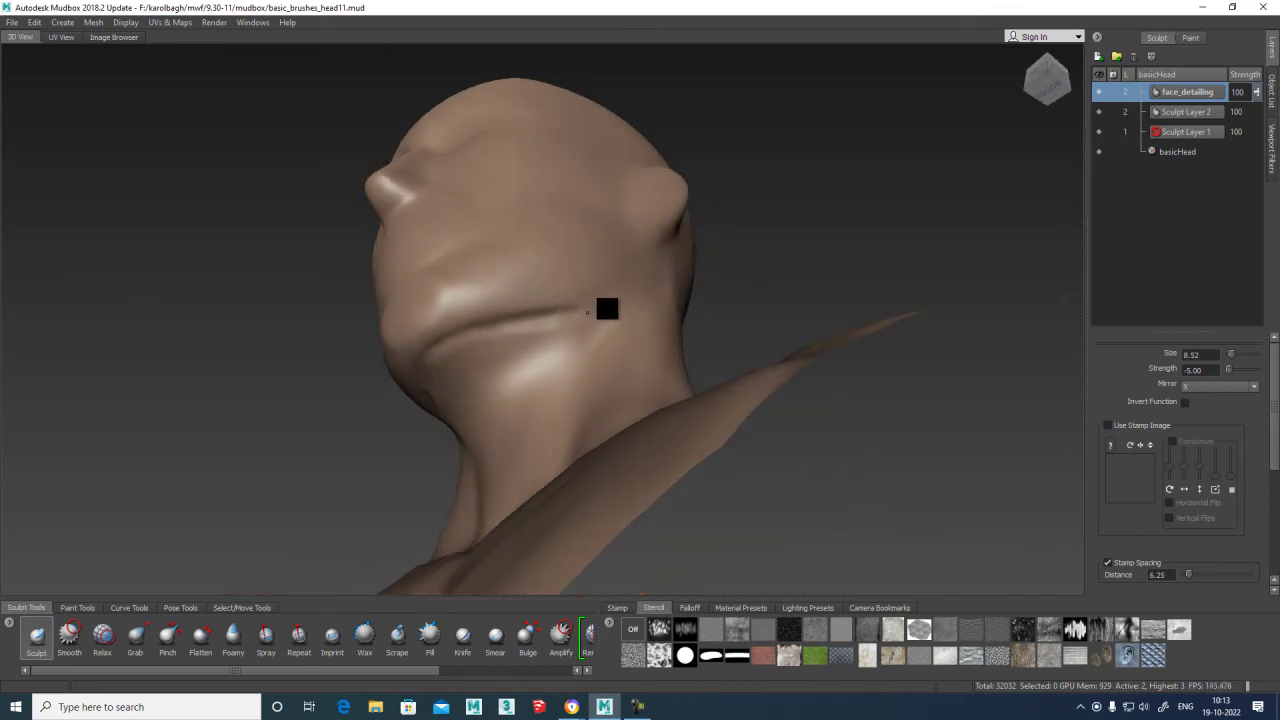
# Extend the groove behind the jaw corner up to the earlobe, deepen the area under the jaw, and smooth it.
pyautogui.moveTo(742, 250)
pyautogui.keyDown('alt'); pyautogui.mouseDown()
pyautogui.moveTo(749, 270)
pyautogui.moveTo(688, 280)
pyautogui.mouseUp(); pyautogui.keyUp('alt')
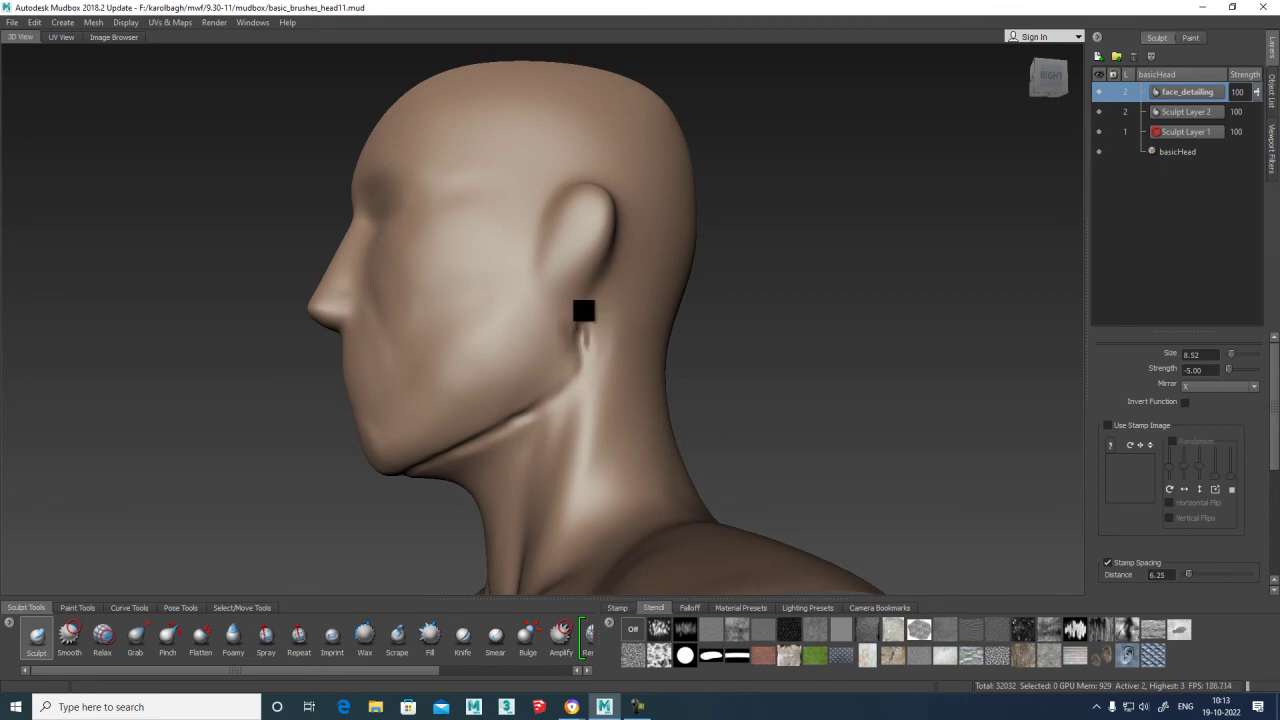
pyautogui.moveTo(571, 309); pyautogui.dragTo(571, 343)
pyautogui.keyDown('alt'); pyautogui.moveTo(770, 332); pyautogui.dragTo(830, 278); pyautogui.keyUp('alt')
pyautogui.moveTo(613, 348)
pyautogui.mouseDown()
pyautogui.moveTo(560, 349)
pyautogui.moveTo(436, 392)
pyautogui.mouseUp()
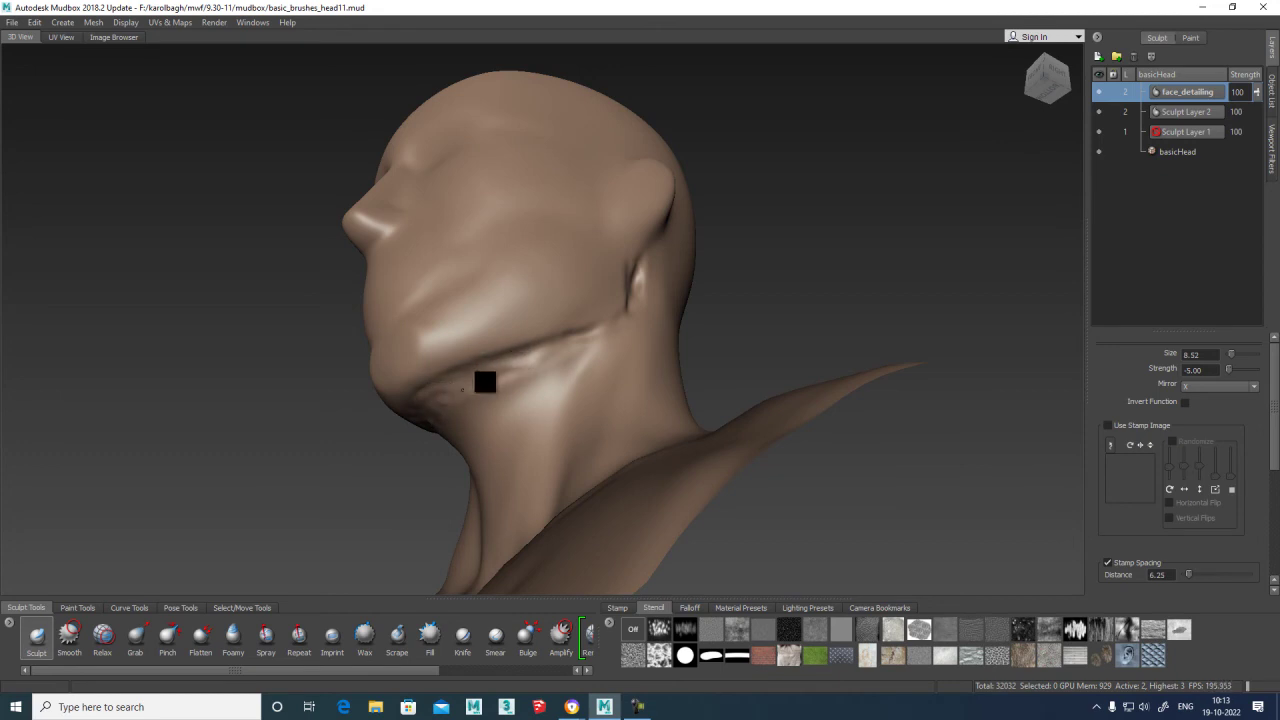
pyautogui.press('shift')
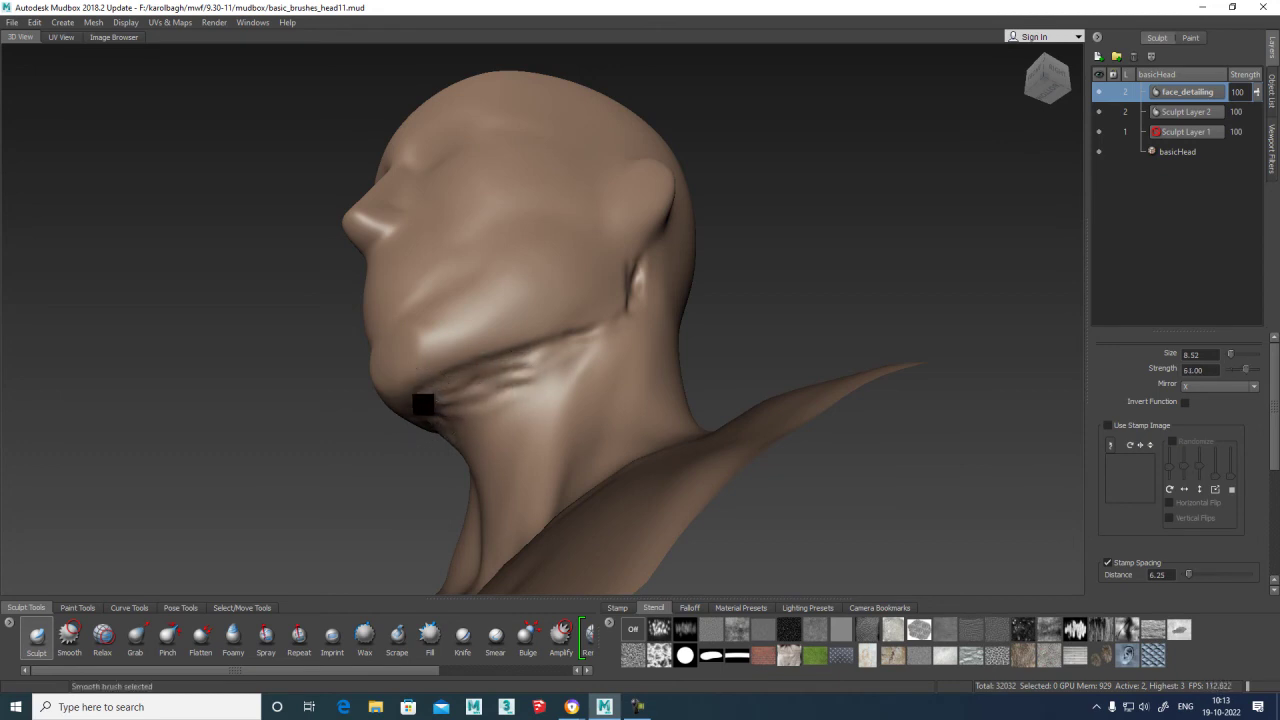
pyautogui.moveTo(438, 390)
pyautogui.keyDown('shift'); pyautogui.mouseDown()
pyautogui.moveTo(503, 362)
pyautogui.moveTo(543, 366)
pyautogui.moveTo(460, 403)
pyautogui.moveTo(570, 355)
pyautogui.moveTo(420, 412)
pyautogui.moveTo(508, 389)
pyautogui.mouseUp(); pyautogui.keyUp('shift')
# Undo the last stroke beneath the chin and smooth the groove along the underside of the jaw.
pyautogui.moveTo(731, 316)
pyautogui.keyDown('alt'); pyautogui.mouseDown()
pyautogui.moveTo(837, 294)
pyautogui.moveTo(523, 317)
pyautogui.mouseUp(); pyautogui.keyUp('alt')
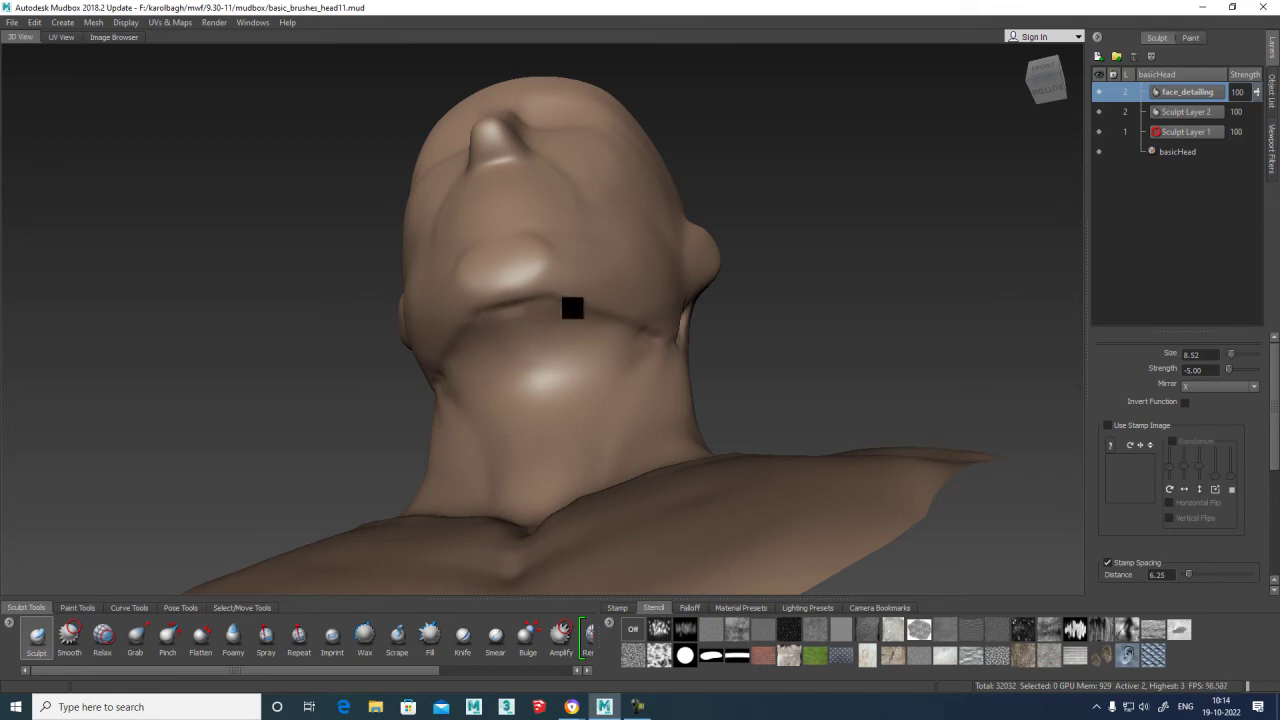
pyautogui.moveTo(500, 318)
pyautogui.mouseDown()
pyautogui.moveTo(556, 305)
pyautogui.moveTo(502, 316)
pyautogui.mouseUp()
pyautogui.hotkey('ctrl', 'z')
pyautogui.keyDown('alt'); pyautogui.moveTo(840, 297); pyautogui.dragTo(766, 303); pyautogui.keyUp('alt')
pyautogui.moveTo(476, 335)
pyautogui.keyDown('shift'); pyautogui.mouseDown()
pyautogui.moveTo(480, 351)
pyautogui.moveTo(591, 332)
pyautogui.mouseUp(); pyautogui.keyUp('shift')
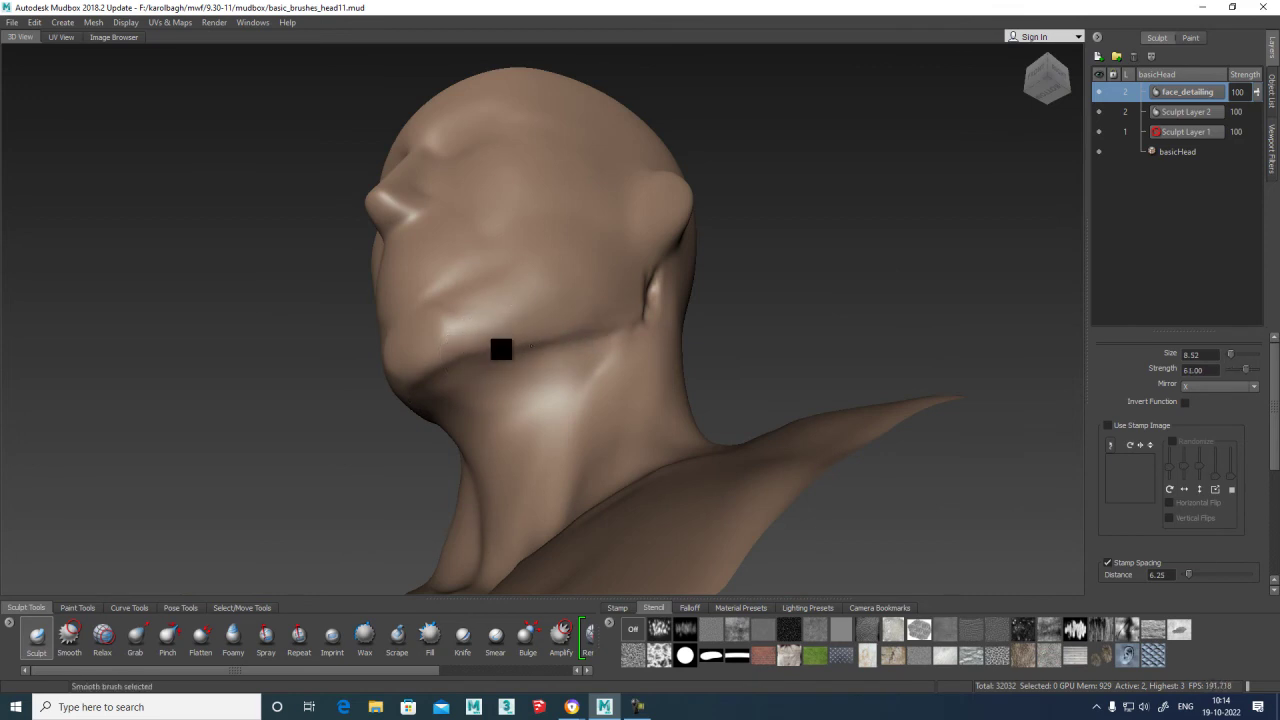
# Build up the jaw corner below the ear and the lower jaw edge with the Sculpt brush at strength 3.02, and smooth the corner.
pyautogui.moveTo(814, 276)
pyautogui.keyDown('alt'); pyautogui.mouseDown()
pyautogui.moveTo(843, 277)
pyautogui.moveTo(817, 297)
pyautogui.mouseUp(); pyautogui.keyUp('alt')
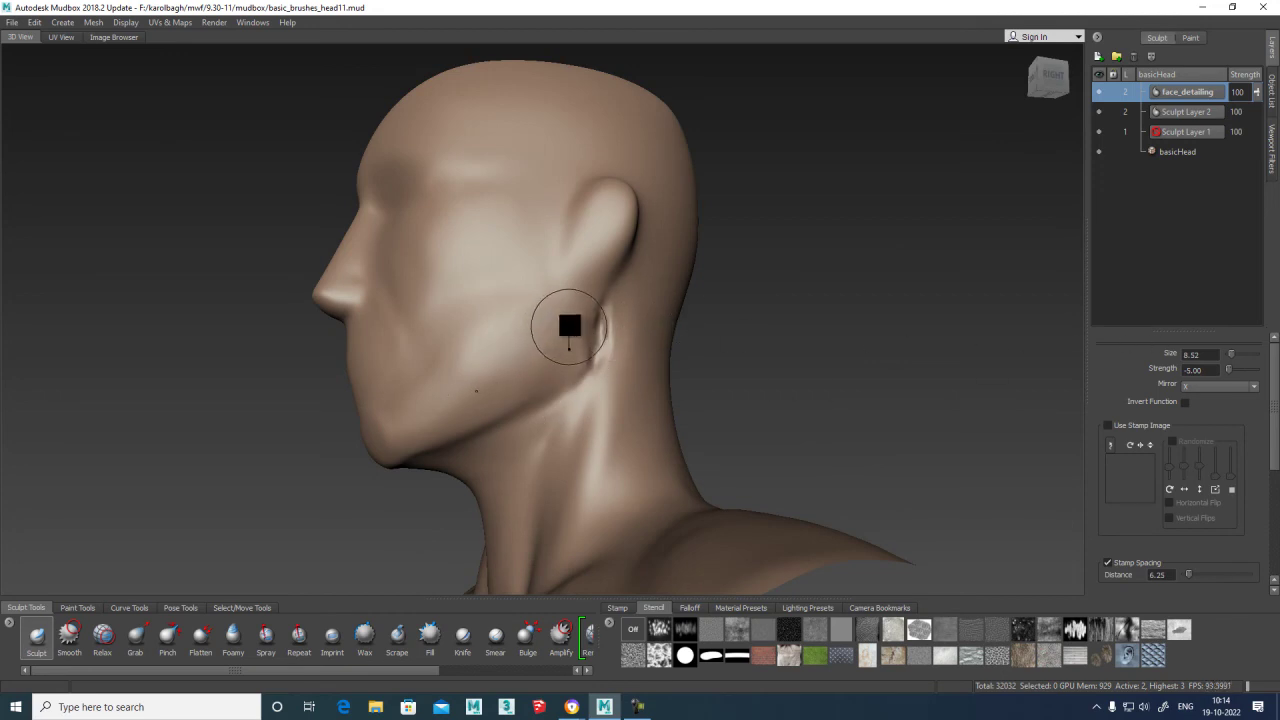
pyautogui.moveTo(569, 336); pyautogui.dragTo(568, 320)
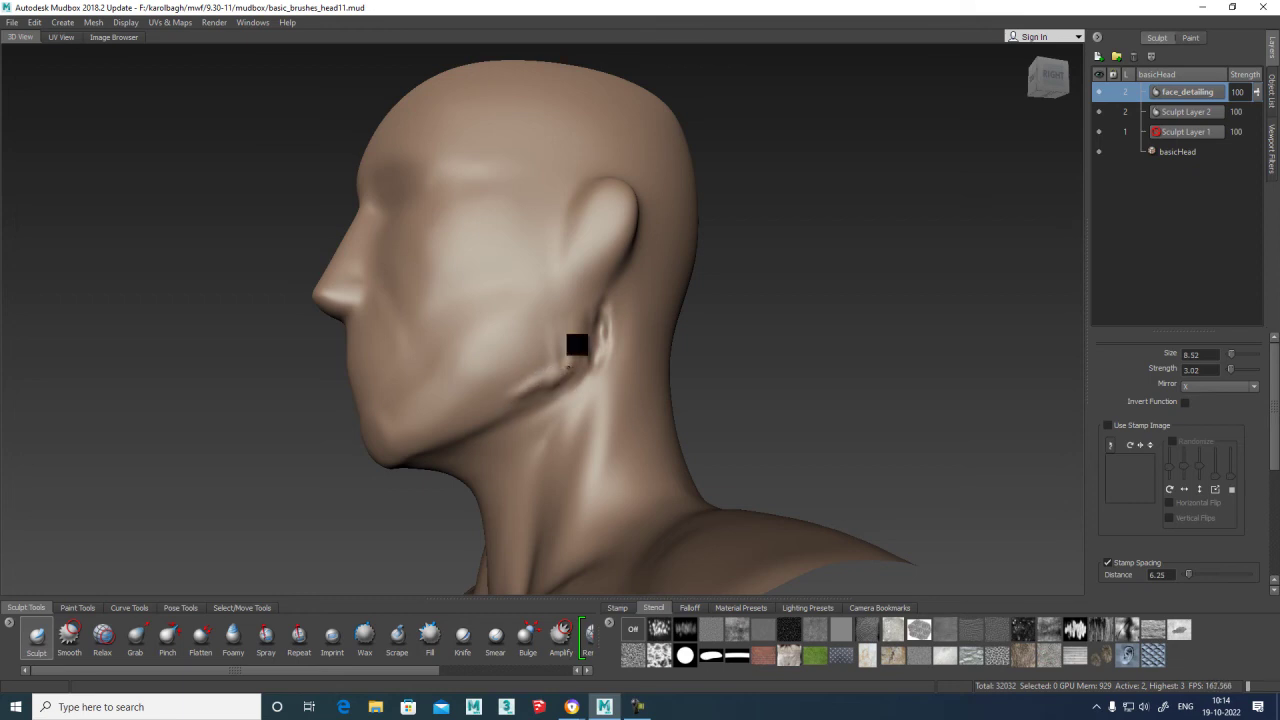
pyautogui.moveTo(586, 351)
pyautogui.keyDown('alt'); pyautogui.mouseDown()
pyautogui.moveTo(571, 337)
pyautogui.moveTo(515, 357)
pyautogui.moveTo(519, 387)
pyautogui.moveTo(508, 368)
pyautogui.mouseUp(); pyautogui.keyUp('alt')
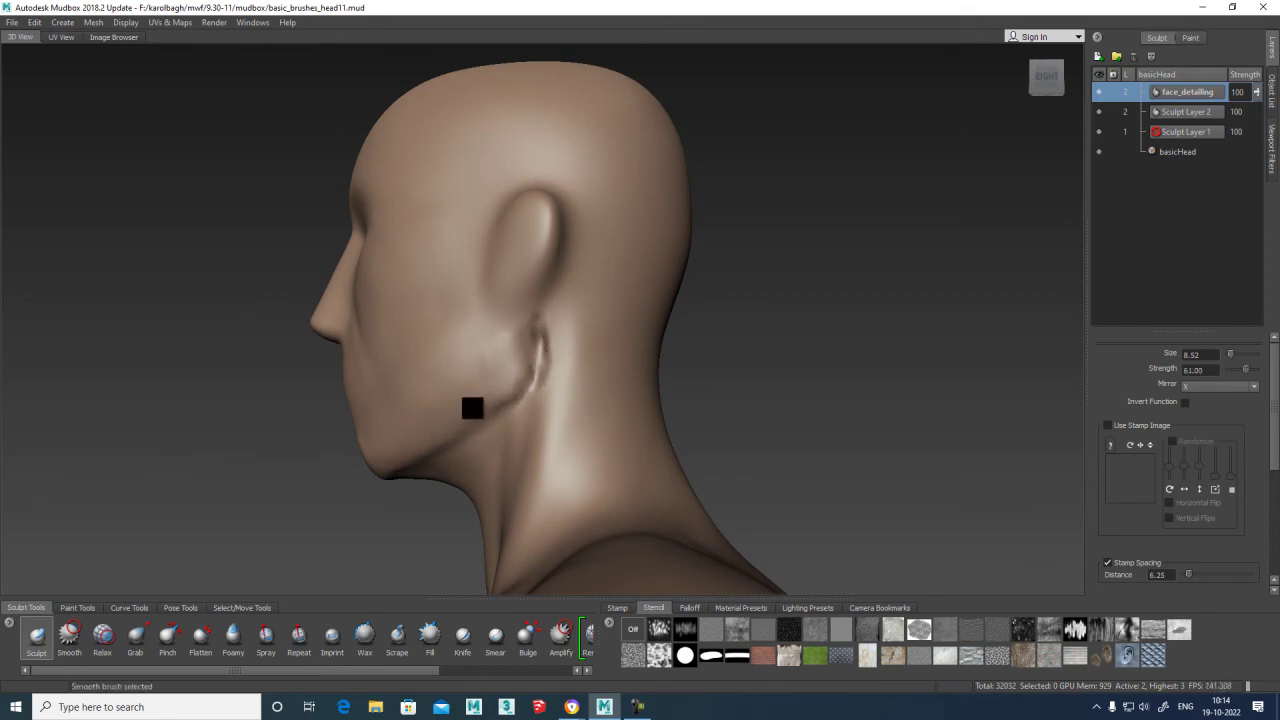
pyautogui.moveTo(466, 389)
pyautogui.keyDown('shift'); pyautogui.mouseDown()
pyautogui.moveTo(543, 351)
pyautogui.moveTo(760, 340)
pyautogui.mouseUp(); pyautogui.keyUp('shift')
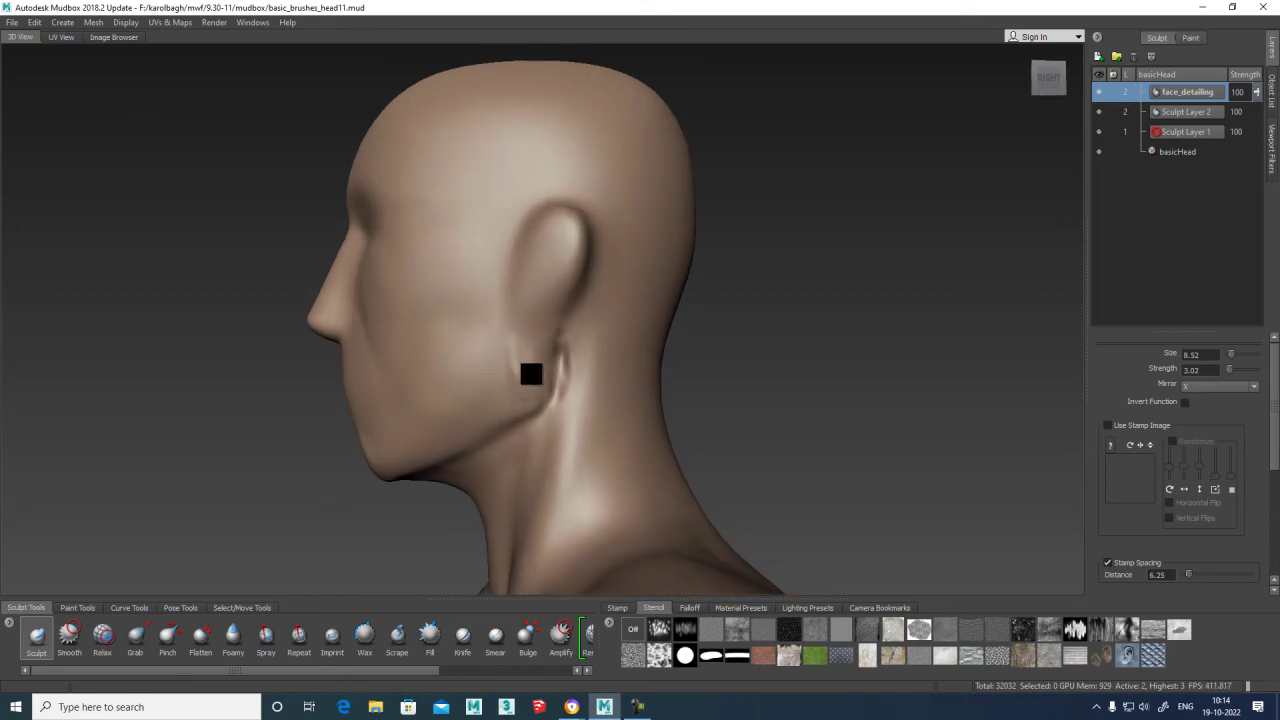
pyautogui.moveTo(520, 404); pyautogui.dragTo(429, 449)
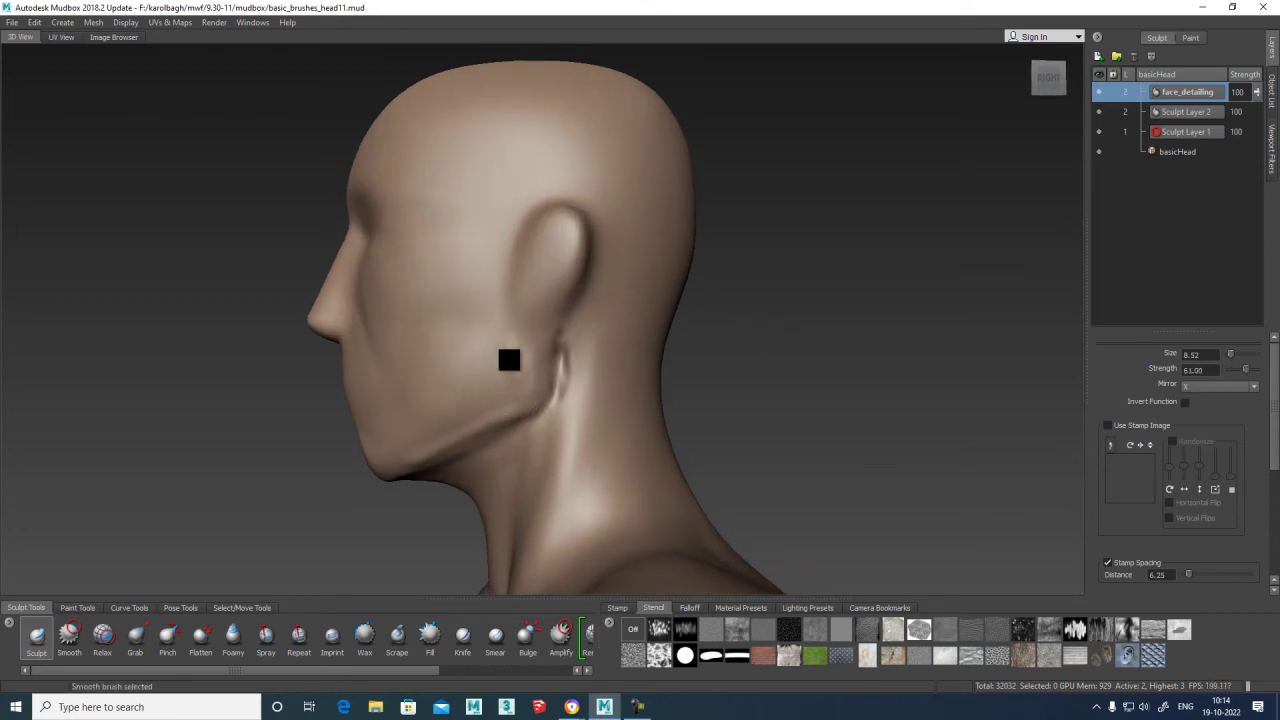
# Build up the rear cheek above the jaw corner and smooth it along the lower jaw toward the chin.
pyautogui.moveTo(498, 366)
pyautogui.keyDown('shift'); pyautogui.mouseDown()
pyautogui.moveTo(500, 391)
pyautogui.moveTo(419, 453)
pyautogui.moveTo(475, 421)
pyautogui.moveTo(437, 426)
pyautogui.moveTo(487, 407)
pyautogui.mouseUp(); pyautogui.keyUp('shift')
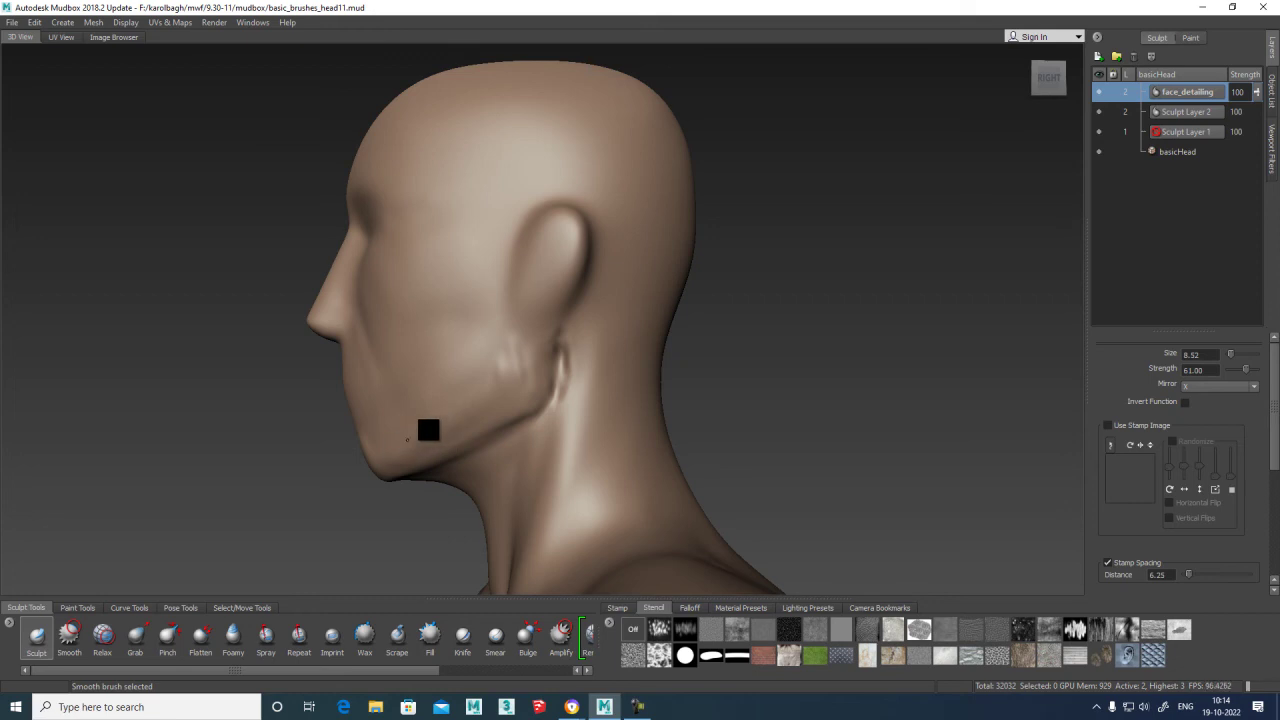
pyautogui.moveTo(402, 450)
pyautogui.mouseDown()
pyautogui.moveTo(449, 391)
pyautogui.moveTo(420, 420)
pyautogui.moveTo(491, 380)
pyautogui.moveTo(420, 423)
pyautogui.moveTo(514, 376)
pyautogui.moveTo(491, 390)
pyautogui.mouseUp()
pyautogui.moveTo(510, 379)
pyautogui.mouseDown()
pyautogui.moveTo(514, 346)
pyautogui.moveTo(474, 391)
pyautogui.moveTo(498, 370)
pyautogui.moveTo(486, 349)
pyautogui.moveTo(517, 363)
pyautogui.moveTo(445, 428)
pyautogui.mouseUp()
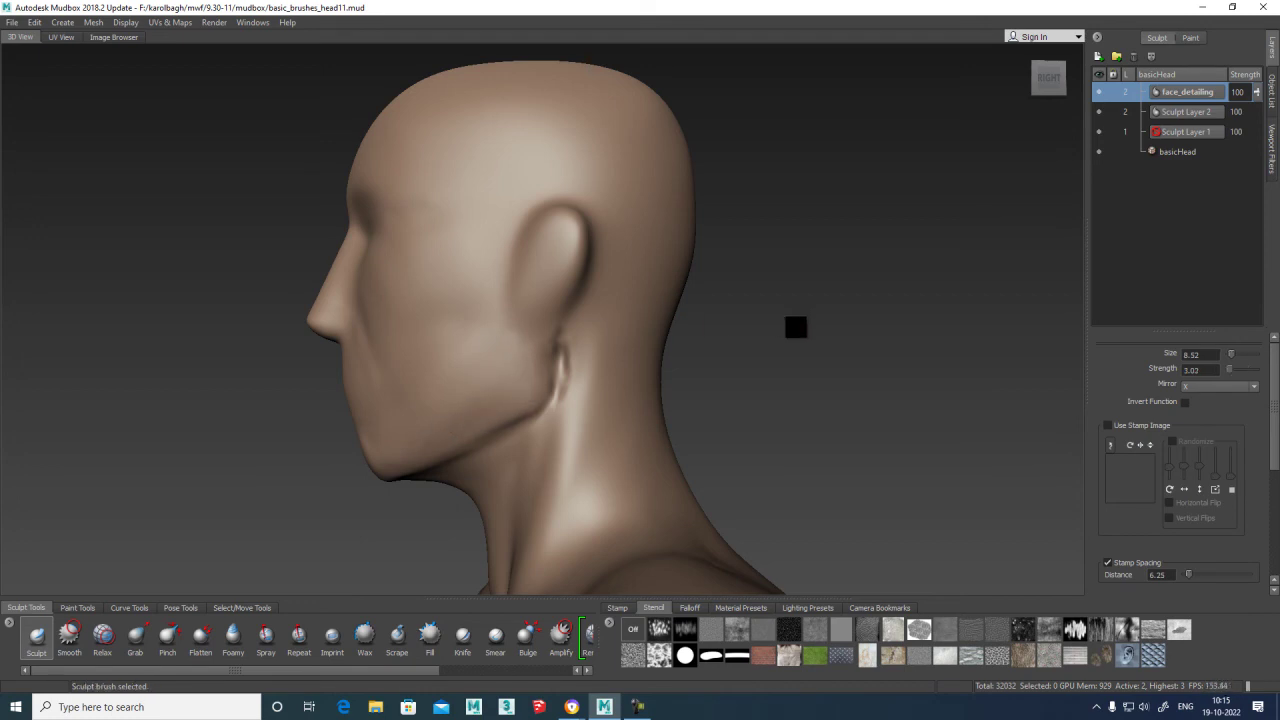
# Flatten the lower cheek and side of the jaw with the Flatten brush at strength 15, and smooth the transitions.
pyautogui.keyDown('alt'); pyautogui.moveTo(786, 323); pyautogui.dragTo(883, 334); pyautogui.keyUp('alt')
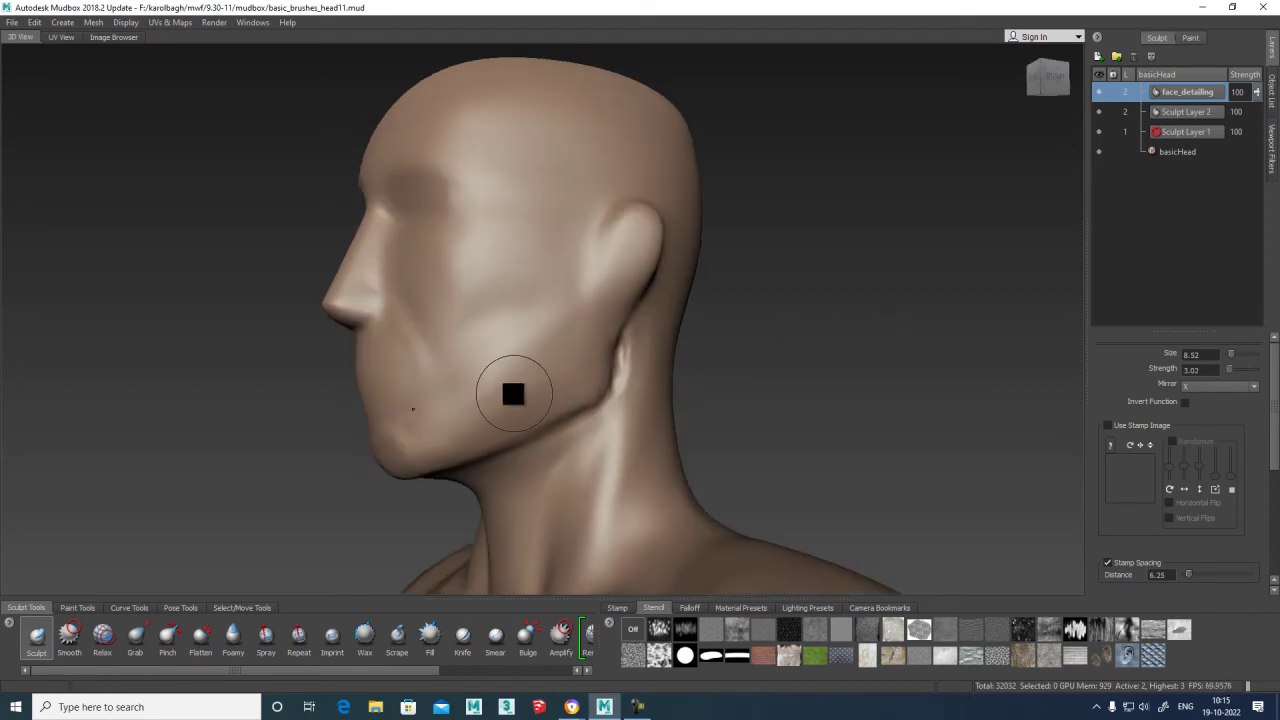
pyautogui.click(198, 644)
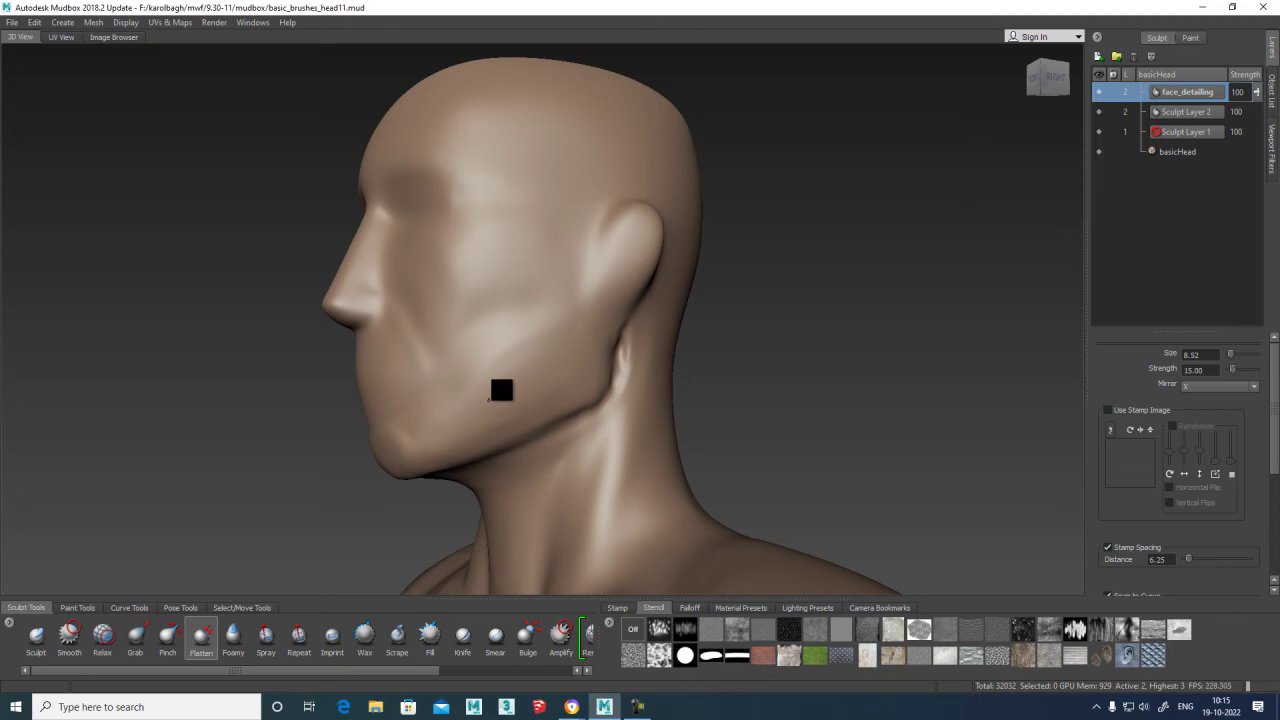
pyautogui.keyDown('alt'); pyautogui.moveTo(743, 338); pyautogui.dragTo(840, 334); pyautogui.keyUp('alt')
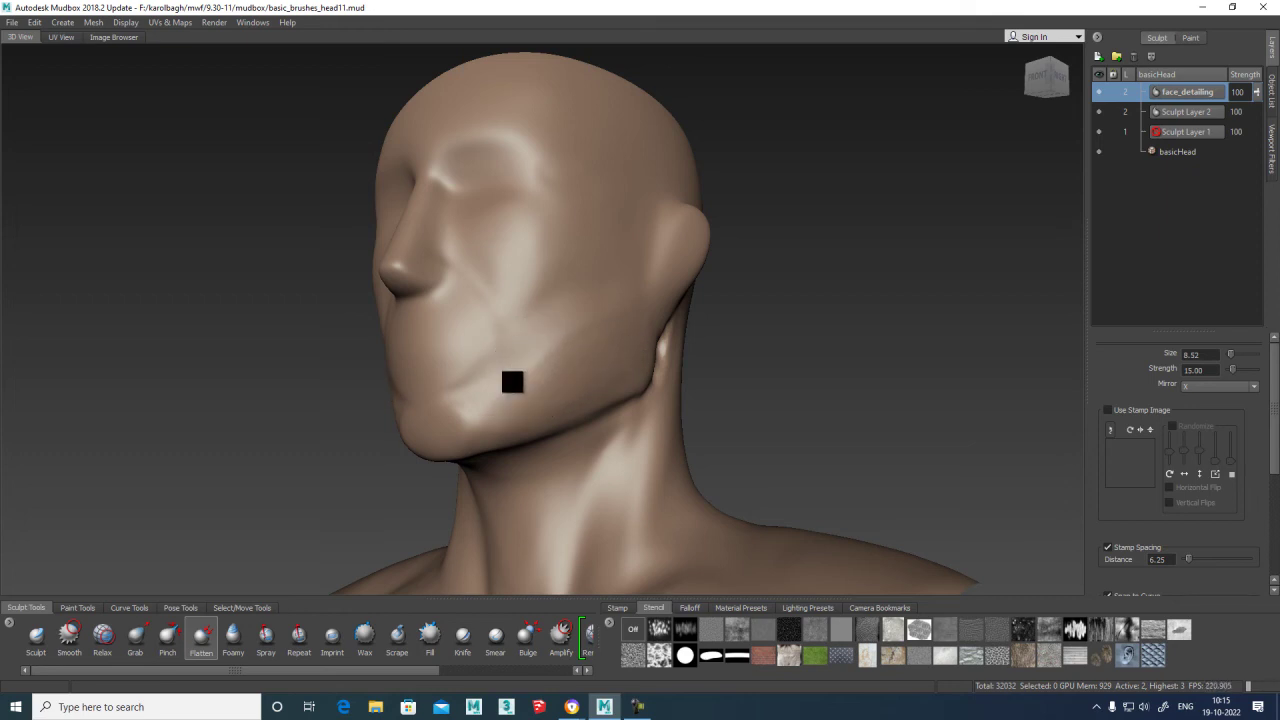
pyautogui.press('shift')
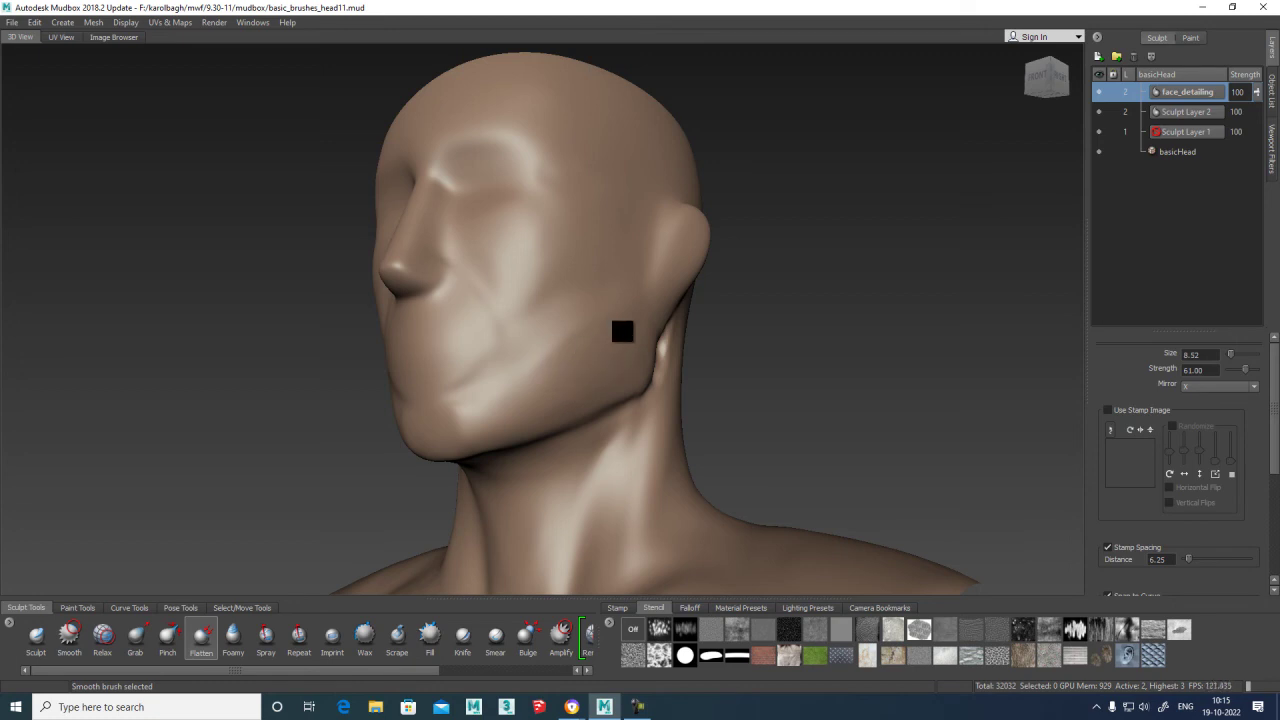
pyautogui.moveTo(657, 343)
pyautogui.keyDown('alt'); pyautogui.mouseDown()
pyautogui.moveTo(696, 284)
pyautogui.moveTo(514, 346)
pyautogui.mouseUp(); pyautogui.keyUp('alt')
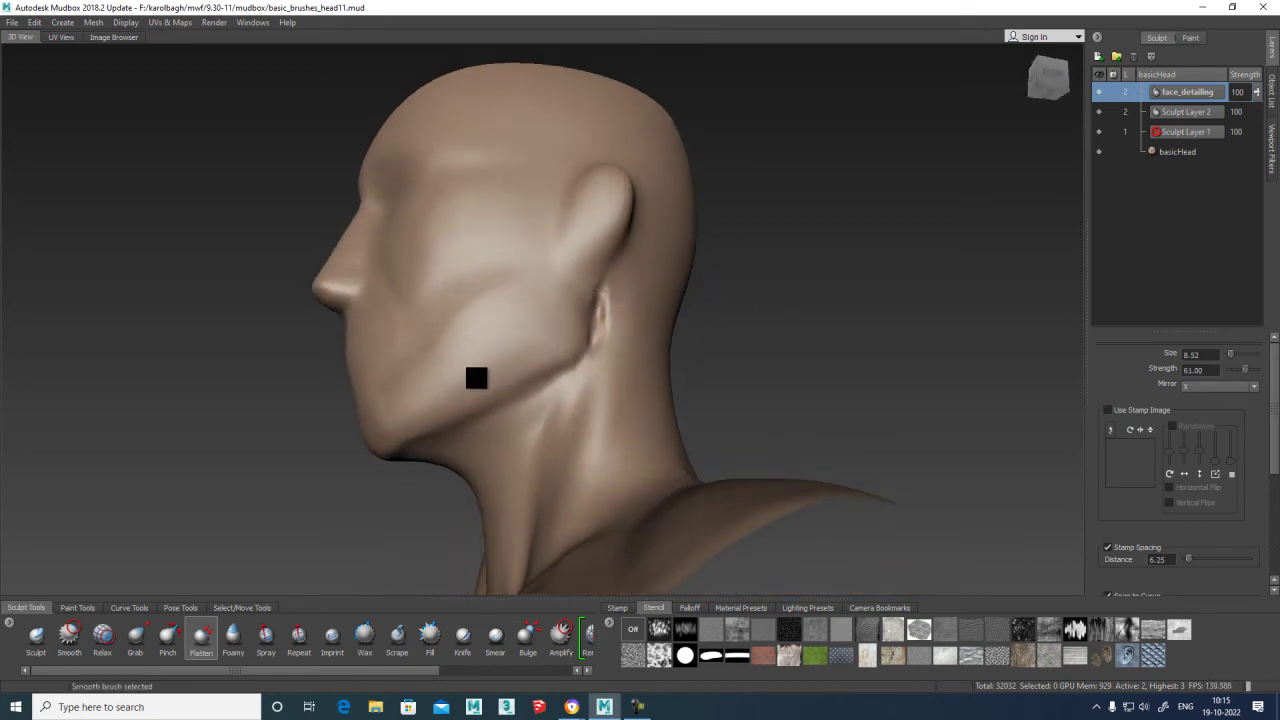
pyautogui.keyDown('alt'); pyautogui.moveTo(726, 301); pyautogui.dragTo(591, 371); pyautogui.keyUp('alt')
pyautogui.press('shift')
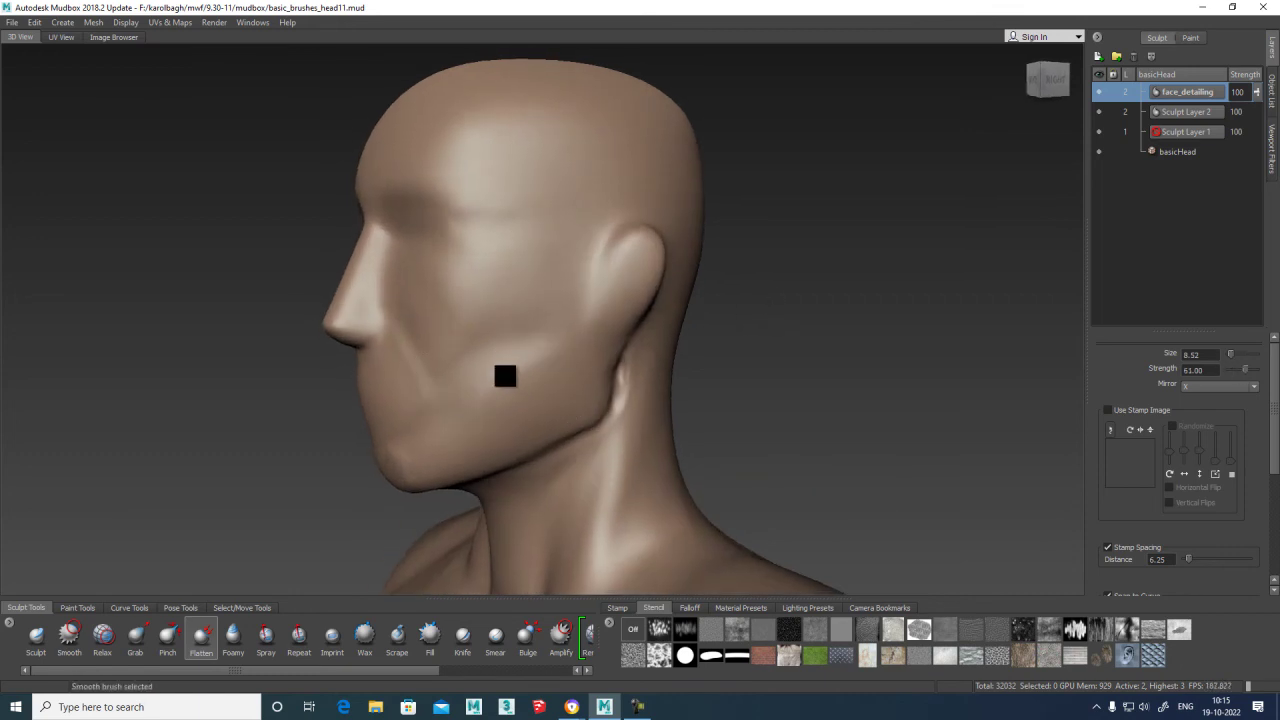
# Set the Flatten brush size to 5.57 and flatten the side of the nose and the adjoining cheek.
pyautogui.moveTo(837, 320)
pyautogui.keyDown('alt'); pyautogui.mouseDown()
pyautogui.moveTo(893, 314)
pyautogui.moveTo(677, 354)
pyautogui.mouseUp(); pyautogui.keyUp('alt')
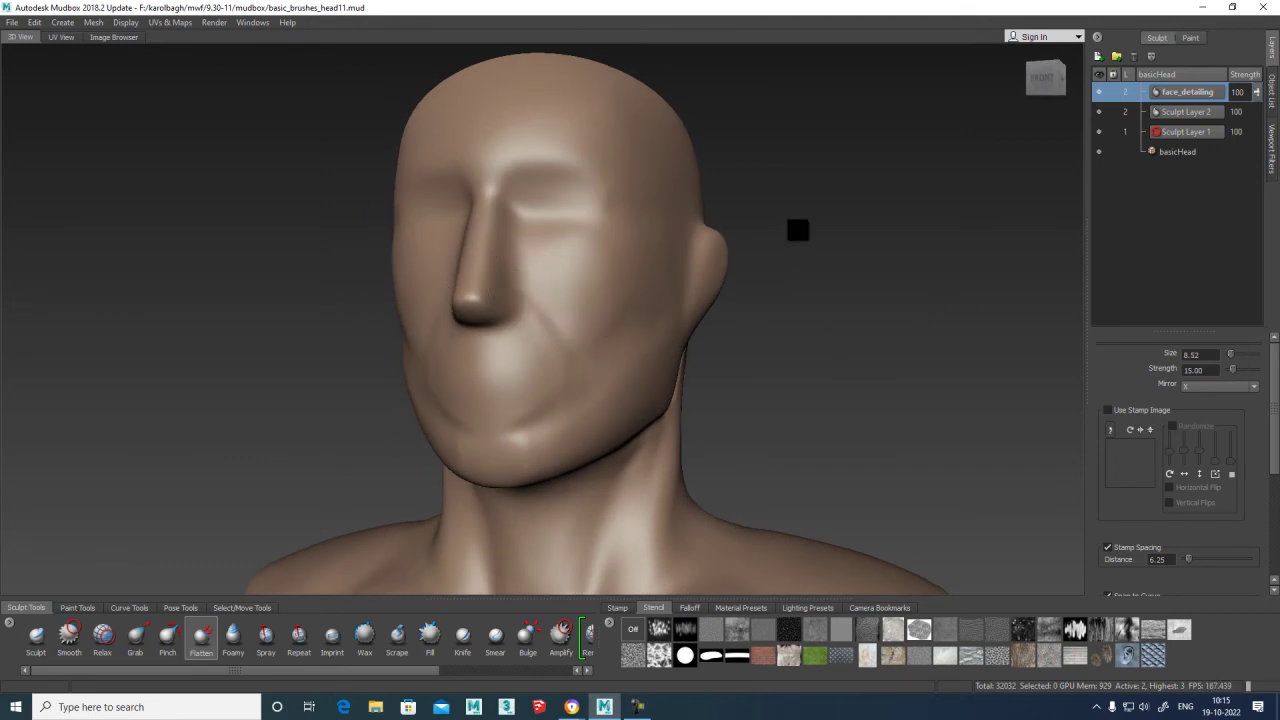
pyautogui.keyDown('alt'); pyautogui.moveTo(771, 237); pyautogui.dragTo(709, 243); pyautogui.keyUp('alt')
pyautogui.moveTo(429, 340); pyautogui.dragTo(426, 343)
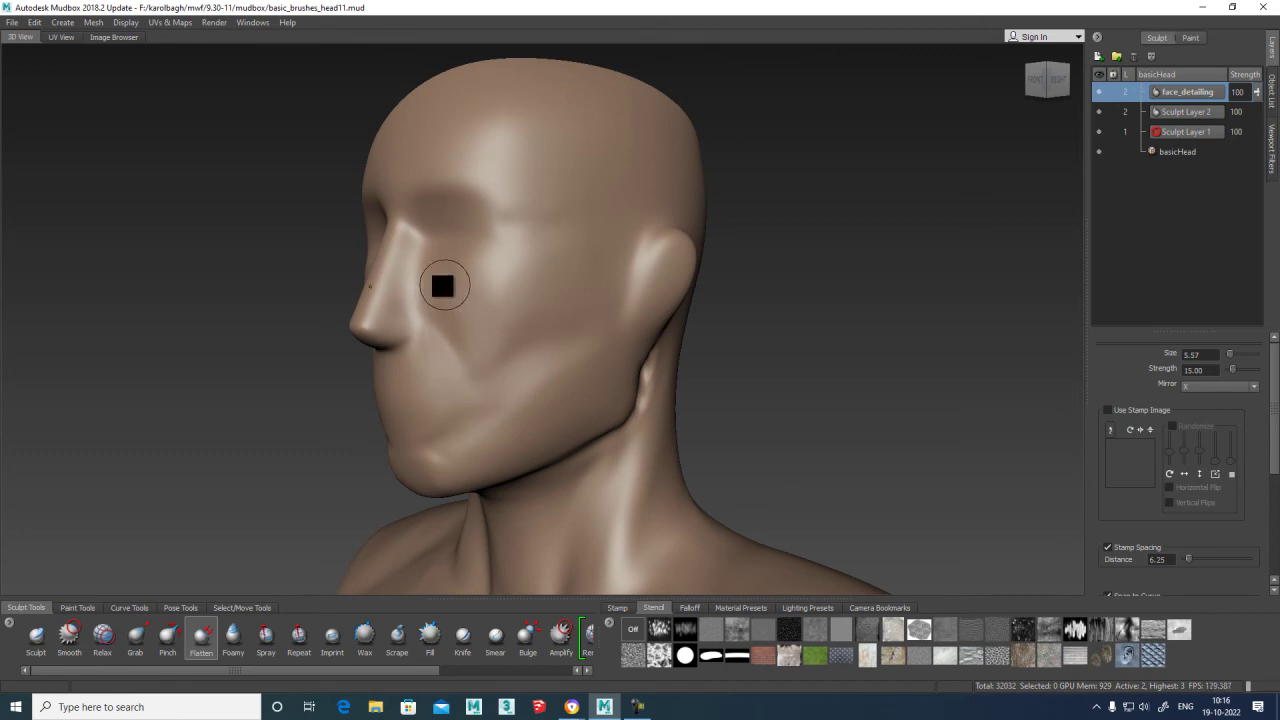
pyautogui.moveTo(537, 294)
pyautogui.keyDown('alt'); pyautogui.mouseDown()
pyautogui.moveTo(613, 339)
pyautogui.moveTo(563, 283)
pyautogui.moveTo(597, 306)
pyautogui.moveTo(546, 277)
pyautogui.mouseUp(); pyautogui.keyUp('alt')
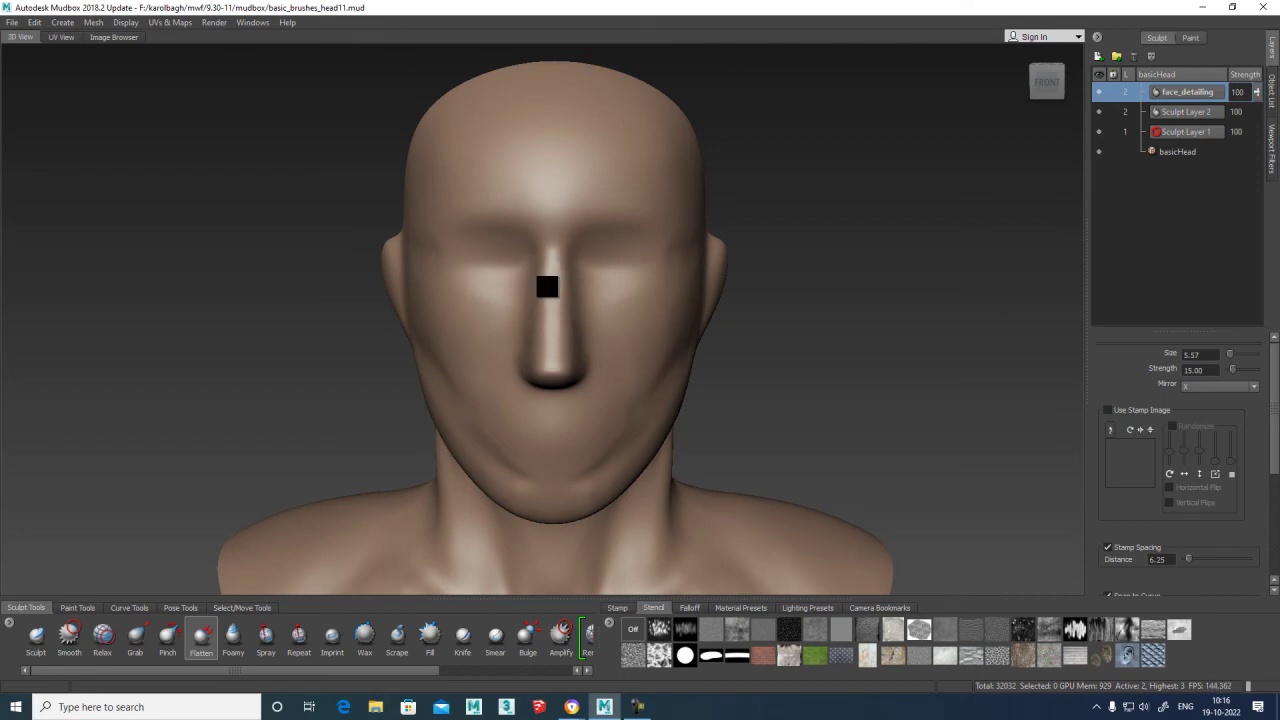
pyautogui.moveTo(634, 269)
pyautogui.keyDown('alt'); pyautogui.mouseDown()
pyautogui.moveTo(691, 314)
pyautogui.moveTo(675, 308)
pyautogui.mouseUp(); pyautogui.keyUp('alt')
# Build up the nostril wings at the base of the nose with the Sculpt brush at size 5.57 and strength 3.02.
pyautogui.keyDown('alt'); pyautogui.moveTo(505, 235); pyautogui.dragTo(432, 324); pyautogui.keyUp('alt')
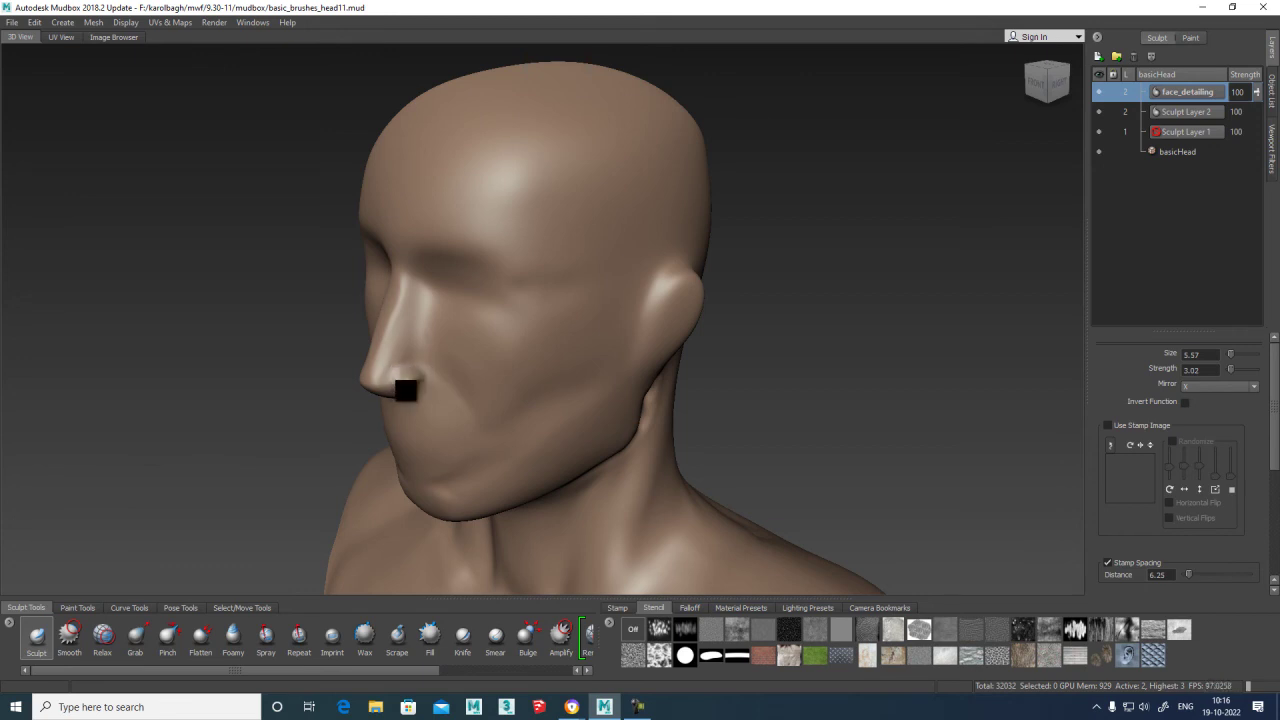
pyautogui.keyDown('alt'); pyautogui.moveTo(397, 383); pyautogui.dragTo(487, 350); pyautogui.keyUp('alt')
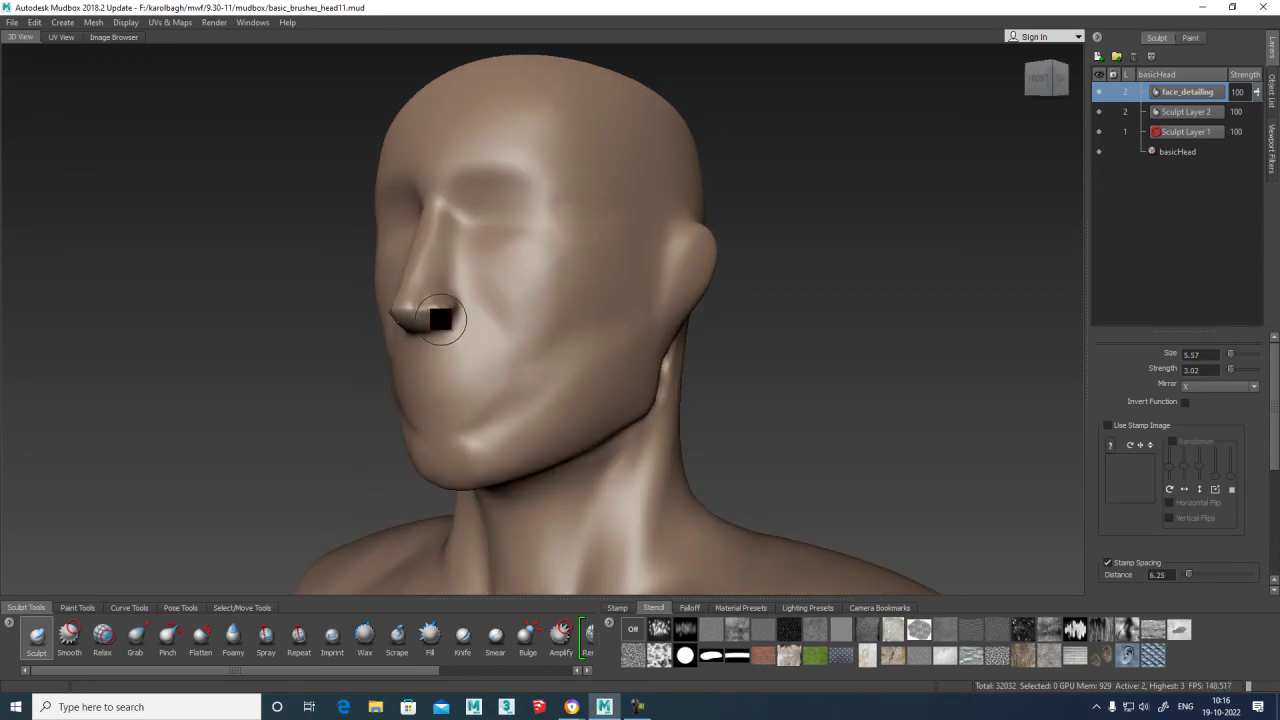
pyautogui.moveTo(447, 320); pyautogui.dragTo(450, 302)
pyautogui.keyDown('alt'); pyautogui.moveTo(469, 297); pyautogui.dragTo(486, 251); pyautogui.keyUp('alt')
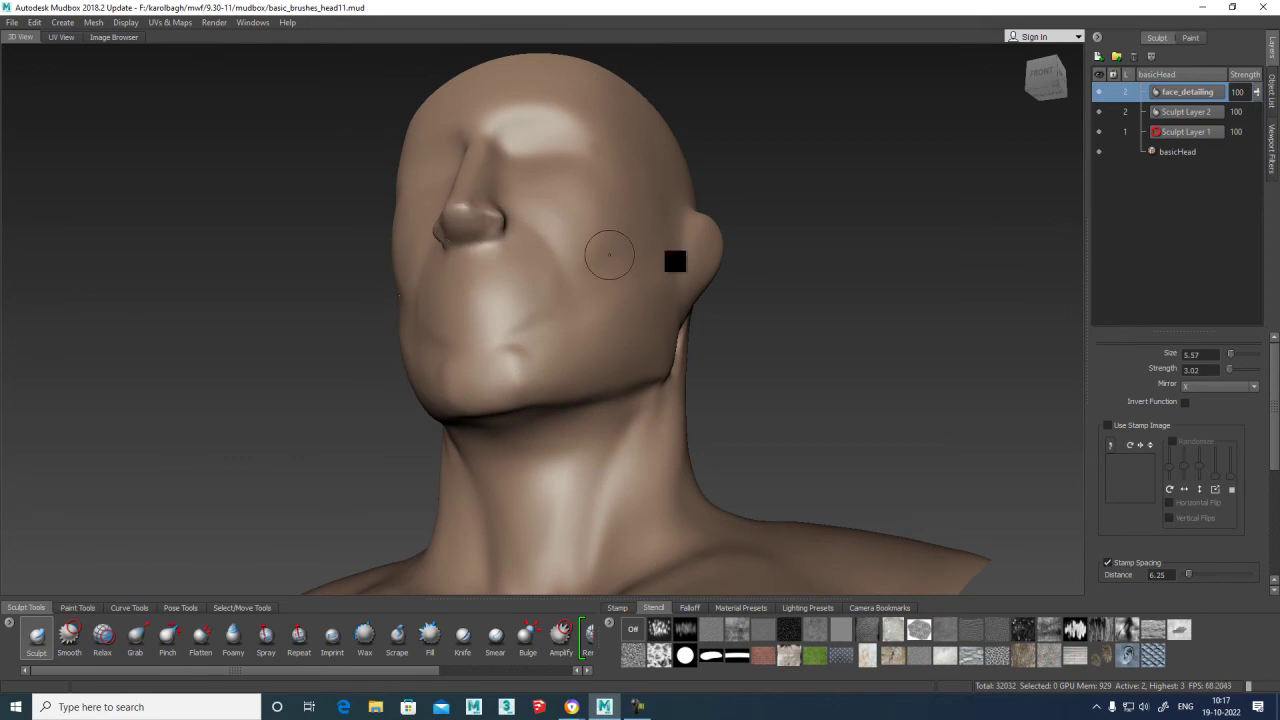
# Set the Sculpt brush strength to -4, carve the nostril openings at sizes 1.71 and 3, and smooth their rims.
pyautogui.write('-4')
pyautogui.press('Return')
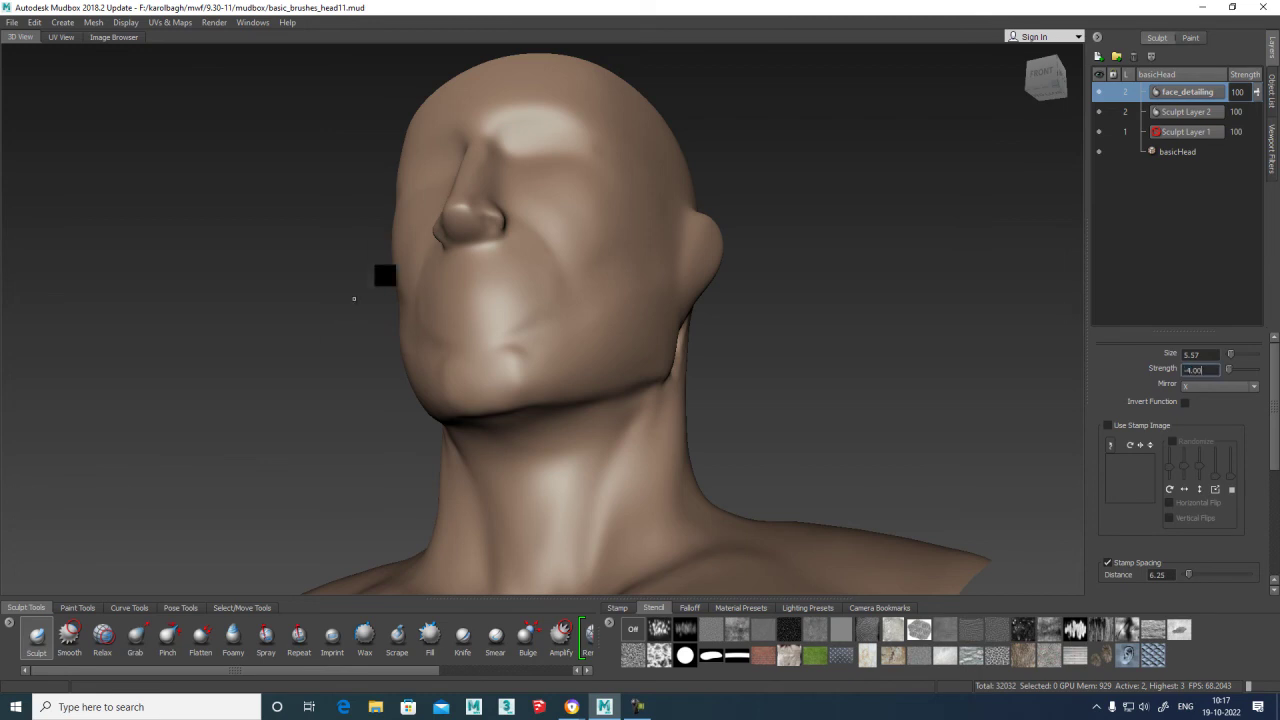
pyautogui.moveTo(457, 223)
pyautogui.keyDown('alt'); pyautogui.mouseDown()
pyautogui.moveTo(508, 251)
pyautogui.moveTo(478, 232)
pyautogui.moveTo(511, 294)
pyautogui.moveTo(423, 251)
pyautogui.moveTo(433, 261)
pyautogui.mouseUp(); pyautogui.keyUp('alt')
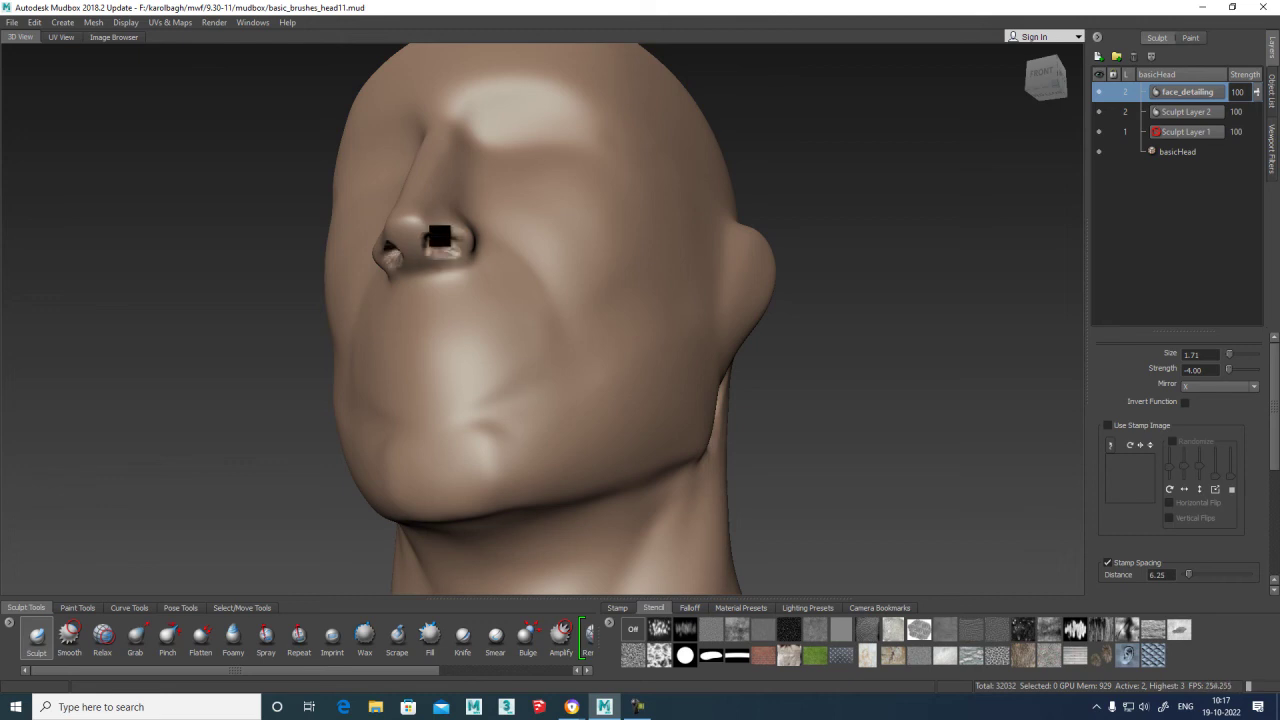
pyautogui.press('shift')
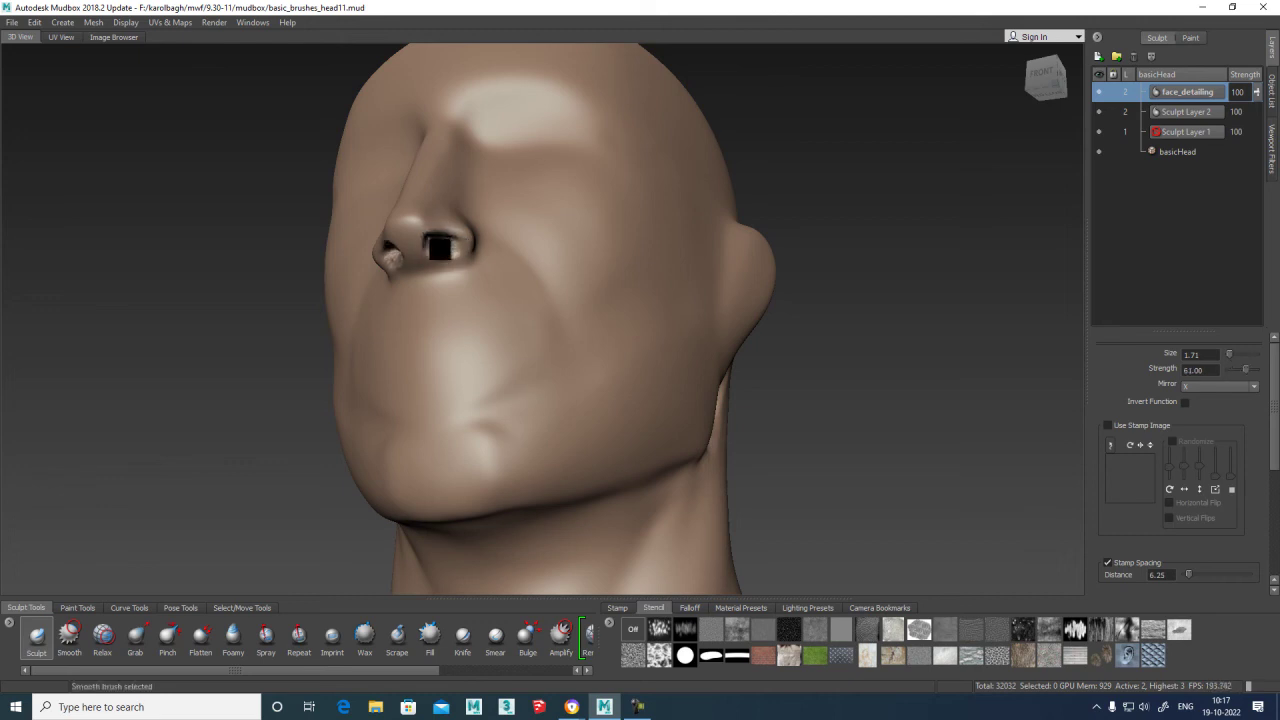
pyautogui.press('shift')
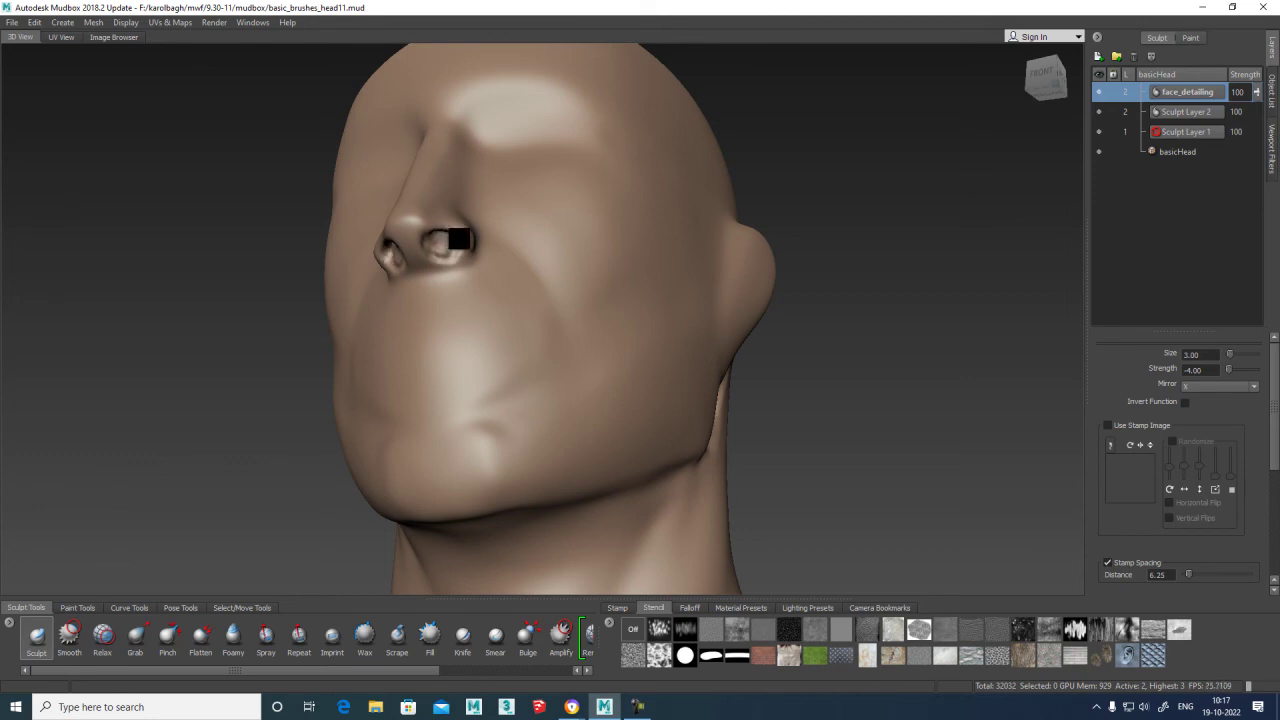
pyautogui.press('shift')
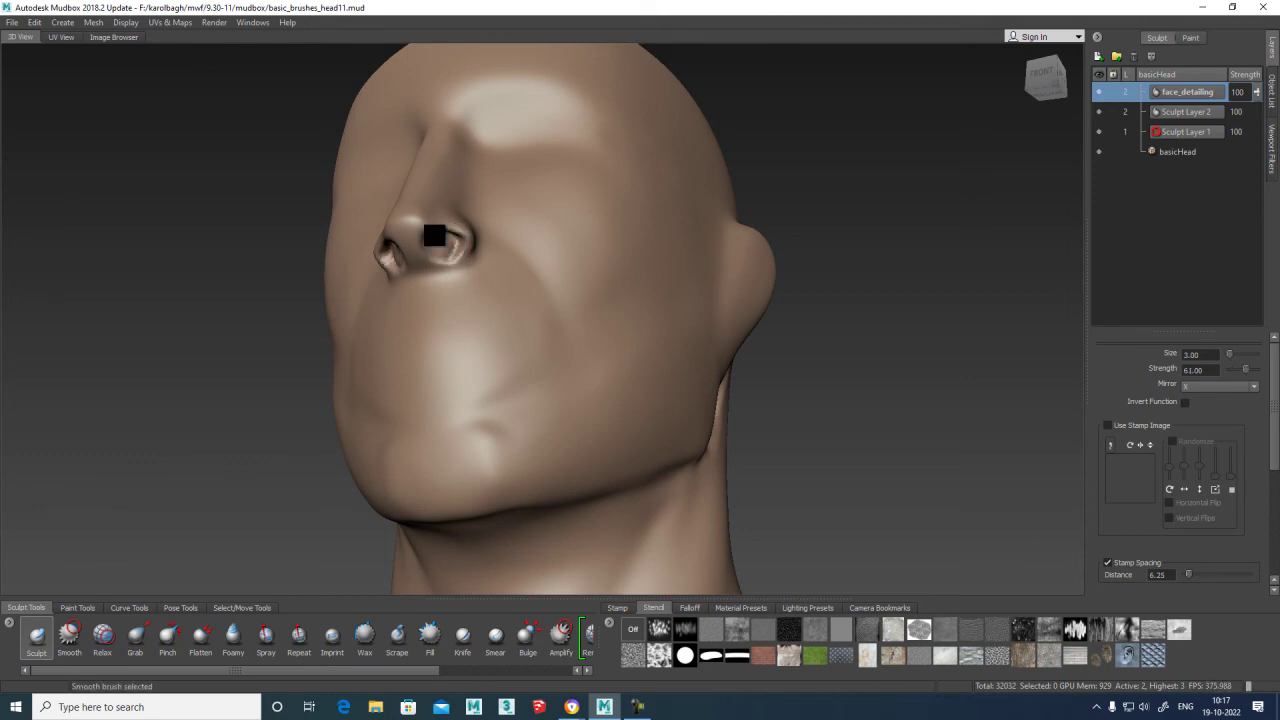
pyautogui.keyDown('shift'); pyautogui.moveTo(440, 256); pyautogui.dragTo(471, 251); pyautogui.keyUp('shift')
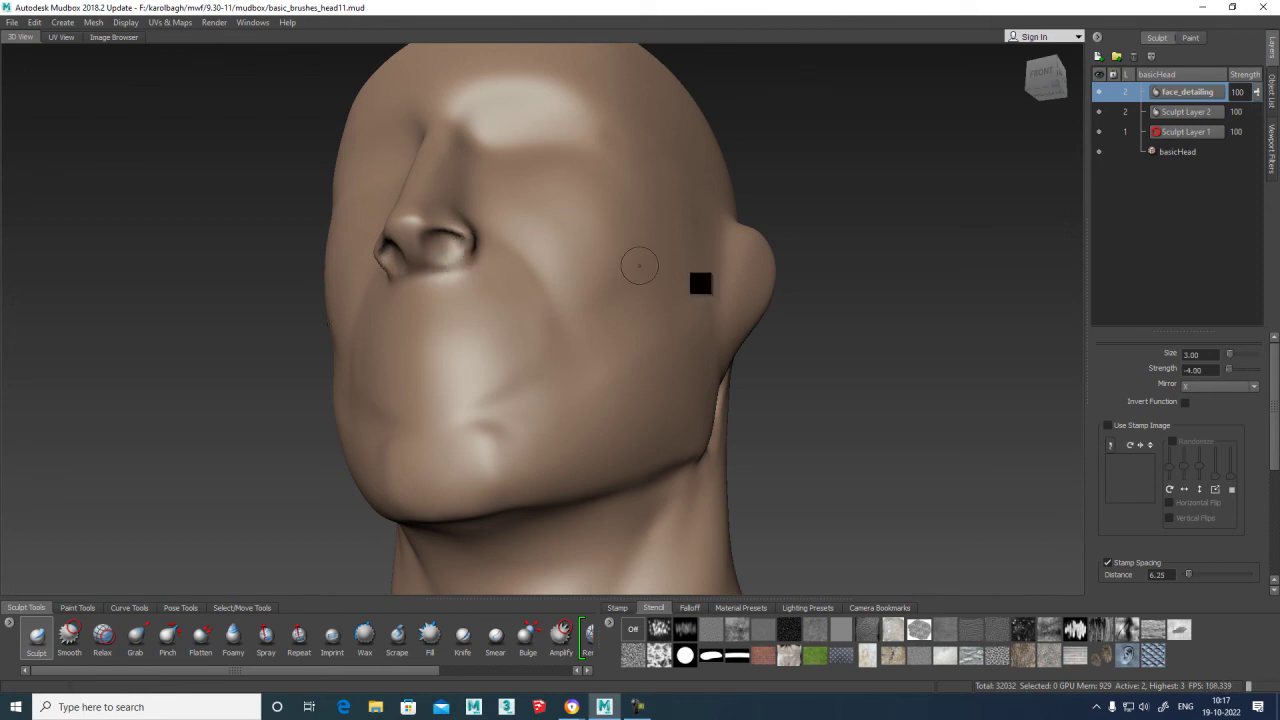
pyautogui.moveTo(445, 262); pyautogui.dragTo(447, 262)
# Refine the nose bridge and nostril wings with the Sculpt brush at size 3 and strength 1.52, and smooth them.
pyautogui.keyDown('alt'); pyautogui.moveTo(743, 114); pyautogui.dragTo(332, 316); pyautogui.keyUp('alt')
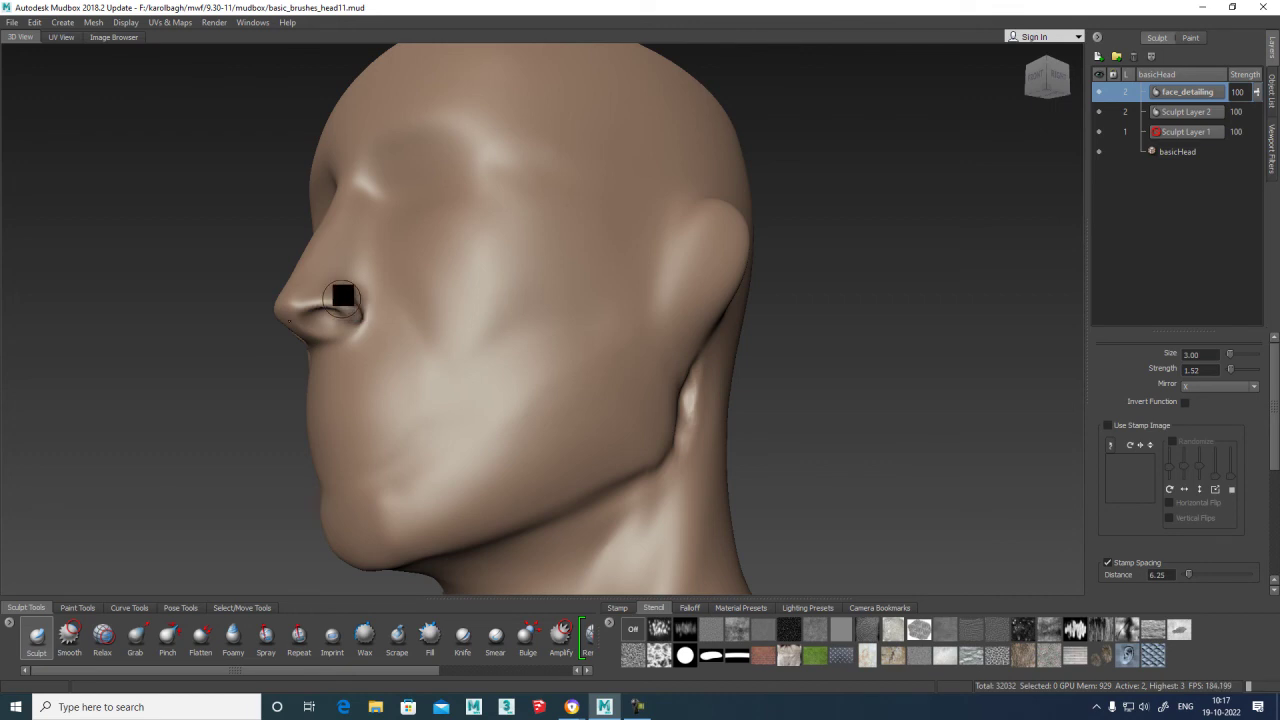
pyautogui.keyDown('alt'); pyautogui.moveTo(240, 343); pyautogui.dragTo(277, 360); pyautogui.keyUp('alt')
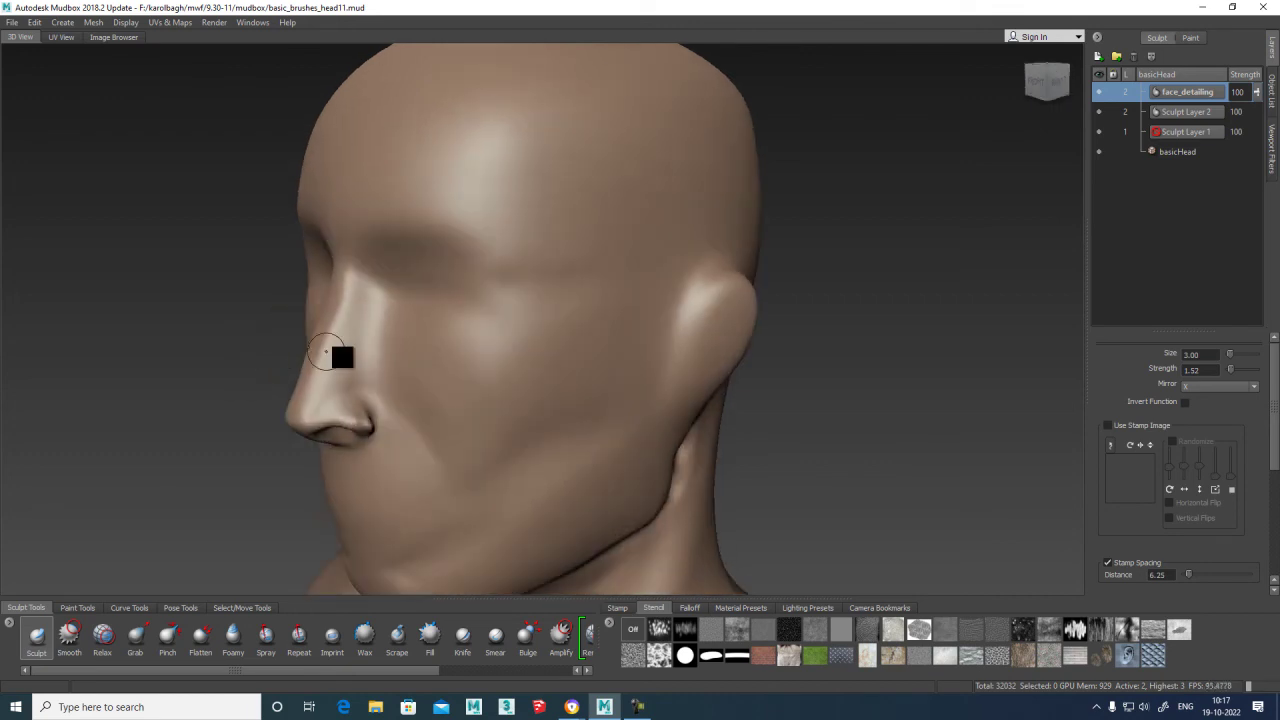
pyautogui.press('shift')
pyautogui.press('shift')
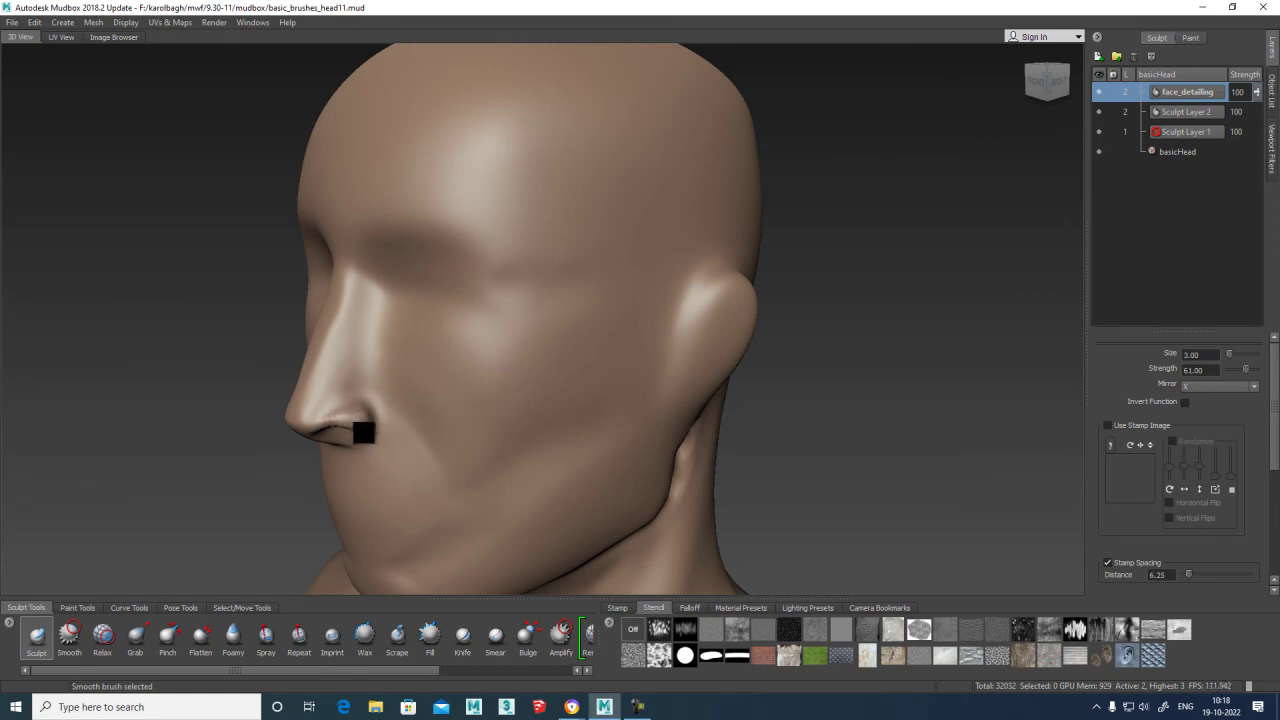
pyautogui.press('shift')
pyautogui.press('shift')
pyautogui.press('shift')
# Build up the nostril rims and the area beneath the nose with the Sculpt brush at size 3.85, and smooth them.
pyautogui.keyDown('alt'); pyautogui.moveTo(796, 374); pyautogui.dragTo(870, 330); pyautogui.keyUp('alt')
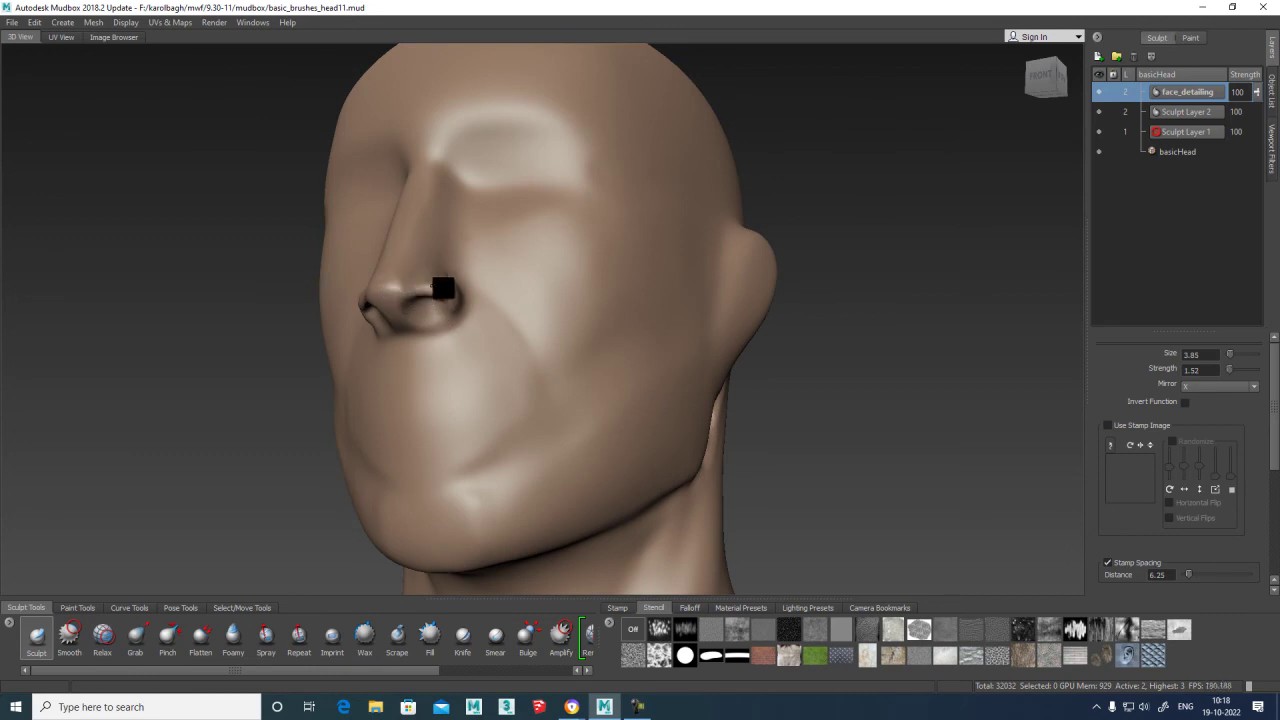
pyautogui.moveTo(413, 287)
pyautogui.mouseDown()
pyautogui.moveTo(449, 323)
pyautogui.moveTo(455, 313)
pyautogui.moveTo(406, 343)
pyautogui.moveTo(417, 363)
pyautogui.moveTo(403, 320)
pyautogui.moveTo(416, 342)
pyautogui.mouseUp()
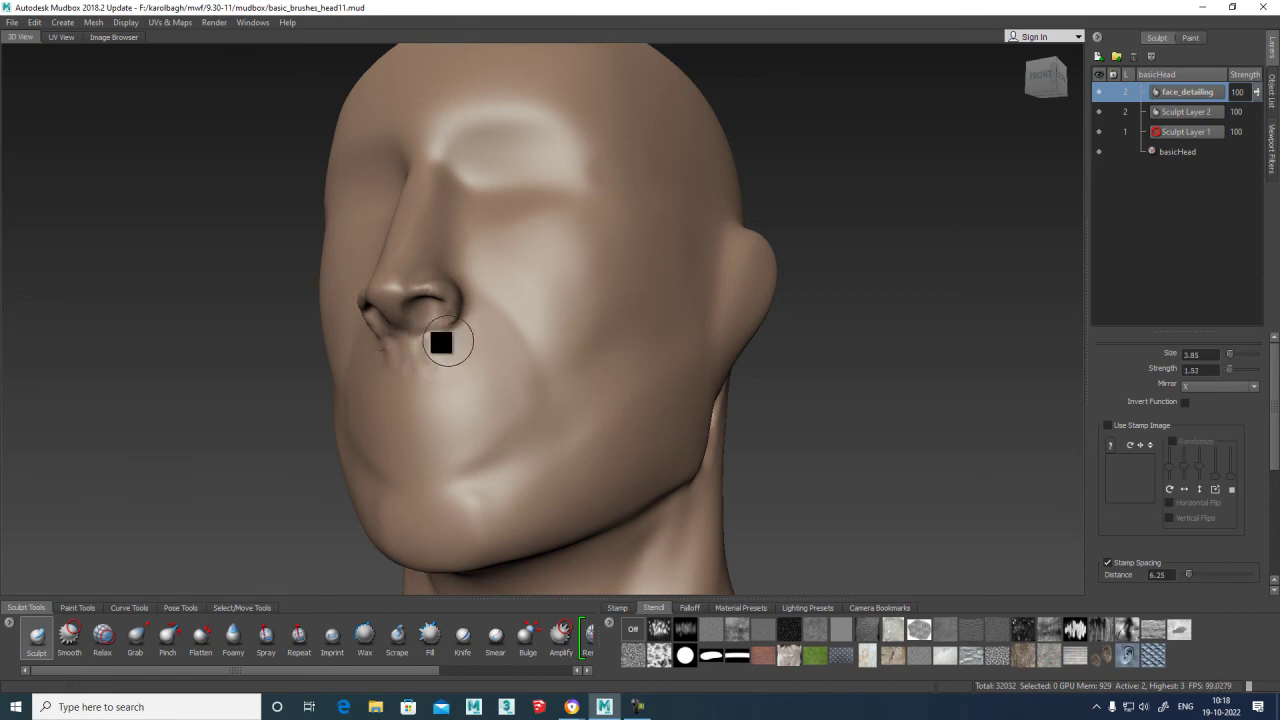
pyautogui.press('shift')
pyautogui.moveTo(924, 188)
pyautogui.keyDown('alt'); pyautogui.mouseDown()
pyautogui.moveTo(885, 223)
pyautogui.moveTo(823, 246)
pyautogui.mouseUp(); pyautogui.keyUp('alt')
pyautogui.press('shift')
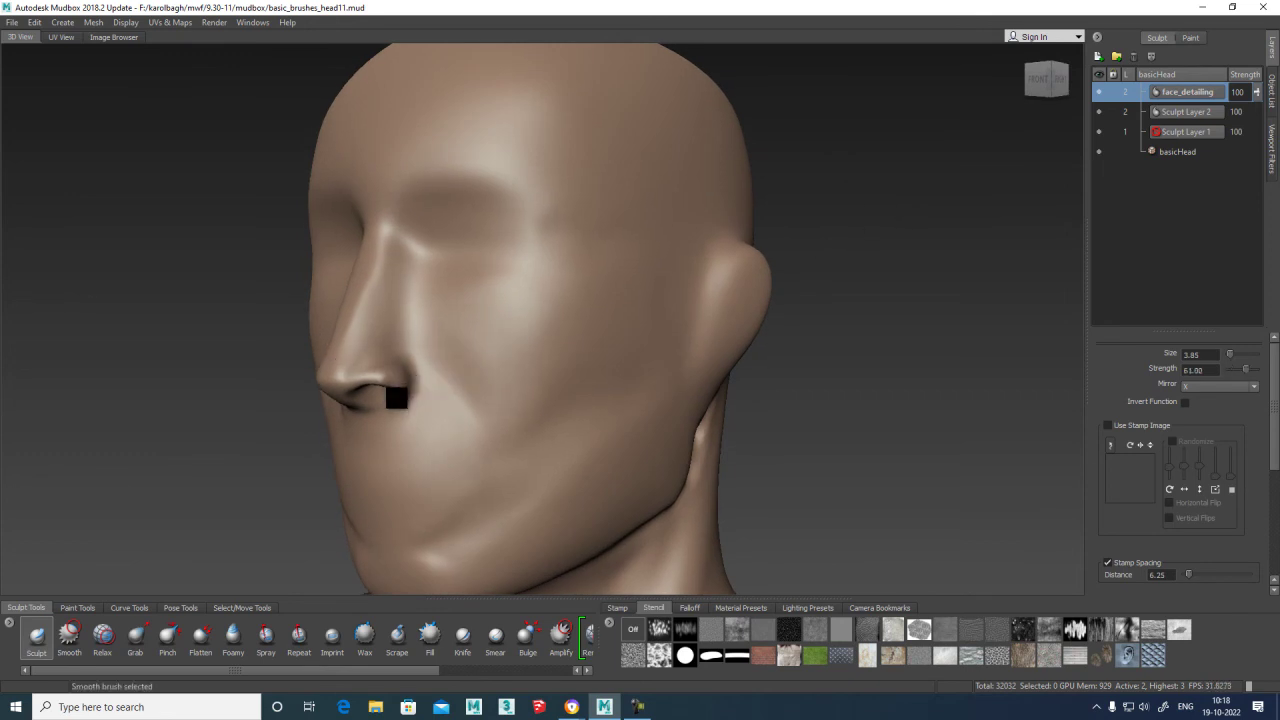
pyautogui.moveTo(392, 405)
pyautogui.keyDown('shift'); pyautogui.mouseDown()
pyautogui.moveTo(408, 380)
pyautogui.moveTo(402, 397)
pyautogui.mouseUp(); pyautogui.keyUp('shift')
# Add volume to the outer nostril wings with the Sculpt brush at strength 1.52, and smooth the wings and nostril edges.
pyautogui.keyDown('alt'); pyautogui.moveTo(843, 297); pyautogui.dragTo(880, 300); pyautogui.keyUp('alt')
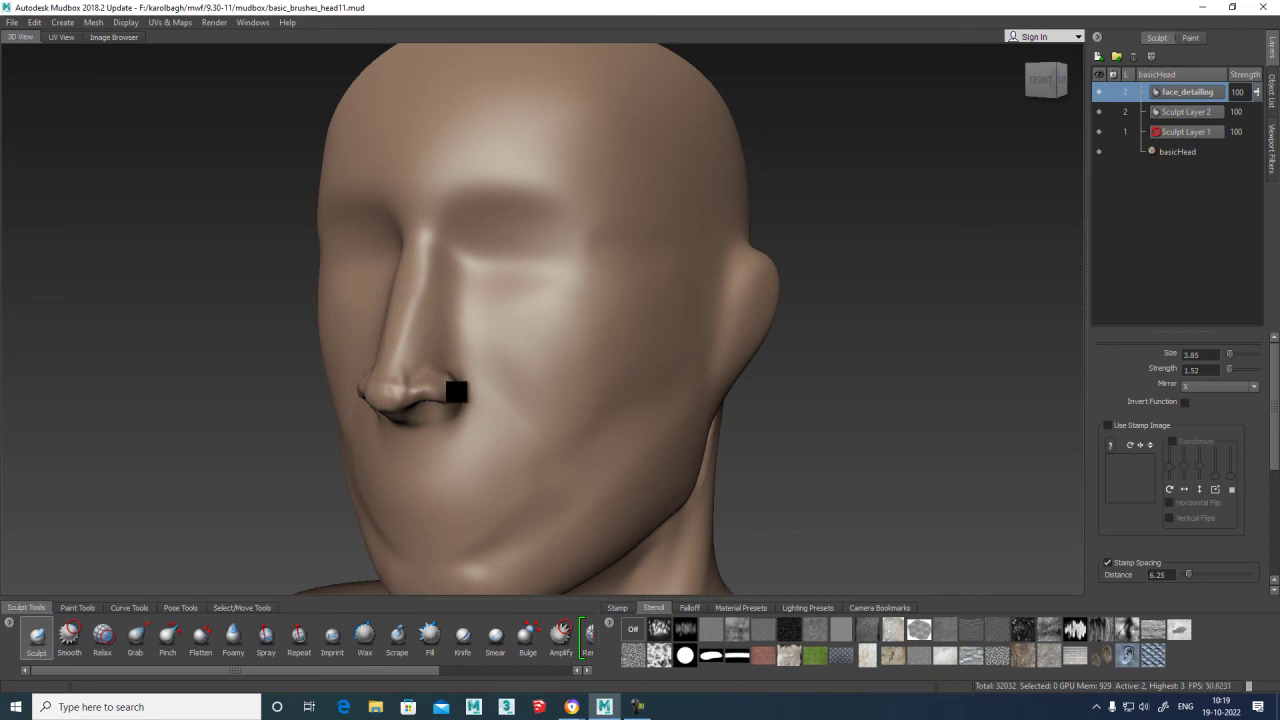
pyautogui.keyDown('alt'); pyautogui.moveTo(571, 331); pyautogui.dragTo(471, 386); pyautogui.keyUp('alt')
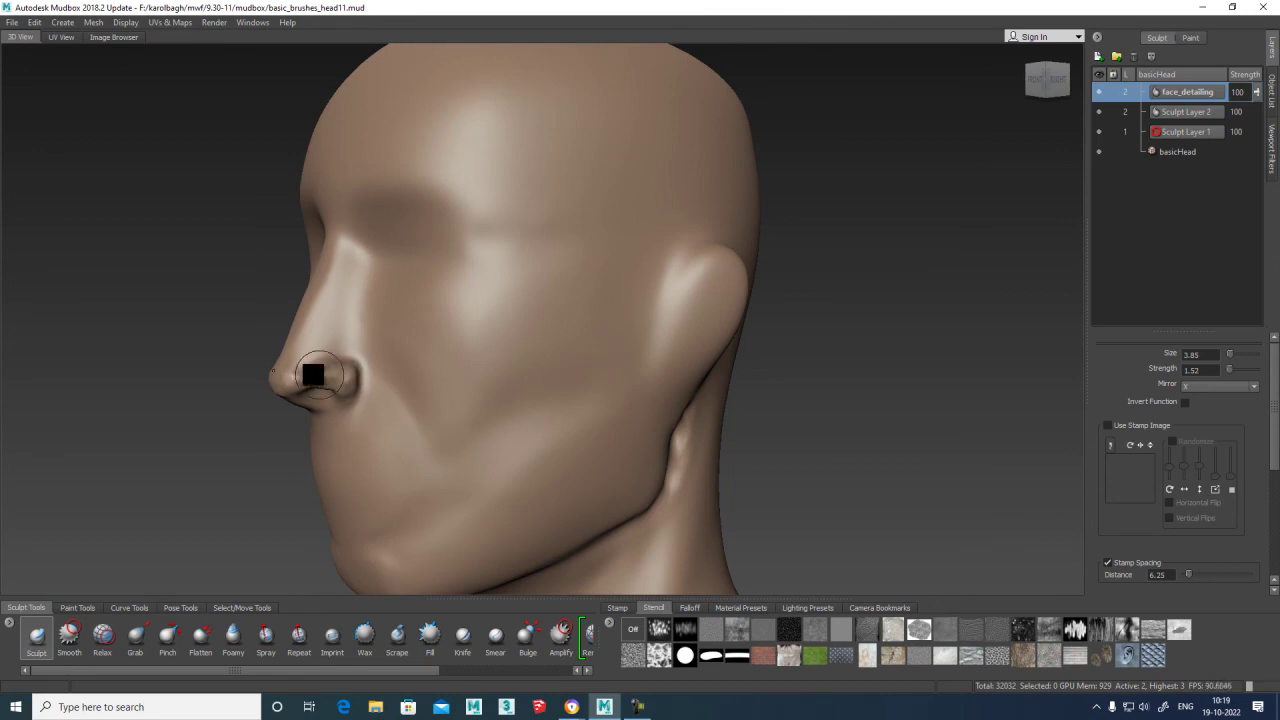
pyautogui.moveTo(326, 374)
pyautogui.keyDown('shift'); pyautogui.mouseDown()
pyautogui.moveTo(306, 371)
pyautogui.moveTo(343, 363)
pyautogui.moveTo(350, 379)
pyautogui.mouseUp(); pyautogui.keyUp('shift')
pyautogui.moveTo(306, 449)
pyautogui.keyDown('alt'); pyautogui.mouseDown()
pyautogui.moveTo(357, 420)
pyautogui.moveTo(434, 211)
pyautogui.mouseUp(); pyautogui.keyUp('alt')
pyautogui.press('shift')
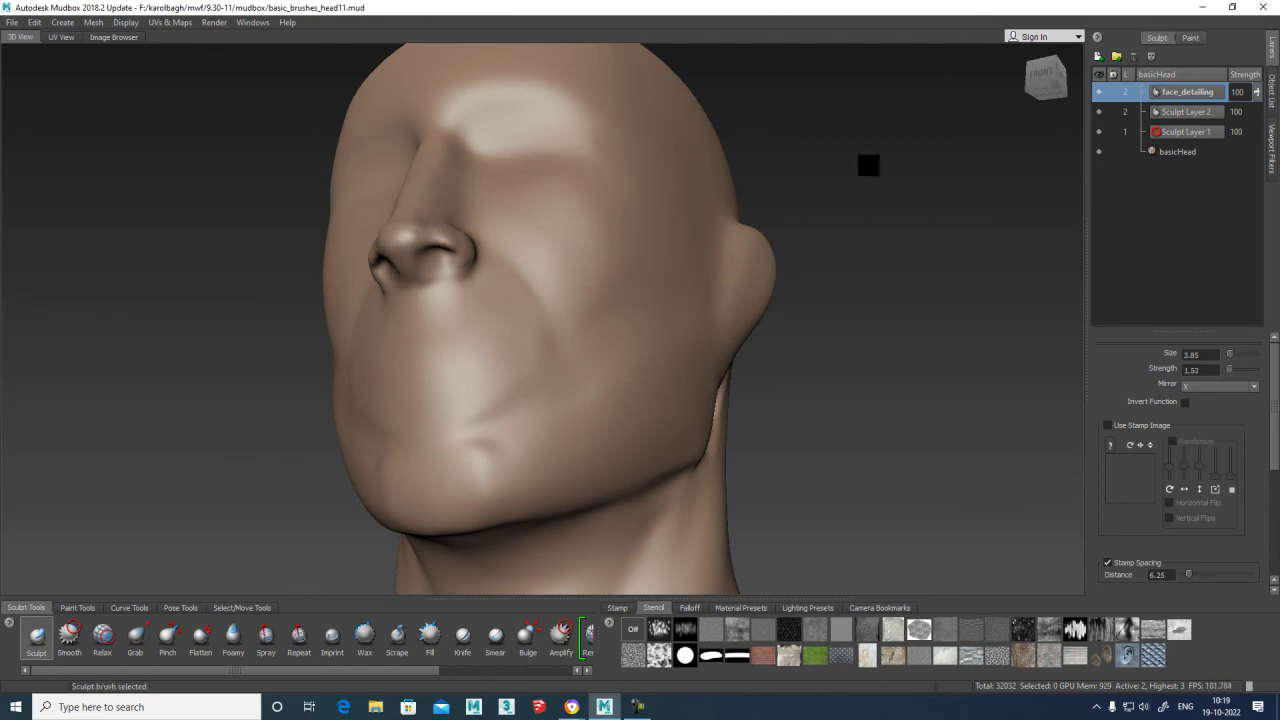
# Refine the side of the nose between the bridge, tip and nostril wing, and smooth the transitions.
pyautogui.keyDown('alt'); pyautogui.moveTo(755, 168); pyautogui.dragTo(857, 194); pyautogui.keyUp('alt')
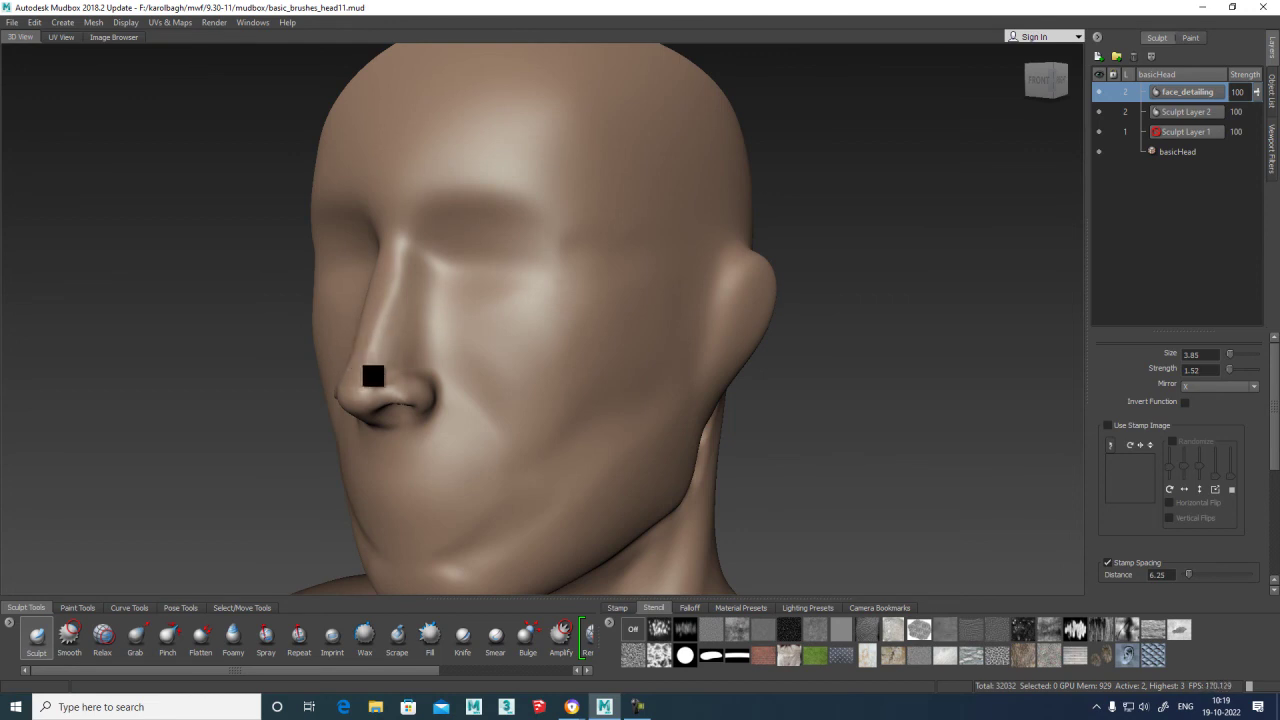
pyautogui.press('shift')
pyautogui.press('shift')
pyautogui.press('shift')
pyautogui.moveTo(414, 337)
pyautogui.keyDown('shift'); pyautogui.mouseDown()
pyautogui.moveTo(400, 331)
pyautogui.moveTo(412, 367)
pyautogui.mouseUp(); pyautogui.keyUp('shift')
pyautogui.press('shift')
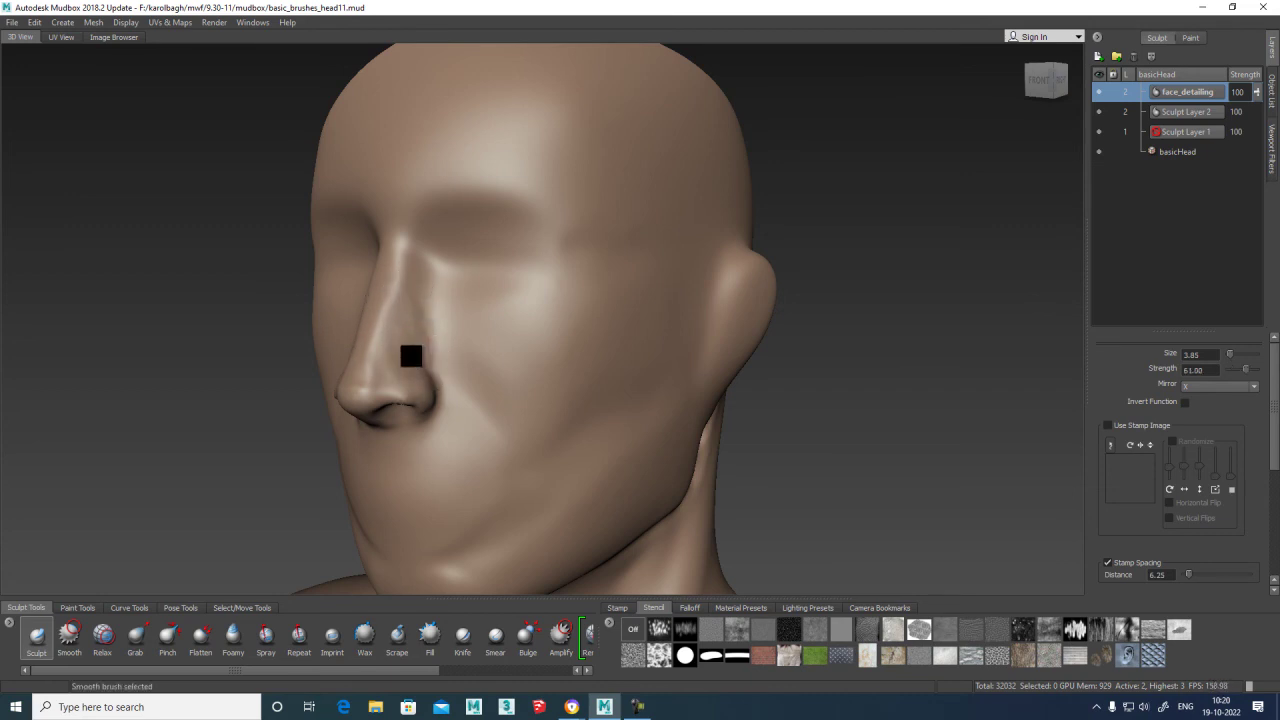
pyautogui.moveTo(377, 386)
pyautogui.keyDown('shift'); pyautogui.mouseDown()
pyautogui.moveTo(371, 374)
pyautogui.moveTo(404, 365)
pyautogui.mouseUp(); pyautogui.keyUp('shift')
# Browse the male face muscles image results in the browser, open the Male Facial Muscle Ecorche page on ArtStation, and return to Mudbox.
pyautogui.moveTo(571, 707)
pyautogui.click(507, 653)
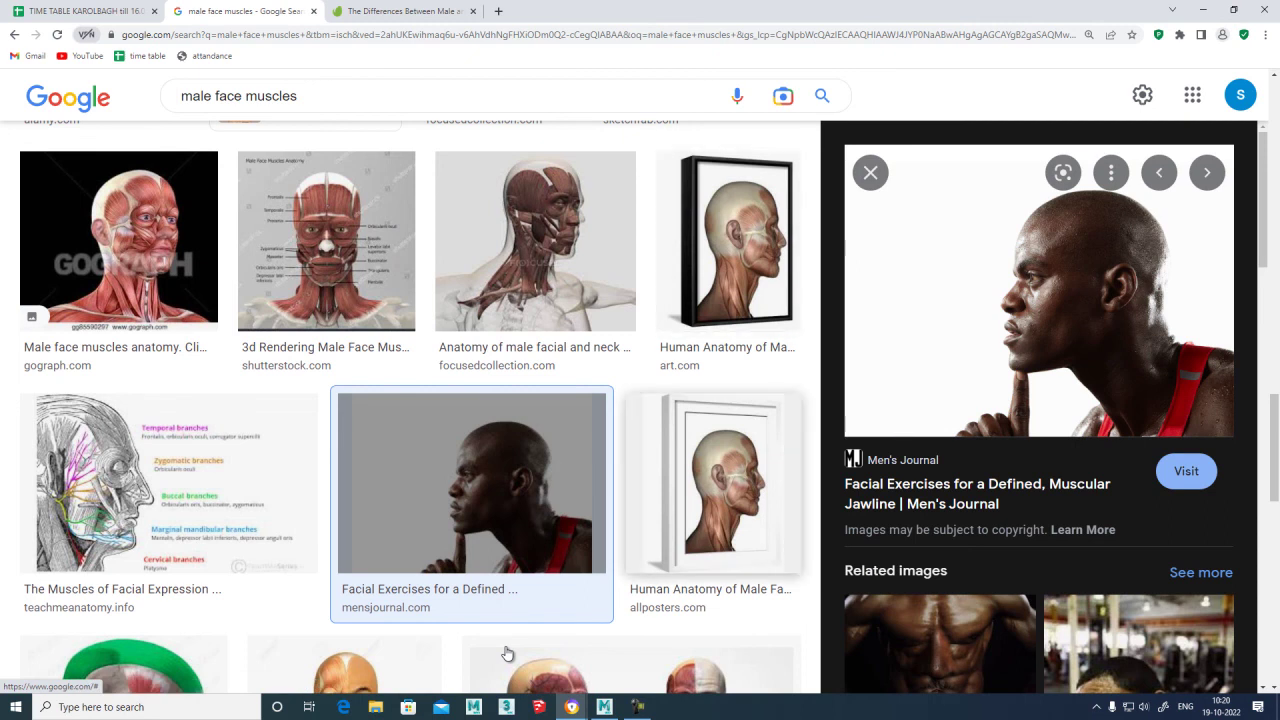
pyautogui.press('pagedown')
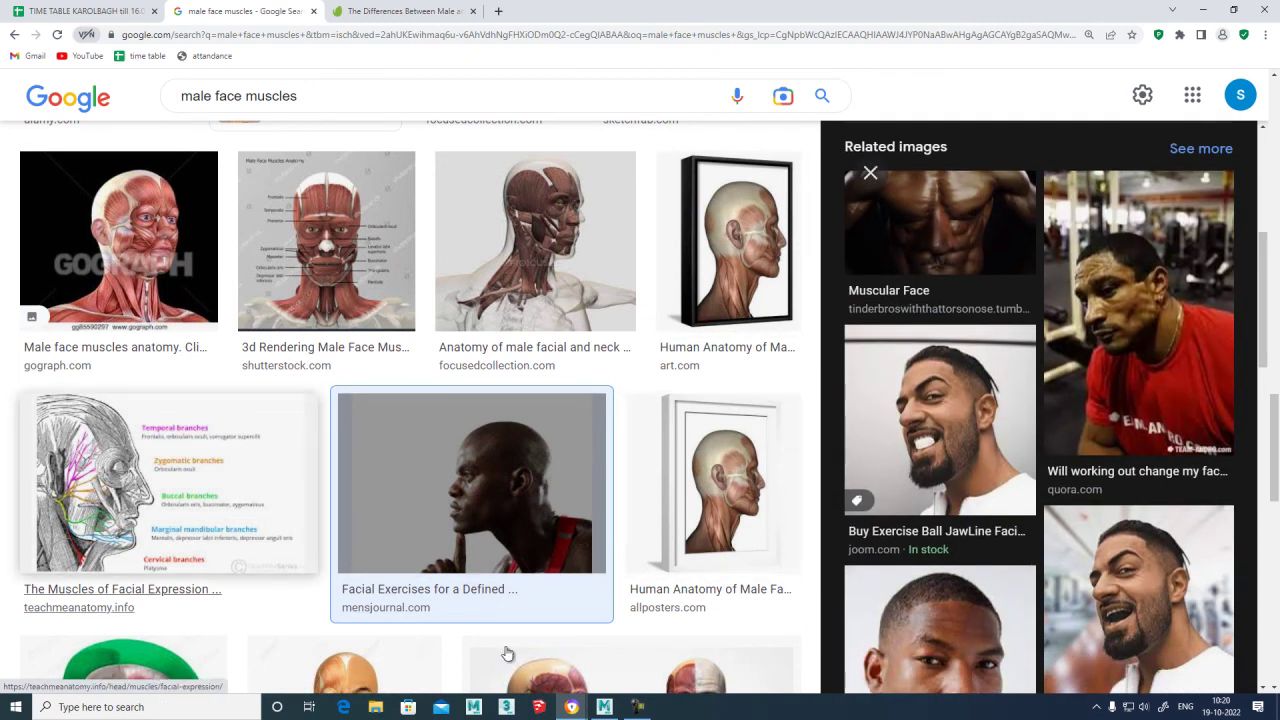
pyautogui.scroll(-3, 529, 639)
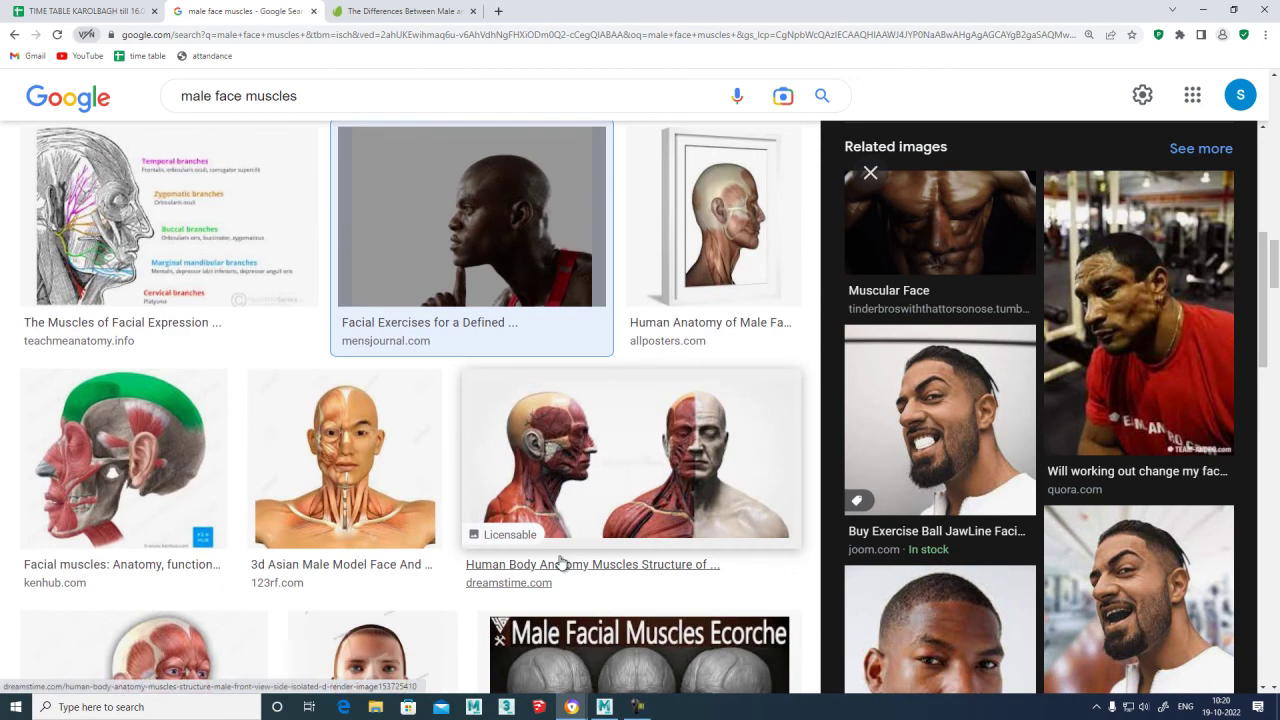
pyautogui.scroll(-2, 704, 406)
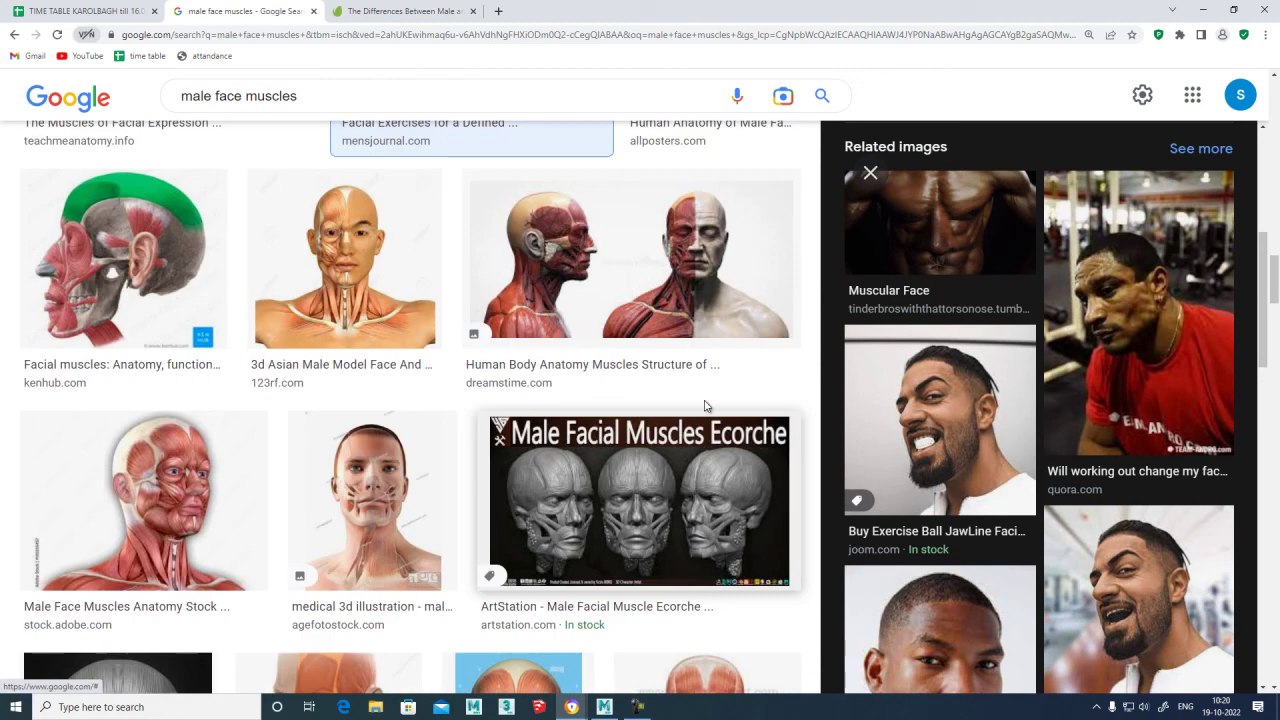
pyautogui.click(642, 533)
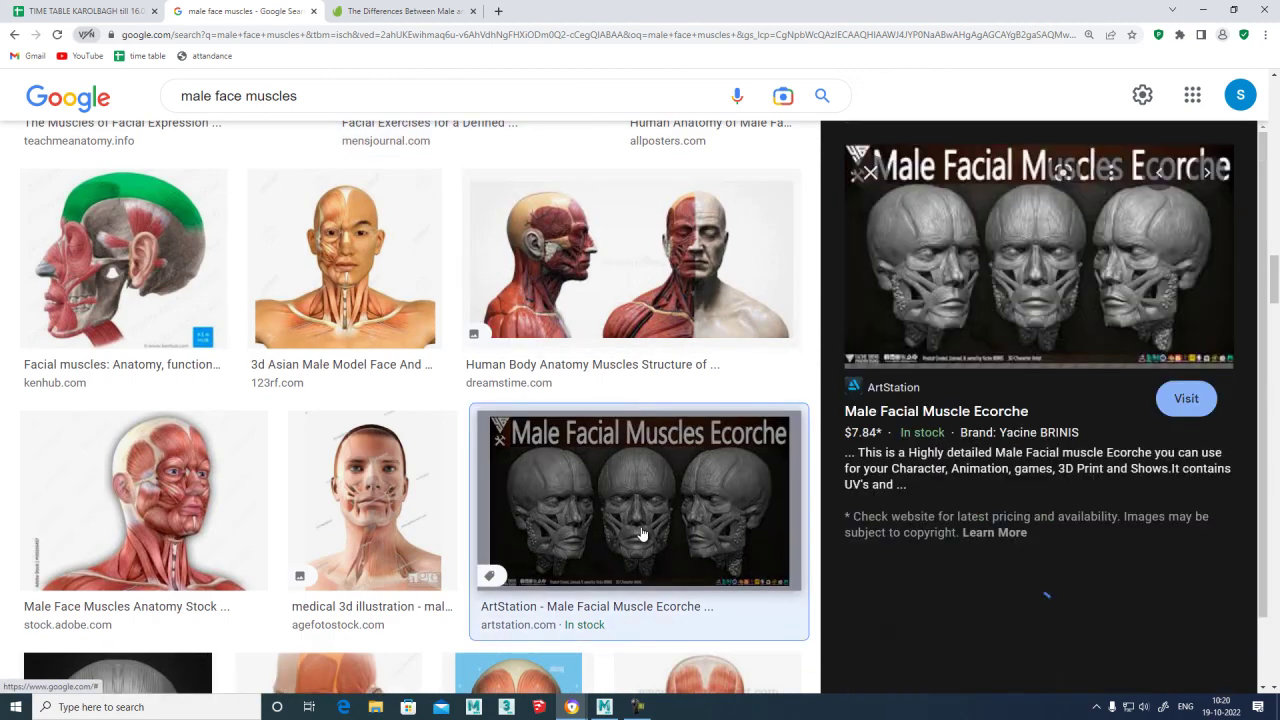
pyautogui.click(958, 286)
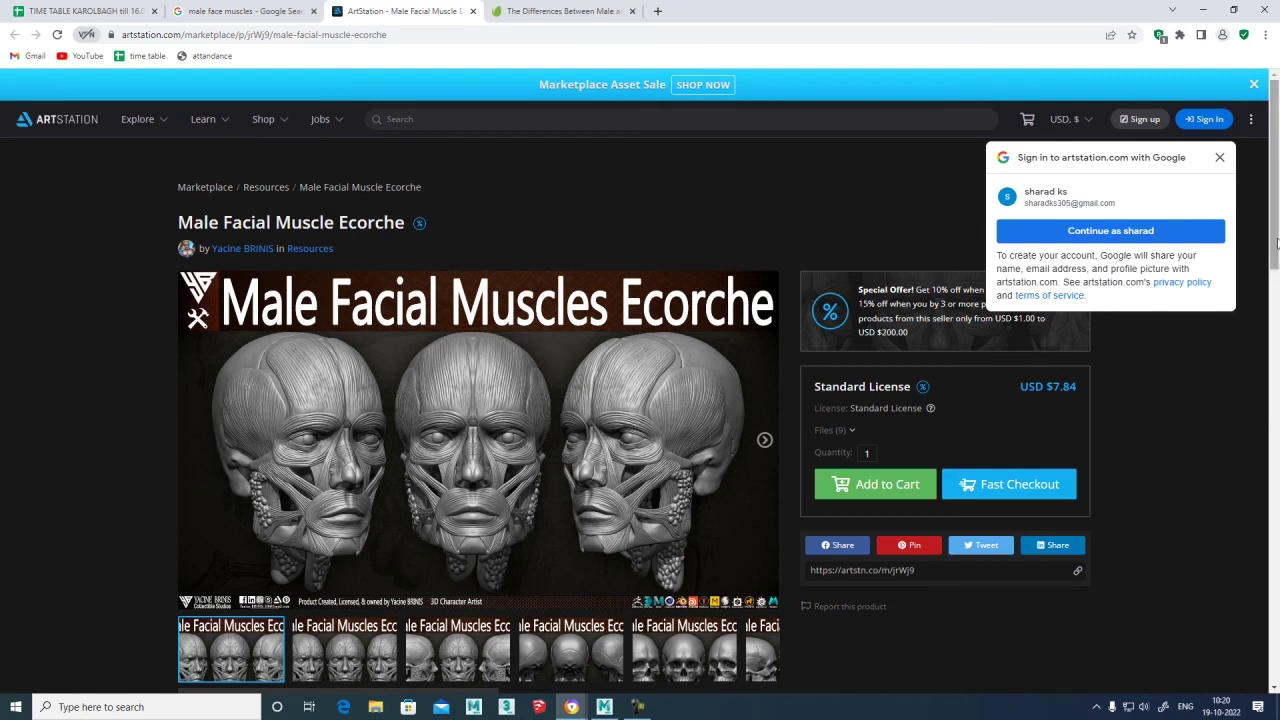
pyautogui.click(1203, 9)
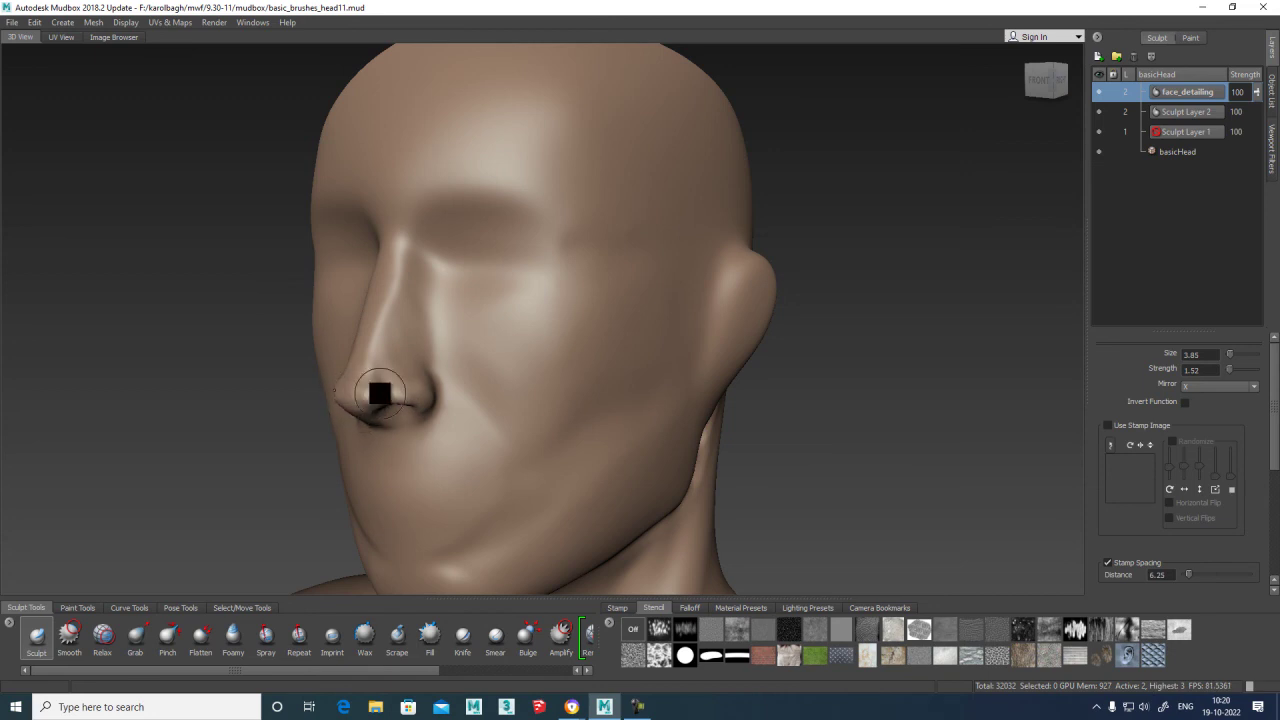
# Carve around the nose and nostrils with the Sculpt brush at size 3.85 and strength -4.00, and smooth the area.
pyautogui.write('-4.00')
pyautogui.keyDown('alt'); pyautogui.moveTo(286, 434); pyautogui.dragTo(413, 378); pyautogui.keyUp('alt')
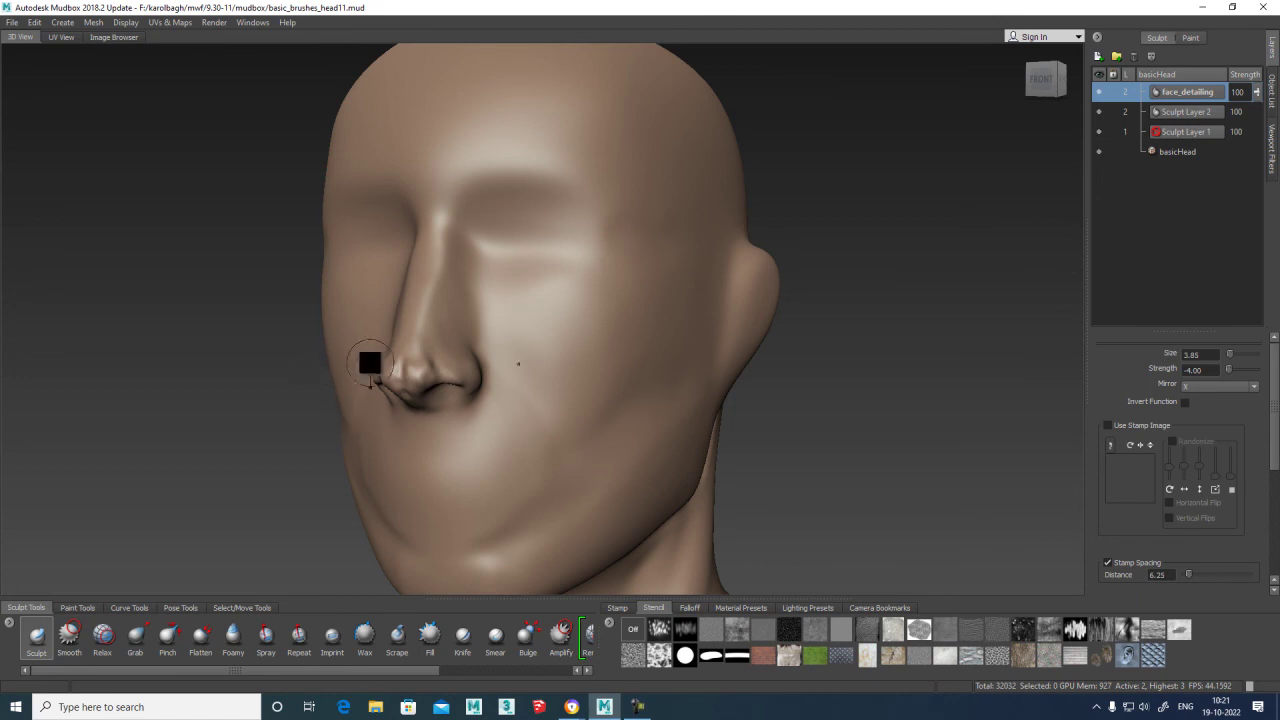
pyautogui.moveTo(422, 356); pyautogui.dragTo(448, 352)
pyautogui.press('shift')
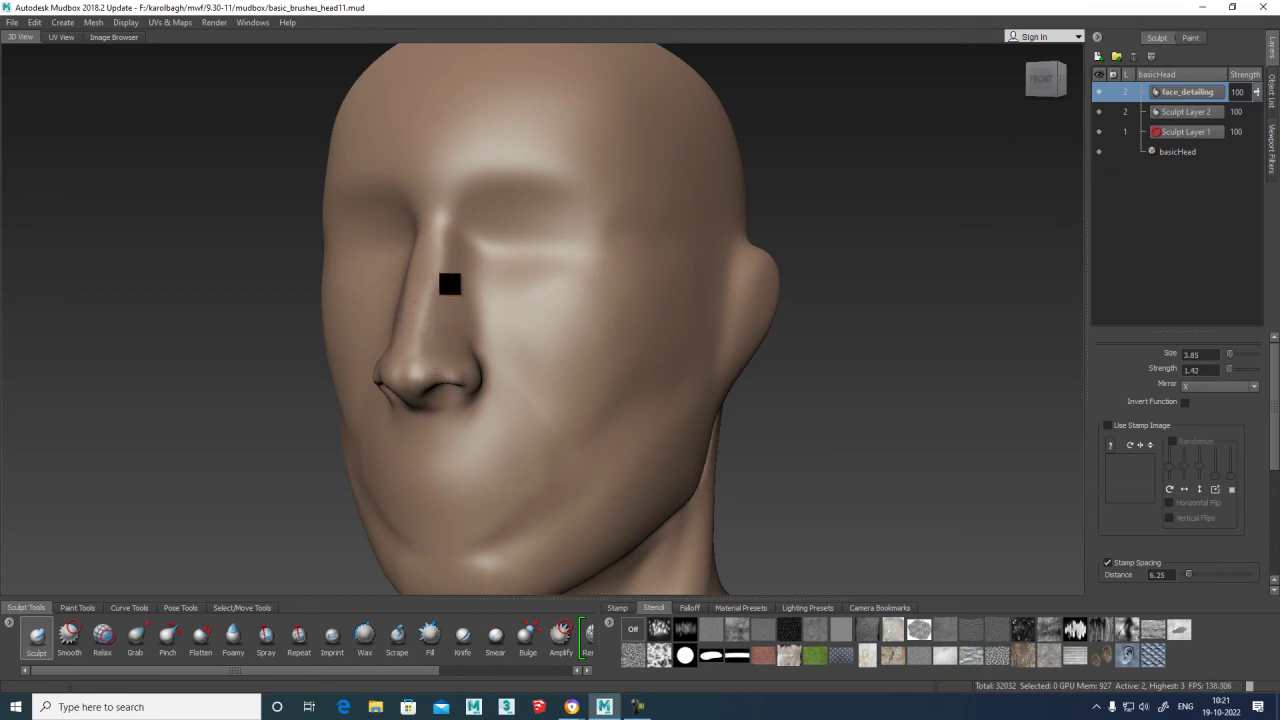
pyautogui.press('shift')
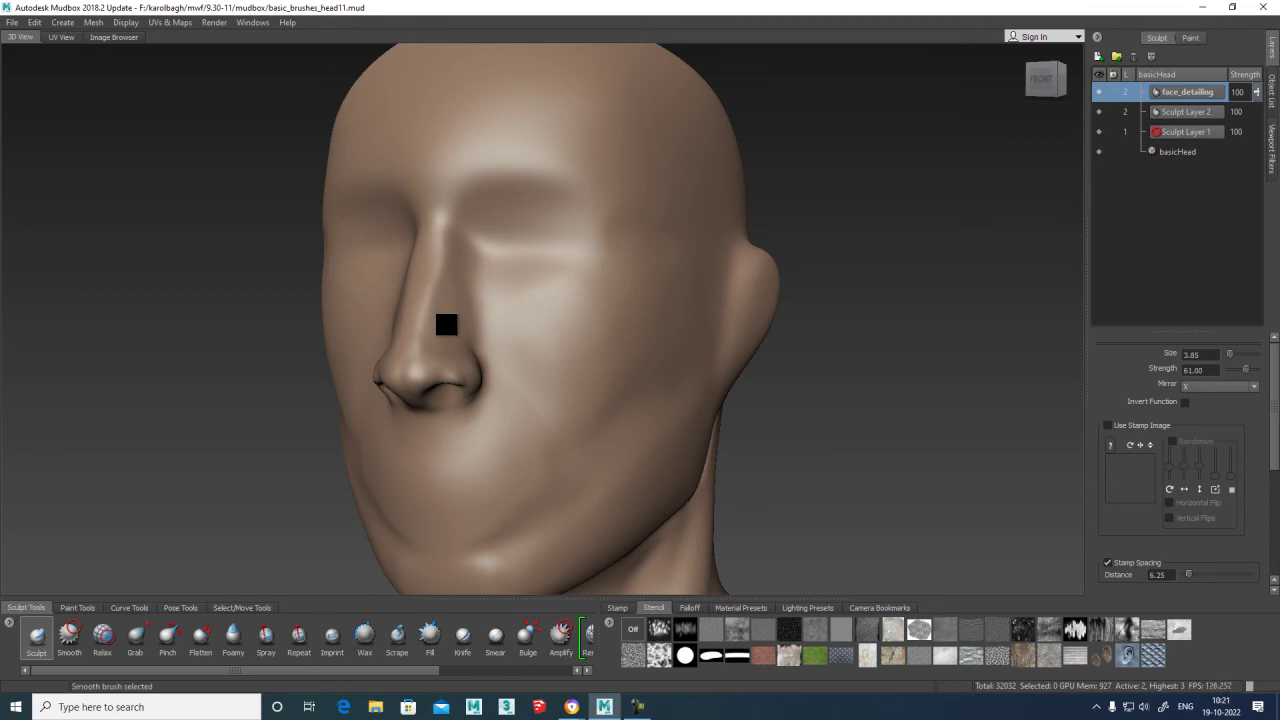
# Refine the nose side, tip and nostril wings with the Sculpt brush at size 3.85 and strength 1.42, and smooth them.
pyautogui.keyDown('alt'); pyautogui.moveTo(540, 389); pyautogui.dragTo(480, 400); pyautogui.keyUp('alt')
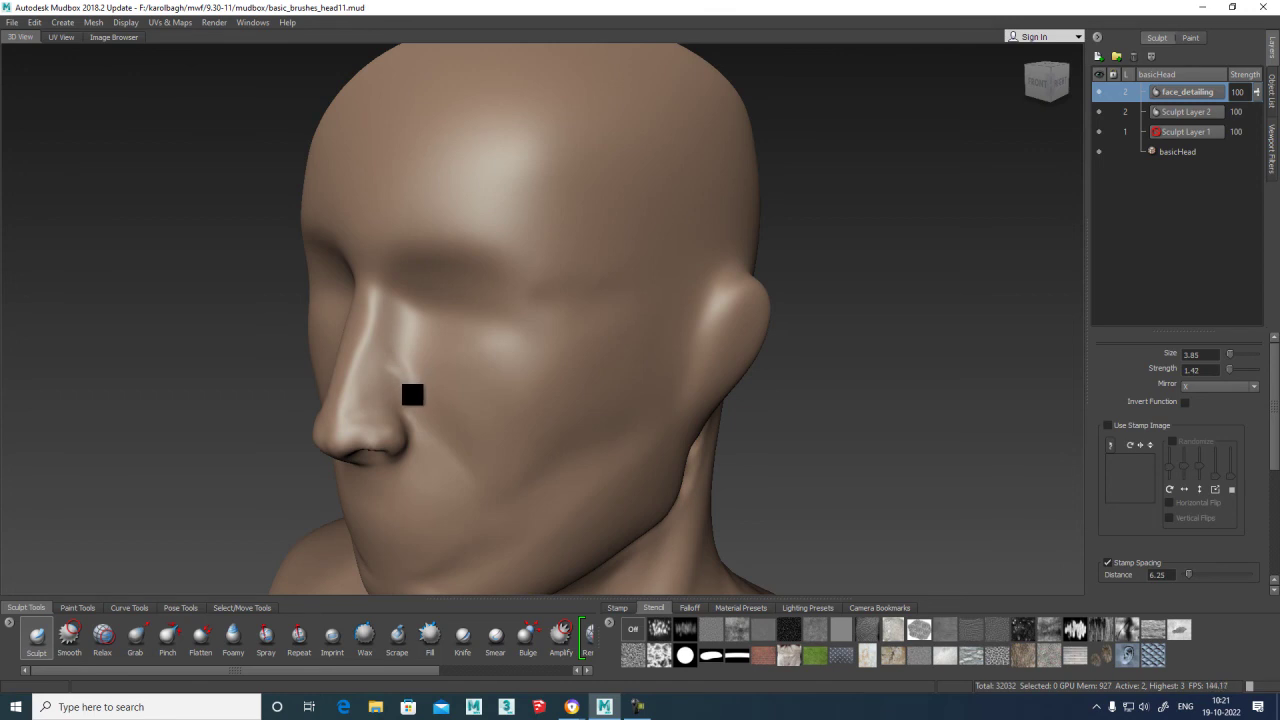
pyautogui.press('shift')
pyautogui.press('shift')
pyautogui.keyDown('alt'); pyautogui.moveTo(460, 357); pyautogui.dragTo(478, 401); pyautogui.keyUp('alt')
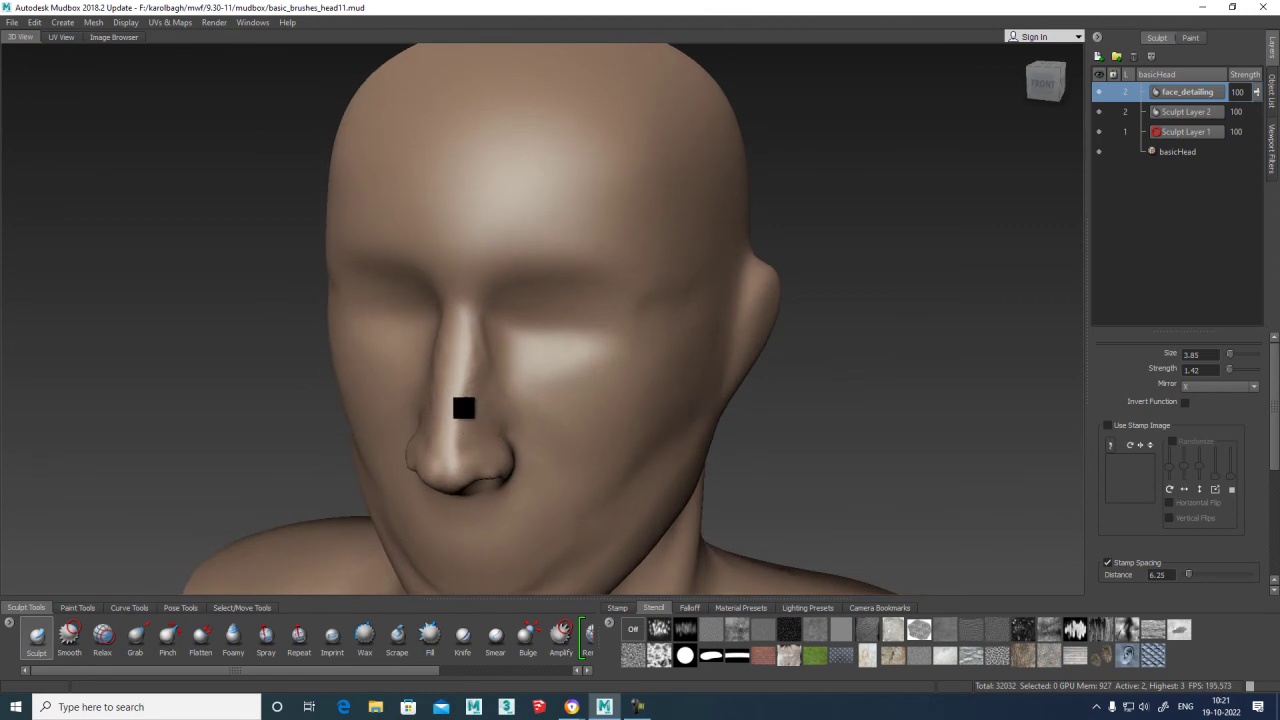
pyautogui.press('shift')
pyautogui.moveTo(492, 472)
pyautogui.keyDown('shift'); pyautogui.mouseDown()
pyautogui.moveTo(500, 491)
pyautogui.moveTo(497, 475)
pyautogui.mouseUp(); pyautogui.keyUp('shift')
pyautogui.moveTo(567, 420)
pyautogui.keyDown('alt'); pyautogui.mouseDown()
pyautogui.moveTo(791, 394)
pyautogui.moveTo(669, 380)
pyautogui.mouseUp(); pyautogui.keyUp('alt')
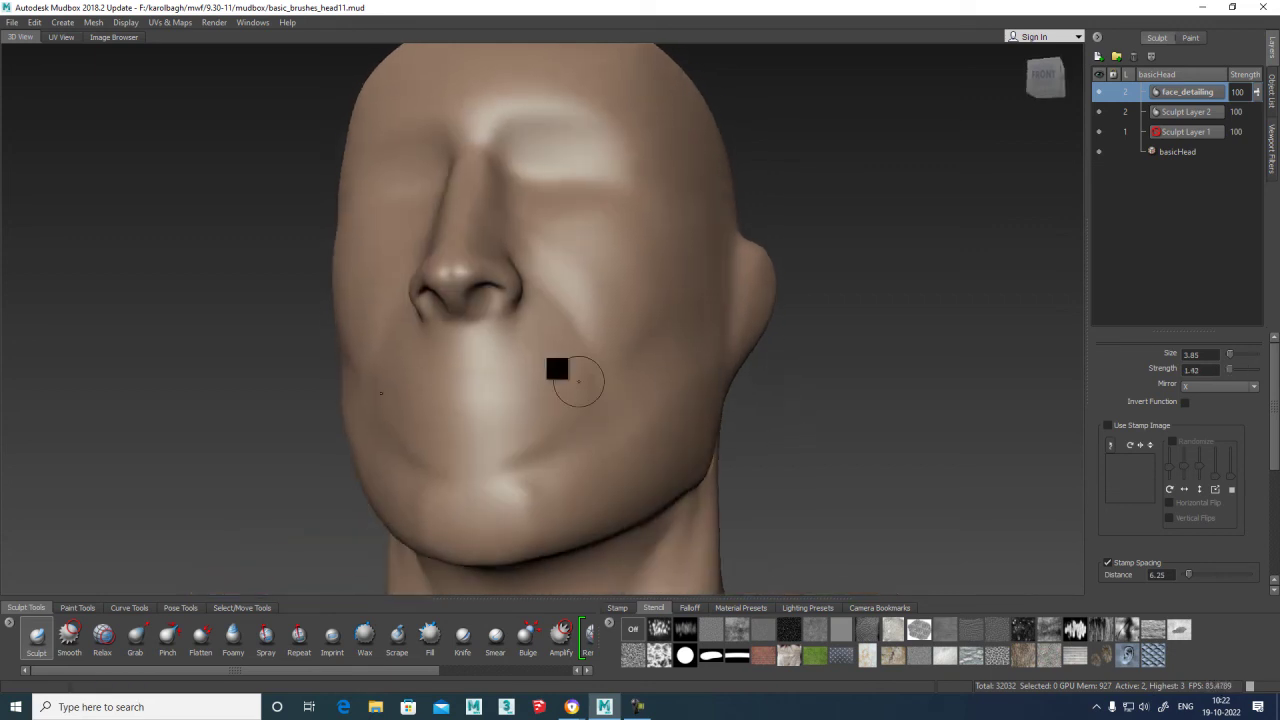
# Examine the wireframe flow around the nose, cheek, jaw and side of the head, and turn the wireframe display off.
pyautogui.press('shift')
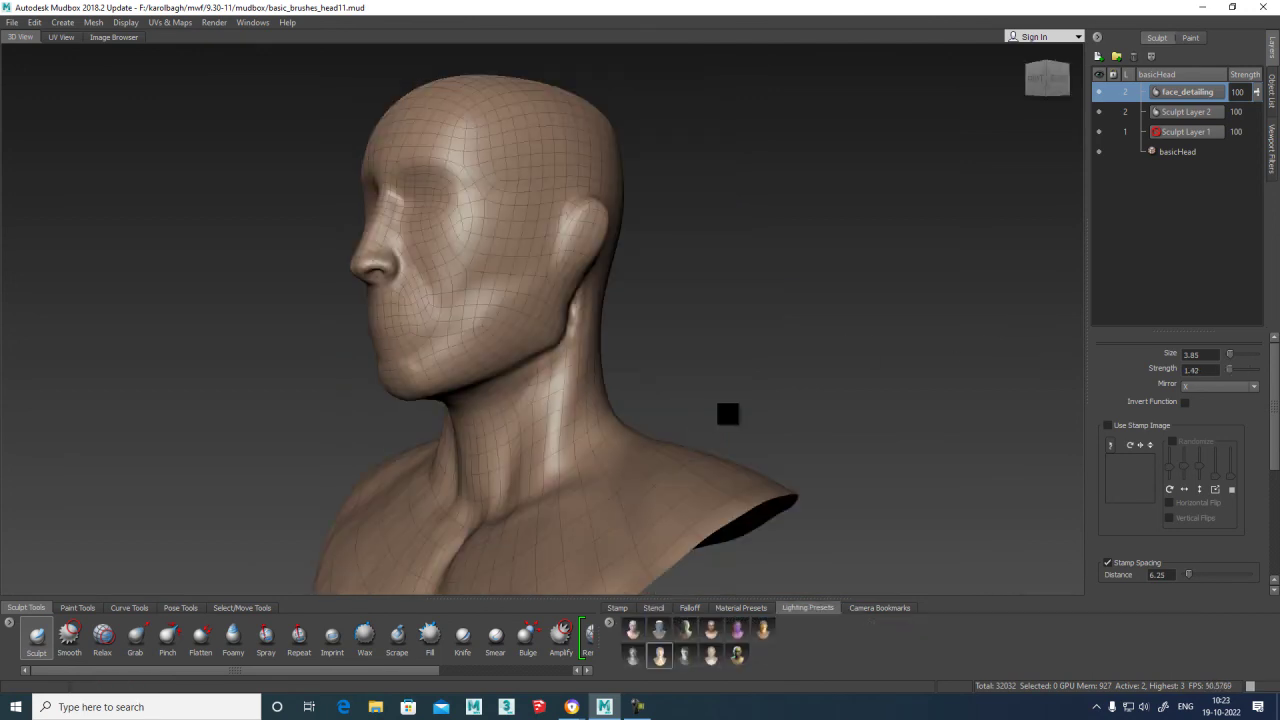
pyautogui.scroll(5, 740, 386)
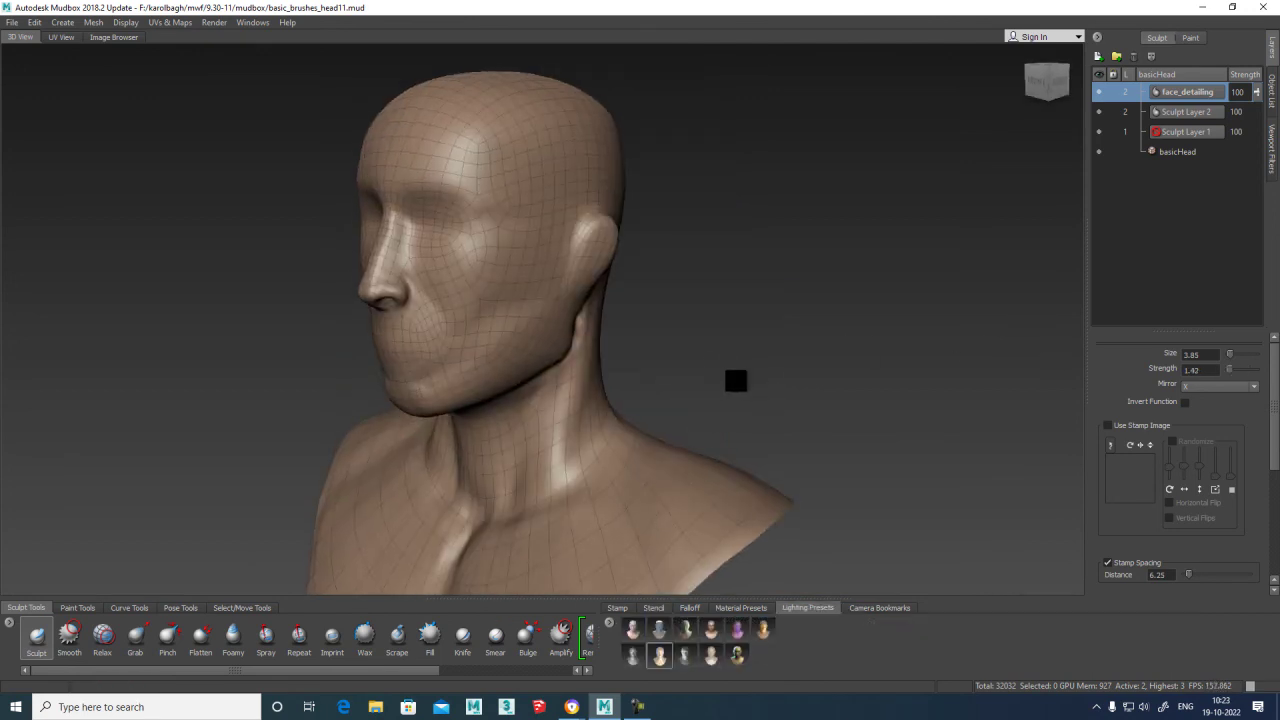
pyautogui.scroll(8, 277, 226)
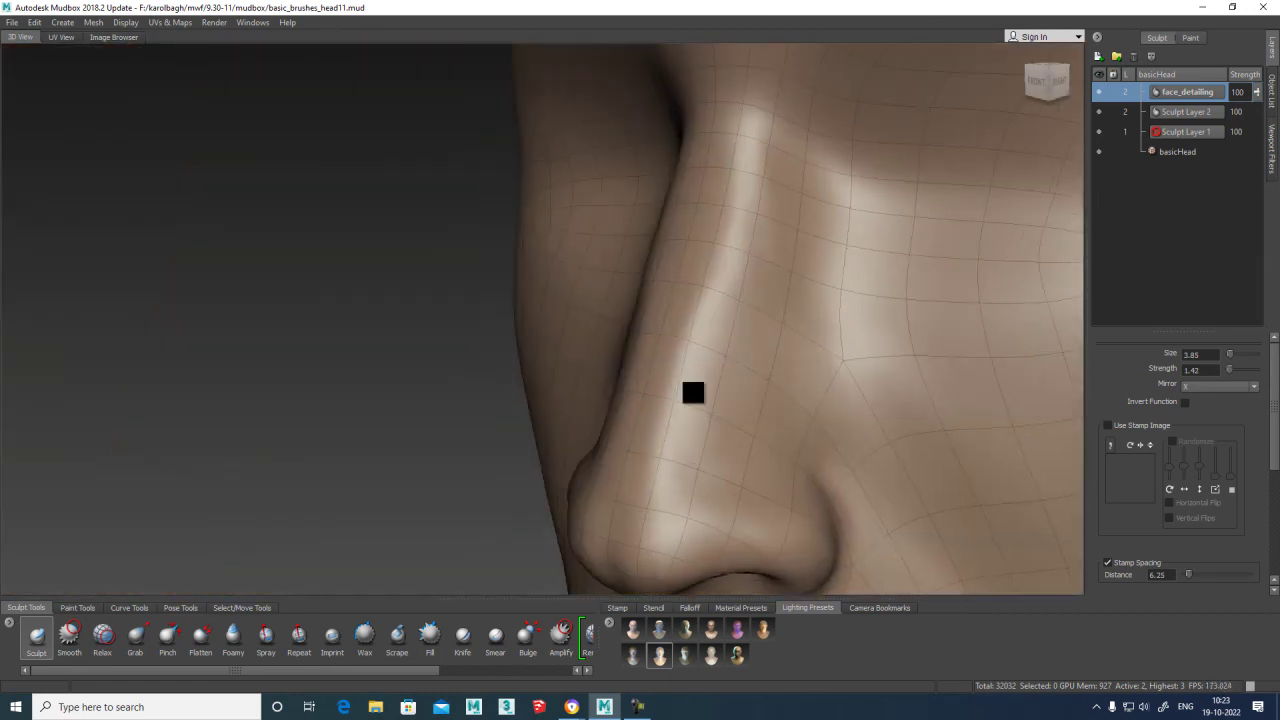
pyautogui.keyDown('alt'); pyautogui.moveTo(693, 392); pyautogui.dragTo(469, 271); pyautogui.keyUp('alt')
pyautogui.scroll(5, 534, 320)
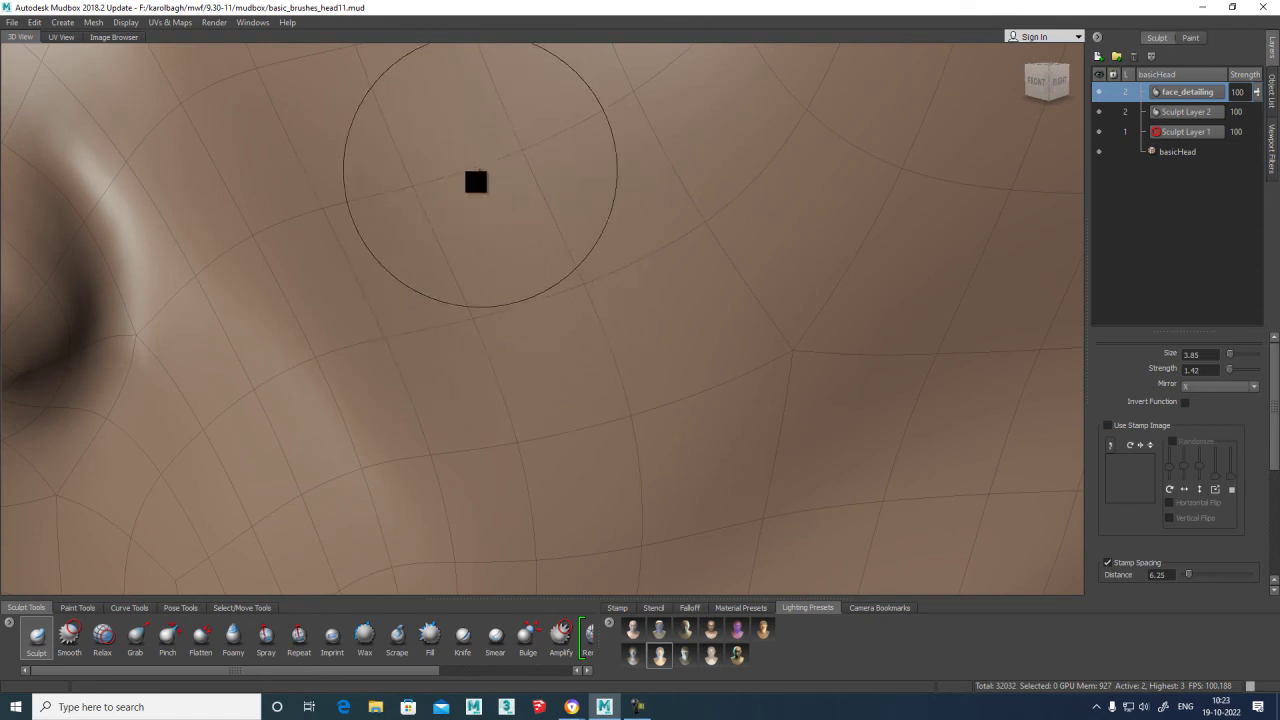
pyautogui.scroll(-10, 496, 187)
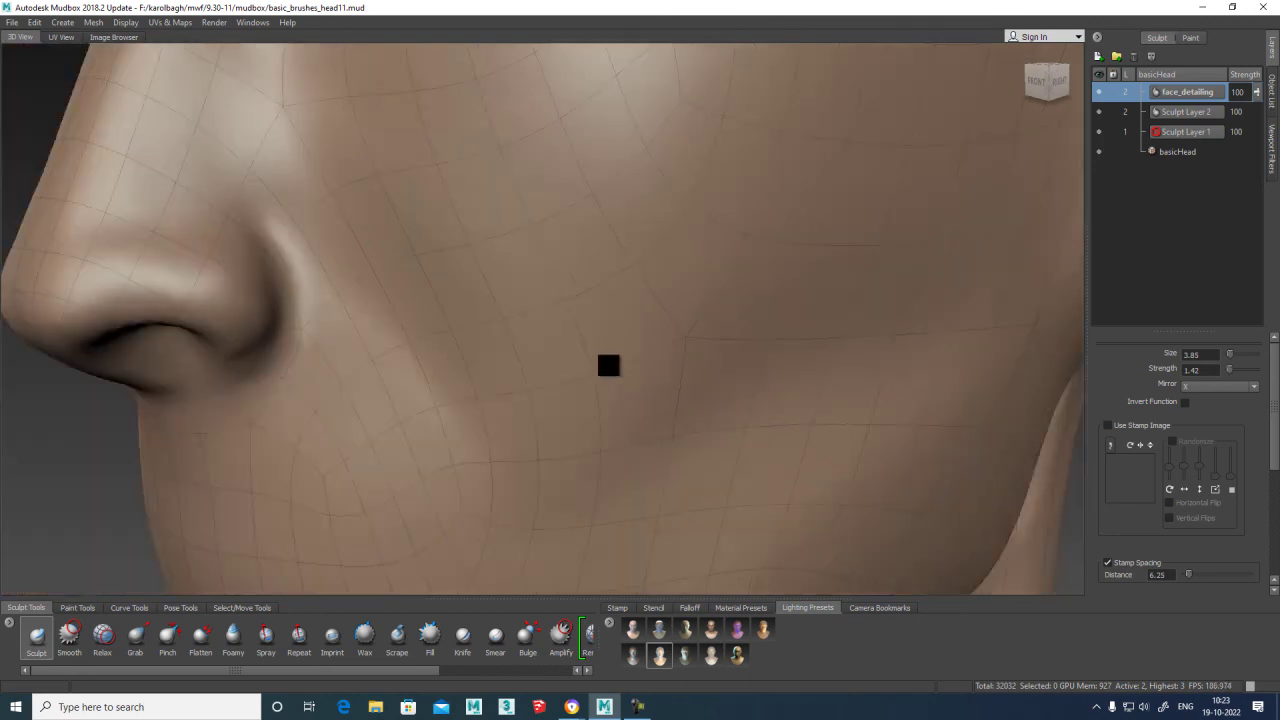
pyautogui.keyDown('alt'); pyautogui.moveTo(456, 332); pyautogui.dragTo(517, 325); pyautogui.keyUp('alt')
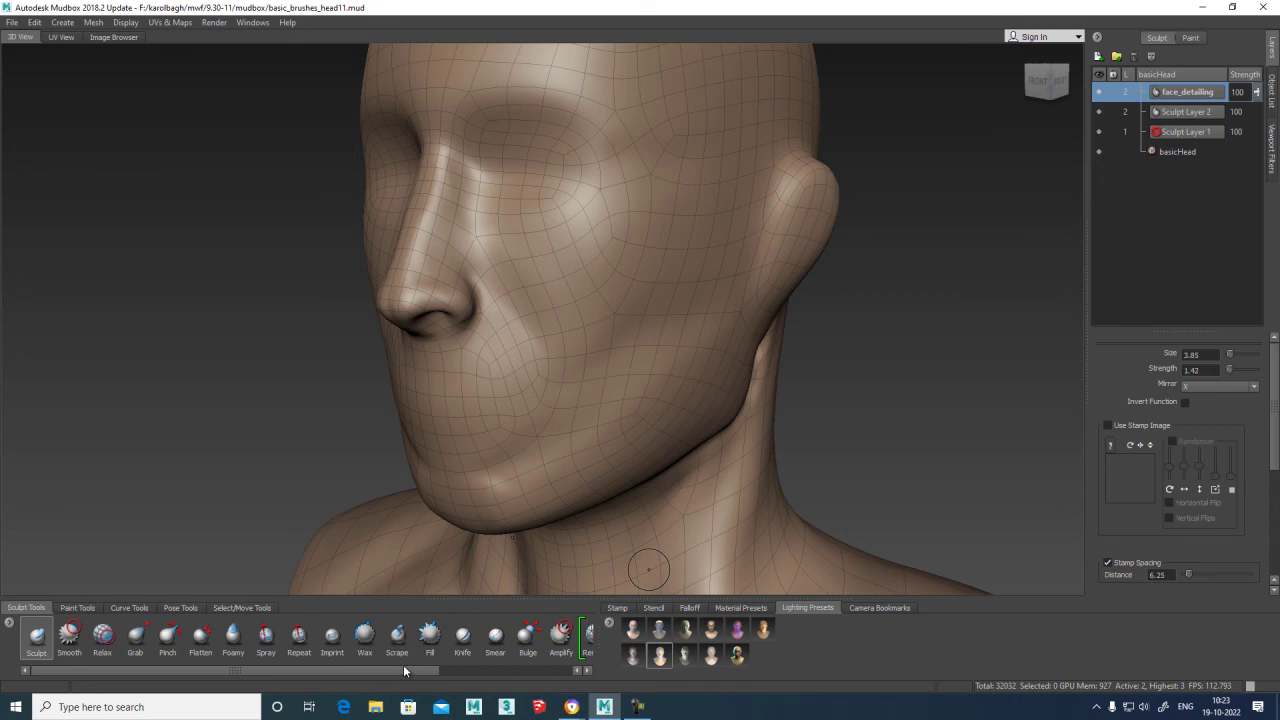
pyautogui.keyDown('alt'); pyautogui.moveTo(923, 428); pyautogui.dragTo(686, 346); pyautogui.keyUp('alt')
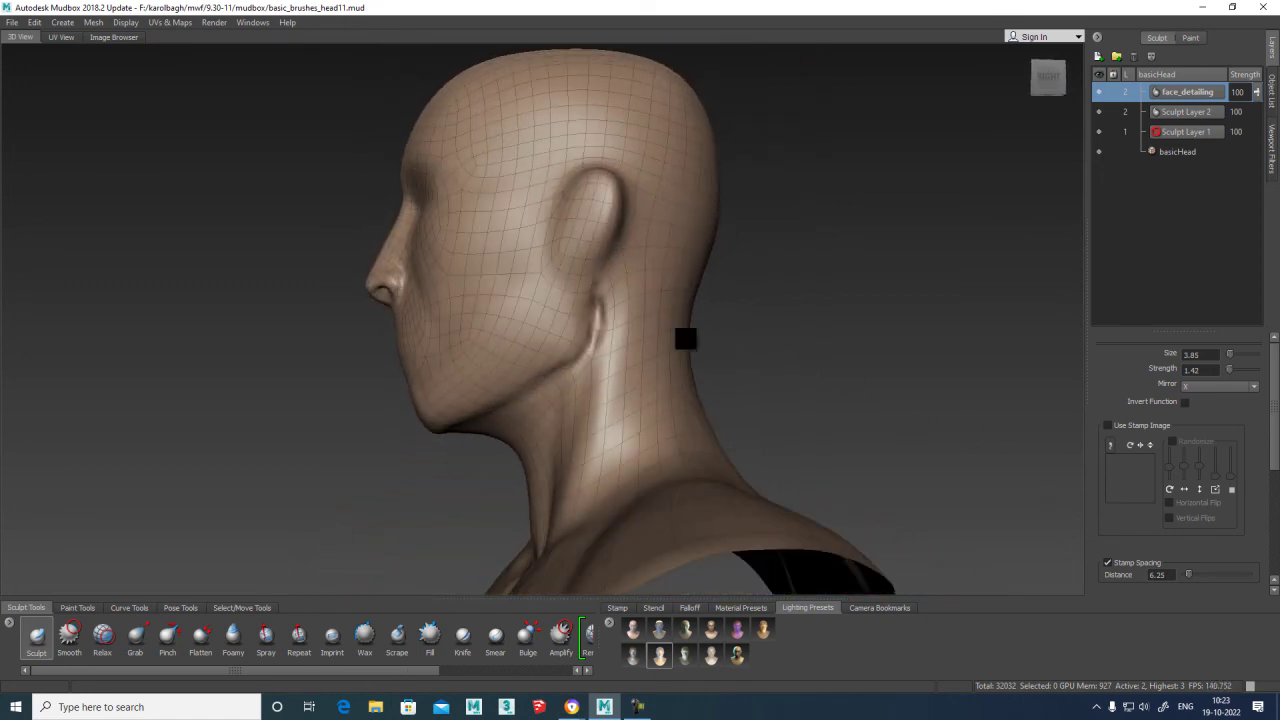
pyautogui.press('w')
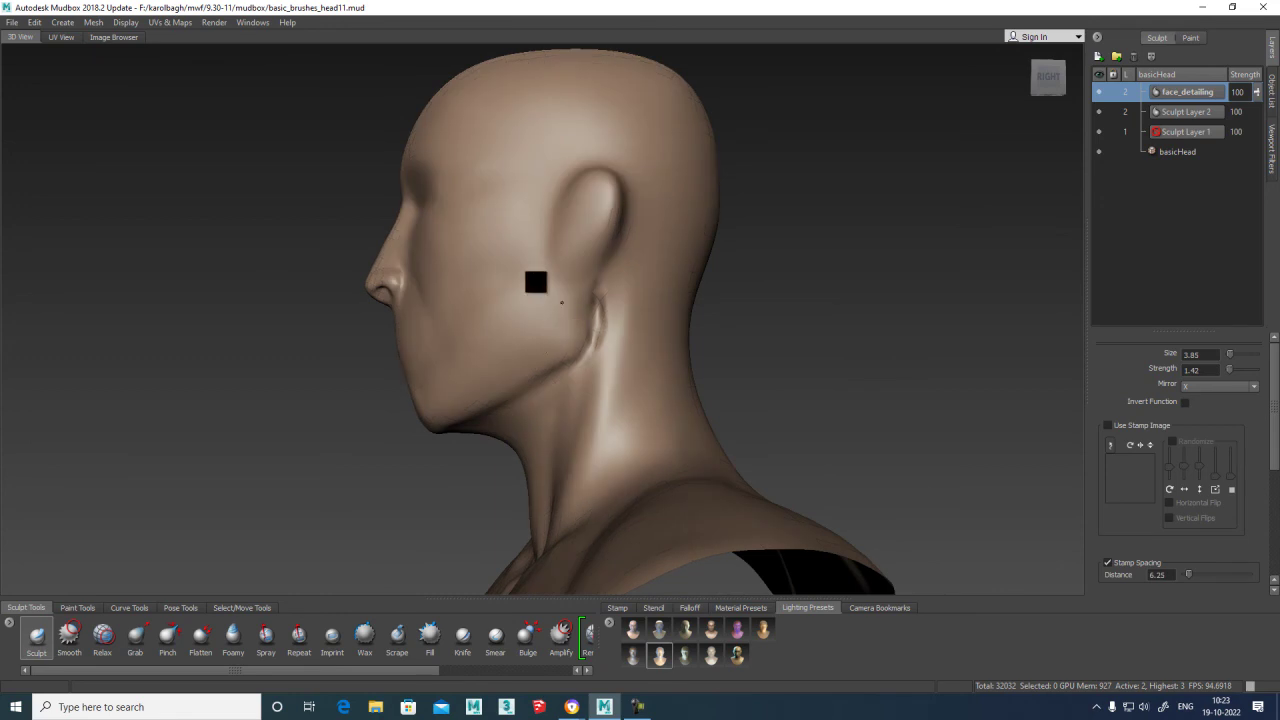
# Smooth the crease behind the jaw corner, just below the ear.
pyautogui.press('shift')
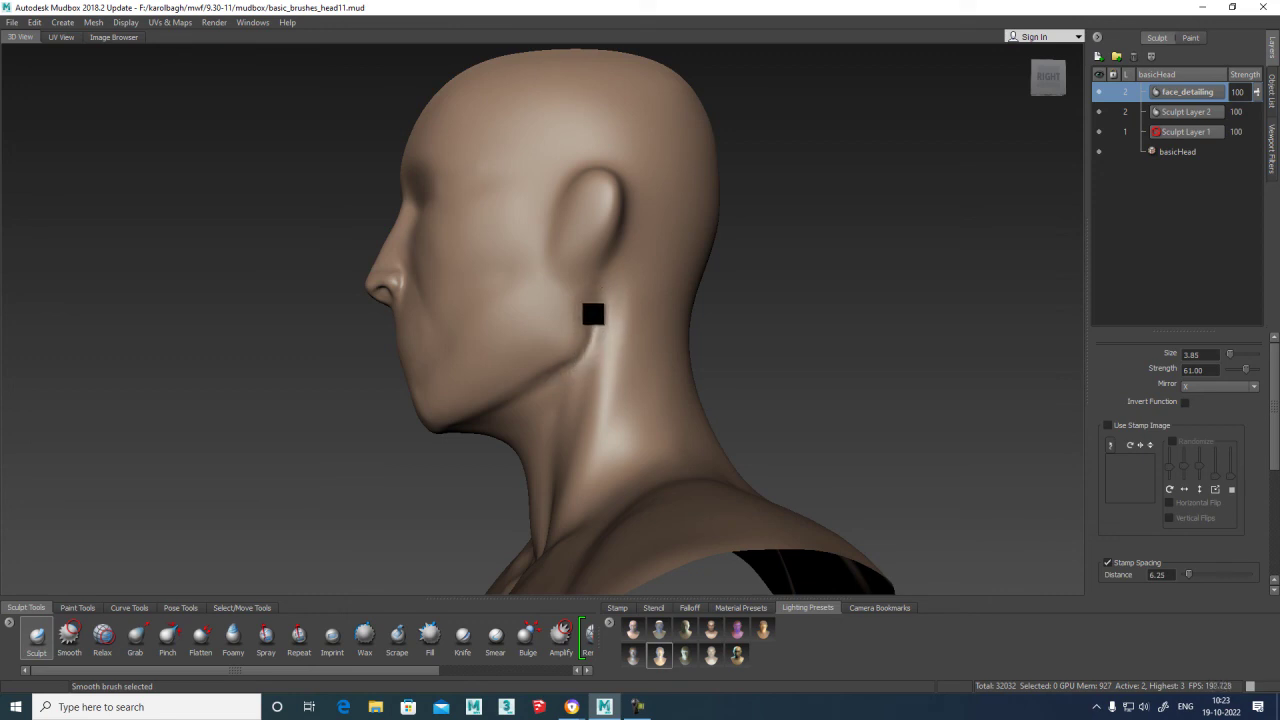
pyautogui.press('shift')
pyautogui.moveTo(703, 264)
pyautogui.keyDown('alt'); pyautogui.mouseDown()
pyautogui.moveTo(831, 337)
pyautogui.moveTo(711, 286)
pyautogui.mouseUp(); pyautogui.keyUp('alt')
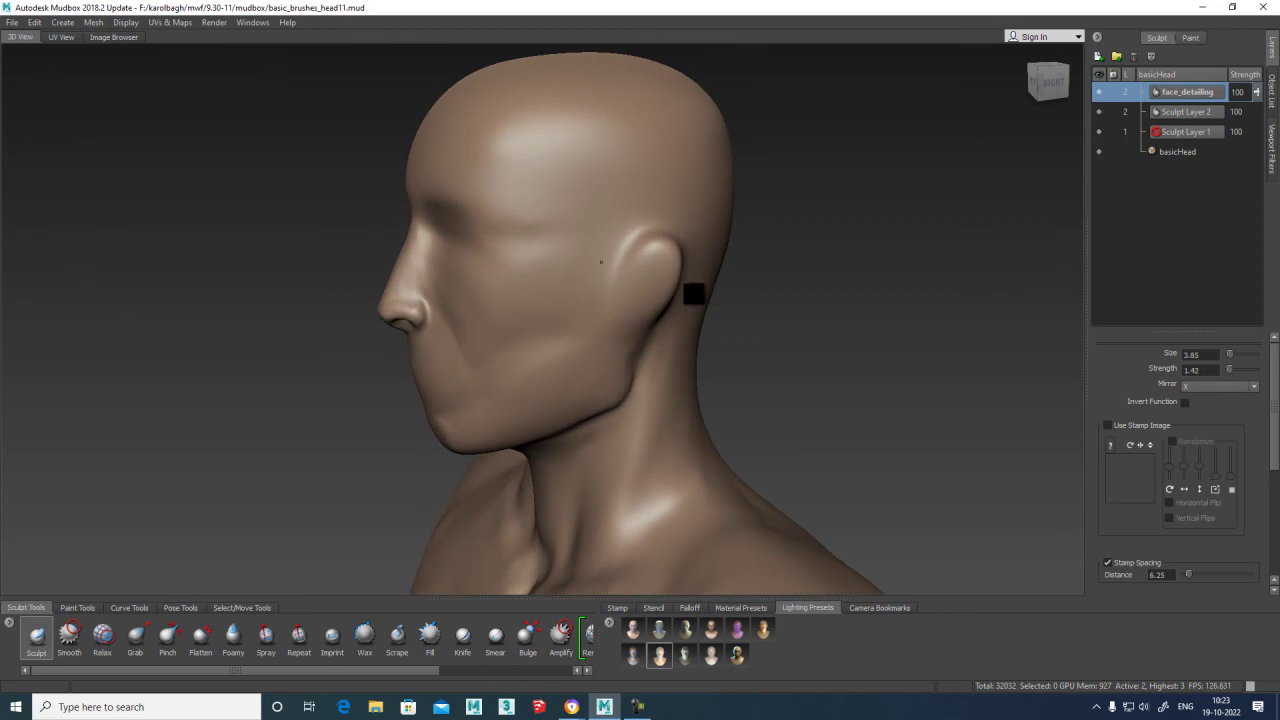
pyautogui.press('shift')
pyautogui.press('shift')
pyautogui.press('shift')
# Build up the ear's surface and outer edge with the Sculpt brush at size 6.73 and strength 1.42.
pyautogui.moveTo(722, 243)
pyautogui.keyDown('alt'); pyautogui.mouseDown()
pyautogui.moveTo(566, 225)
pyautogui.moveTo(806, 277)
pyautogui.moveTo(743, 266)
pyautogui.mouseUp(); pyautogui.keyUp('alt')
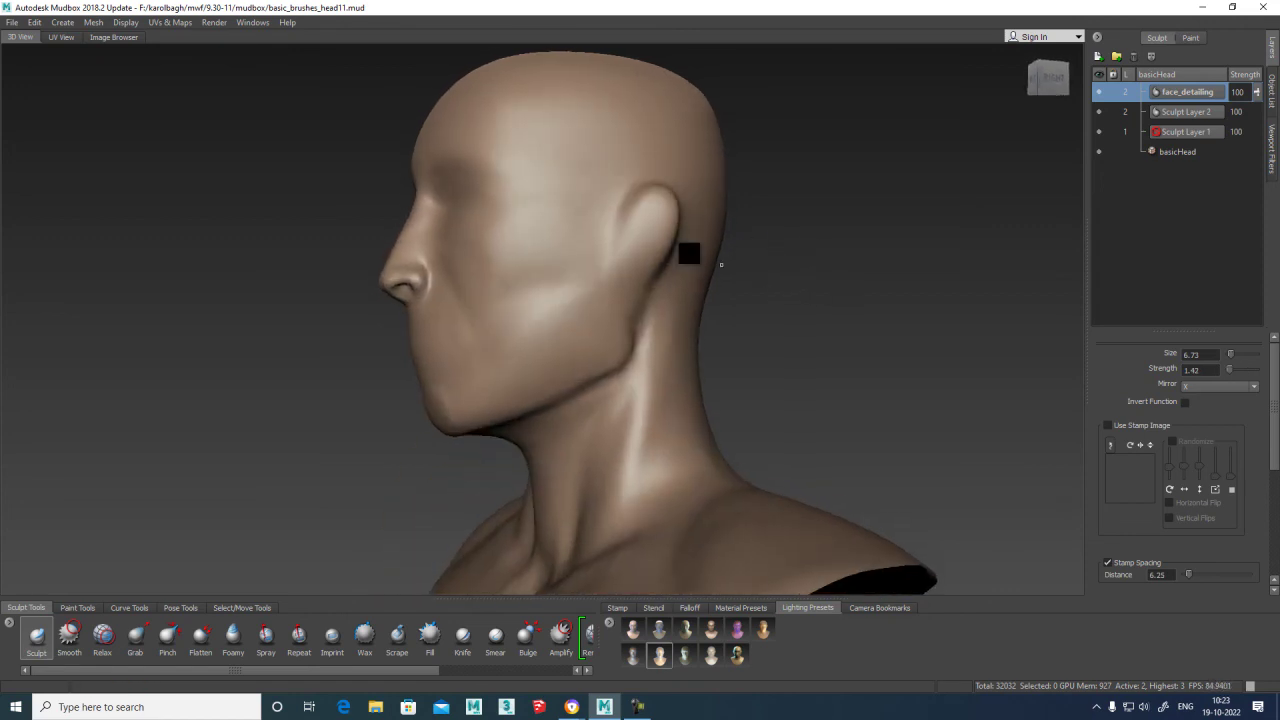
pyautogui.keyDown('alt'); pyautogui.moveTo(808, 203); pyautogui.dragTo(689, 205); pyautogui.keyUp('alt')
pyautogui.moveTo(689, 205)
pyautogui.keyDown('alt'); pyautogui.mouseDown(button='right')
pyautogui.moveTo(657, 226)
pyautogui.moveTo(711, 306)
pyautogui.moveTo(650, 282)
pyautogui.moveTo(586, 193)
pyautogui.mouseUp(button='right'); pyautogui.keyUp('alt')
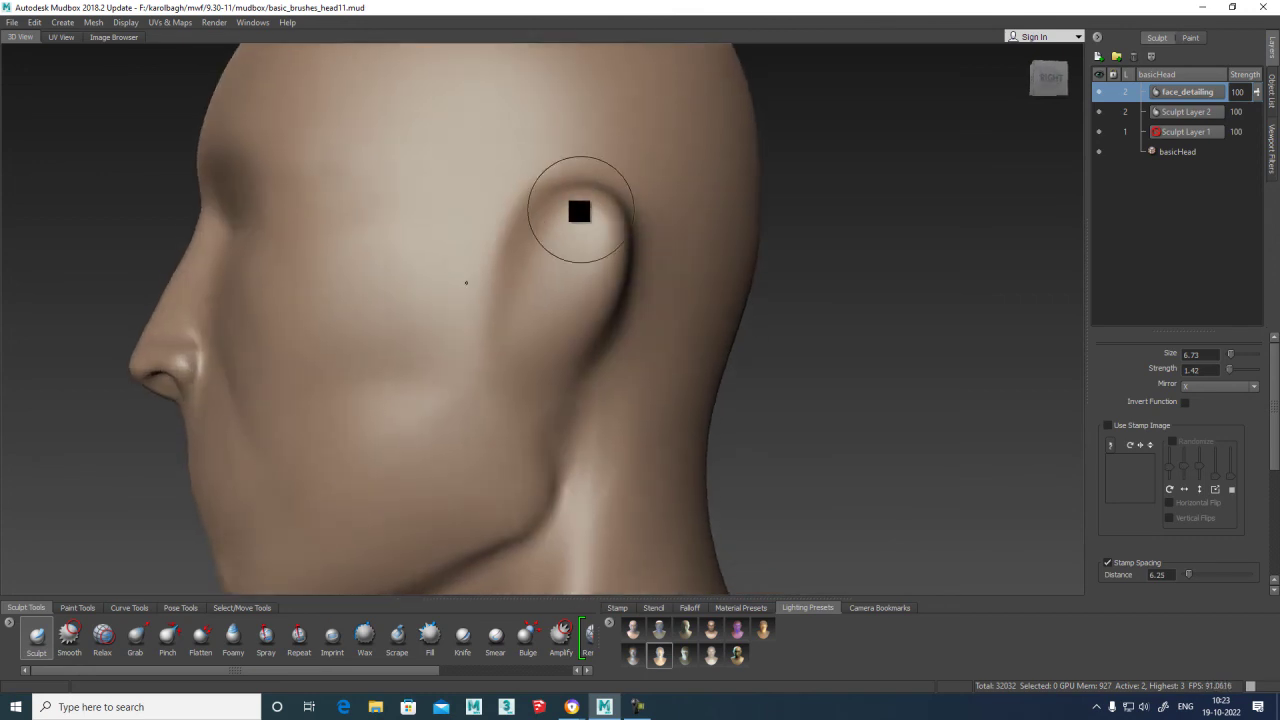
pyautogui.moveTo(579, 211); pyautogui.dragTo(549, 249)
# With the wireframe shown, carve the inner ear hollow with the Sculpt brush at size 2.31 and strength -4.00, and smooth it.
pyautogui.press('w')
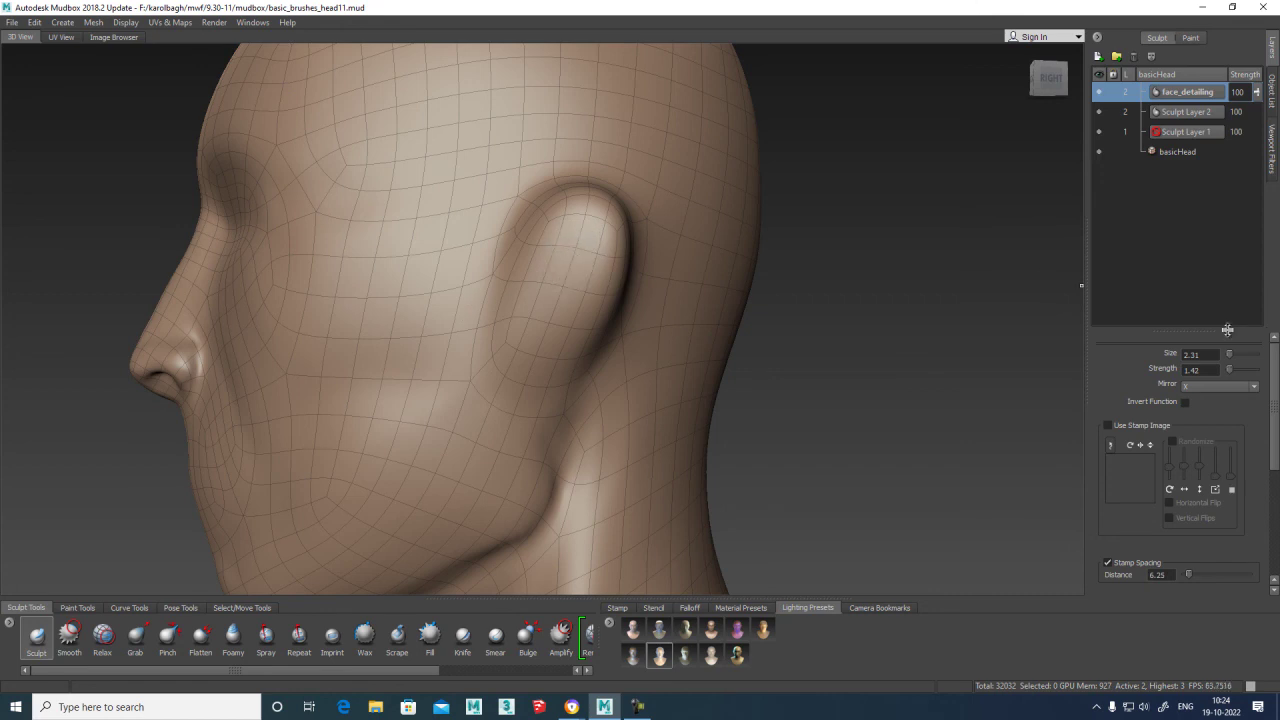
pyautogui.write('-4.00')
pyautogui.moveTo(563, 254)
pyautogui.mouseDown()
pyautogui.moveTo(549, 271)
pyautogui.moveTo(569, 277)
pyautogui.mouseUp()
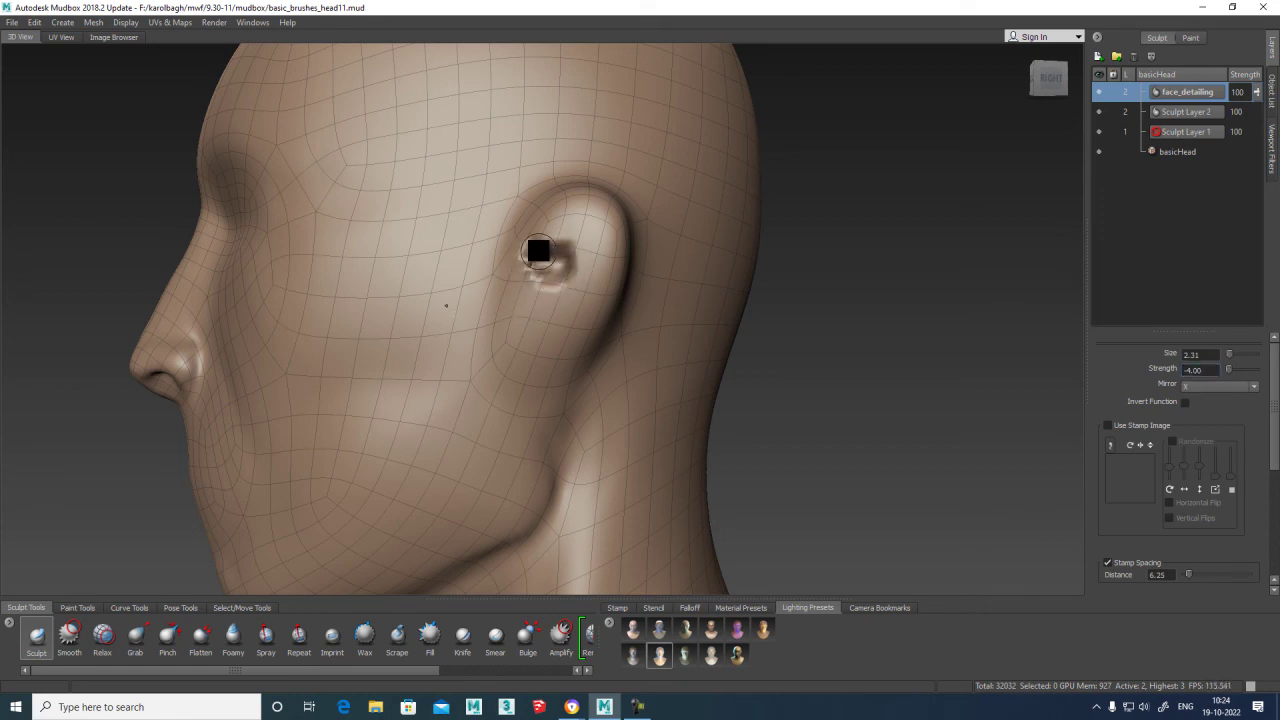
pyautogui.press('shift')
pyautogui.moveTo(533, 254)
pyautogui.keyDown('shift'); pyautogui.mouseDown()
pyautogui.moveTo(551, 272)
pyautogui.moveTo(563, 263)
pyautogui.moveTo(551, 277)
pyautogui.moveTo(534, 257)
pyautogui.moveTo(583, 249)
pyautogui.moveTo(571, 237)
pyautogui.moveTo(586, 277)
pyautogui.moveTo(548, 343)
pyautogui.moveTo(586, 263)
pyautogui.moveTo(557, 229)
pyautogui.moveTo(597, 239)
pyautogui.moveTo(603, 256)
pyautogui.mouseUp(); pyautogui.keyUp('shift')
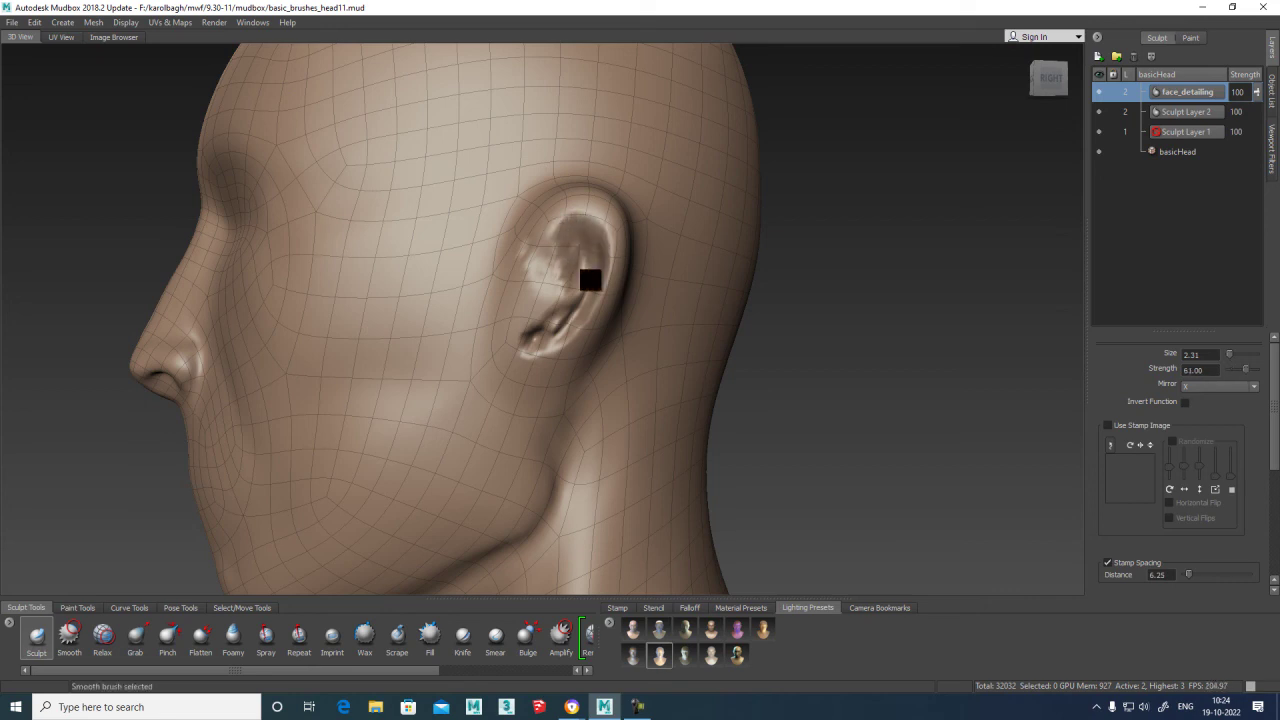
pyautogui.moveTo(585, 313)
pyautogui.keyDown('shift'); pyautogui.mouseDown()
pyautogui.moveTo(517, 346)
pyautogui.moveTo(569, 306)
pyautogui.moveTo(580, 211)
pyautogui.moveTo(600, 263)
pyautogui.mouseUp(); pyautogui.keyUp('shift')
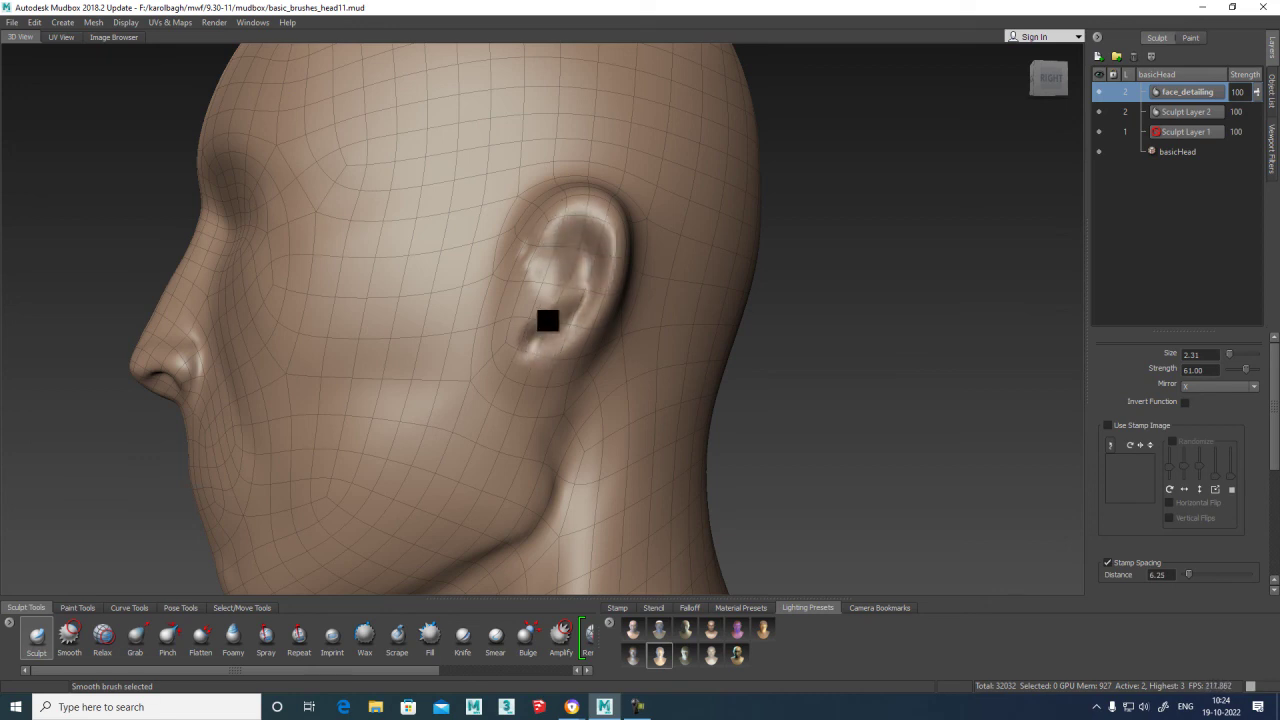
# Shape the inner ear folds and front edge with the Sculpt brush at size 2.31 and strength -4.00, and smooth them.
pyautogui.moveTo(566, 246)
pyautogui.keyDown('ctrl'); pyautogui.mouseDown()
pyautogui.moveTo(580, 251)
pyautogui.moveTo(556, 260)
pyautogui.moveTo(569, 295)
pyautogui.moveTo(541, 282)
pyautogui.moveTo(534, 320)
pyautogui.moveTo(551, 329)
pyautogui.moveTo(583, 266)
pyautogui.moveTo(566, 309)
pyautogui.moveTo(589, 280)
pyautogui.moveTo(569, 320)
pyautogui.moveTo(588, 276)
pyautogui.moveTo(583, 254)
pyautogui.moveTo(555, 251)
pyautogui.moveTo(594, 226)
pyautogui.moveTo(577, 220)
pyautogui.moveTo(600, 217)
pyautogui.moveTo(609, 238)
pyautogui.moveTo(600, 287)
pyautogui.moveTo(580, 271)
pyautogui.moveTo(577, 303)
pyautogui.moveTo(549, 330)
pyautogui.moveTo(563, 291)
pyautogui.moveTo(541, 281)
pyautogui.mouseUp(); pyautogui.keyUp('ctrl')
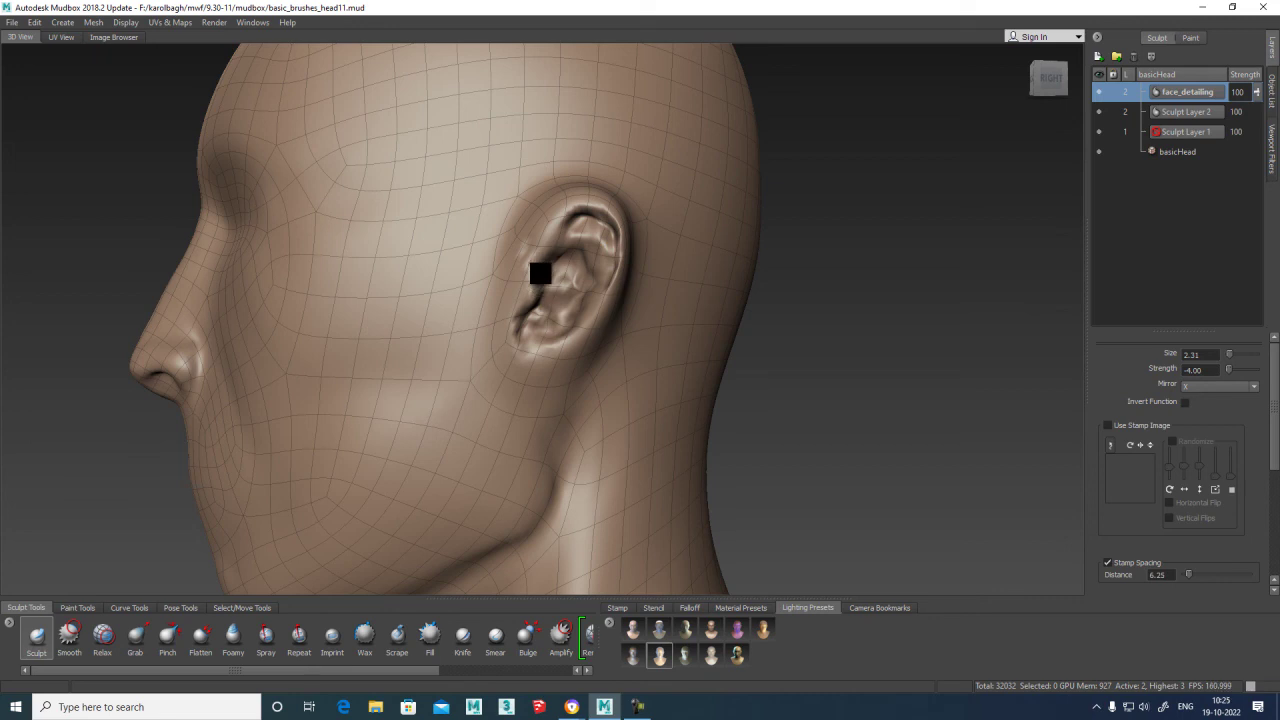
pyautogui.press('shift')
pyautogui.moveTo(536, 264)
pyautogui.keyDown('shift'); pyautogui.mouseDown()
pyautogui.moveTo(543, 197)
pyautogui.moveTo(551, 223)
pyautogui.moveTo(591, 209)
pyautogui.moveTo(607, 221)
pyautogui.moveTo(593, 284)
pyautogui.moveTo(606, 223)
pyautogui.moveTo(574, 251)
pyautogui.moveTo(604, 278)
pyautogui.moveTo(540, 326)
pyautogui.moveTo(543, 271)
pyautogui.moveTo(517, 311)
pyautogui.moveTo(546, 346)
pyautogui.moveTo(580, 283)
pyautogui.moveTo(583, 309)
pyautogui.mouseUp(); pyautogui.keyUp('shift')
pyautogui.keyDown('alt'); pyautogui.moveTo(836, 365); pyautogui.dragTo(888, 362); pyautogui.keyUp('alt')
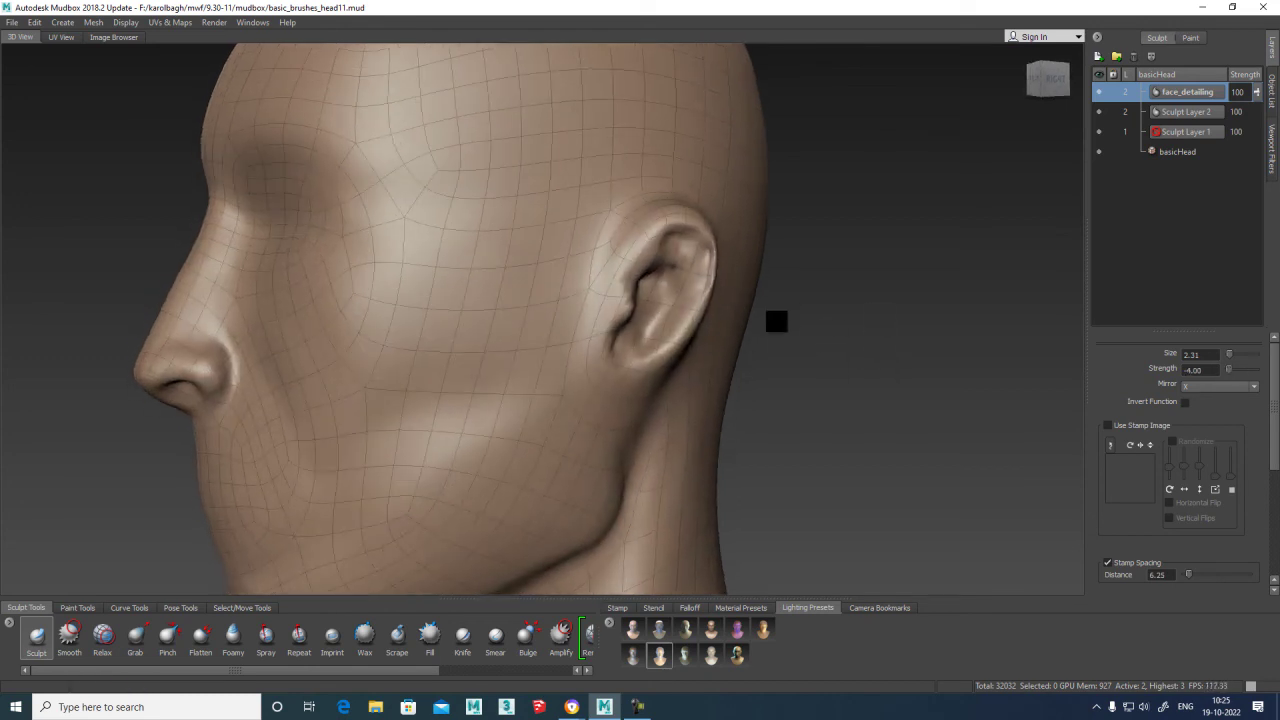
pyautogui.moveTo(671, 294)
pyautogui.keyDown('alt'); pyautogui.mouseDown()
pyautogui.moveTo(660, 320)
pyautogui.moveTo(651, 297)
pyautogui.moveTo(676, 286)
pyautogui.mouseUp(); pyautogui.keyUp('alt')
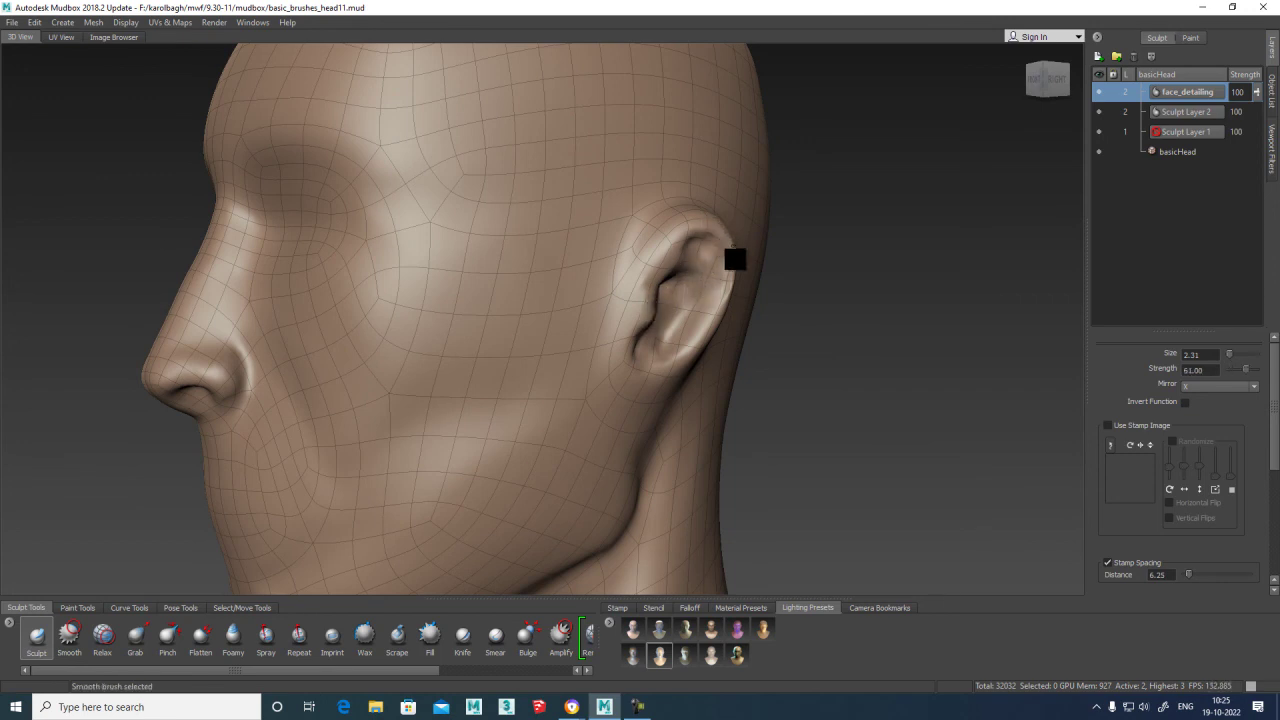
# Carve a groove behind the ear with the Sculpt brush at strength -4.00, and smooth the ear's back edge at size 4.88.
pyautogui.keyDown('alt'); pyautogui.moveTo(771, 271); pyautogui.dragTo(611, 309); pyautogui.keyUp('alt')
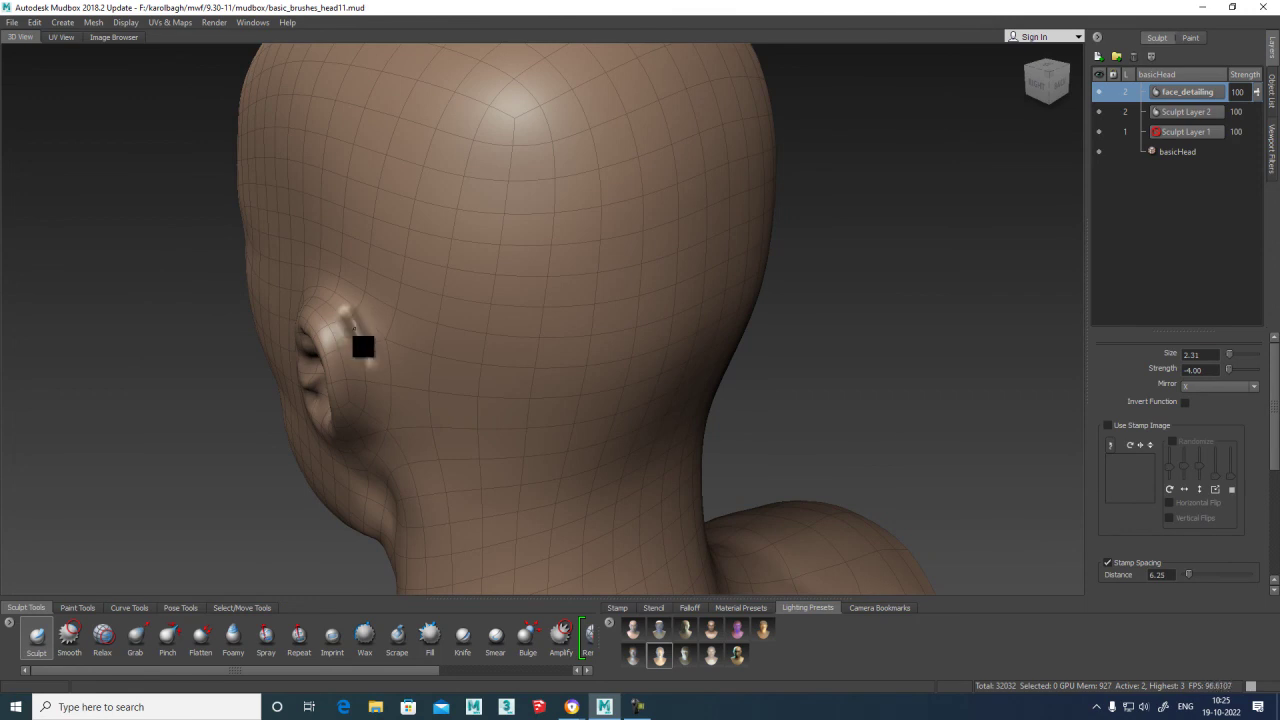
pyautogui.moveTo(366, 349)
pyautogui.keyDown('alt'); pyautogui.mouseDown()
pyautogui.moveTo(397, 310)
pyautogui.moveTo(374, 266)
pyautogui.moveTo(353, 318)
pyautogui.moveTo(380, 251)
pyautogui.moveTo(380, 280)
pyautogui.moveTo(391, 211)
pyautogui.moveTo(369, 311)
pyautogui.moveTo(371, 277)
pyautogui.moveTo(397, 266)
pyautogui.moveTo(386, 191)
pyautogui.moveTo(397, 281)
pyautogui.mouseUp(); pyautogui.keyUp('alt')
pyautogui.press('shift')
pyautogui.keyDown('alt'); pyautogui.moveTo(449, 189); pyautogui.dragTo(386, 303); pyautogui.keyUp('alt')
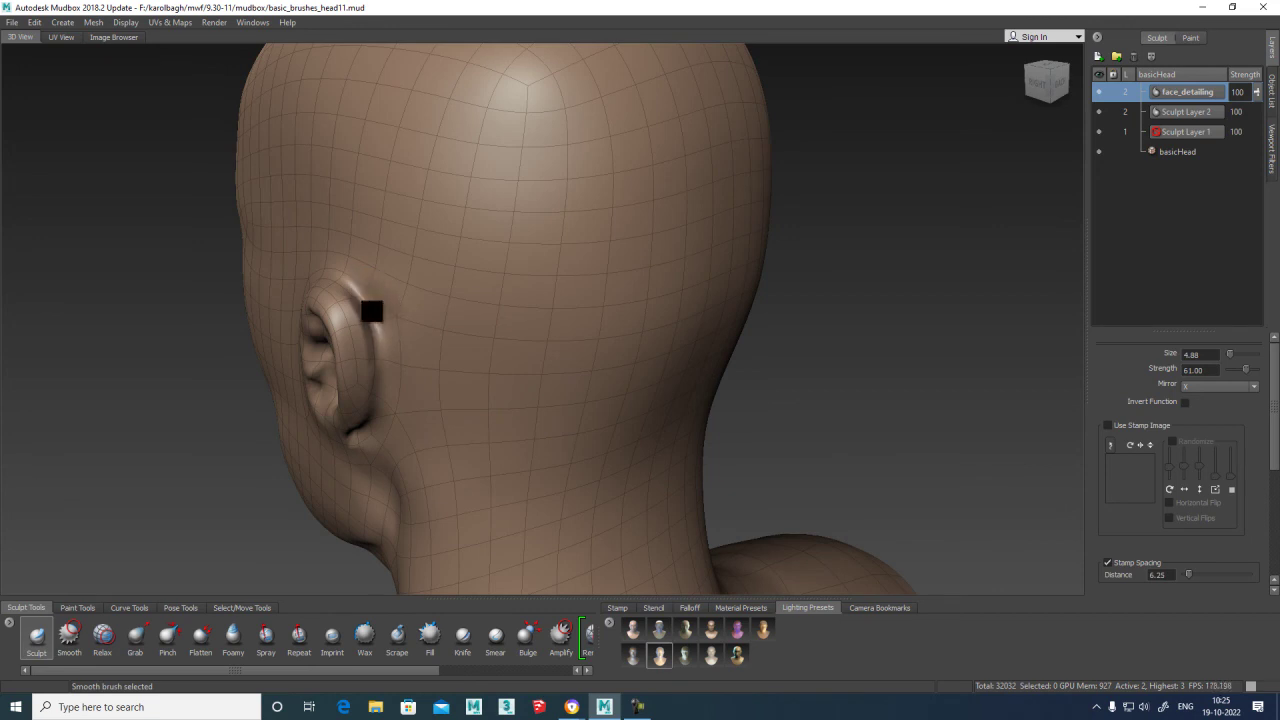
pyautogui.moveTo(434, 286)
pyautogui.keyDown('alt'); pyautogui.mouseDown()
pyautogui.moveTo(540, 303)
pyautogui.moveTo(623, 346)
pyautogui.moveTo(583, 369)
pyautogui.moveTo(663, 346)
pyautogui.moveTo(596, 349)
pyautogui.moveTo(634, 349)
pyautogui.moveTo(580, 371)
pyautogui.moveTo(637, 331)
pyautogui.moveTo(497, 326)
pyautogui.mouseUp(); pyautogui.keyUp('alt')
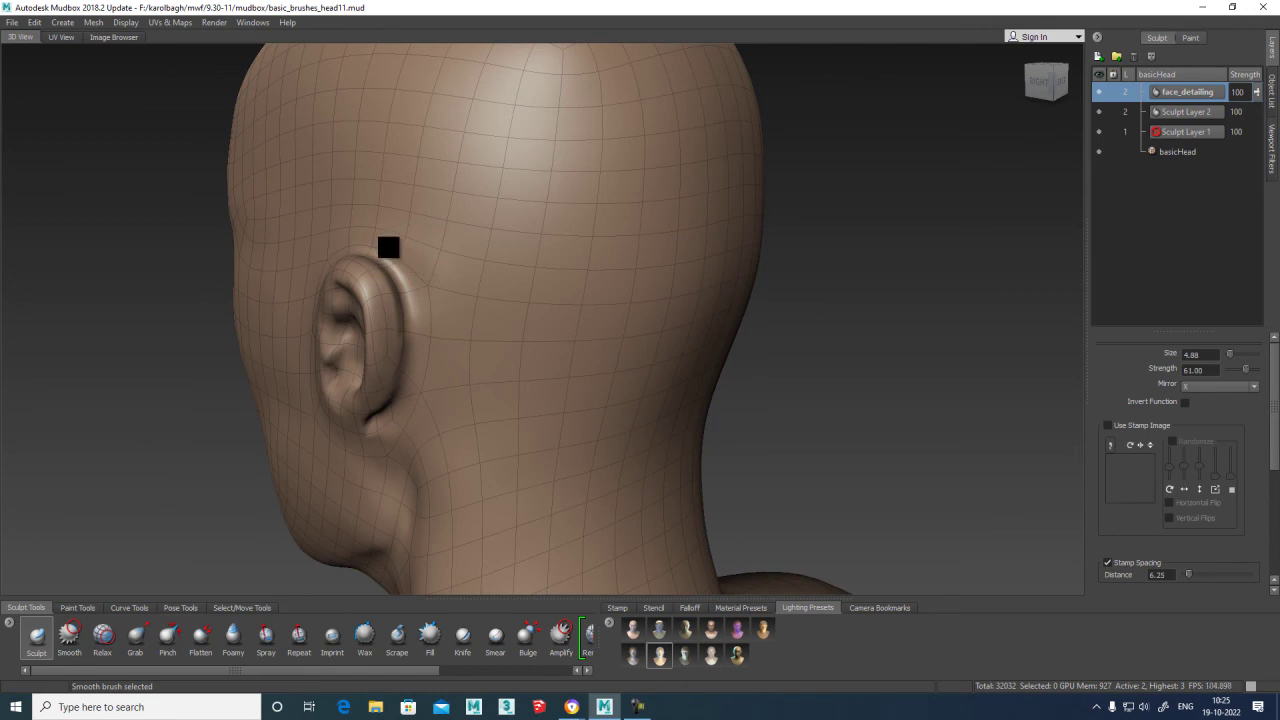
# Build up the ear's back edge and lobe with the Sculpt brush at size 4.88 and strength 1.59.
pyautogui.press('shift')
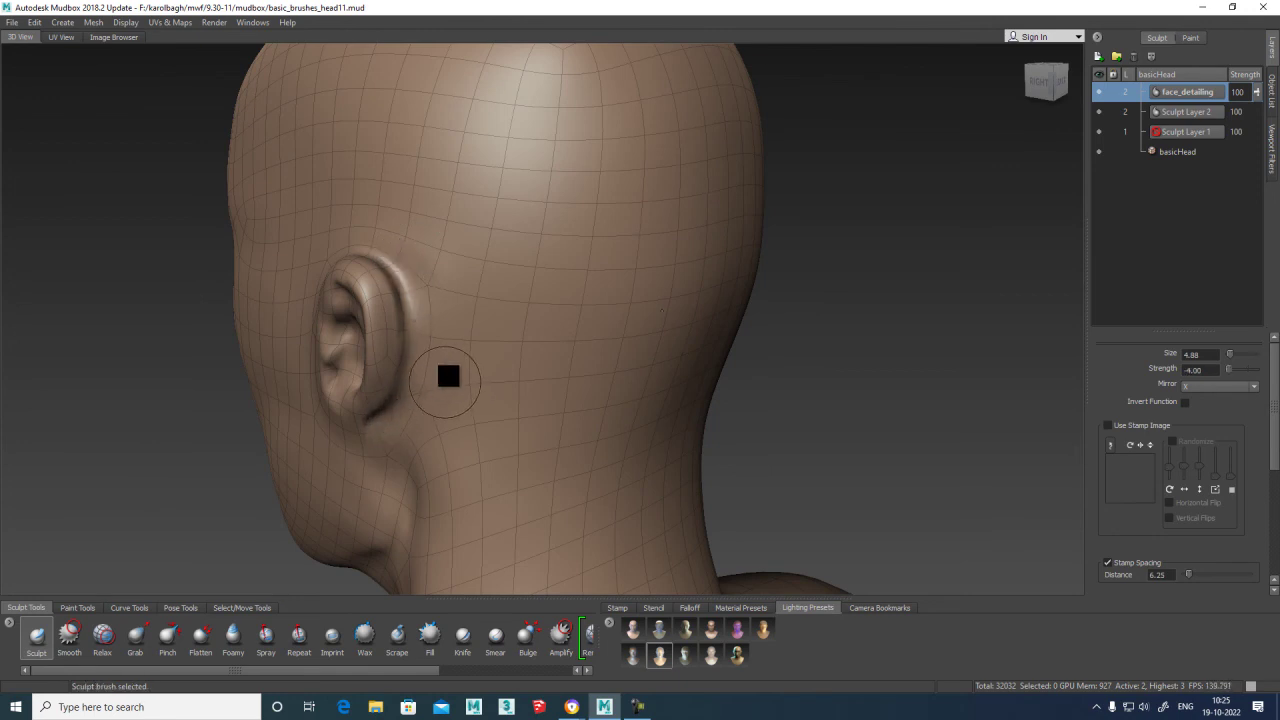
pyautogui.keyDown('alt'); pyautogui.moveTo(444, 384); pyautogui.dragTo(471, 306); pyautogui.keyUp('alt')
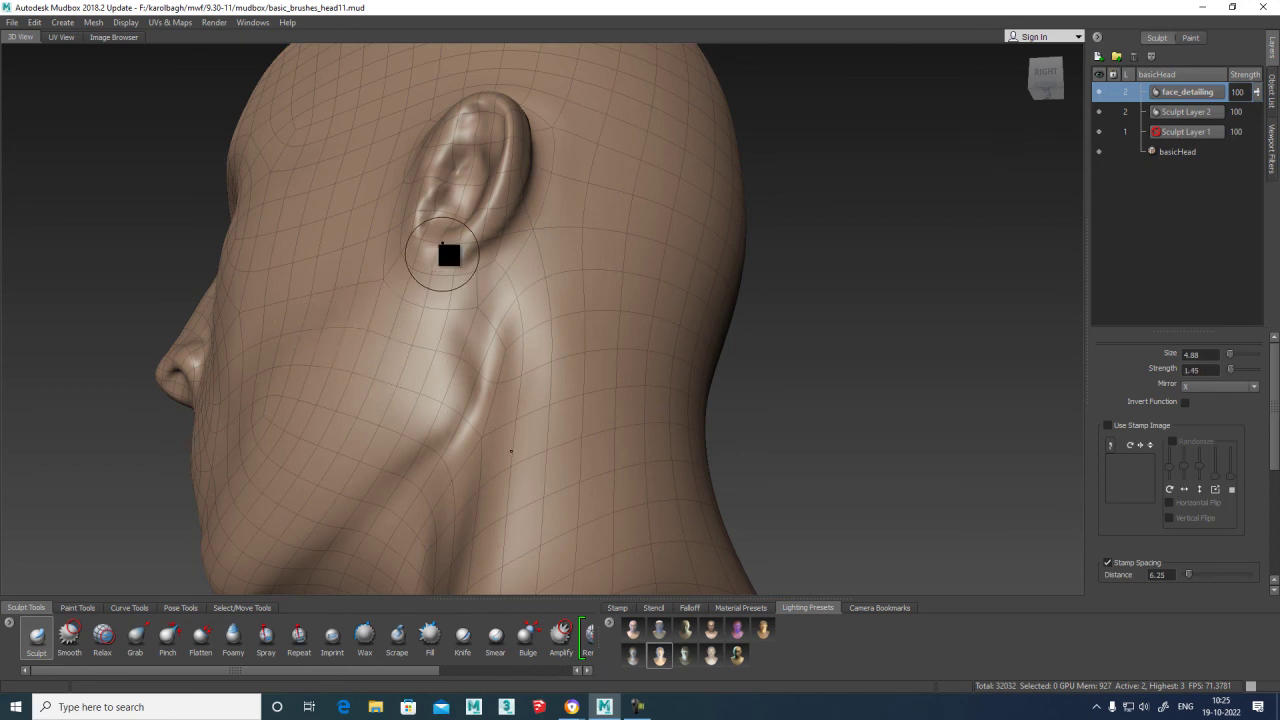
pyautogui.moveTo(591, 266)
pyautogui.keyDown('alt'); pyautogui.mouseDown()
pyautogui.moveTo(703, 314)
pyautogui.moveTo(541, 308)
pyautogui.moveTo(551, 294)
pyautogui.moveTo(533, 320)
pyautogui.moveTo(558, 297)
pyautogui.mouseUp(); pyautogui.keyUp('alt')
pyautogui.keyDown('alt'); pyautogui.moveTo(634, 280); pyautogui.dragTo(489, 294); pyautogui.keyUp('alt')
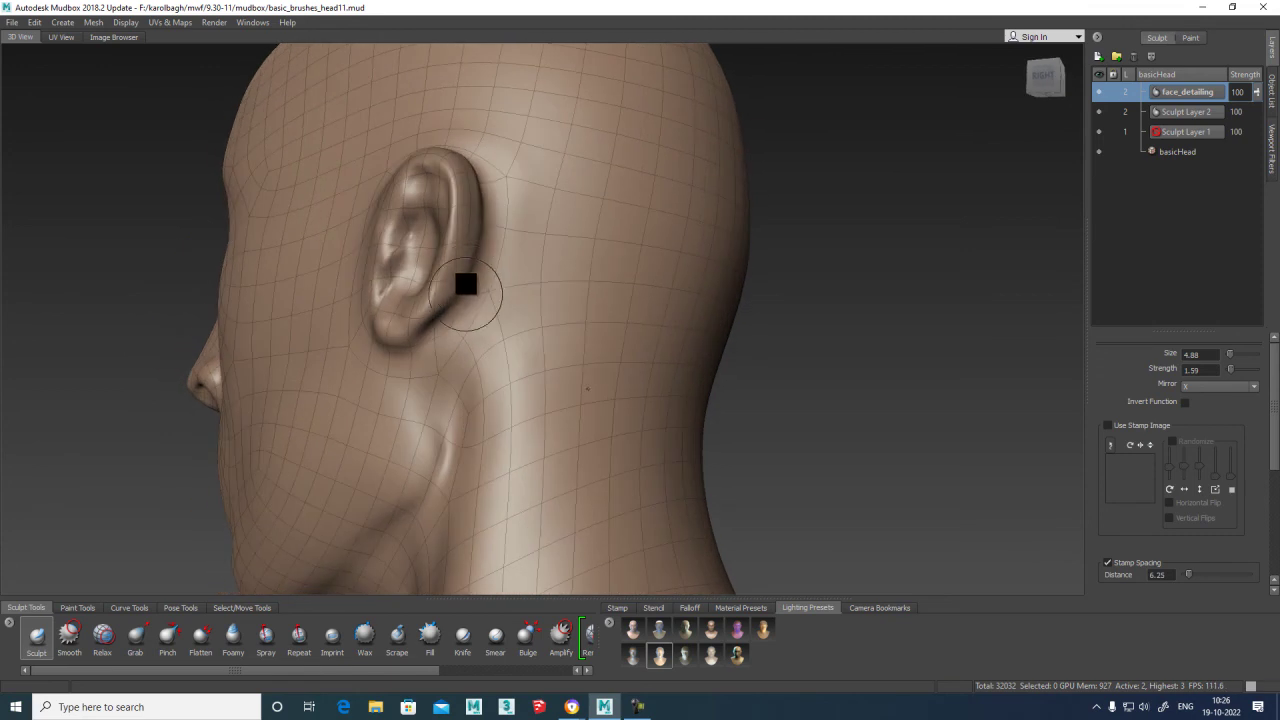
pyautogui.moveTo(470, 238)
pyautogui.keyDown('alt'); pyautogui.mouseDown()
pyautogui.moveTo(466, 269)
pyautogui.moveTo(462, 221)
pyautogui.moveTo(410, 327)
pyautogui.mouseUp(); pyautogui.keyUp('alt')
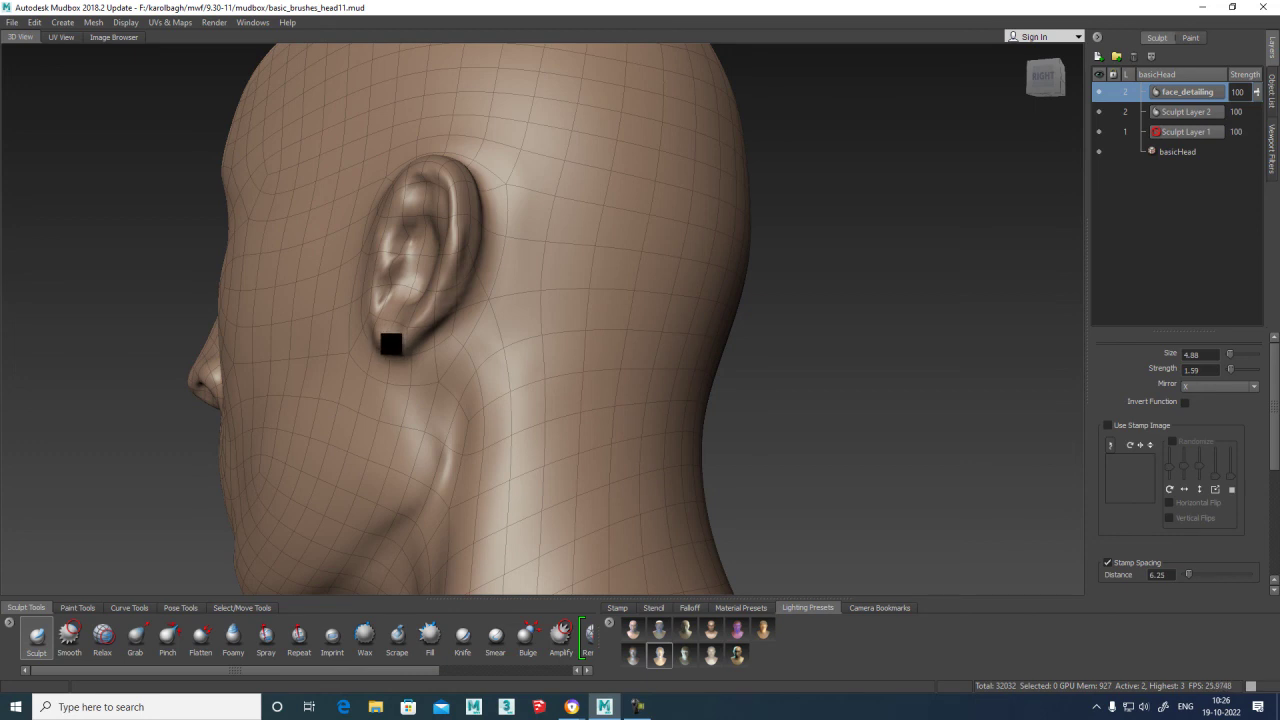
pyautogui.moveTo(423, 314)
pyautogui.keyDown('alt'); pyautogui.mouseDown()
pyautogui.moveTo(586, 363)
pyautogui.moveTo(505, 277)
pyautogui.moveTo(531, 249)
pyautogui.moveTo(534, 271)
pyautogui.moveTo(556, 223)
pyautogui.moveTo(552, 137)
pyautogui.moveTo(512, 151)
pyautogui.mouseUp(); pyautogui.keyUp('alt')
pyautogui.scroll(2, 563, 349)
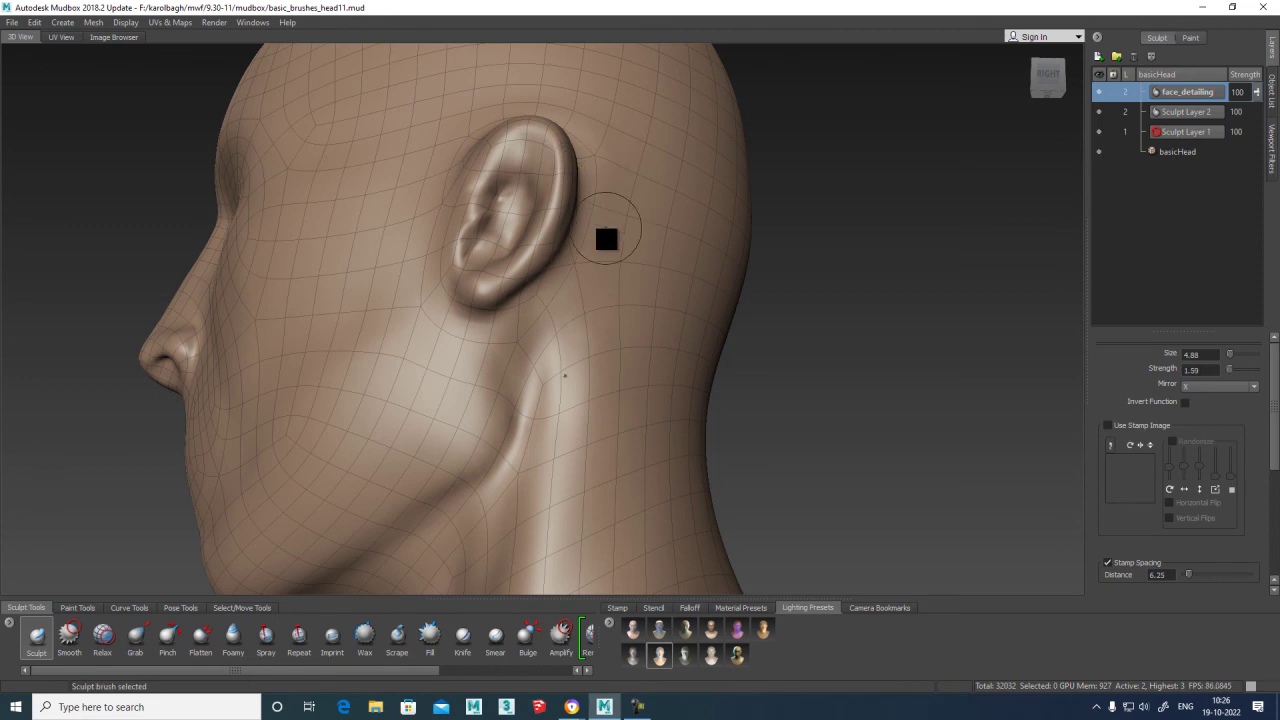
pyautogui.keyDown('alt'); pyautogui.moveTo(609, 217); pyautogui.dragTo(623, 260); pyautogui.keyUp('alt')
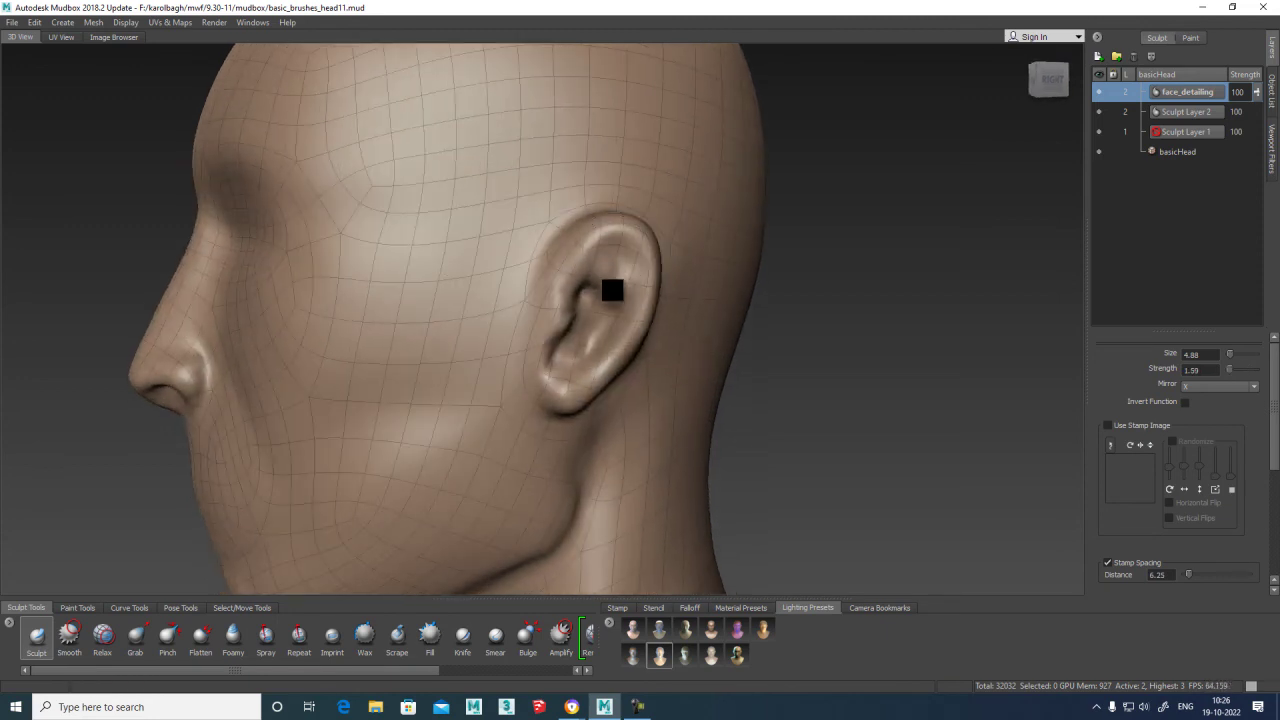
# Shape the ear's upper rim with the Sculpt brush at size 4.88 and strength 1.59, and smooth it.
pyautogui.press('shift')
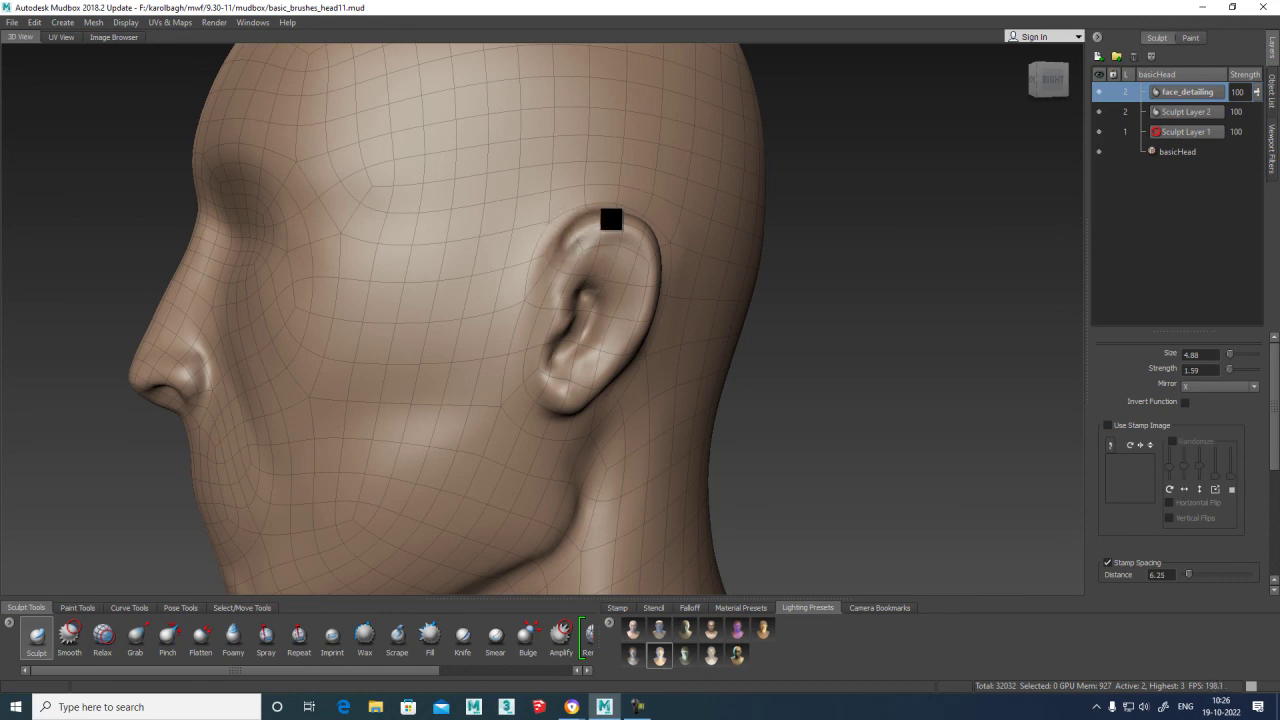
pyautogui.moveTo(766, 216)
pyautogui.keyDown('alt'); pyautogui.mouseDown()
pyautogui.moveTo(776, 263)
pyautogui.moveTo(730, 260)
pyautogui.mouseUp(); pyautogui.keyUp('alt')
pyautogui.moveTo(514, 340)
pyautogui.keyDown('shift'); pyautogui.mouseDown()
pyautogui.moveTo(503, 354)
pyautogui.moveTo(609, 306)
pyautogui.moveTo(380, 326)
pyautogui.mouseUp(); pyautogui.keyUp('shift')
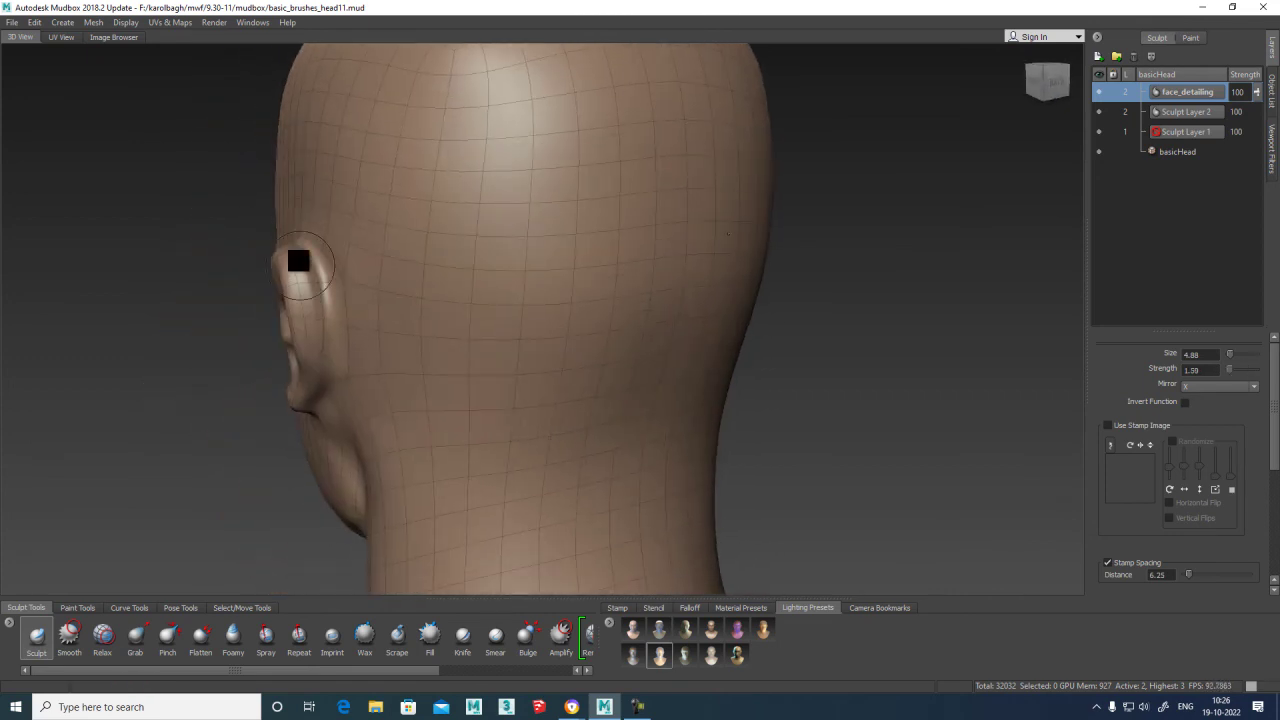
pyautogui.keyDown('alt'); pyautogui.moveTo(323, 294); pyautogui.dragTo(349, 349); pyautogui.keyUp('alt')
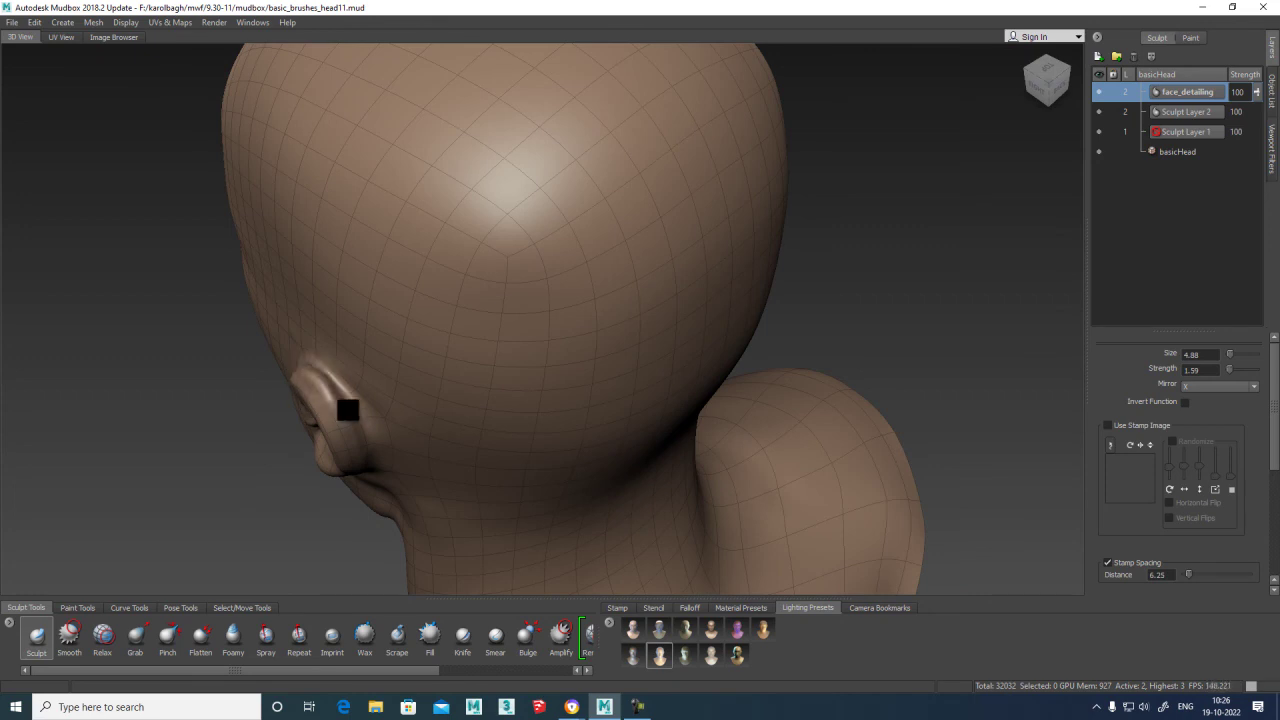
pyautogui.keyDown('alt'); pyautogui.moveTo(357, 429); pyautogui.dragTo(610, 321); pyautogui.keyUp('alt')
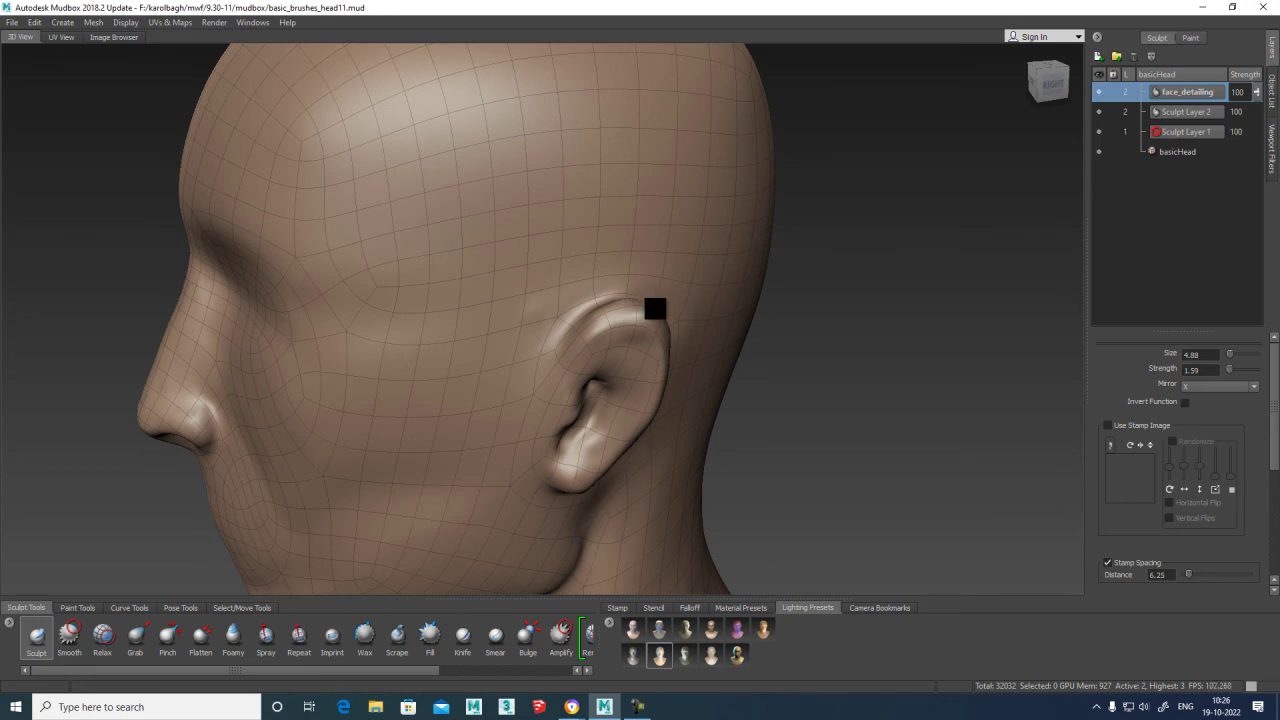
pyautogui.press('shift')
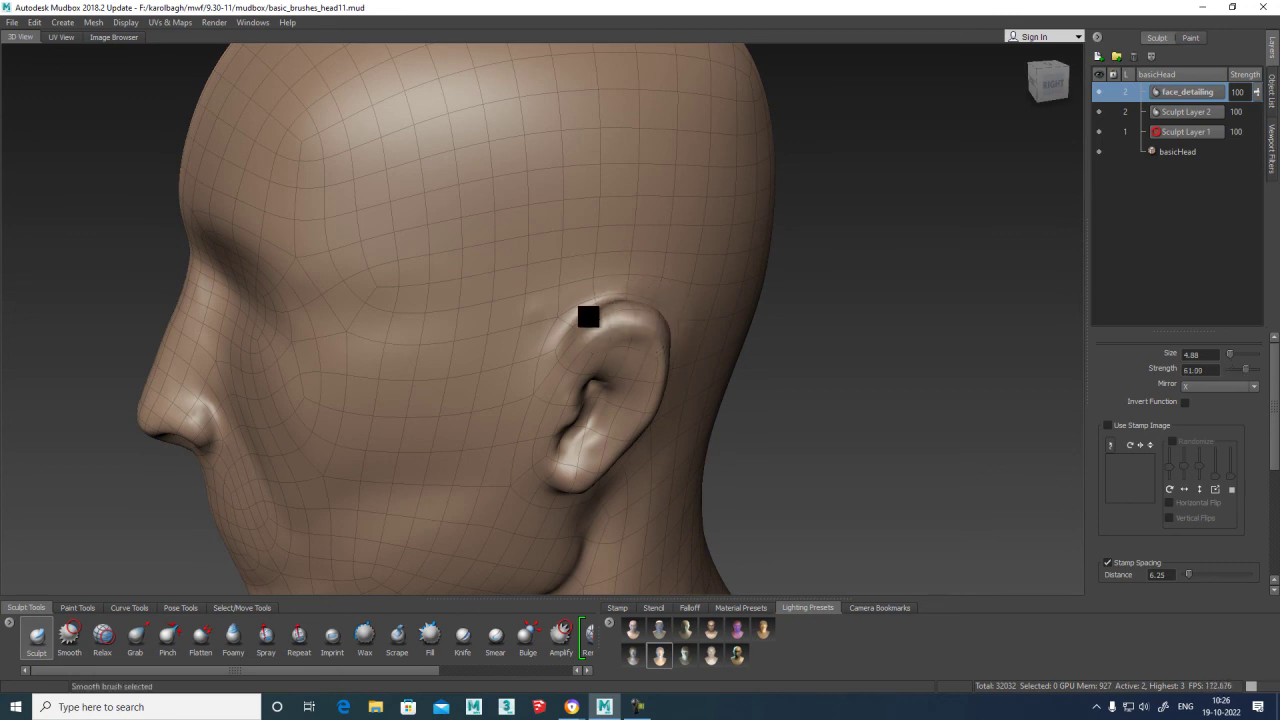
pyautogui.moveTo(666, 337)
pyautogui.keyDown('alt'); pyautogui.mouseDown()
pyautogui.moveTo(729, 363)
pyautogui.moveTo(620, 329)
pyautogui.moveTo(499, 318)
pyautogui.mouseUp(); pyautogui.keyUp('alt')
pyautogui.moveTo(326, 221)
pyautogui.keyDown('shift'); pyautogui.mouseDown()
pyautogui.moveTo(341, 267)
pyautogui.moveTo(326, 249)
pyautogui.moveTo(332, 227)
pyautogui.mouseUp(); pyautogui.keyUp('shift')
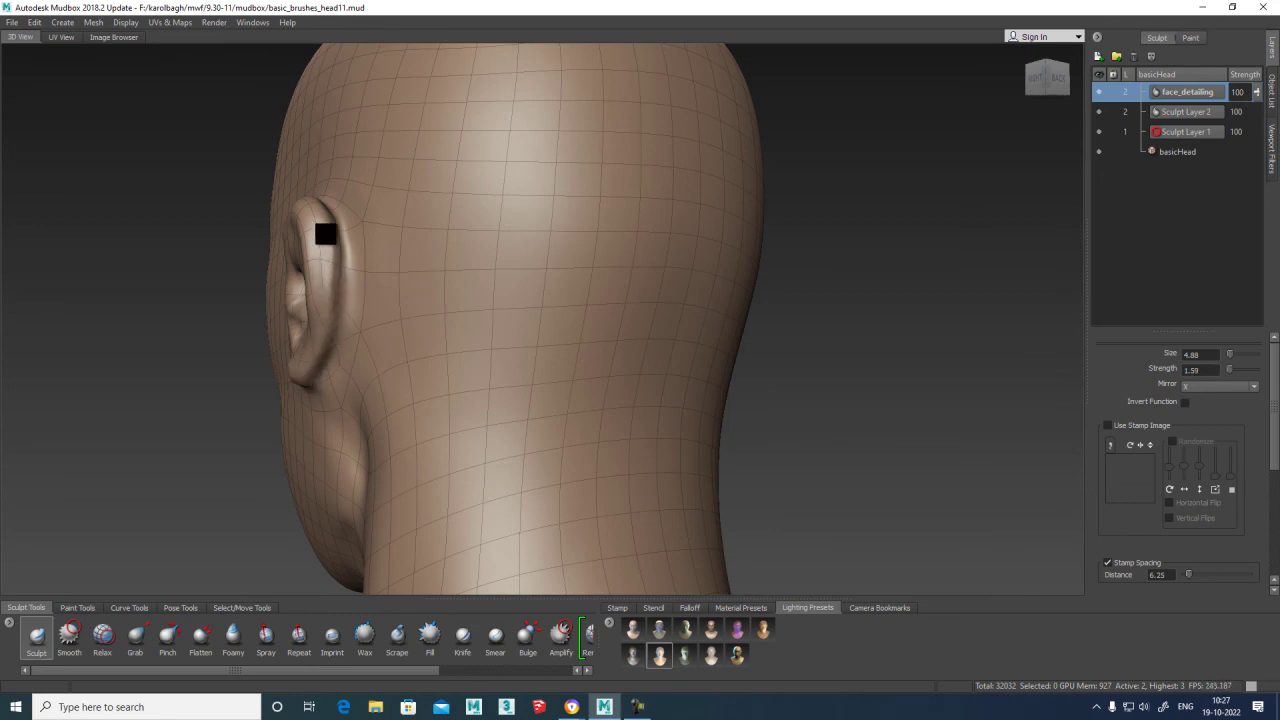
# Smooth the back edge and outer rim of the ear at size 4.88 and smoothing strength 61.00.
pyautogui.keyDown('alt'); pyautogui.moveTo(334, 294); pyautogui.dragTo(337, 289); pyautogui.keyUp('alt')
pyautogui.press('shift')
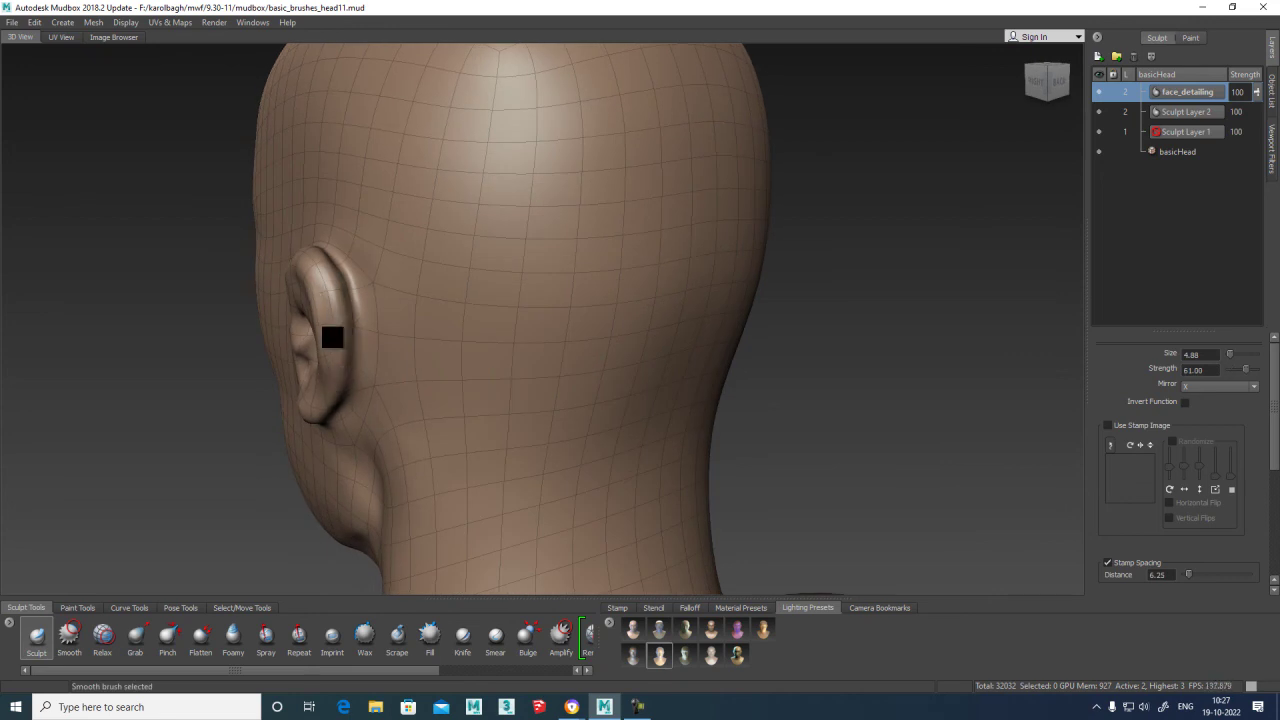
pyautogui.keyDown('alt'); pyautogui.moveTo(400, 260); pyautogui.dragTo(512, 266); pyautogui.keyUp('alt')
pyautogui.moveTo(510, 322)
pyautogui.keyDown('shift'); pyautogui.mouseDown()
pyautogui.moveTo(500, 245)
pyautogui.moveTo(530, 288)
pyautogui.moveTo(374, 251)
pyautogui.moveTo(390, 248)
pyautogui.mouseUp(); pyautogui.keyUp('shift')
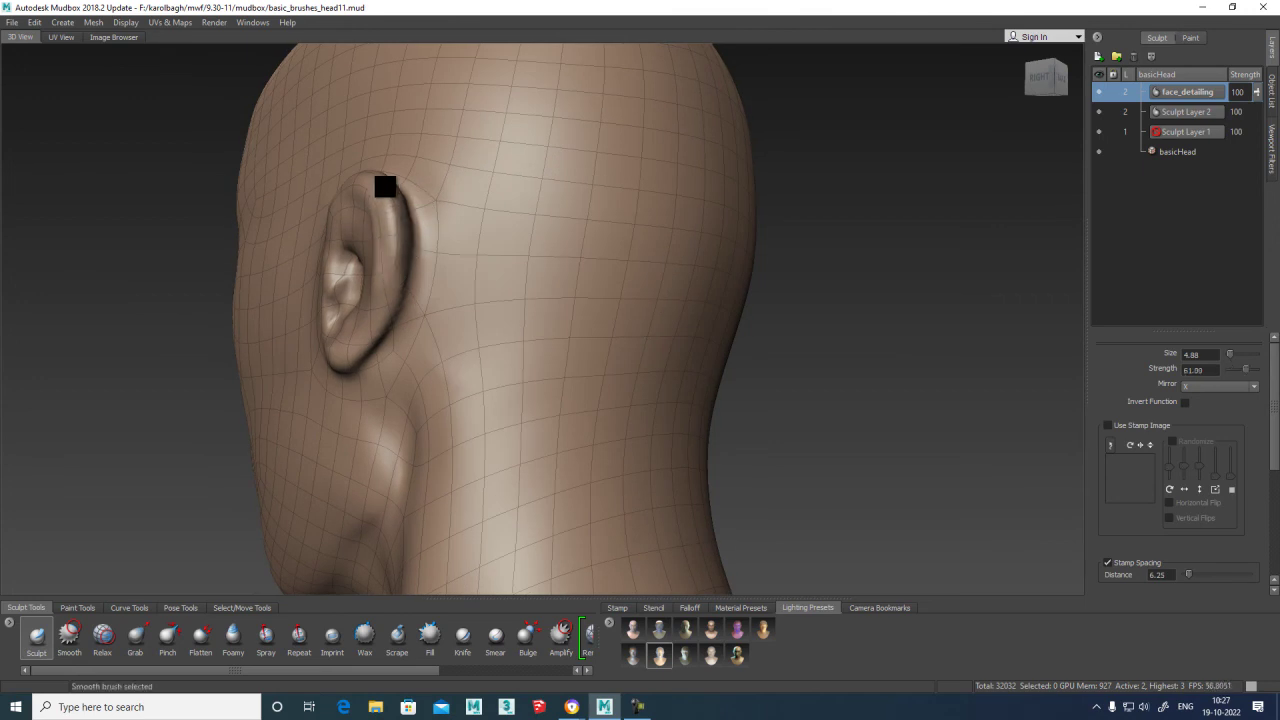
pyautogui.keyDown('alt'); pyautogui.moveTo(427, 257); pyautogui.dragTo(429, 275); pyautogui.keyUp('alt')
pyautogui.moveTo(431, 293)
pyautogui.keyDown('shift'); pyautogui.mouseDown()
pyautogui.moveTo(414, 290)
pyautogui.moveTo(454, 353)
pyautogui.moveTo(446, 319)
pyautogui.mouseUp(); pyautogui.keyUp('shift')
pyautogui.keyDown('shift'); pyautogui.moveTo(368, 292); pyautogui.dragTo(534, 323); pyautogui.keyUp('shift')
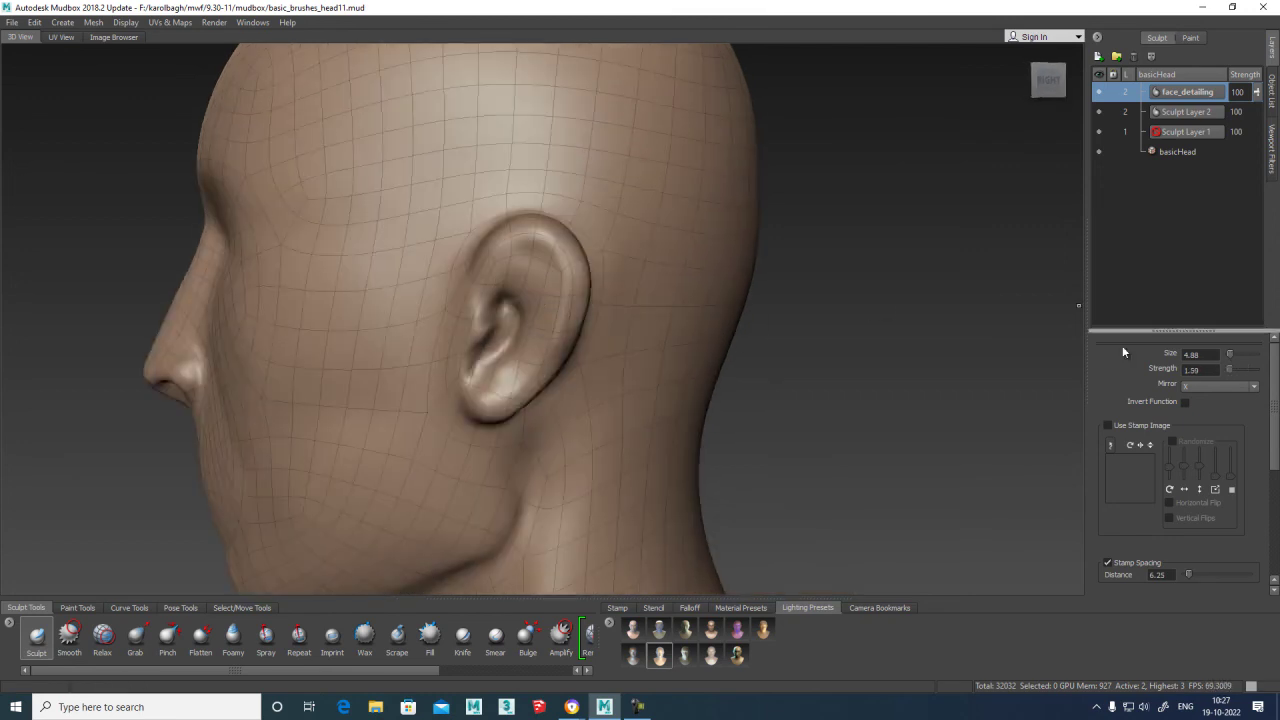
# Carve the groove inside the ear's outer rim and the upper inner folds with the Sculpt brush at size 3.30 and strength -4.00.
pyautogui.write('-4.00')
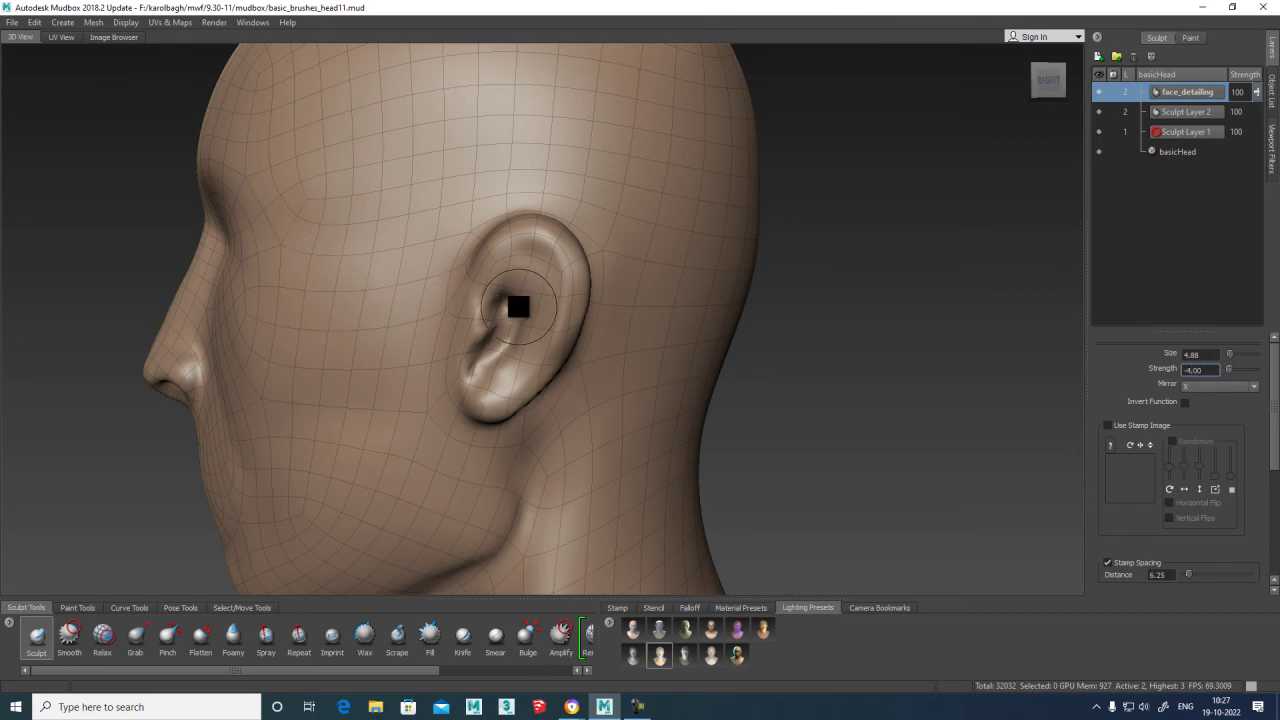
pyautogui.moveTo(523, 297)
pyautogui.mouseDown()
pyautogui.moveTo(537, 251)
pyautogui.moveTo(560, 282)
pyautogui.mouseUp()
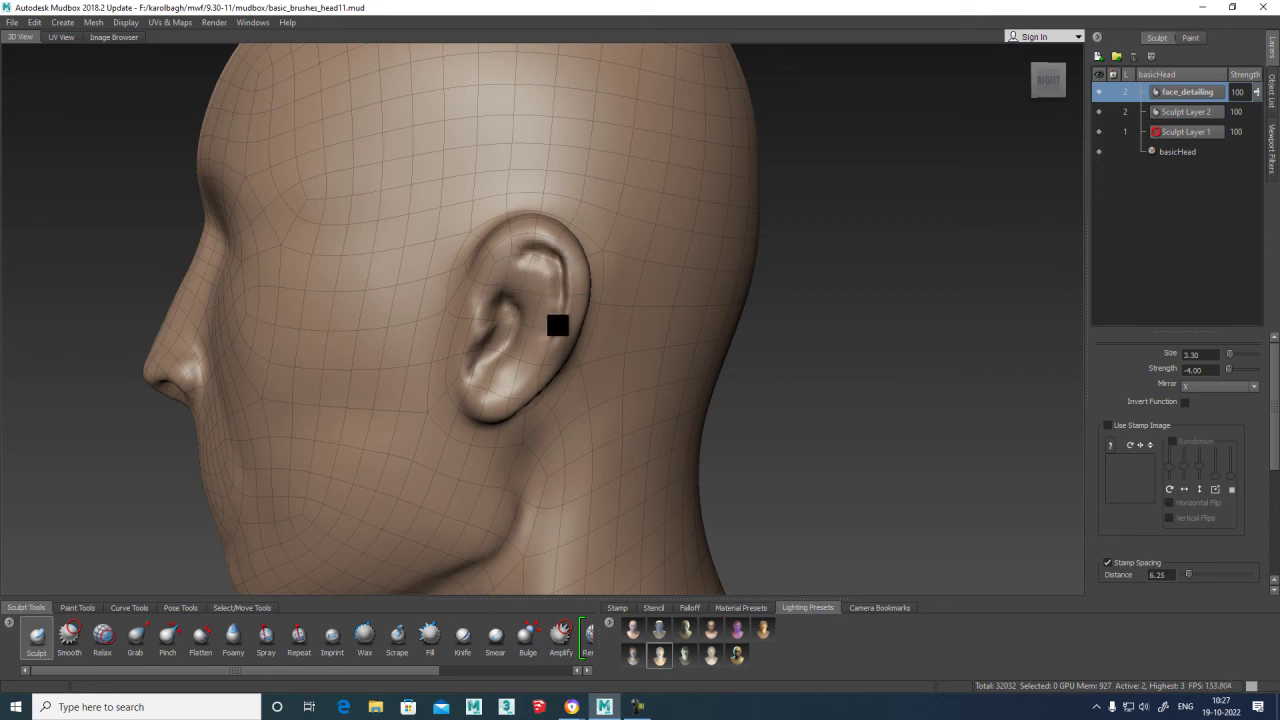
pyautogui.moveTo(535, 360)
pyautogui.mouseDown()
pyautogui.moveTo(503, 380)
pyautogui.moveTo(553, 316)
pyautogui.mouseUp()
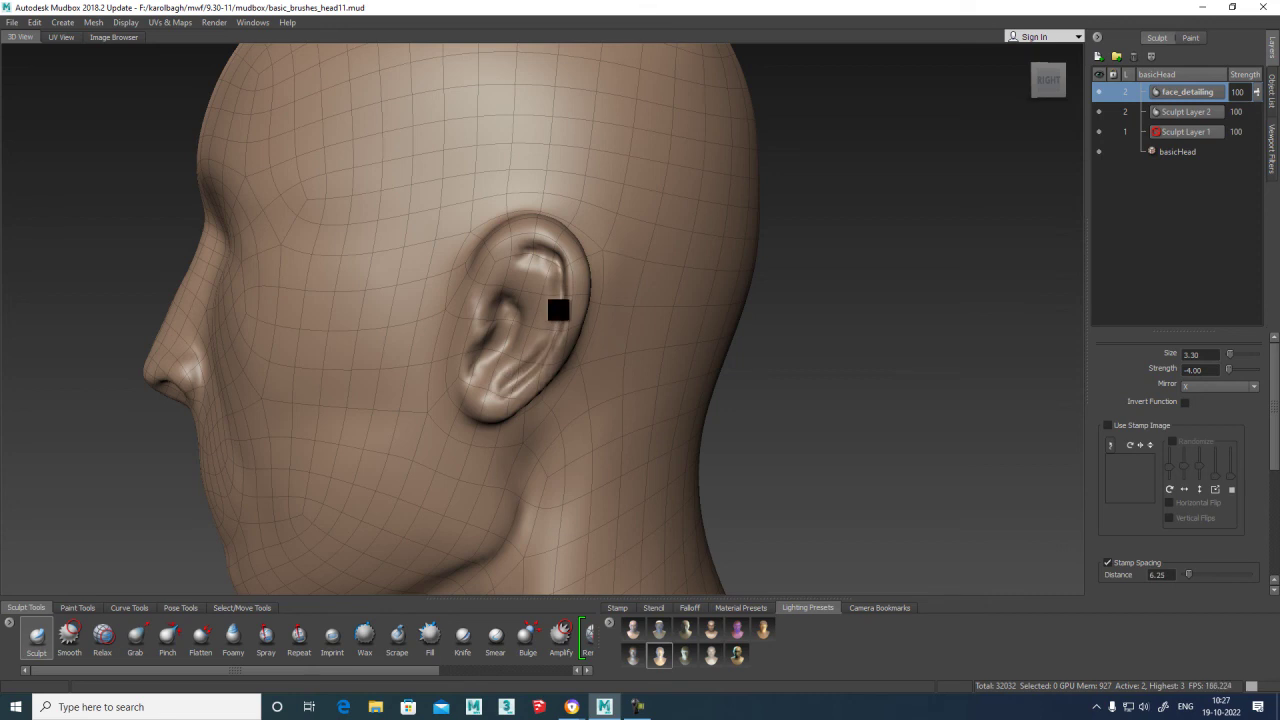
pyautogui.moveTo(555, 263); pyautogui.dragTo(513, 254)
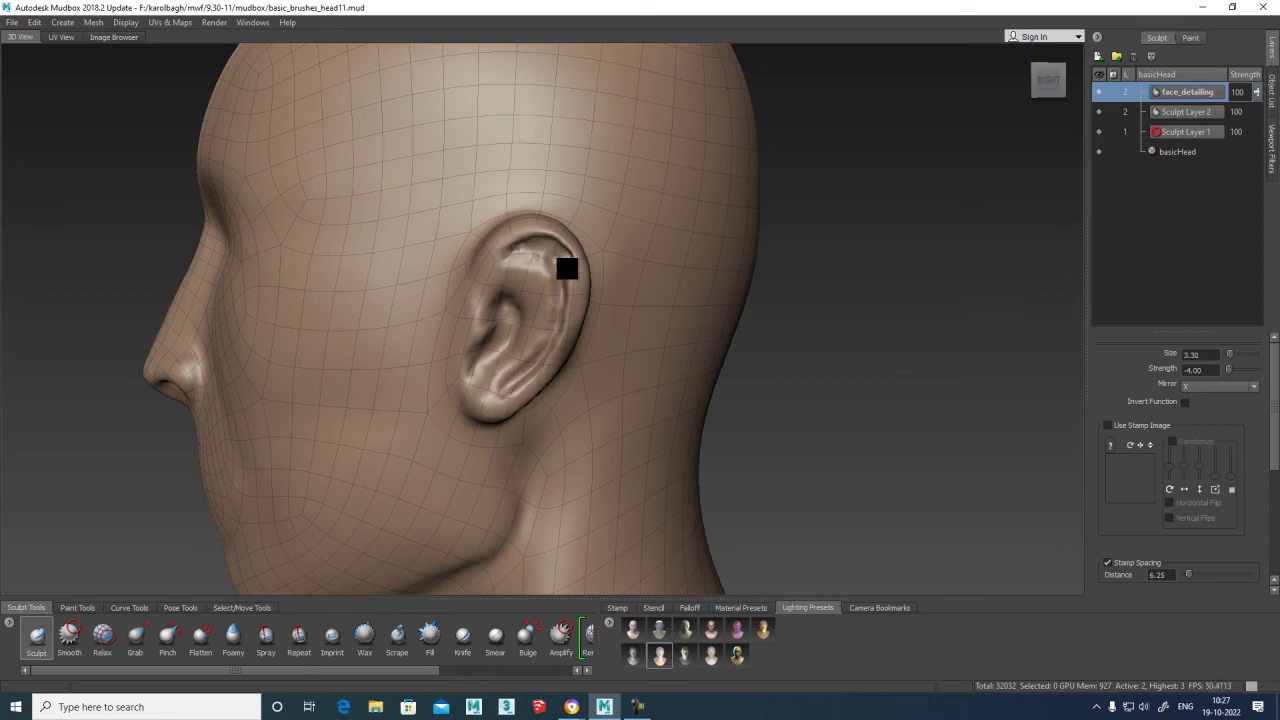
pyautogui.moveTo(569, 264)
pyautogui.keyDown('shift'); pyautogui.mouseDown()
pyautogui.moveTo(563, 247)
pyautogui.moveTo(514, 247)
pyautogui.moveTo(564, 246)
pyautogui.moveTo(559, 318)
pyautogui.moveTo(491, 389)
pyautogui.mouseUp(); pyautogui.keyUp('shift')
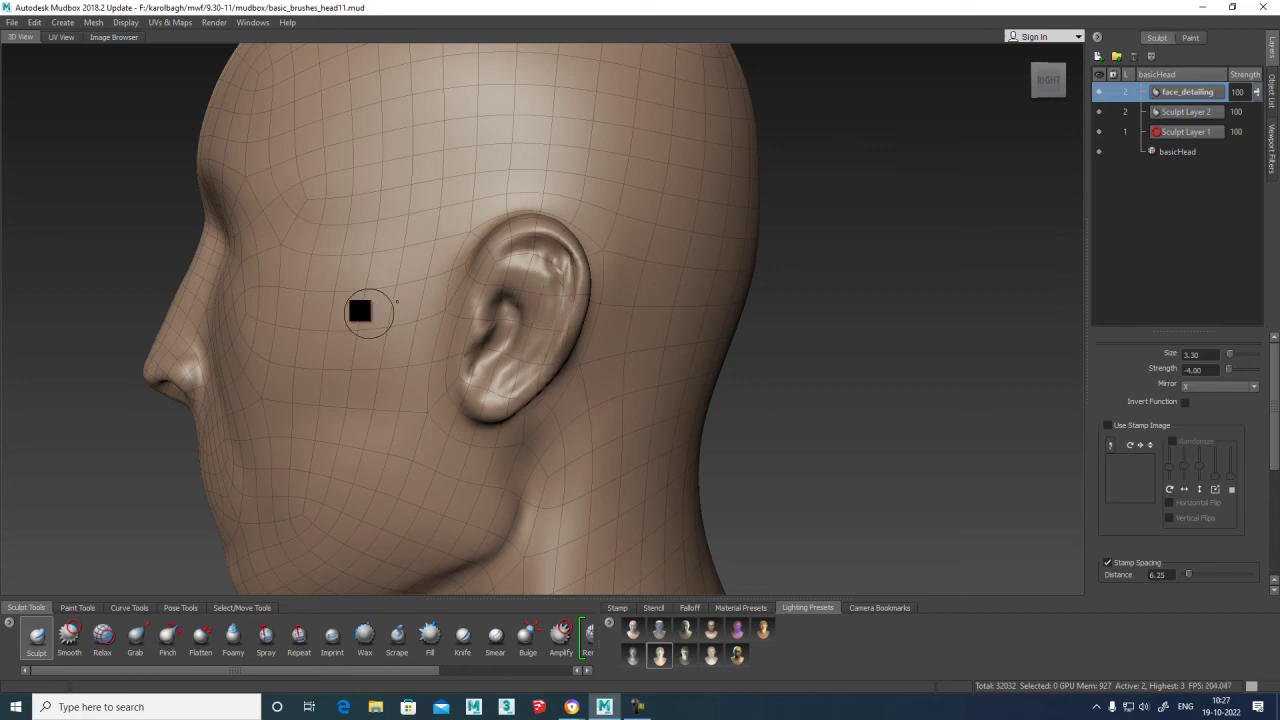
pyautogui.moveTo(519, 259)
pyautogui.mouseDown()
pyautogui.moveTo(534, 247)
pyautogui.moveTo(526, 271)
pyautogui.moveTo(540, 278)
pyautogui.mouseUp()
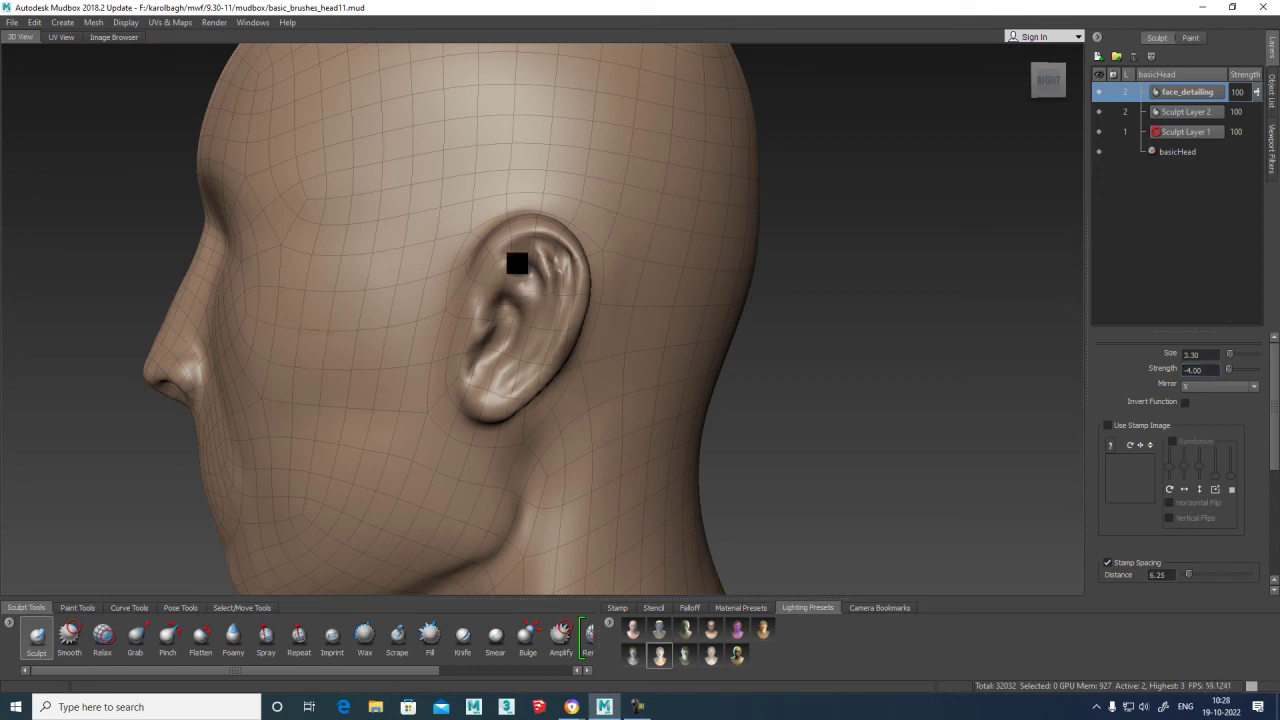
pyautogui.moveTo(537, 270); pyautogui.dragTo(535, 270)
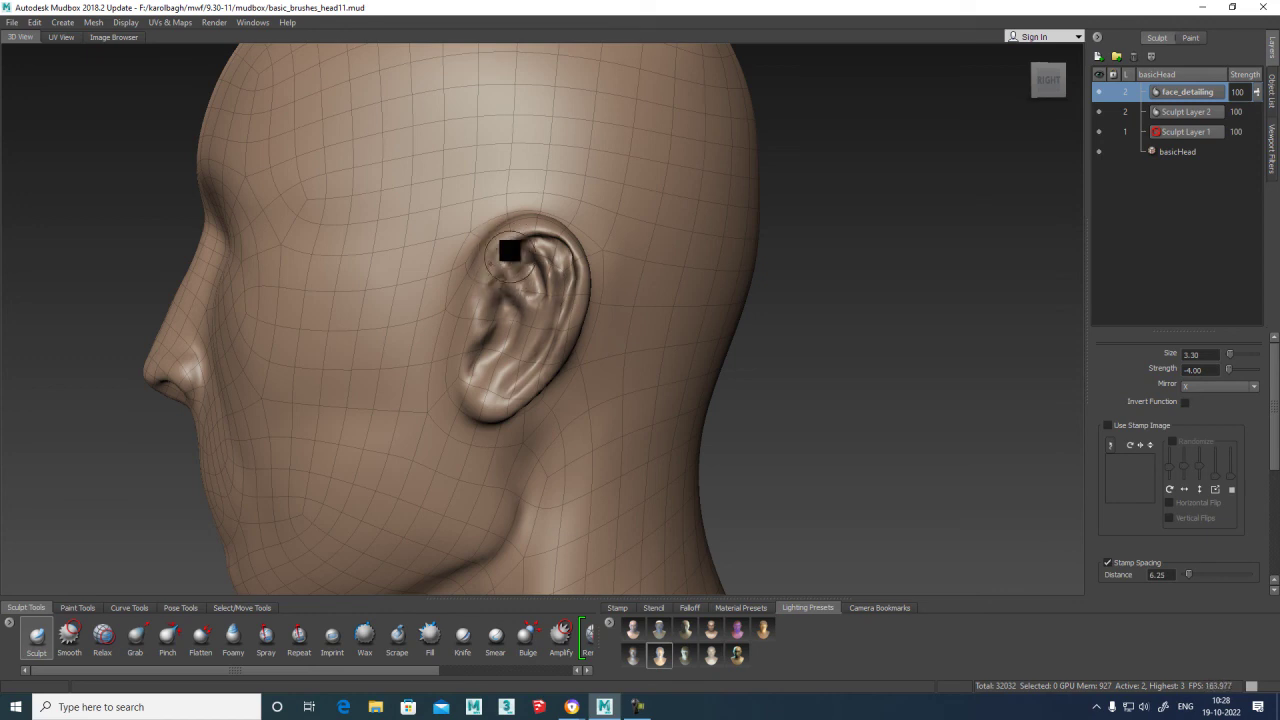
# Smooth the carved inner ear folds and build them up with the Sculpt brush at size 3.30 and strength 1.16.
pyautogui.press('shift')
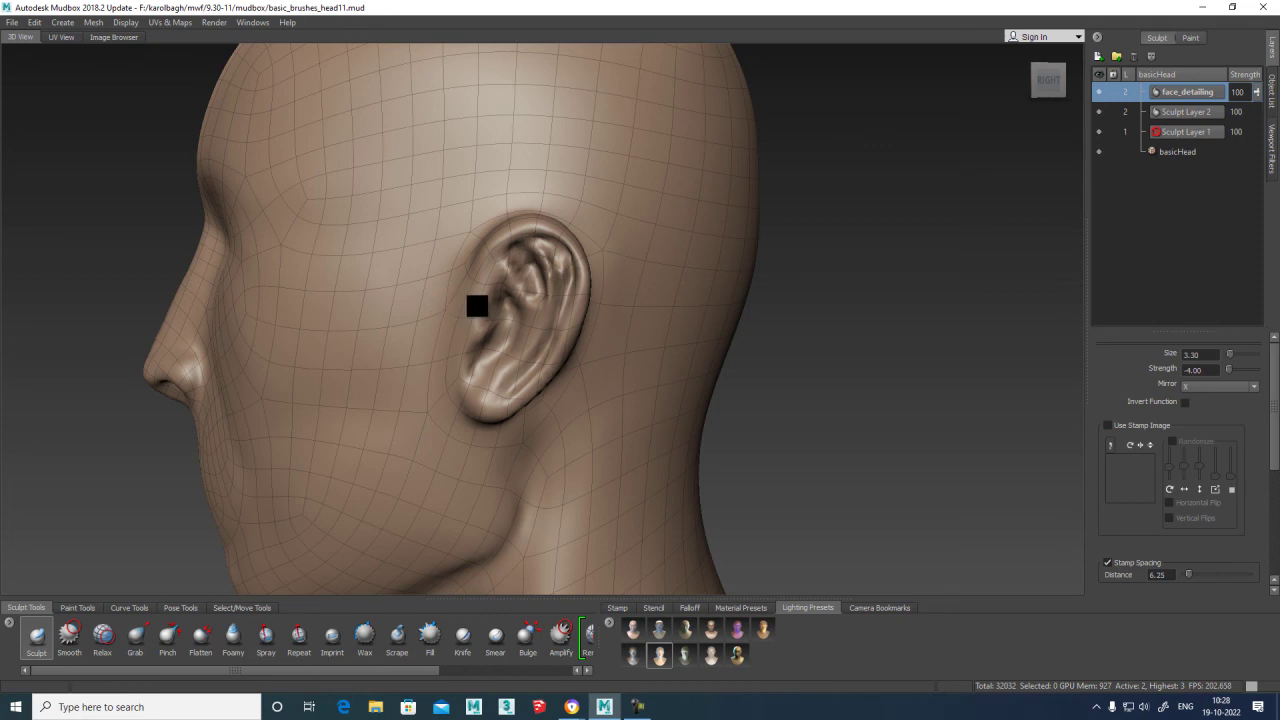
pyautogui.press('shift')
pyautogui.moveTo(509, 266)
pyautogui.keyDown('shift'); pyautogui.mouseDown()
pyautogui.moveTo(543, 263)
pyautogui.moveTo(543, 306)
pyautogui.moveTo(553, 266)
pyautogui.moveTo(514, 280)
pyautogui.moveTo(503, 267)
pyautogui.moveTo(514, 283)
pyautogui.moveTo(537, 257)
pyautogui.moveTo(534, 337)
pyautogui.moveTo(539, 257)
pyautogui.moveTo(554, 291)
pyautogui.mouseUp(); pyautogui.keyUp('shift')
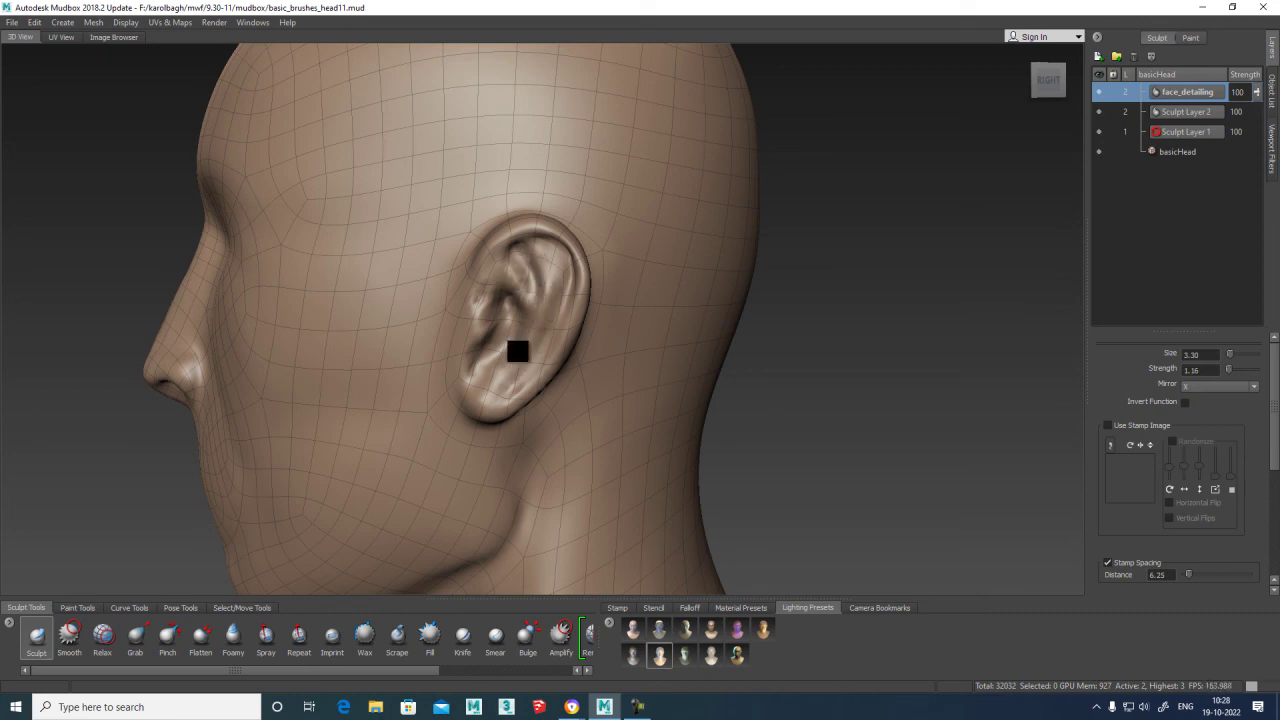
pyautogui.moveTo(551, 280)
pyautogui.keyDown('shift'); pyautogui.mouseDown()
pyautogui.moveTo(537, 297)
pyautogui.moveTo(543, 267)
pyautogui.mouseUp(); pyautogui.keyUp('shift')
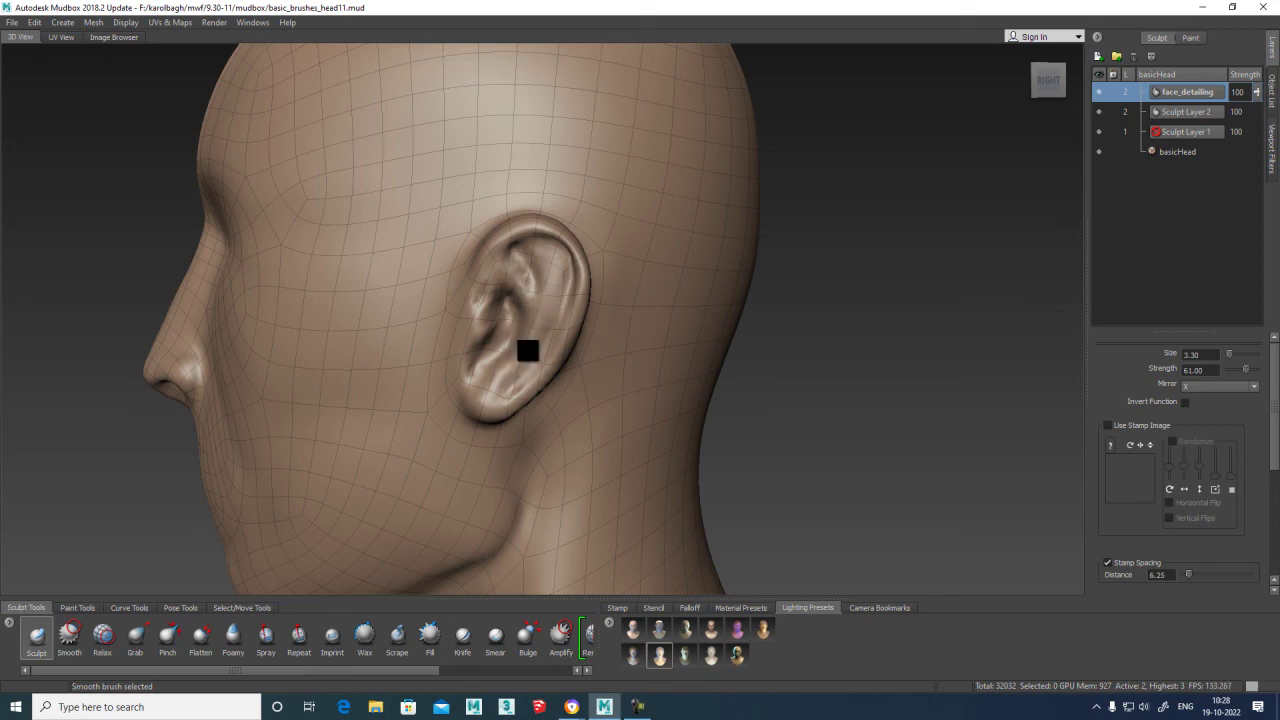
# Refine the ear's outer rim from front and back with the Sculpt brush at size 3.30 and strength 1.16, and smooth it.
pyautogui.keyDown('alt'); pyautogui.moveTo(782, 362); pyautogui.dragTo(949, 363); pyautogui.keyUp('alt')
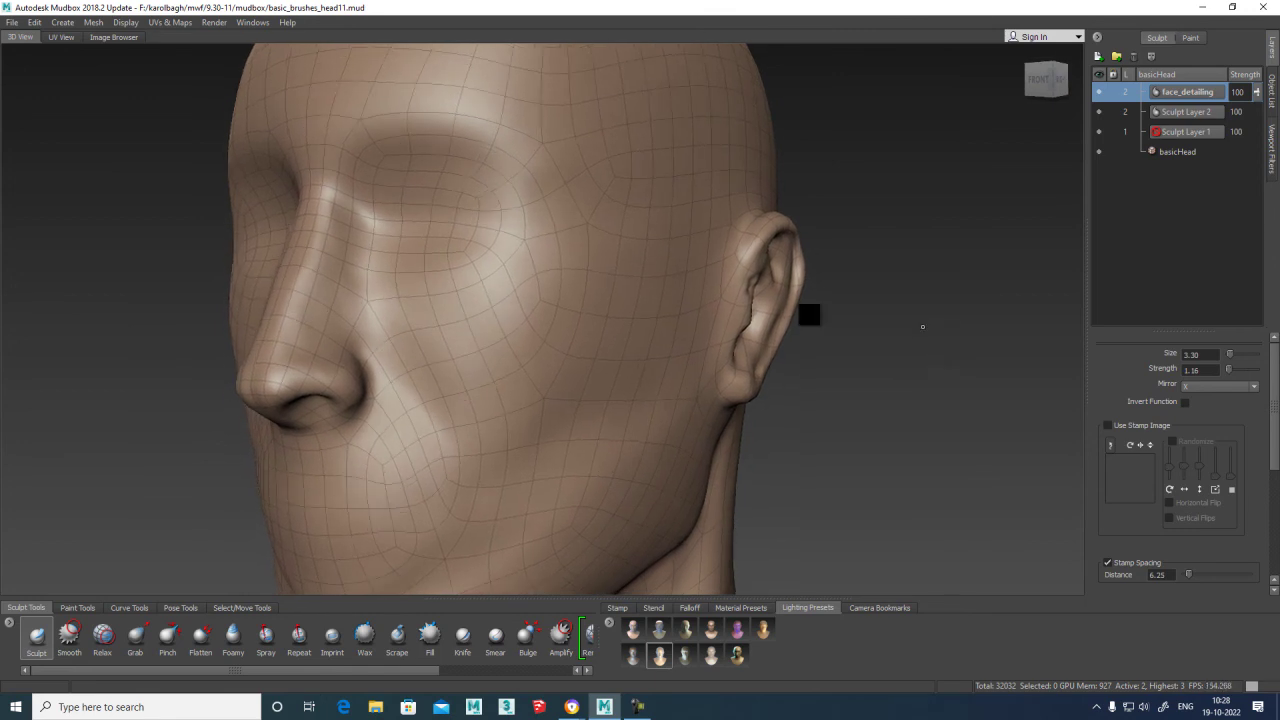
pyautogui.keyDown('alt'); pyautogui.moveTo(851, 294); pyautogui.dragTo(784, 265); pyautogui.keyUp('alt')
pyautogui.press('shift')
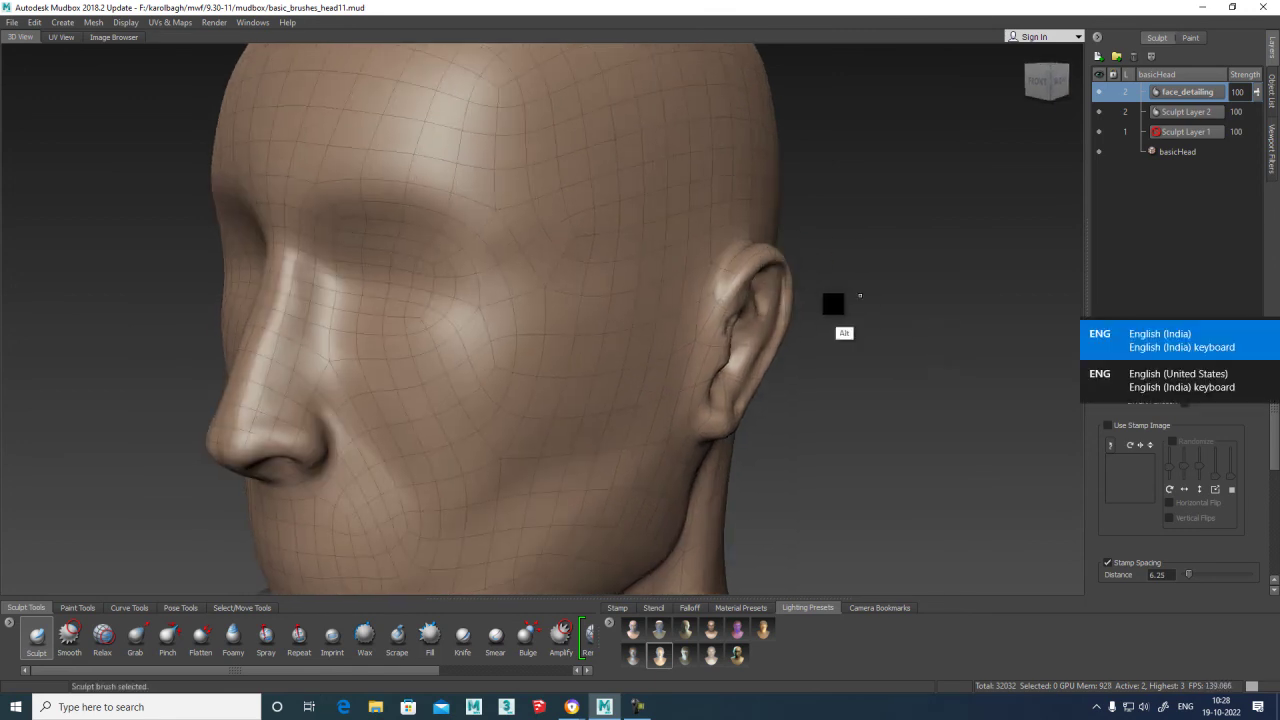
pyautogui.keyDown('alt'); pyautogui.moveTo(843, 289); pyautogui.dragTo(750, 382); pyautogui.keyUp('alt')
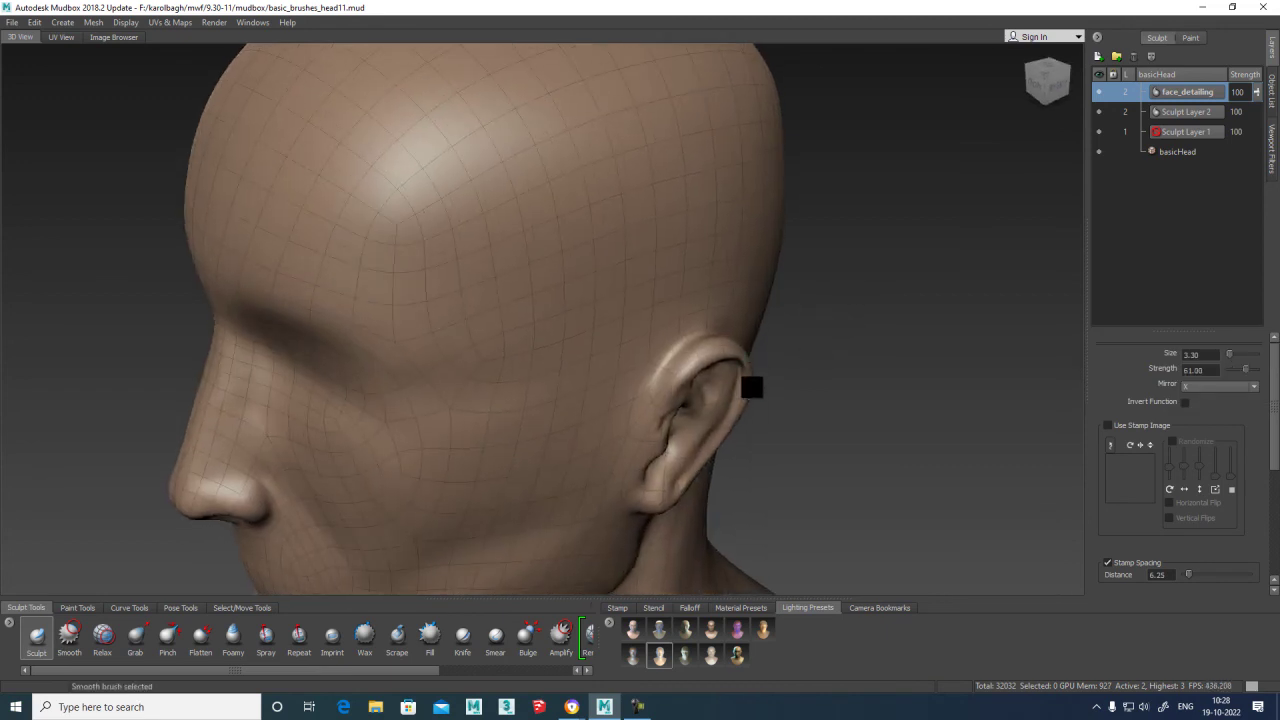
pyautogui.keyDown('alt'); pyautogui.moveTo(829, 300); pyautogui.dragTo(554, 322); pyautogui.keyUp('alt')
pyautogui.press('shift')
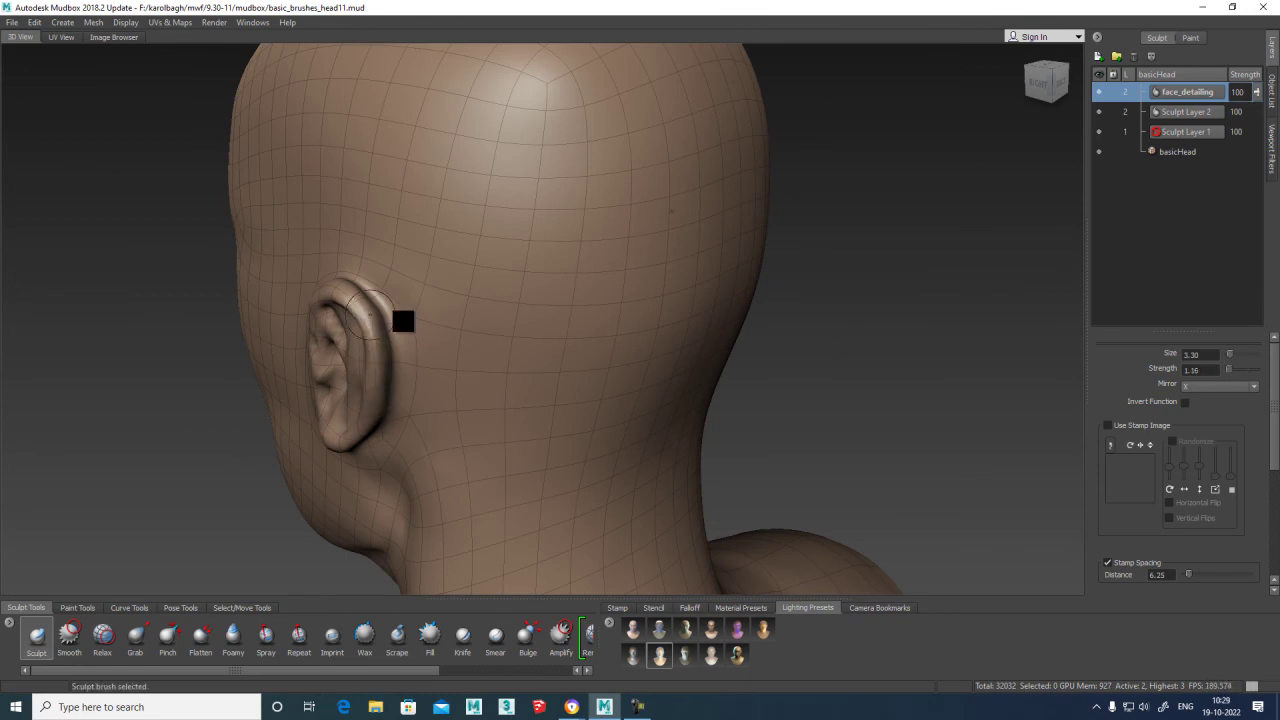
pyautogui.moveTo(557, 331)
pyautogui.keyDown('alt'); pyautogui.mouseDown()
pyautogui.moveTo(694, 331)
pyautogui.moveTo(815, 293)
pyautogui.moveTo(834, 344)
pyautogui.moveTo(857, 286)
pyautogui.moveTo(774, 289)
pyautogui.mouseUp(); pyautogui.keyUp('alt')
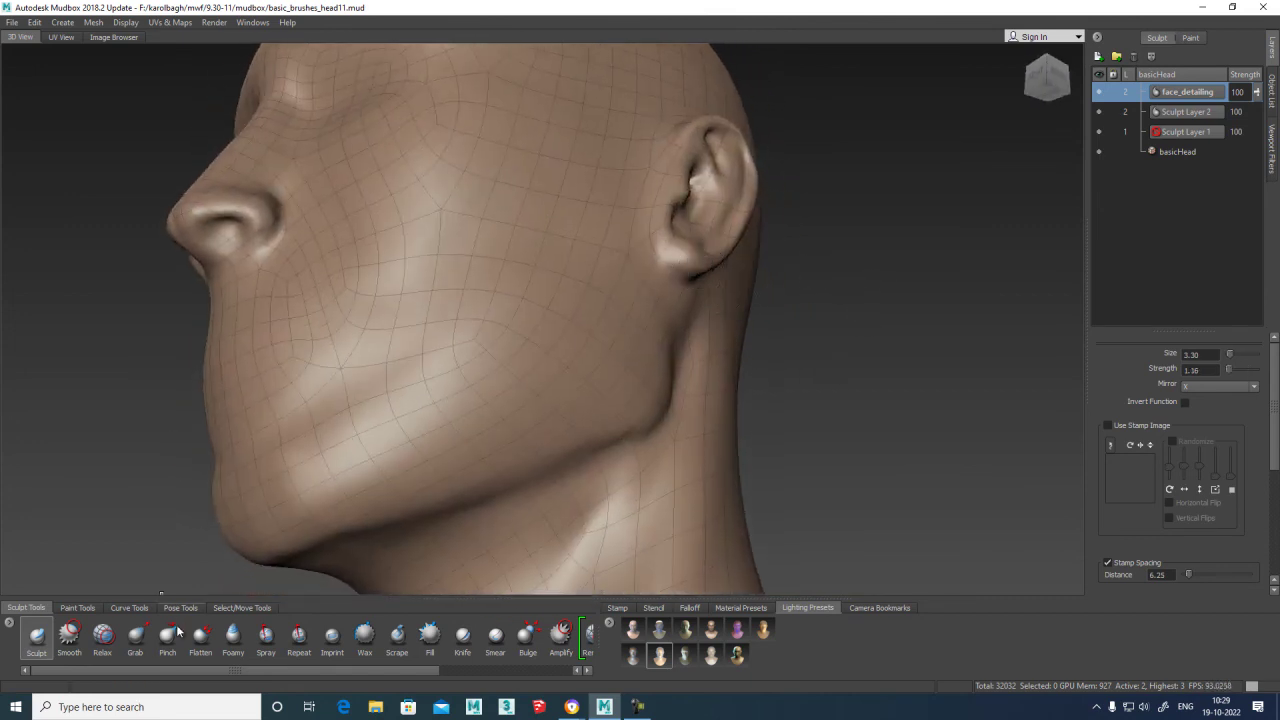
# Reshape the ear's lower back edge with the Grab brush at size 4.27 and strength 100.00, and smooth it.
pyautogui.click(135, 637)
pyautogui.moveTo(690, 265)
pyautogui.mouseDown()
pyautogui.moveTo(701, 258)
pyautogui.moveTo(691, 266)
pyautogui.moveTo(743, 289)
pyautogui.moveTo(563, 323)
pyautogui.mouseUp()
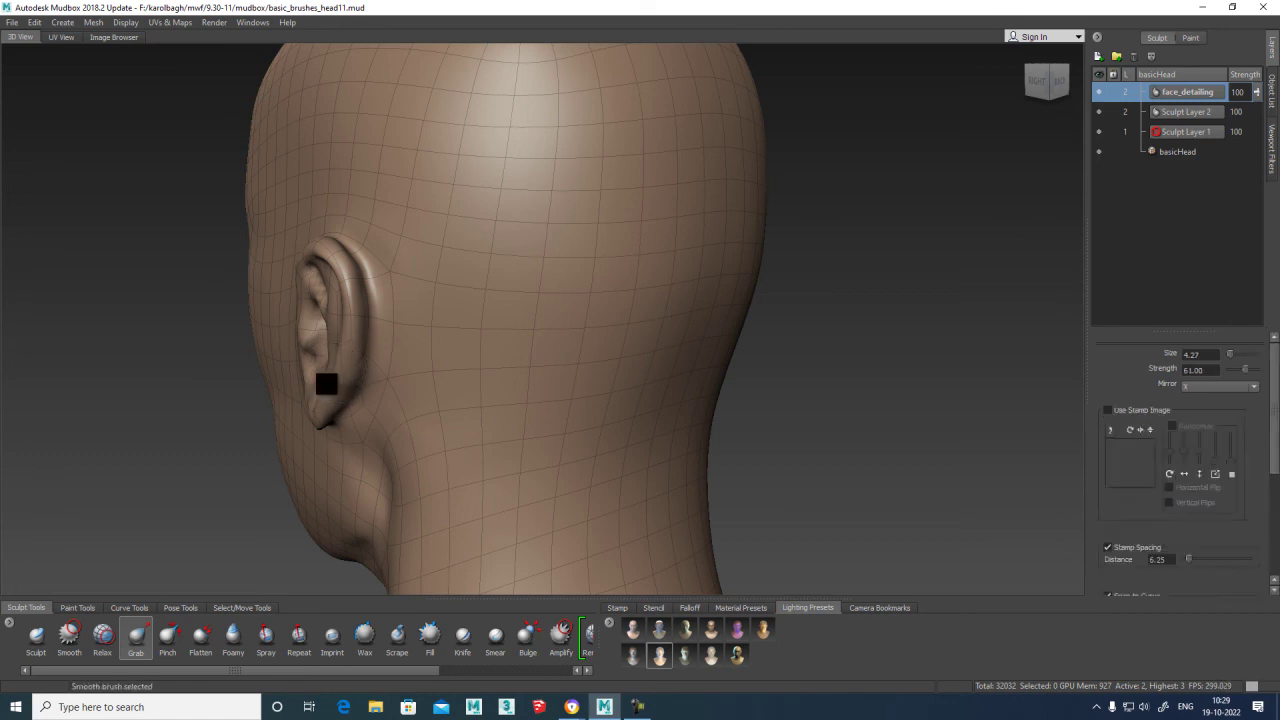
pyautogui.keyDown('alt'); pyautogui.moveTo(266, 451); pyautogui.dragTo(440, 420); pyautogui.keyUp('alt')
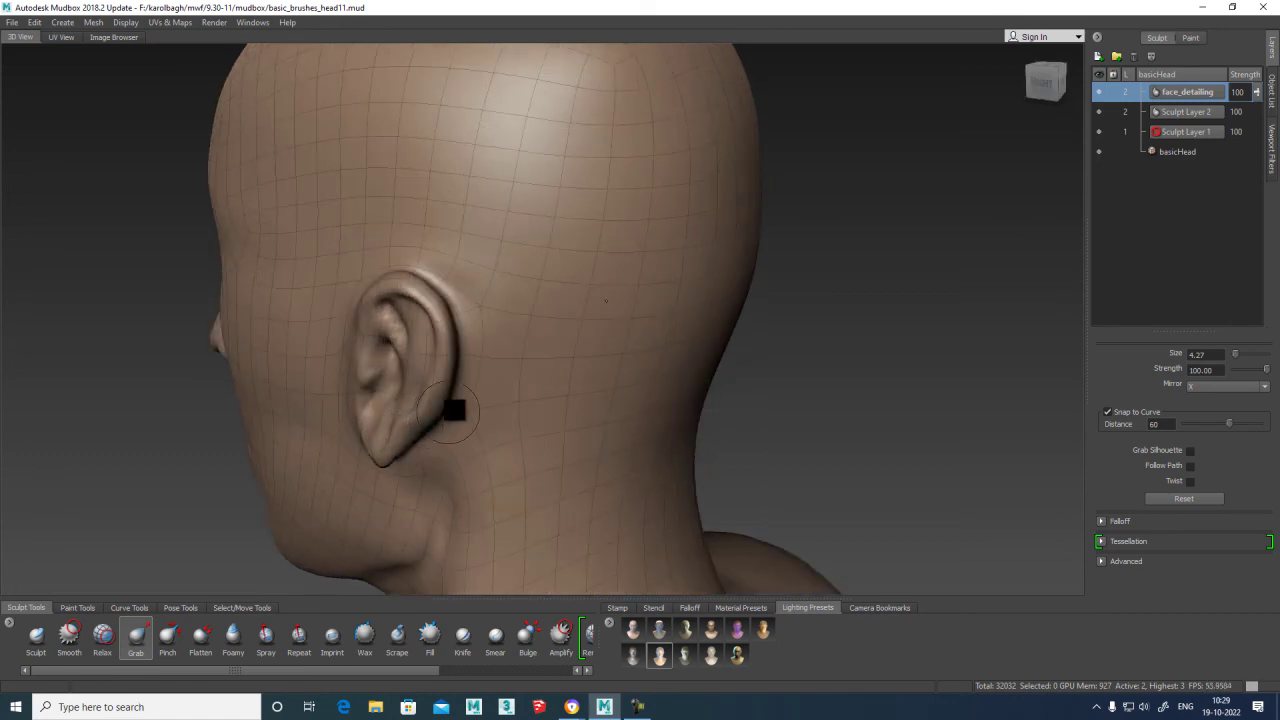
pyautogui.press('shift')
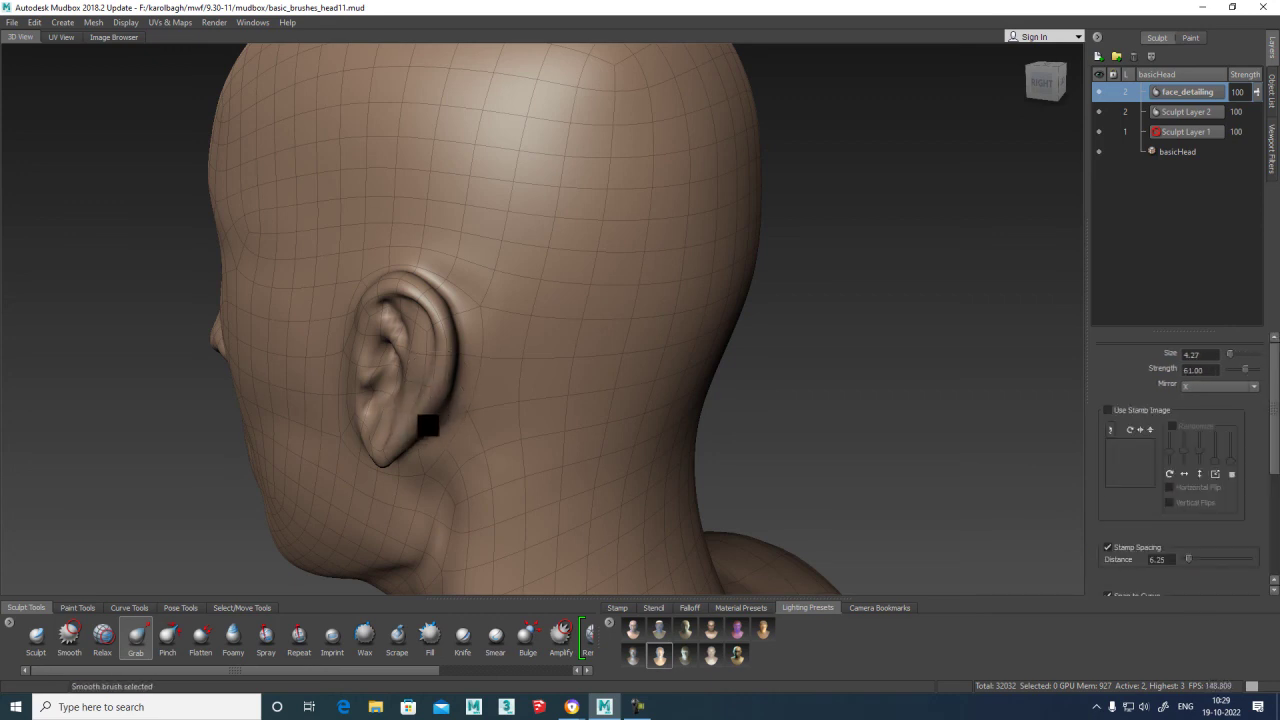
pyautogui.keyDown('alt'); pyautogui.moveTo(377, 446); pyautogui.dragTo(434, 411); pyautogui.keyUp('alt')
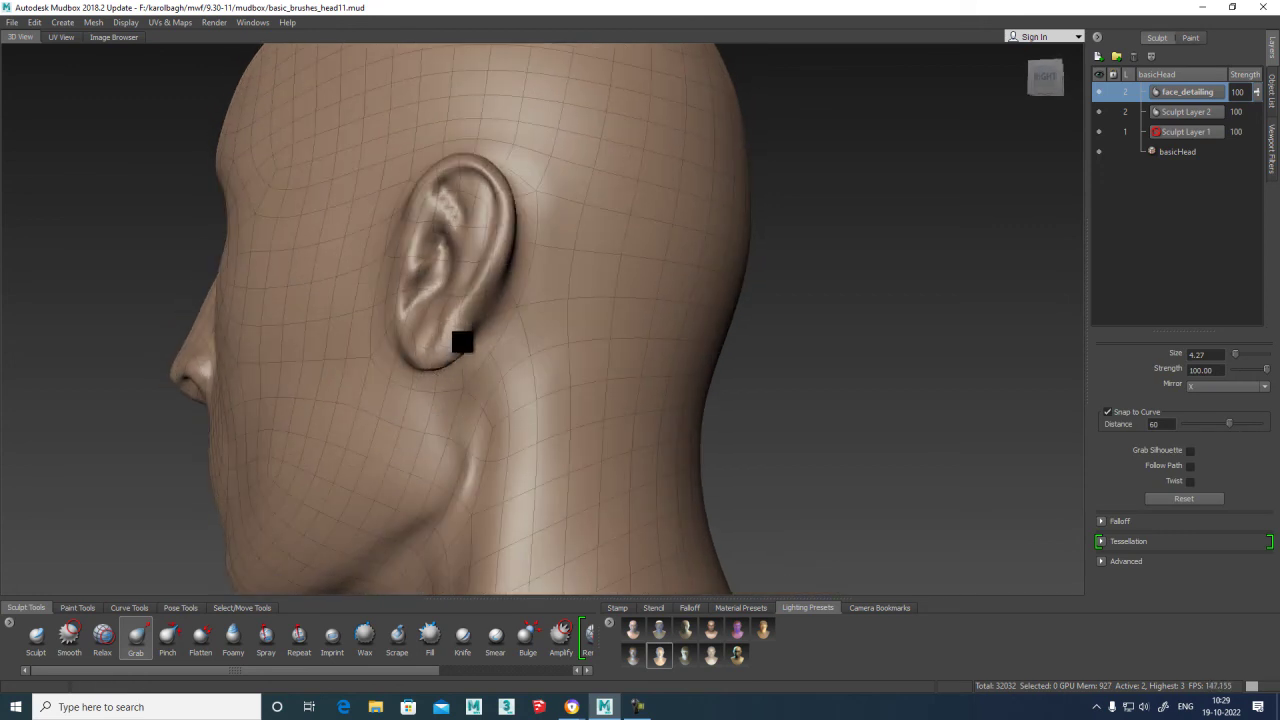
# Round the earlobe from below and from the side with the Grab brush, smoothing it at strength 61.00.
pyautogui.keyDown('alt'); pyautogui.moveTo(429, 357); pyautogui.dragTo(546, 314); pyautogui.keyUp('alt')
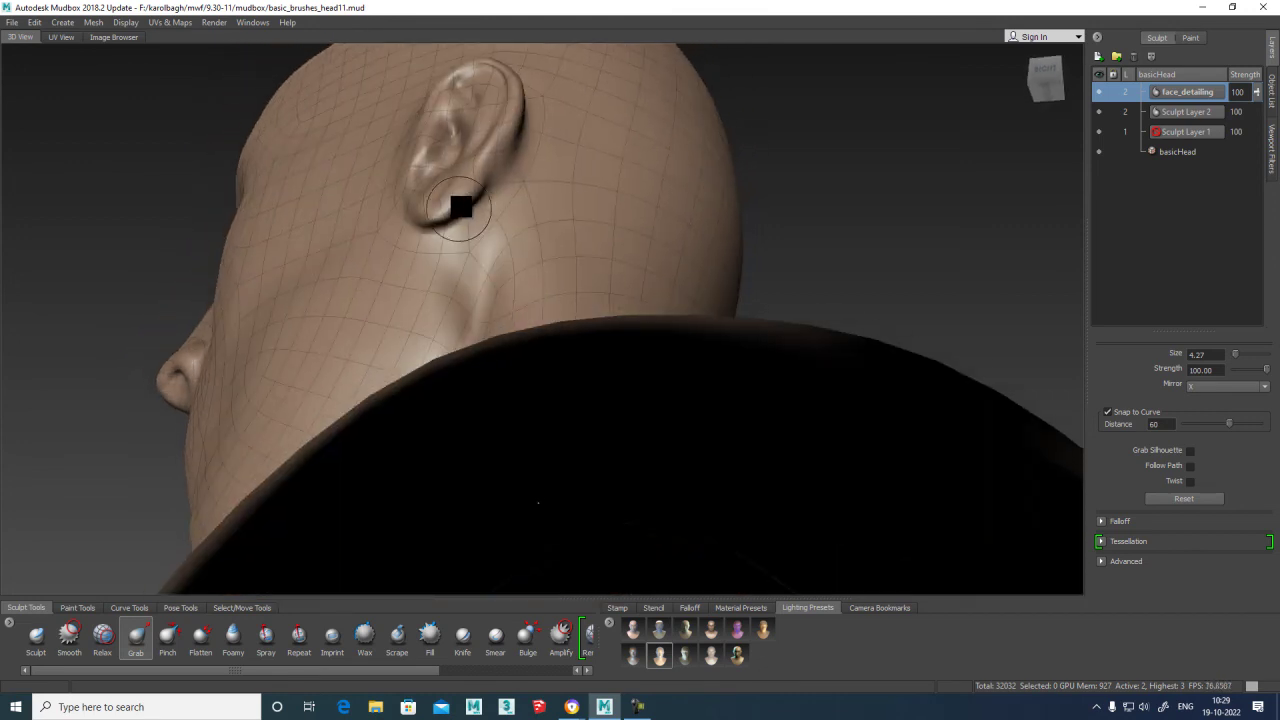
pyautogui.keyDown('alt'); pyautogui.moveTo(486, 197); pyautogui.dragTo(591, 343); pyautogui.keyUp('alt')
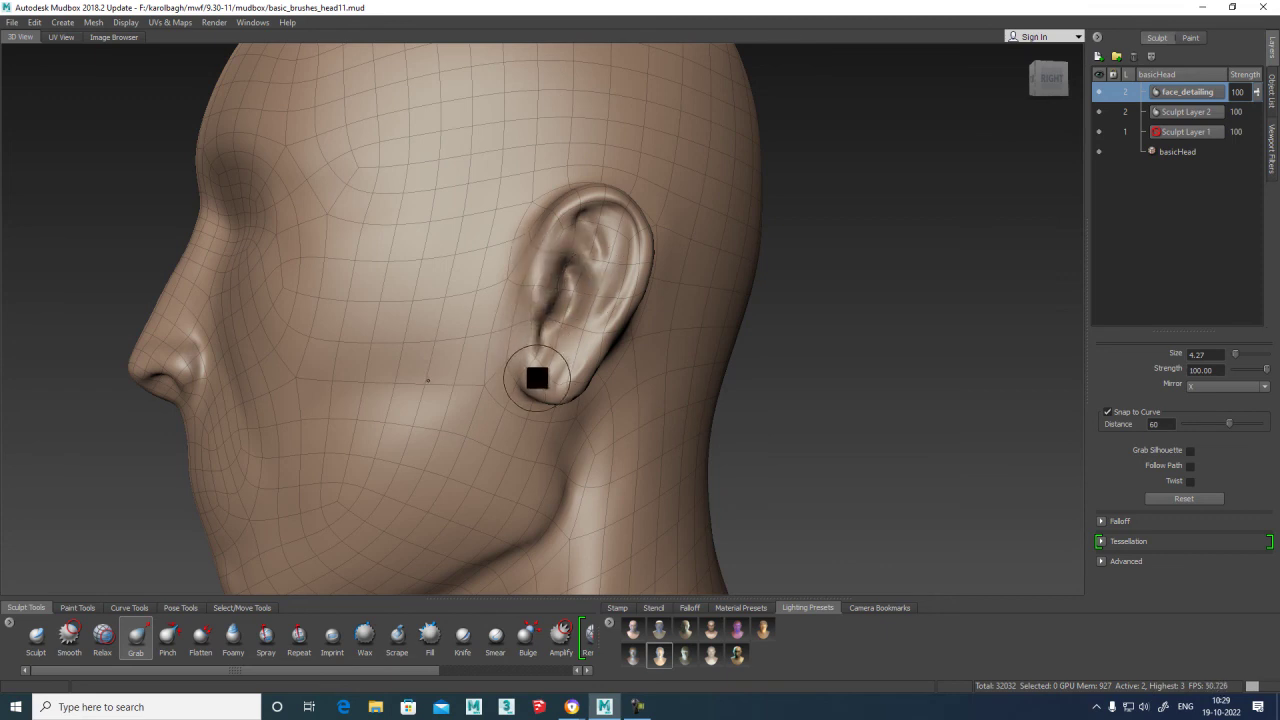
pyautogui.press('shift')
pyautogui.press('shift')
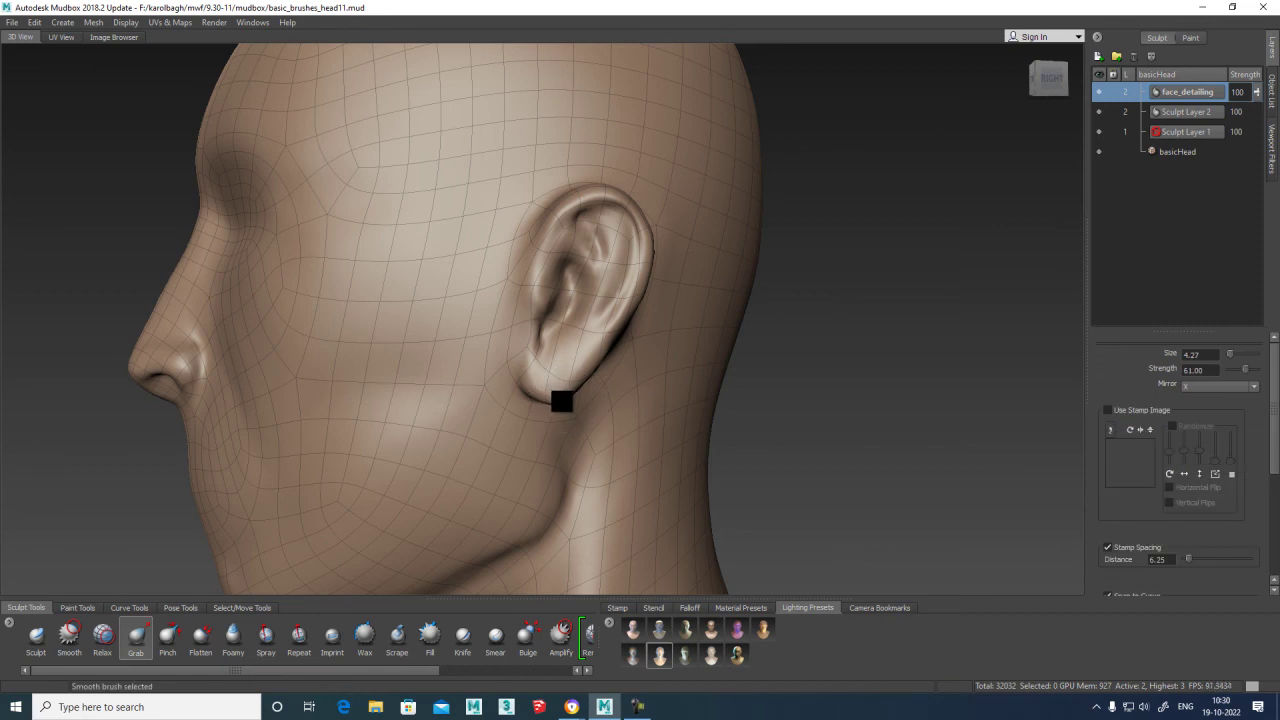
pyautogui.keyDown('alt'); pyautogui.moveTo(623, 337); pyautogui.dragTo(477, 360); pyautogui.keyUp('alt')
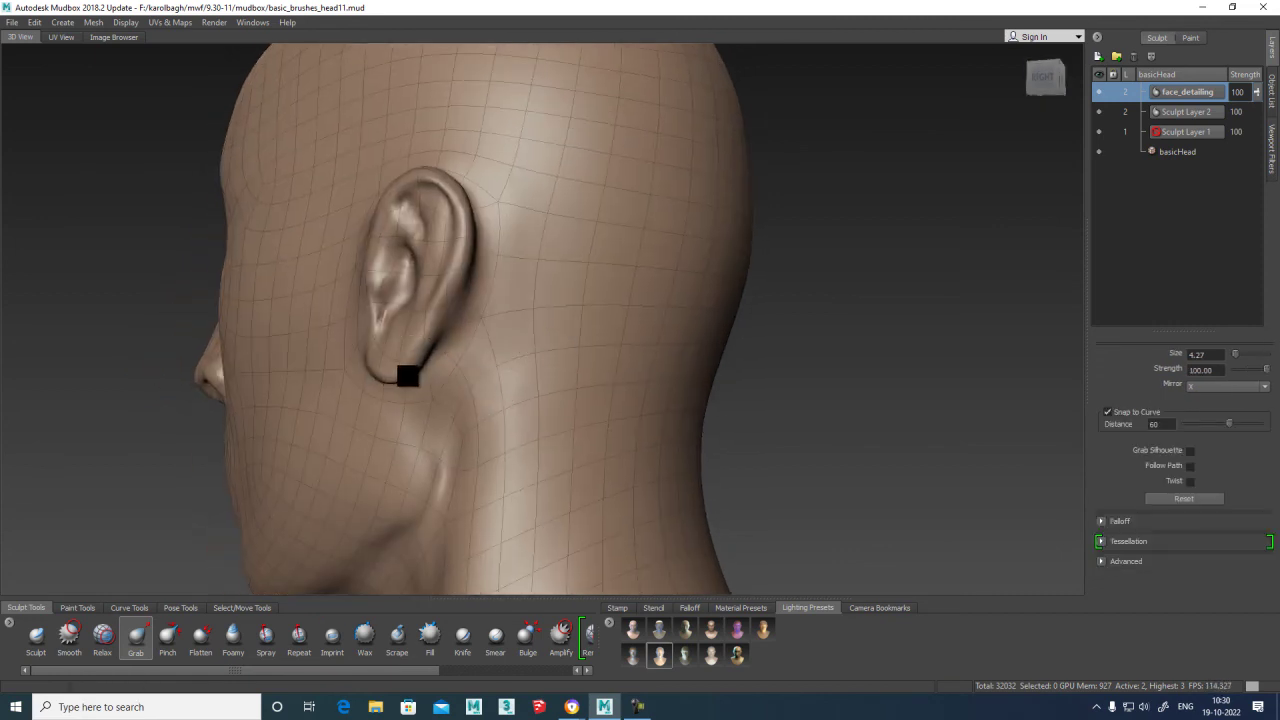
# Carve the crease behind the ear with the Sculpt brush at size 4.27 and strength -4.00.
pyautogui.click(38, 633)
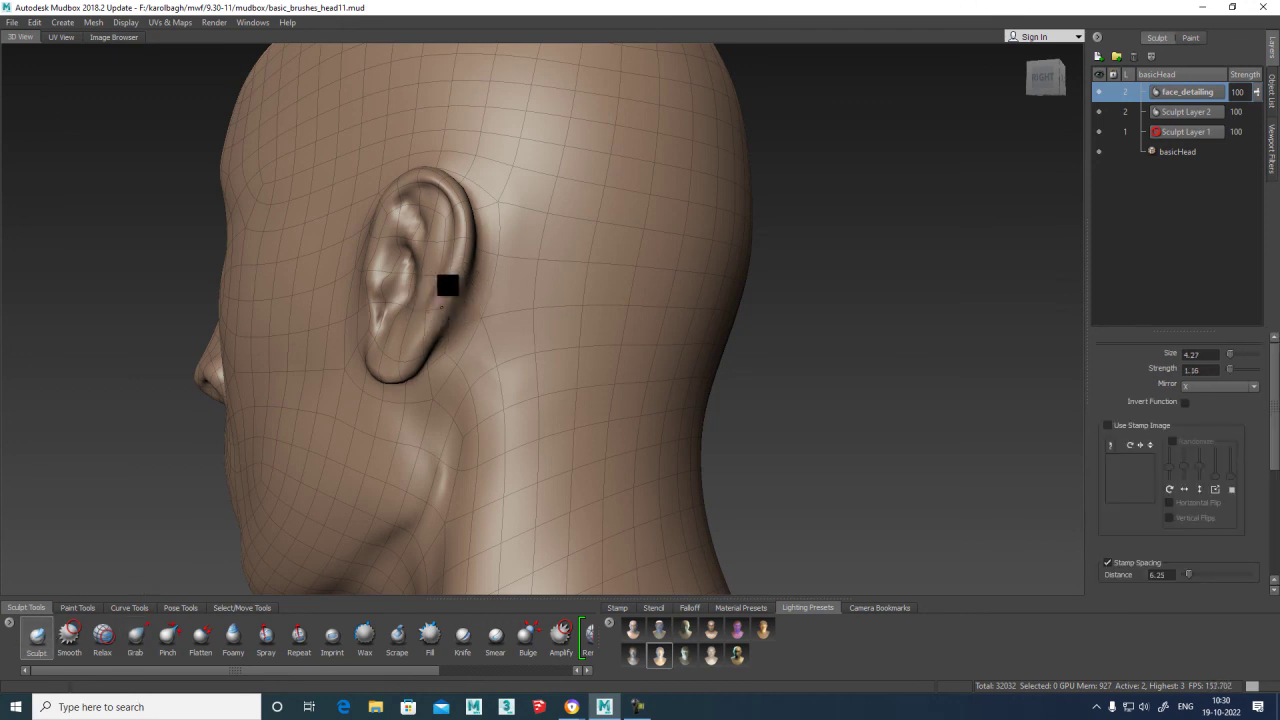
pyautogui.keyDown('alt'); pyautogui.moveTo(451, 306); pyautogui.dragTo(380, 346); pyautogui.keyUp('alt')
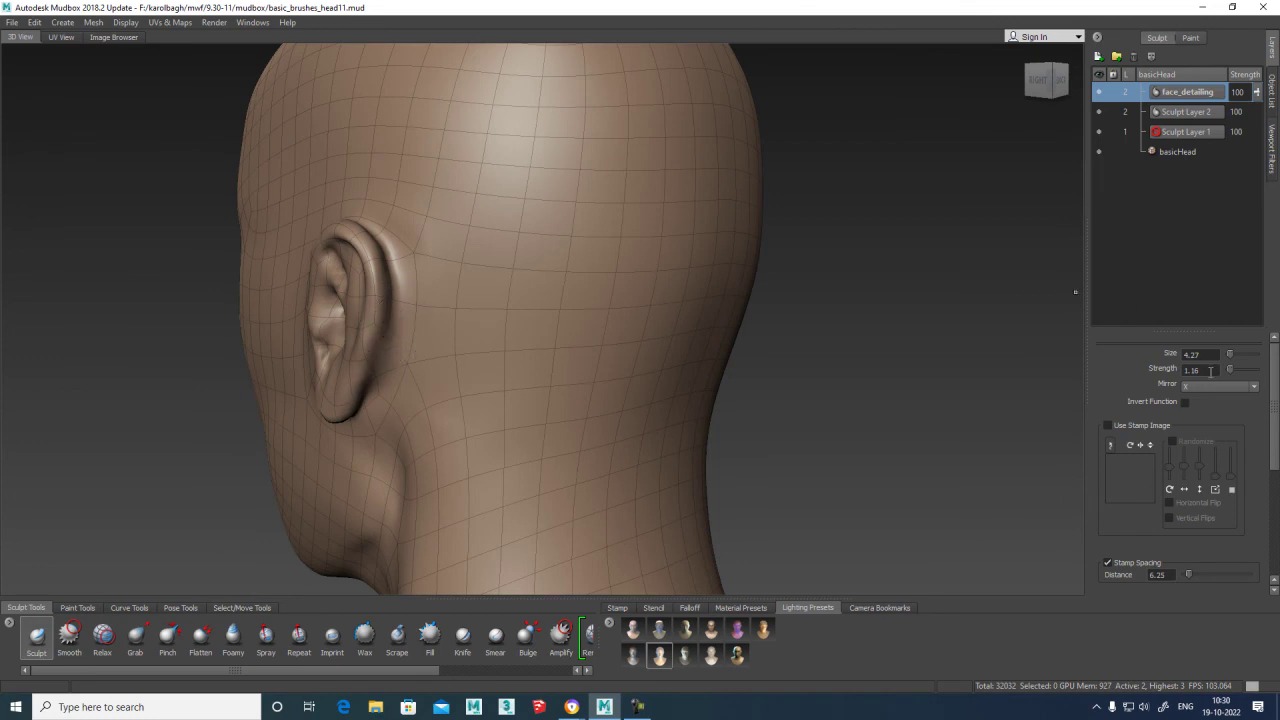
pyautogui.write('-4.00')
pyautogui.press('Return')
pyautogui.keyDown('alt'); pyautogui.moveTo(640, 389); pyautogui.dragTo(303, 269); pyautogui.keyUp('alt')
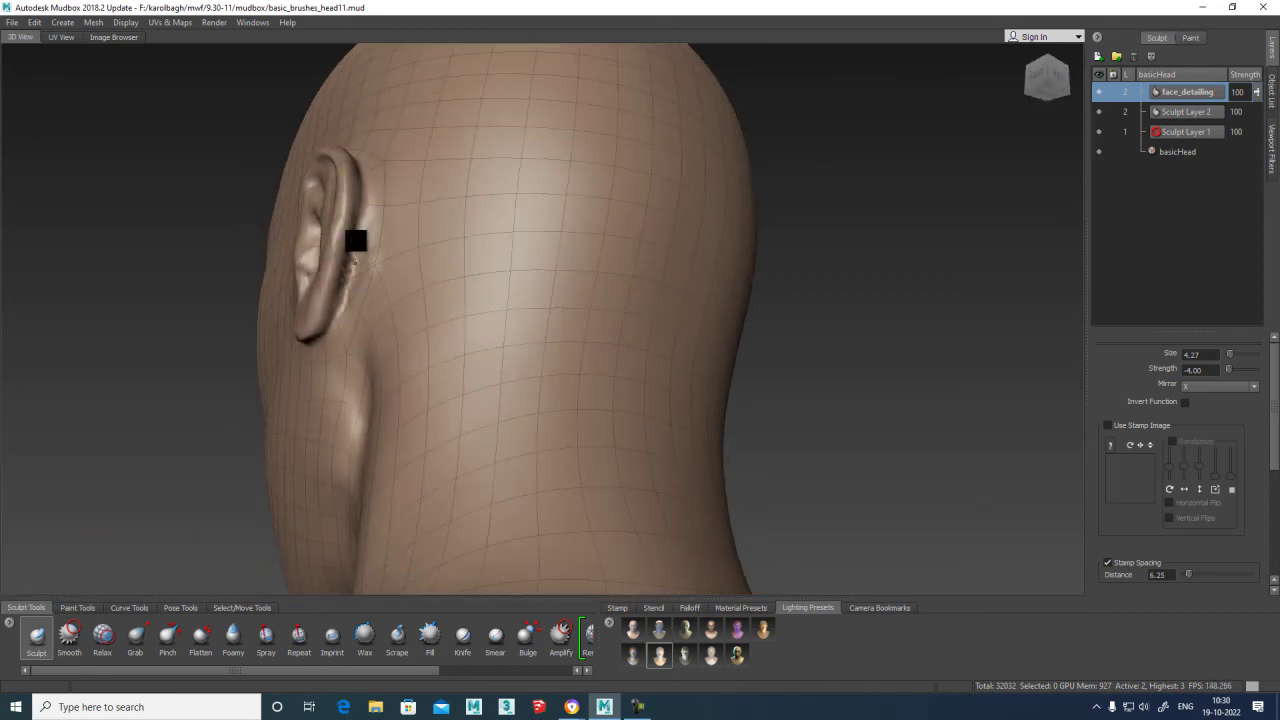
# Check the carved ear from the front and side, and smooth its outer rim at strength 61.00.
pyautogui.keyDown('alt'); pyautogui.moveTo(380, 257); pyautogui.dragTo(677, 323); pyautogui.keyUp('alt')
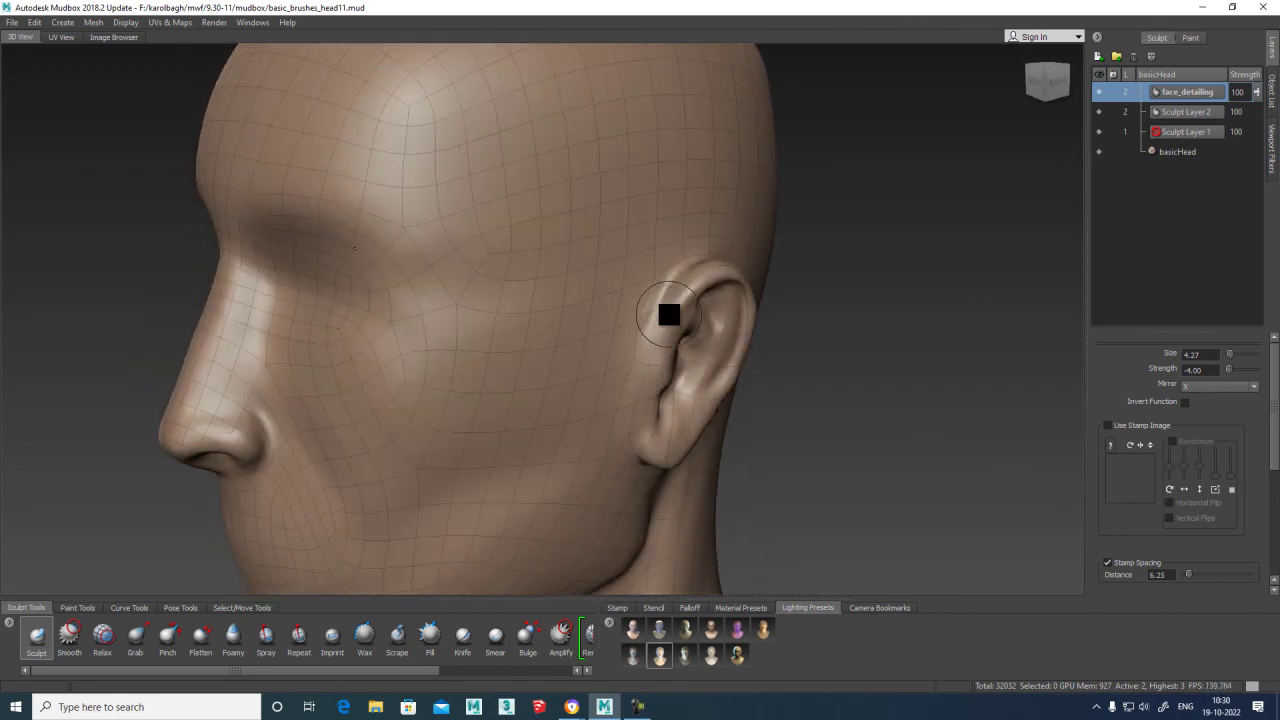
pyautogui.keyDown('alt'); pyautogui.moveTo(778, 306); pyautogui.dragTo(694, 286); pyautogui.keyUp('alt')
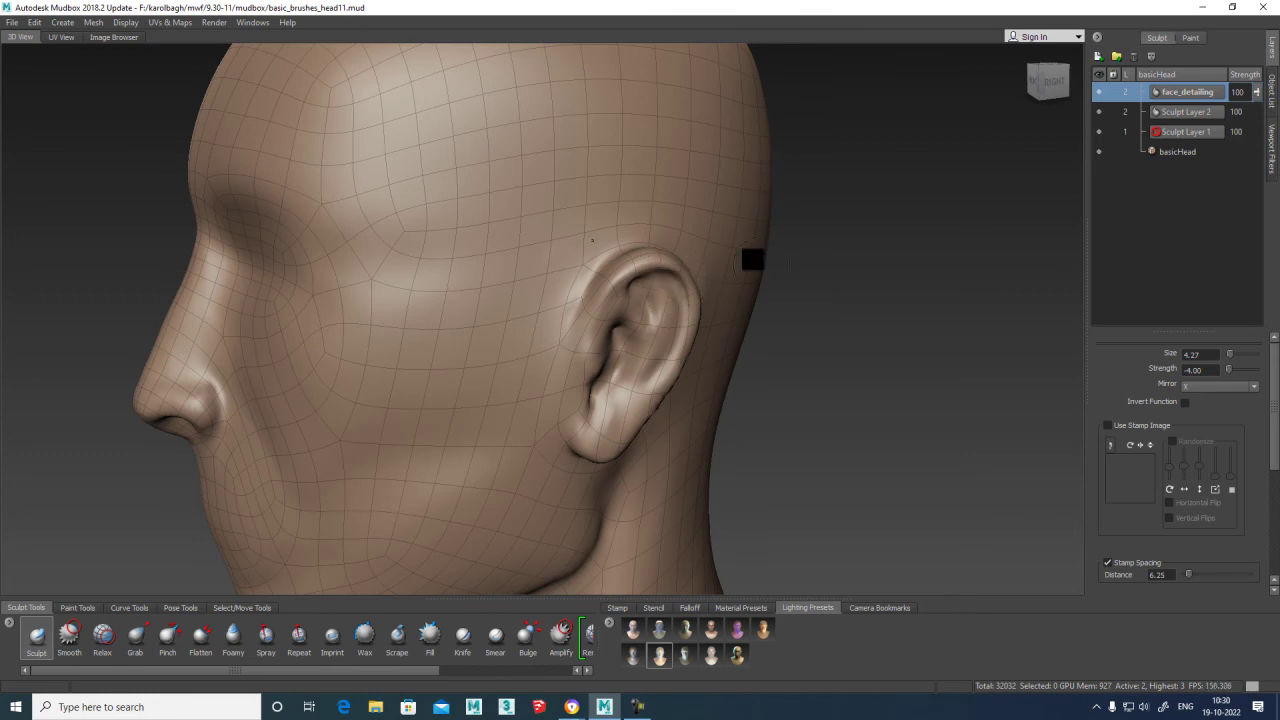
pyautogui.keyDown('alt'); pyautogui.moveTo(586, 363); pyautogui.dragTo(846, 266); pyautogui.keyUp('alt')
pyautogui.press('shift')
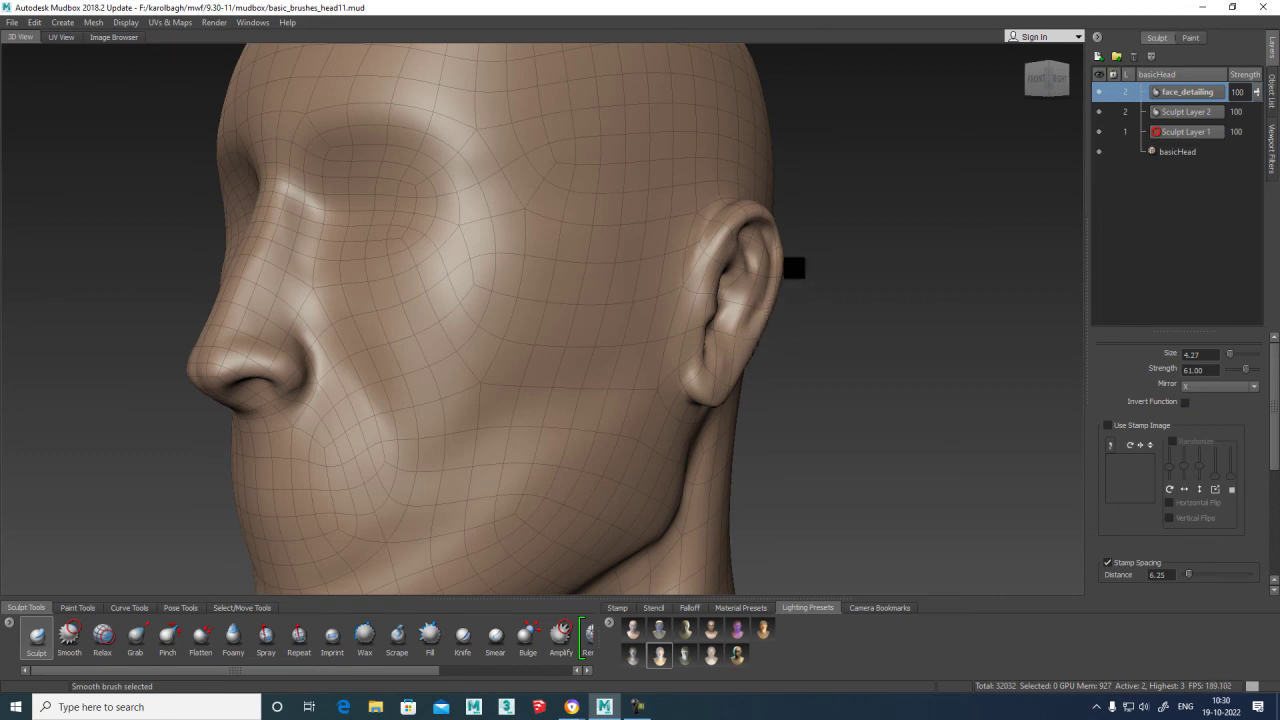
pyautogui.keyDown('alt'); pyautogui.moveTo(817, 291); pyautogui.dragTo(752, 330); pyautogui.keyUp('alt')
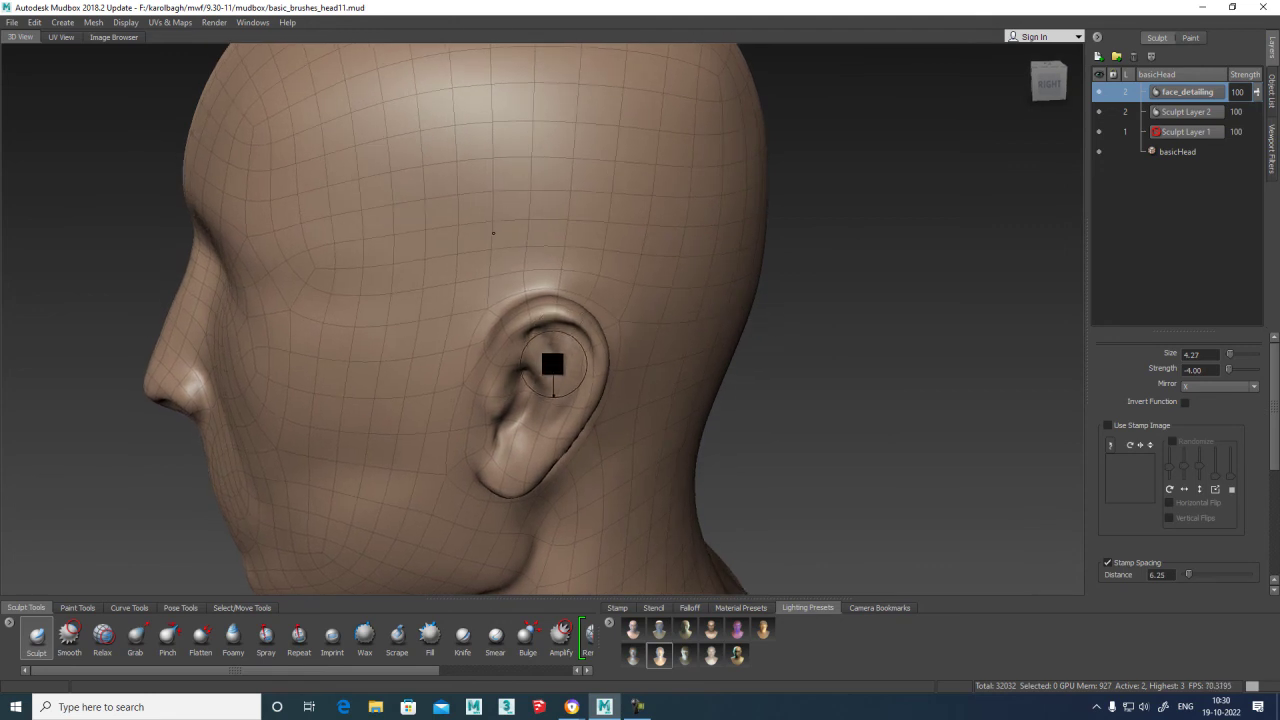
# Carve and smooth the upper inner ear fold at size 4.27, and set the Sculpt brush strength to 2.31.
pyautogui.moveTo(553, 355); pyautogui.dragTo(566, 334)
pyautogui.press('shift')
pyautogui.press('shift')
pyautogui.moveTo(1028, 108)
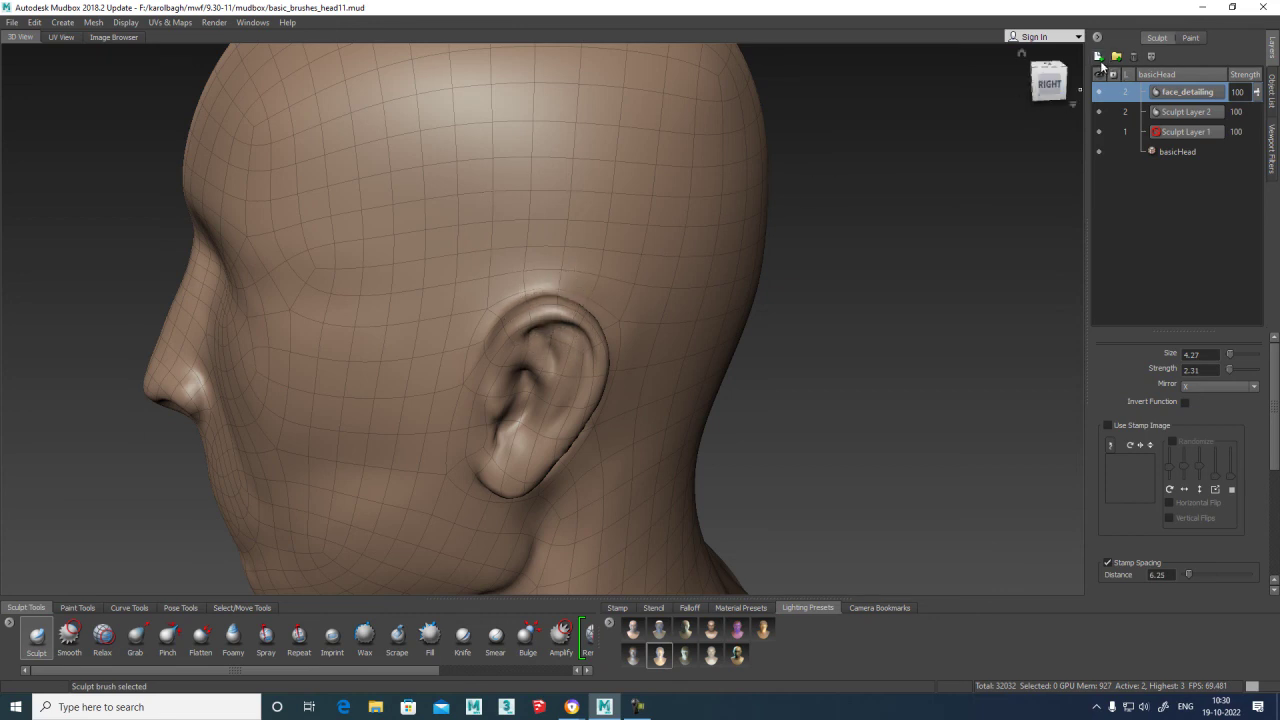
# Hide the mesh wireframe and review the whole bust from the front.
pyautogui.keyDown('alt'); pyautogui.moveTo(609, 363); pyautogui.dragTo(726, 391); pyautogui.keyUp('alt')
pyautogui.press('w')
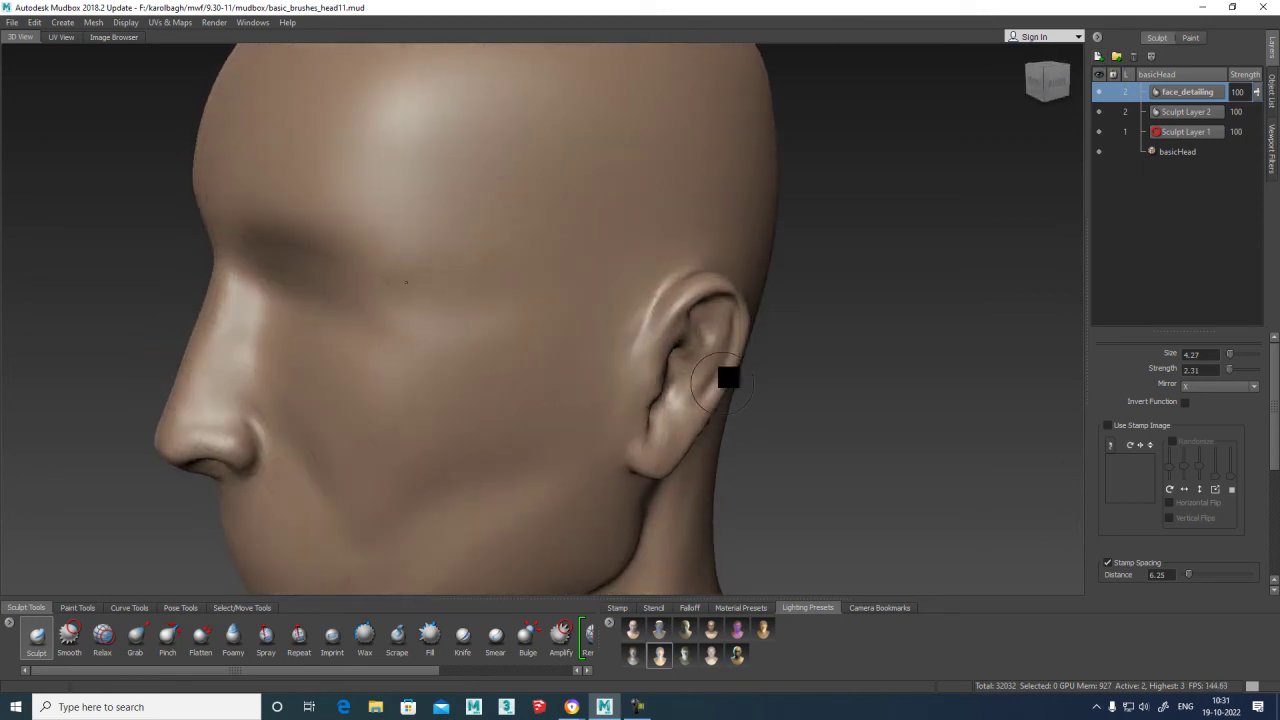
pyautogui.keyDown('alt'); pyautogui.moveTo(815, 352); pyautogui.dragTo(788, 303, button='middle'); pyautogui.keyUp('alt')
pyautogui.keyDown('alt'); pyautogui.moveTo(852, 316); pyautogui.dragTo(720, 266, button='right'); pyautogui.keyUp('alt')
pyautogui.keyDown('alt'); pyautogui.moveTo(805, 308); pyautogui.dragTo(657, 377); pyautogui.keyUp('alt')
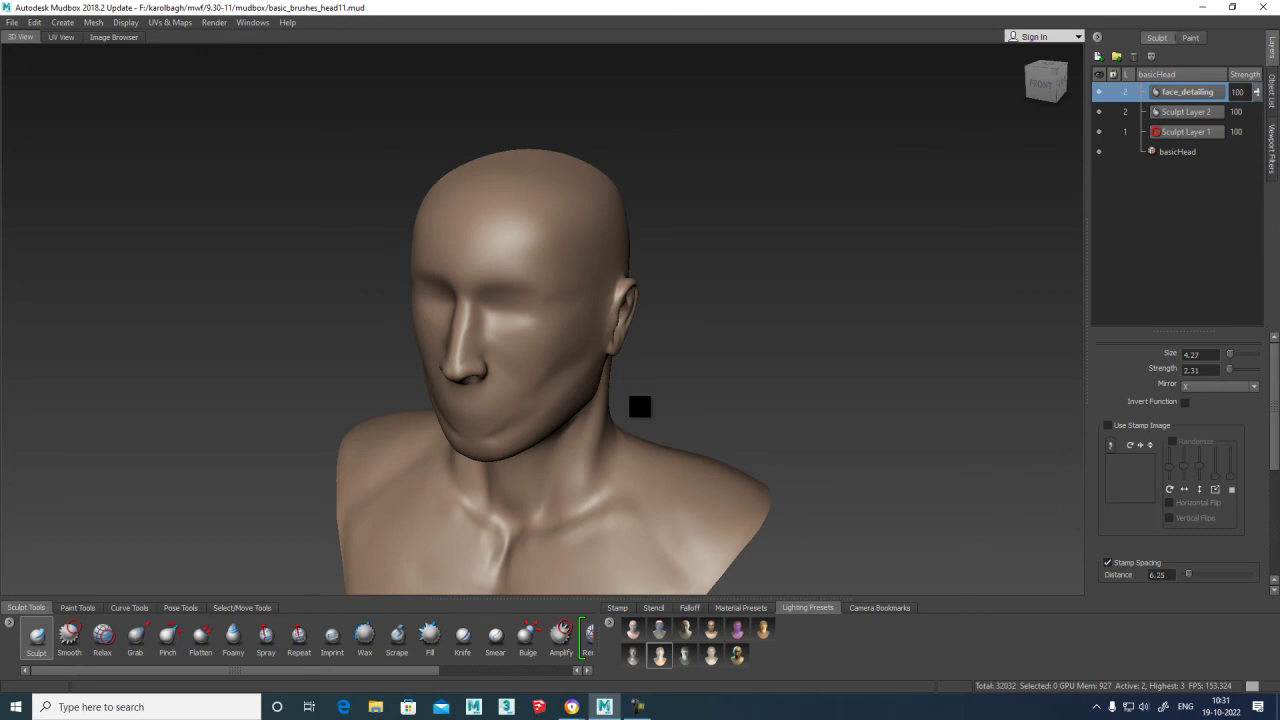